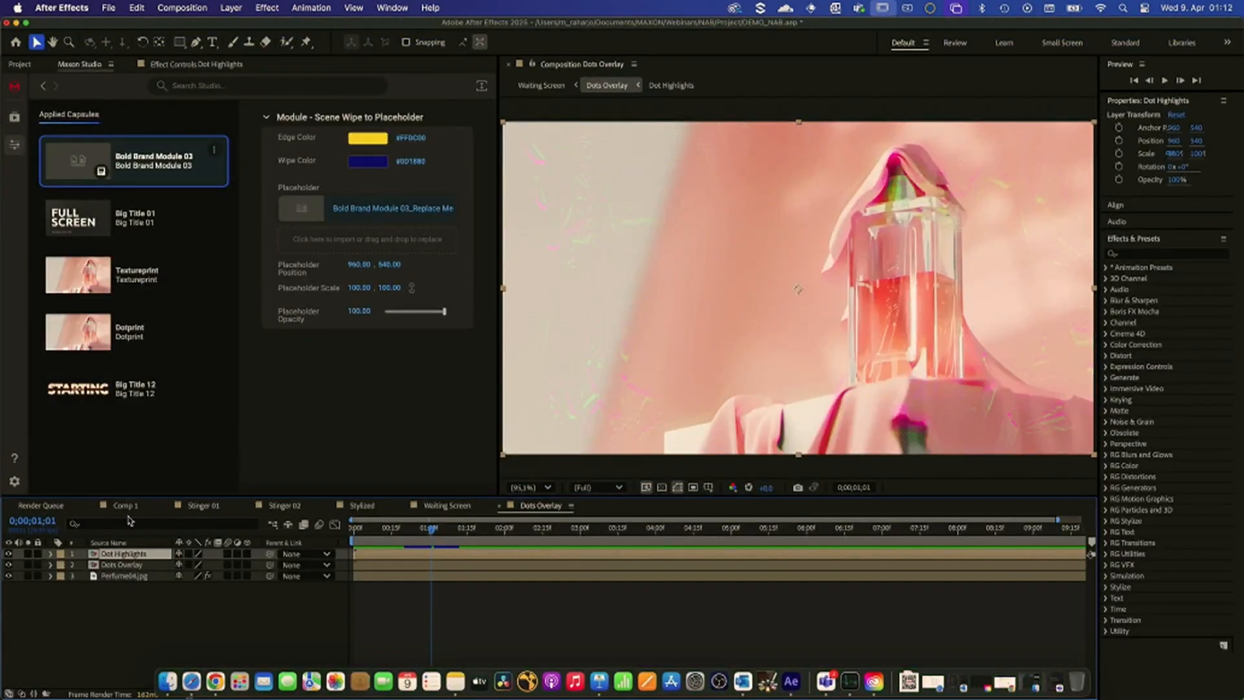
- Switch to Comp 1 and open Maxon Studio's Discover library of capsules
click(128, 511)
click(70, 68)
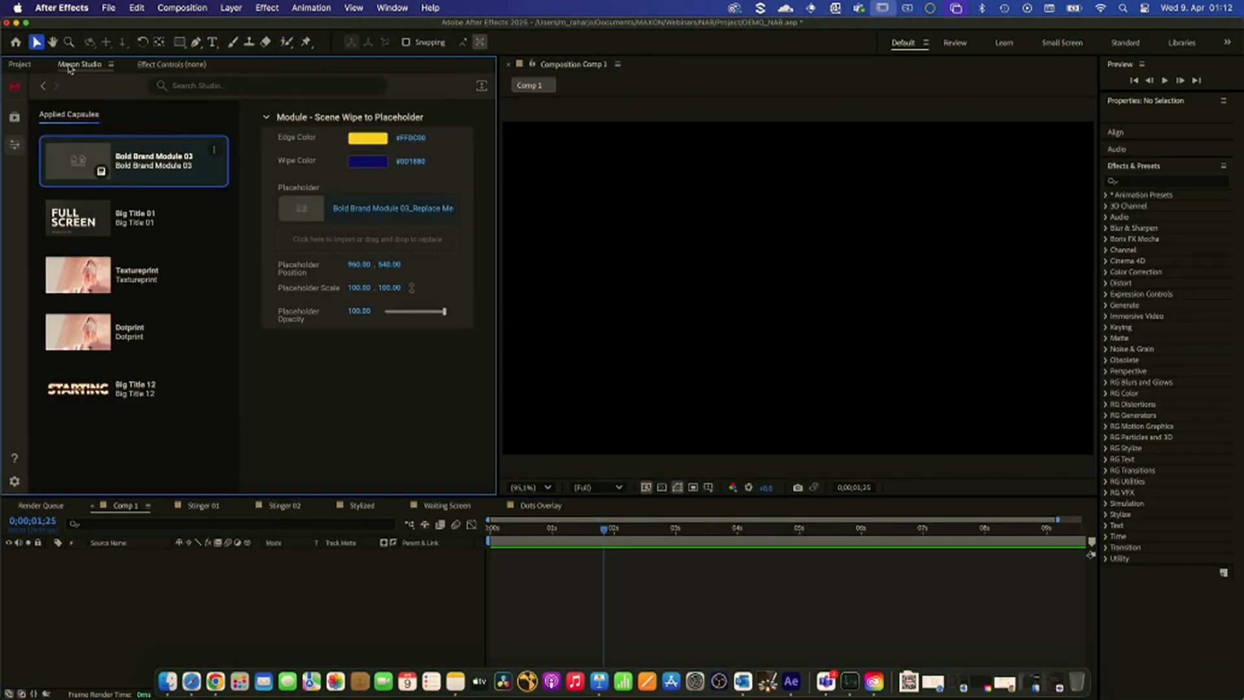
click(14, 118)
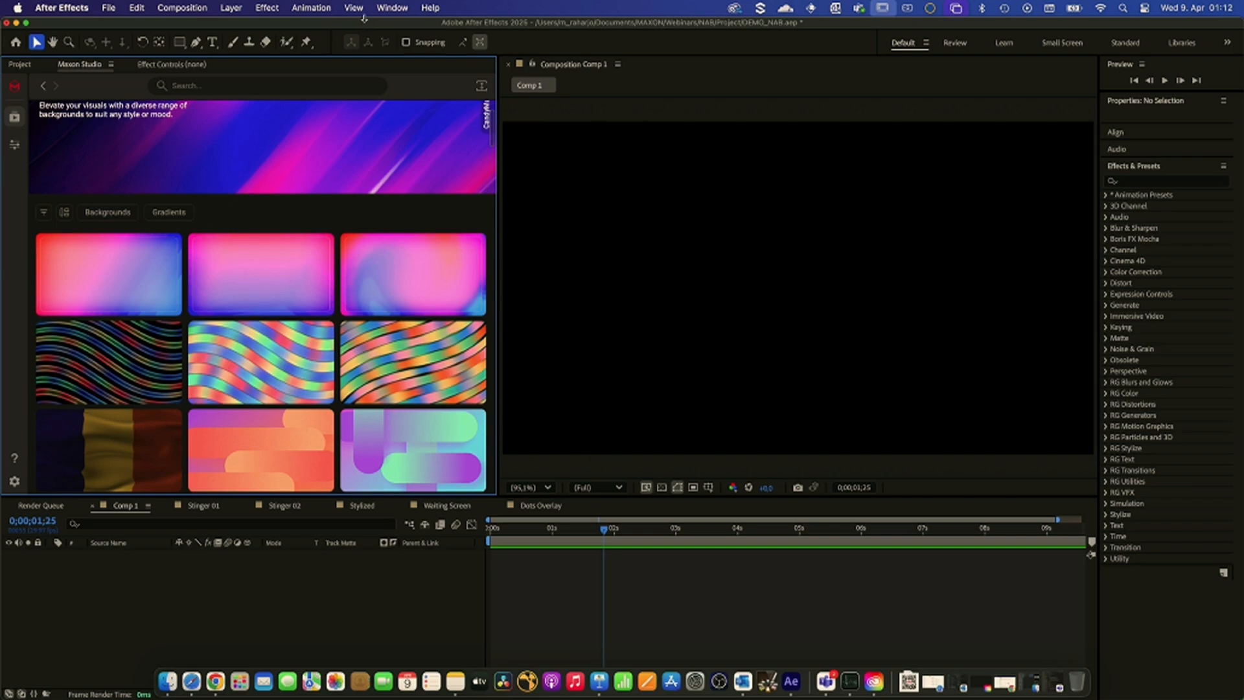
- Locate Maxon Studio among the available panels, maximize its panel and look through the Background capsules
click(386, 8)
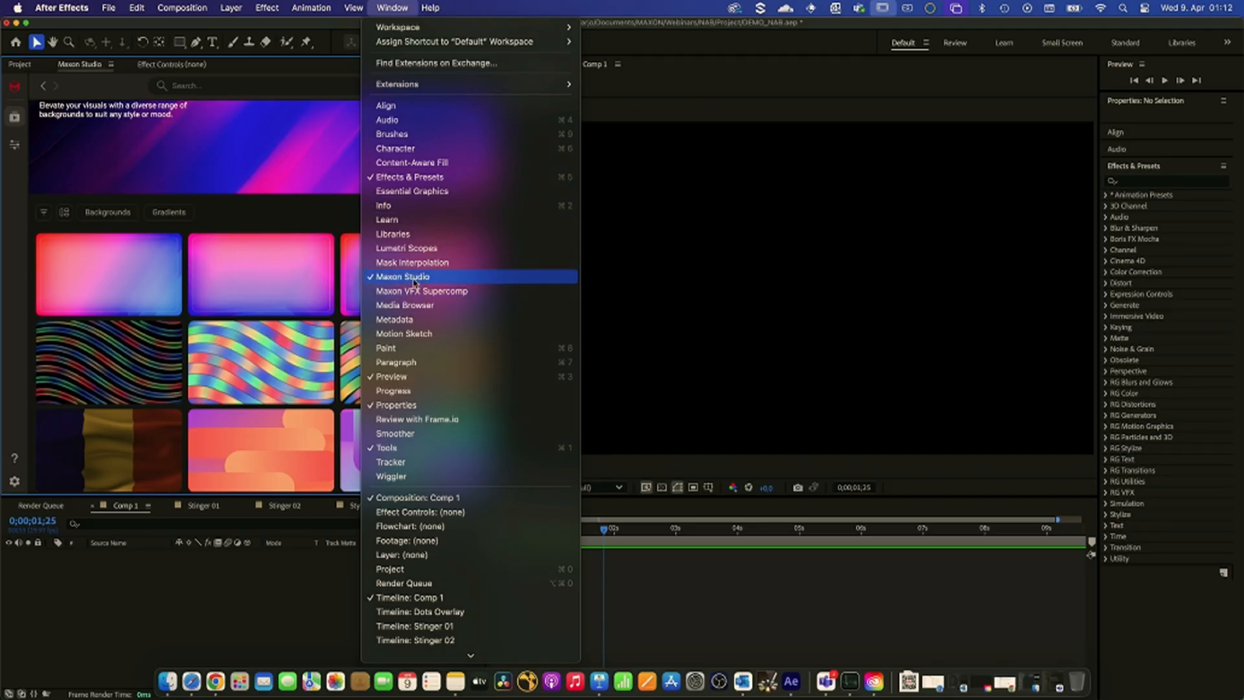
click(224, 27)
double_click(83, 66)
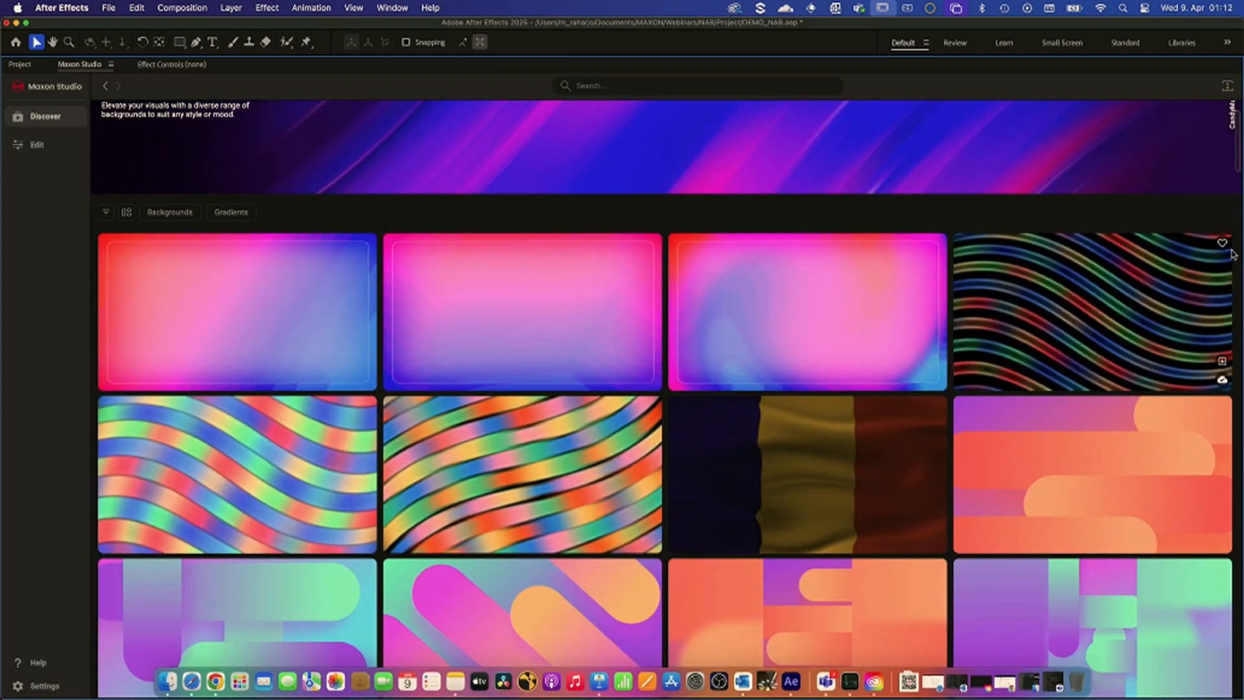
drag(1237, 153, 1221, 658)
scroll(667, 389, up, 4)
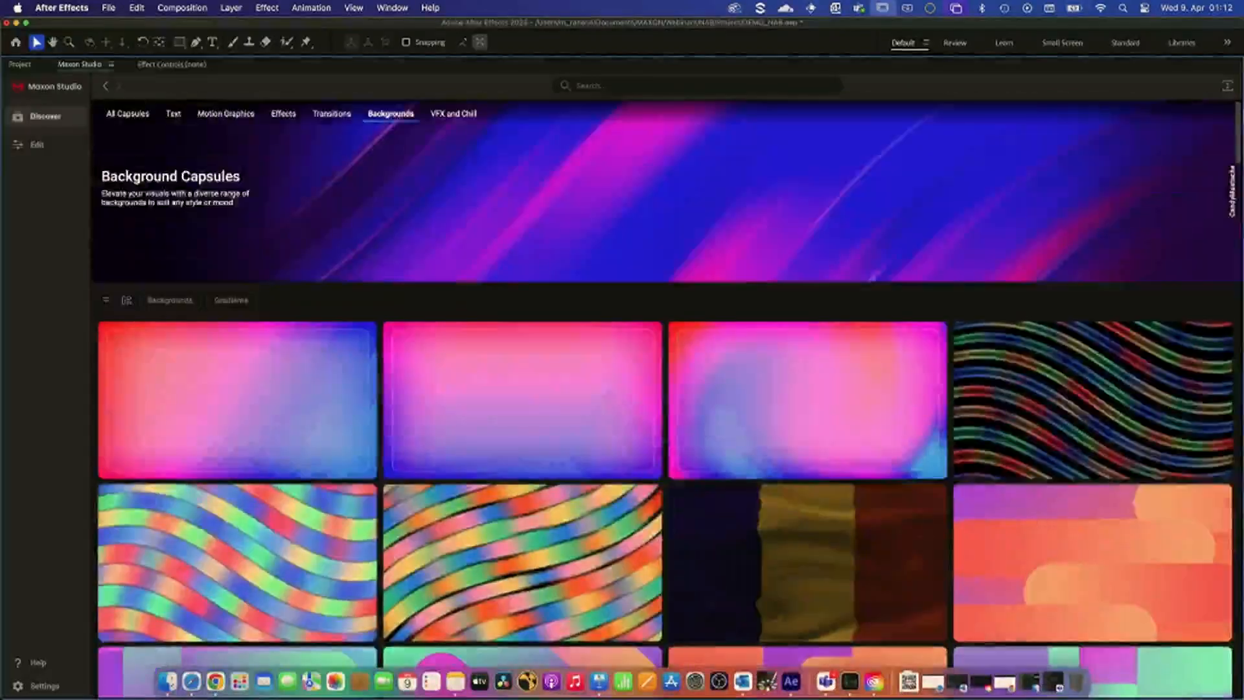
- Browse all capsules and the Text category, filtering it by Text Messages, Lower Thirds and Film Titles in turn and clearing each filter
click(129, 116)
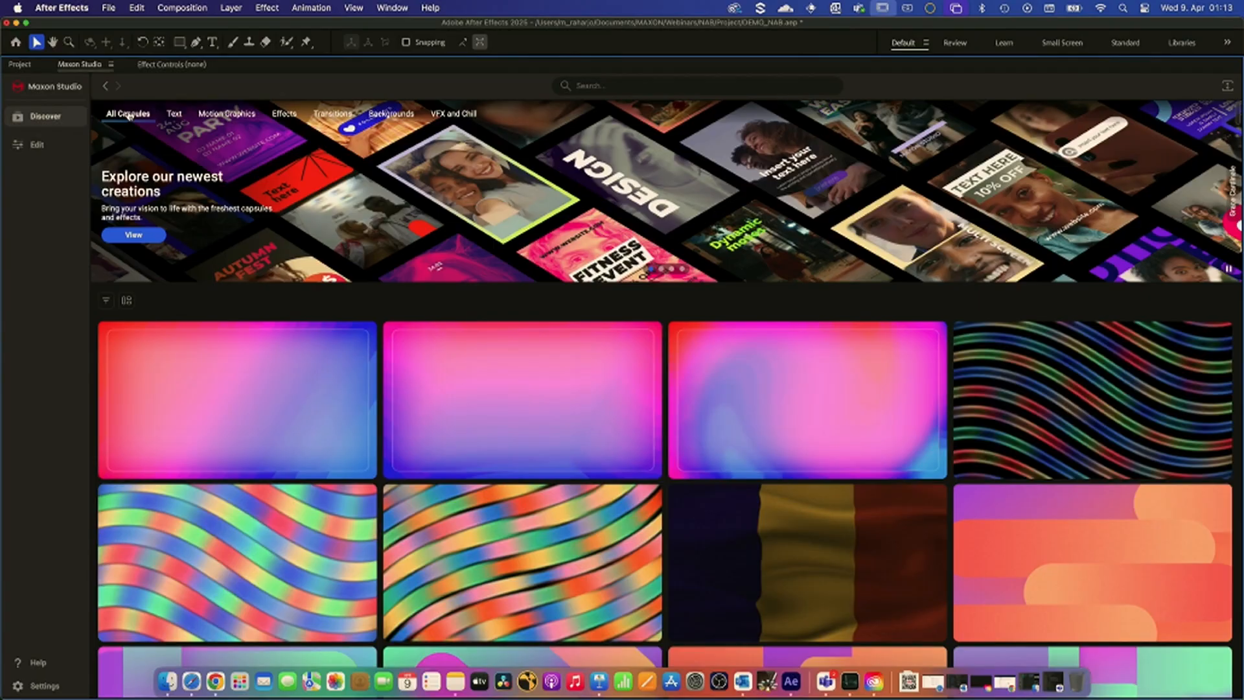
click(174, 117)
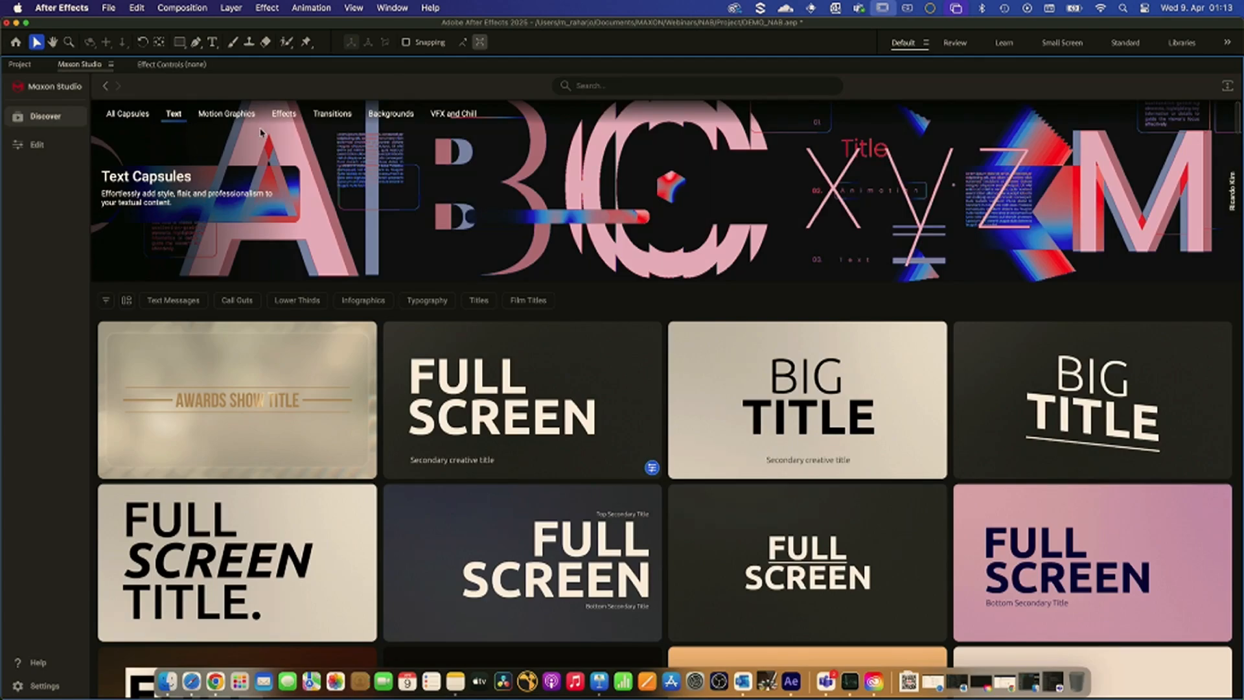
click(169, 301)
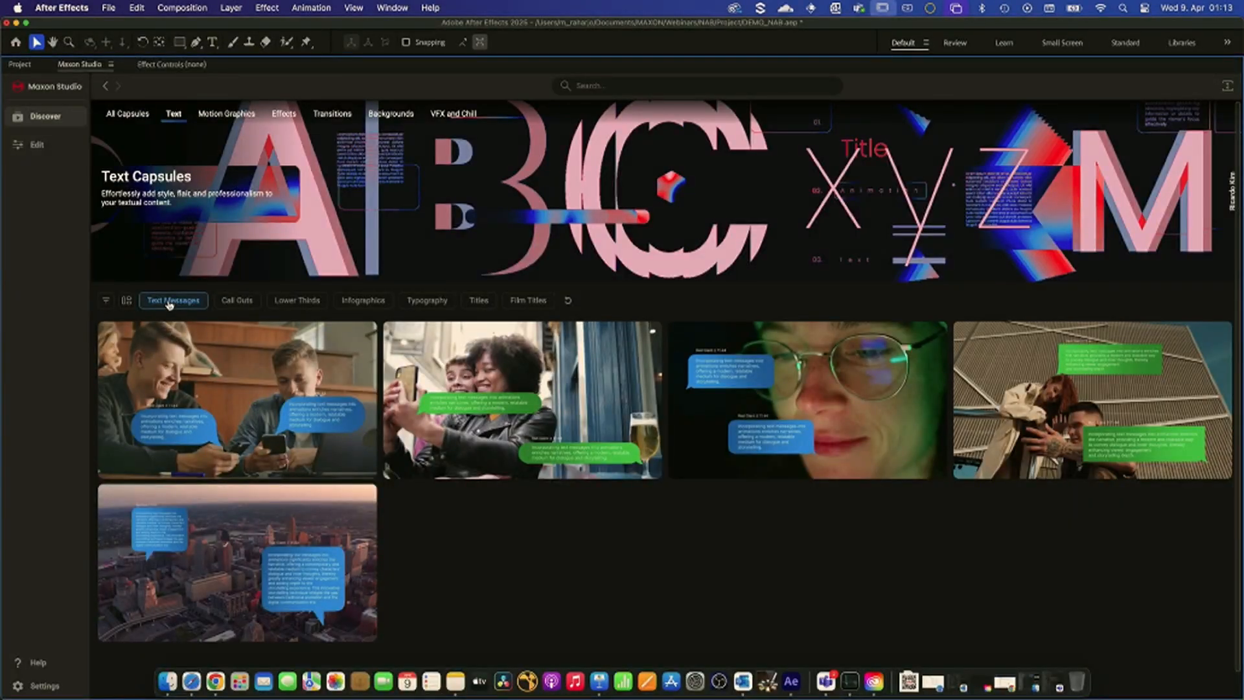
click(169, 303)
click(299, 301)
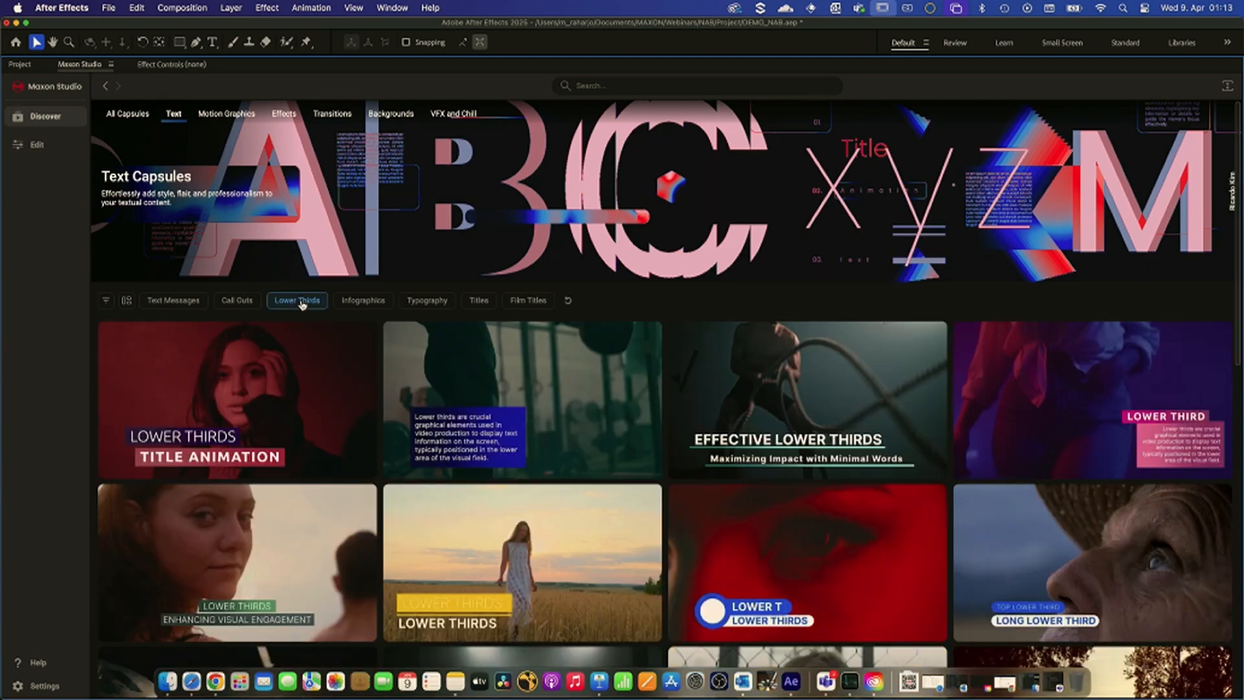
click(293, 302)
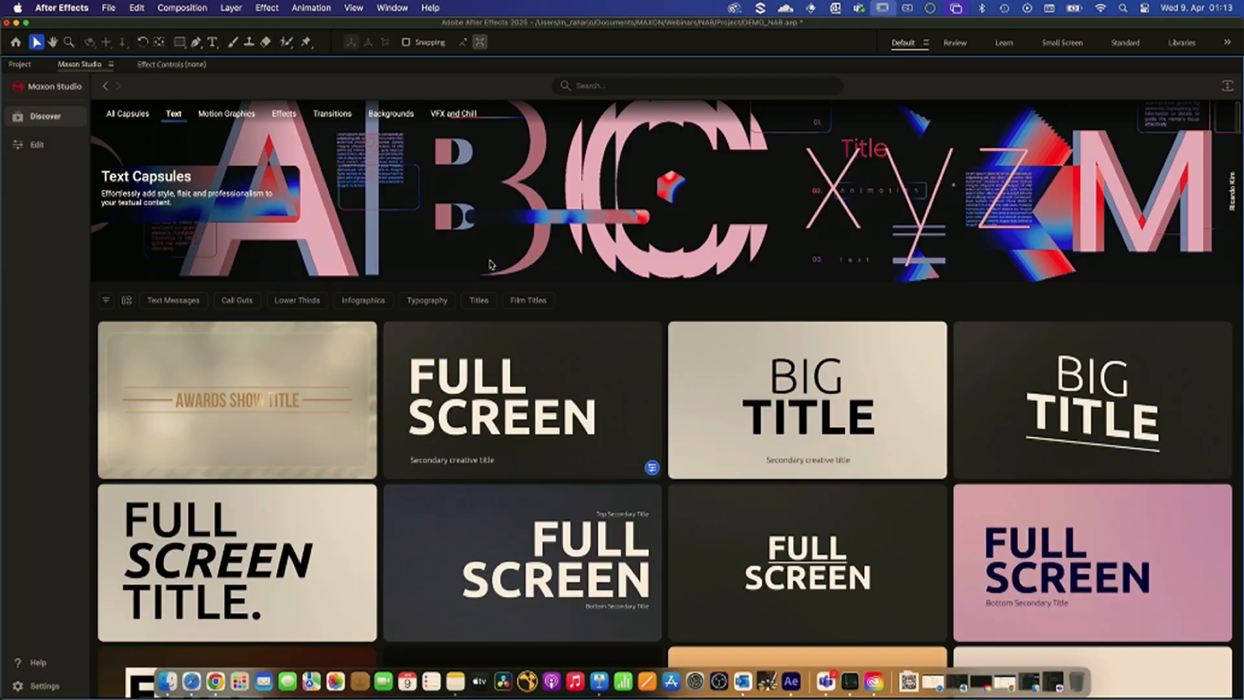
click(529, 302)
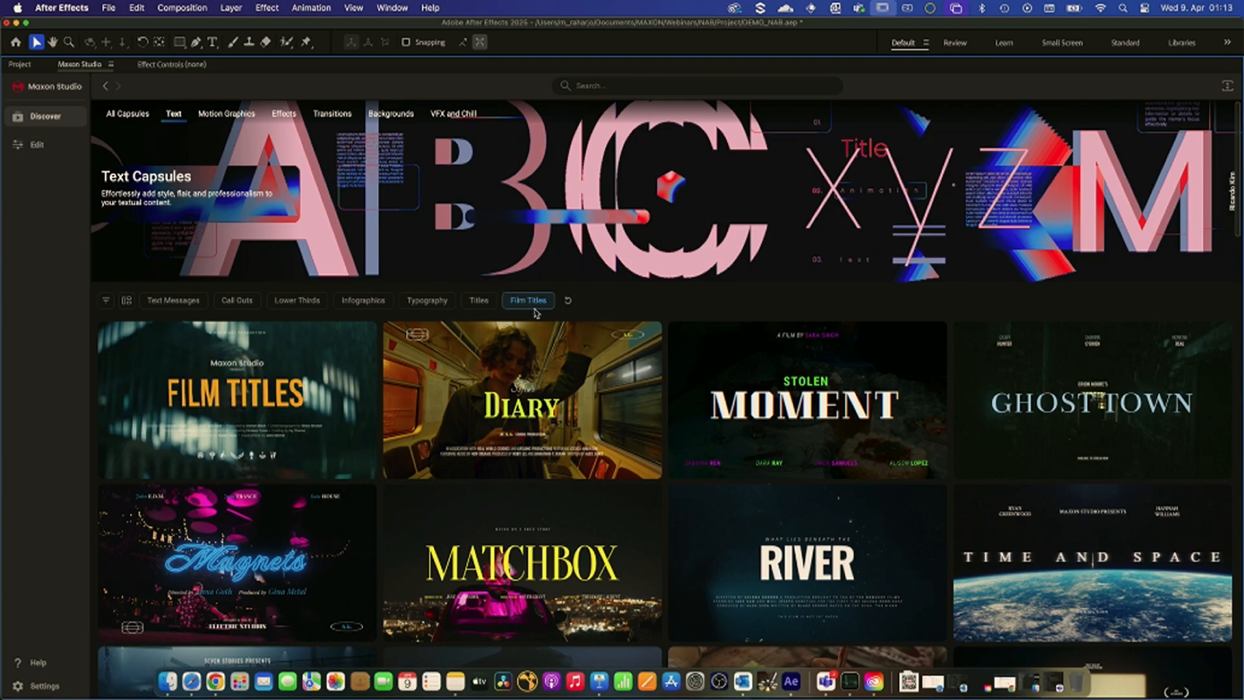
click(532, 301)
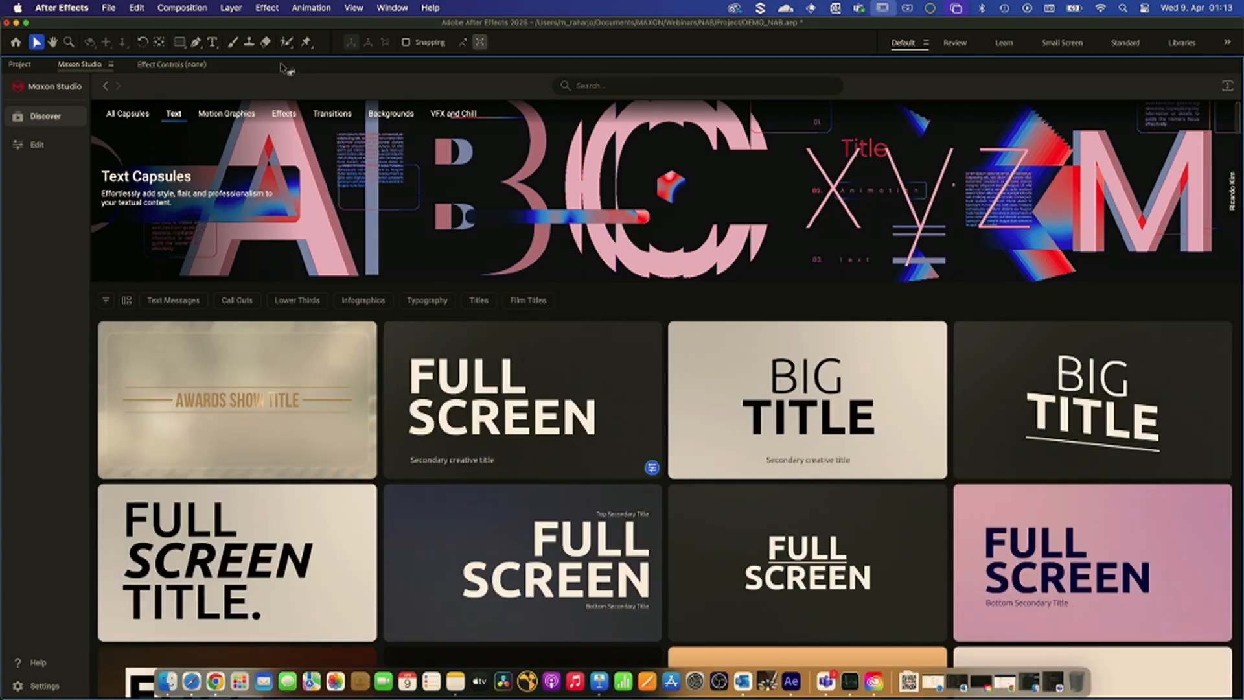
- Browse the Motion Graphics capsules using the Logo Reveals and Graphic Elements filters, clearing both filters at the end
click(234, 117)
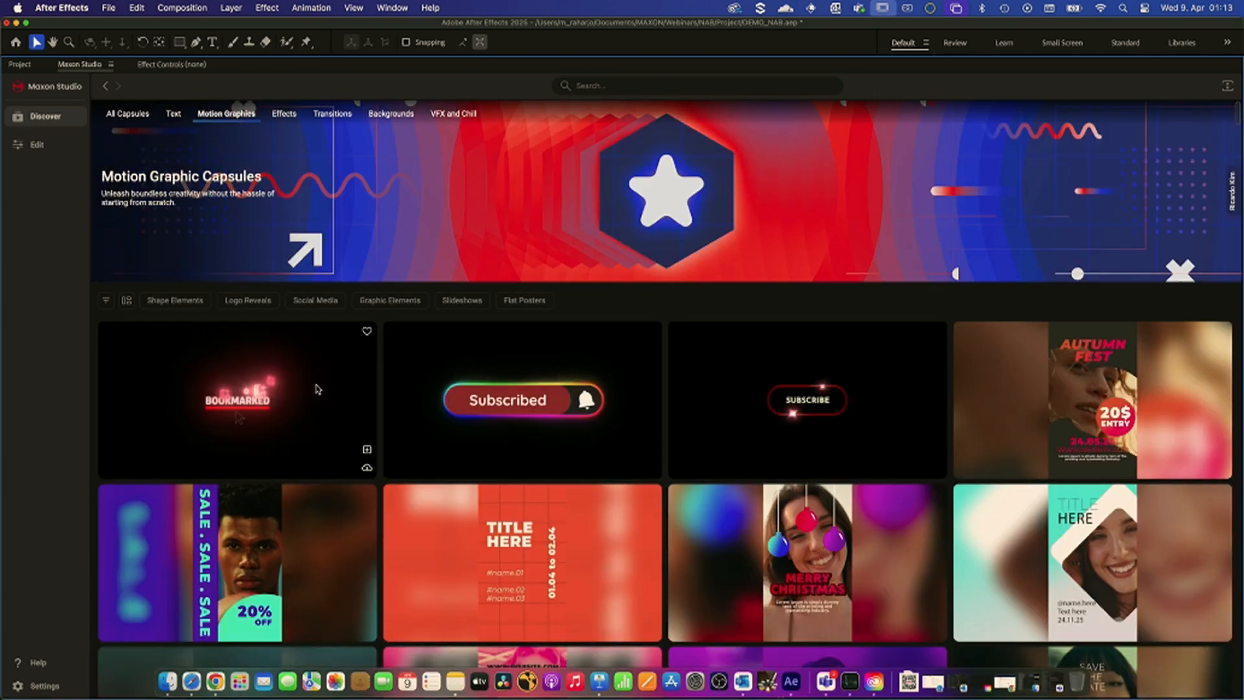
click(232, 309)
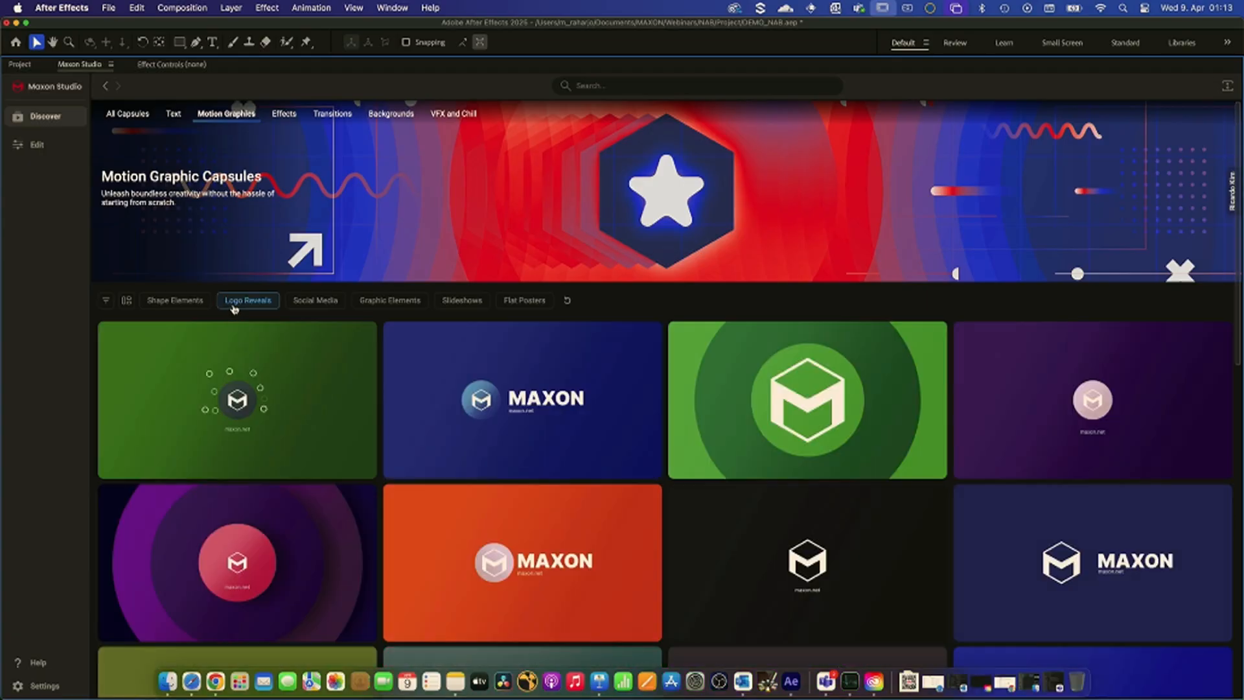
click(402, 310)
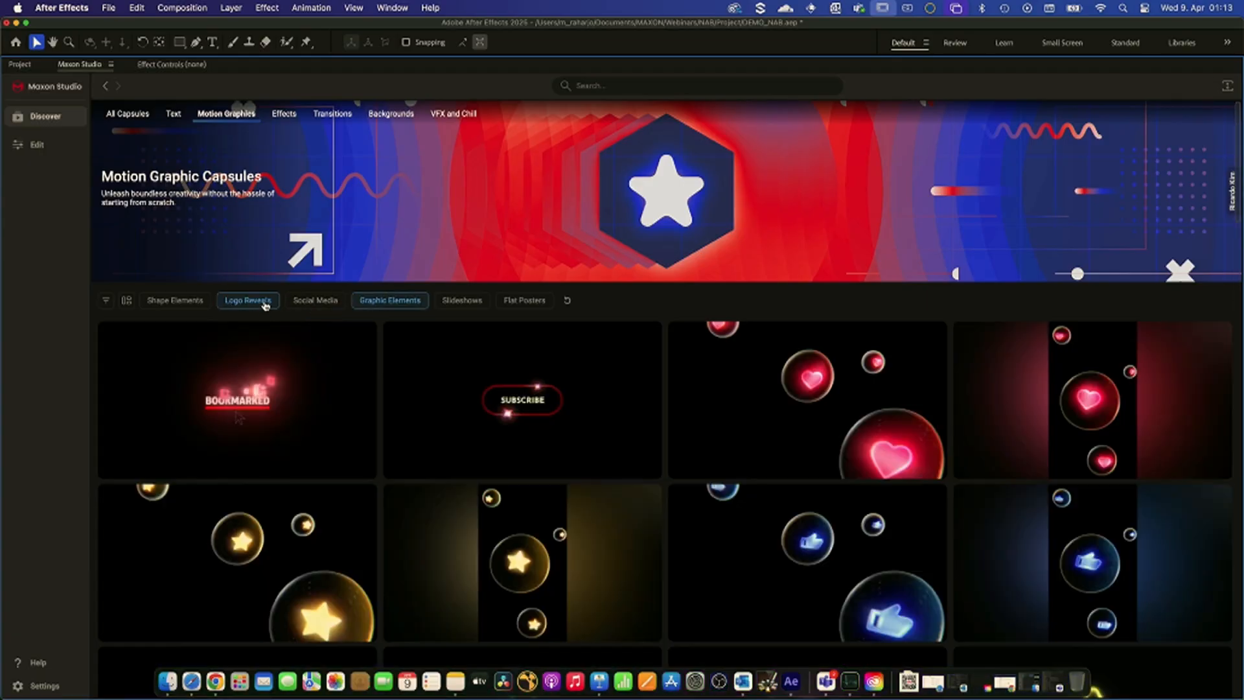
click(393, 302)
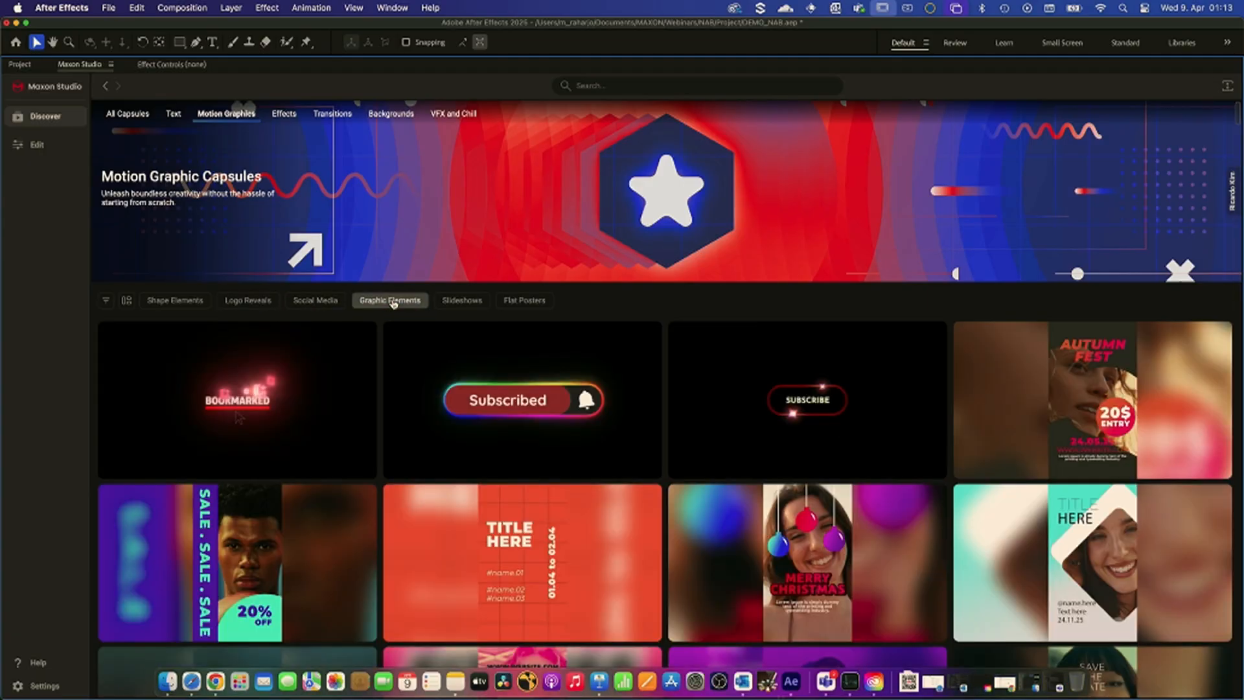
- View the Transitions, Effects and Backgrounds capsule categories and return to All Capsules
click(342, 117)
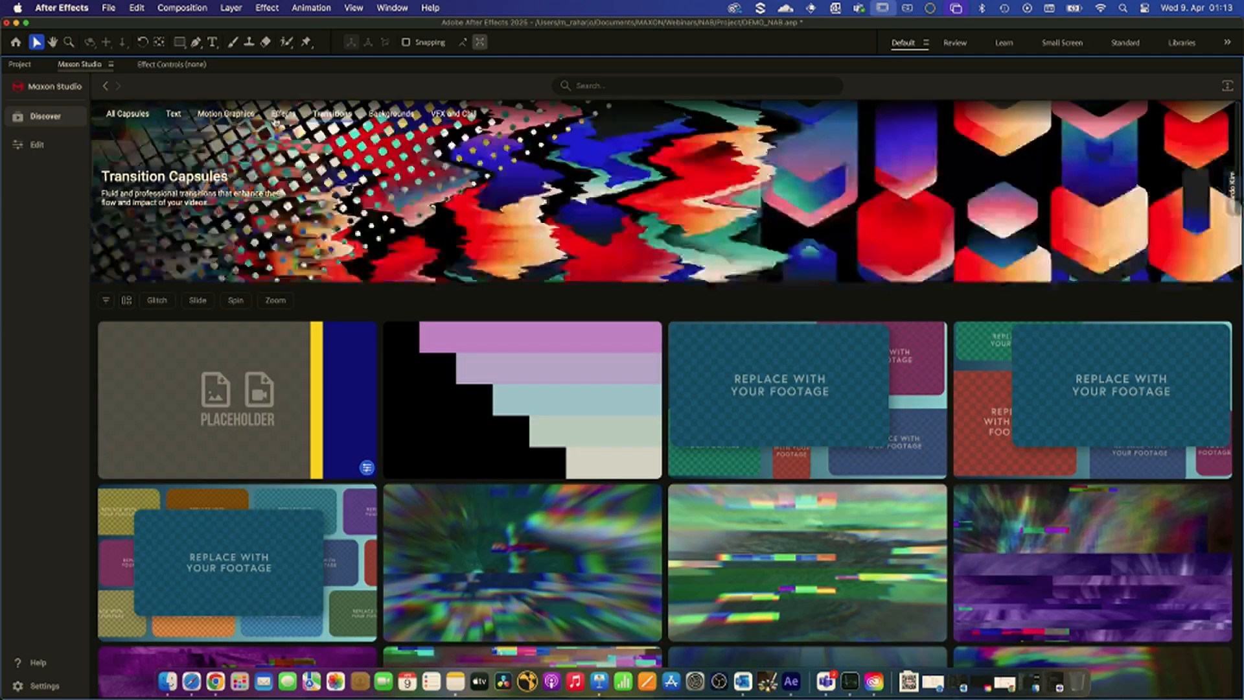
click(283, 118)
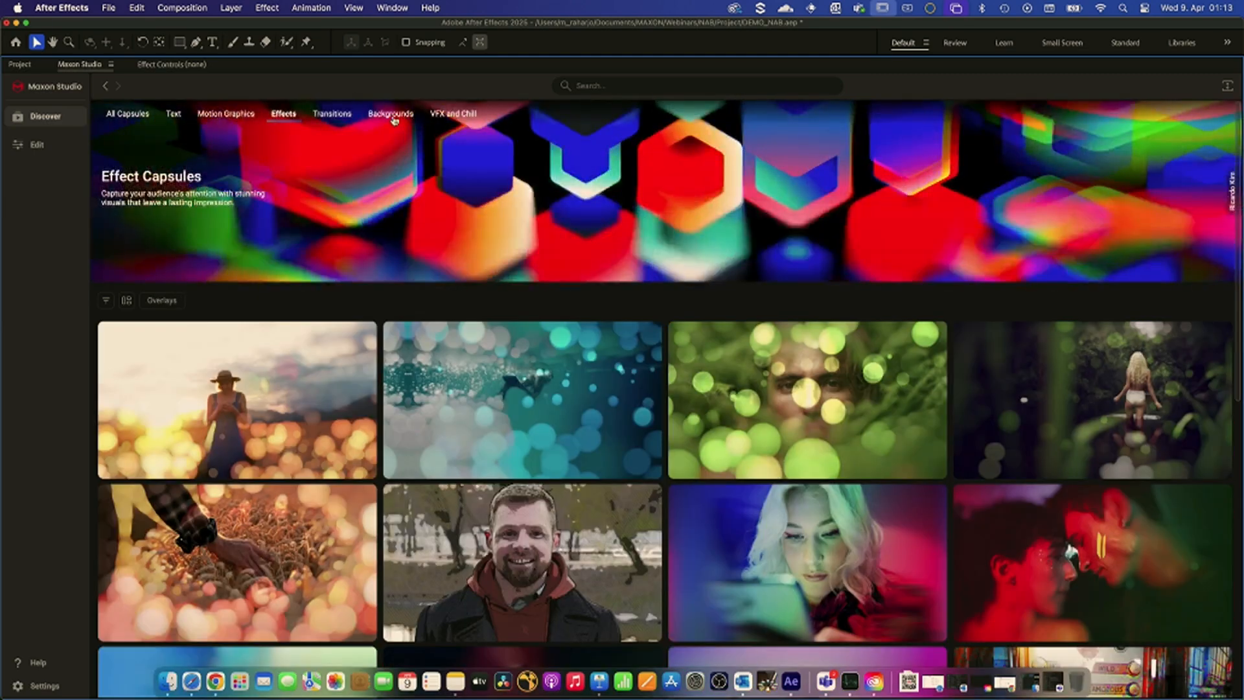
click(392, 115)
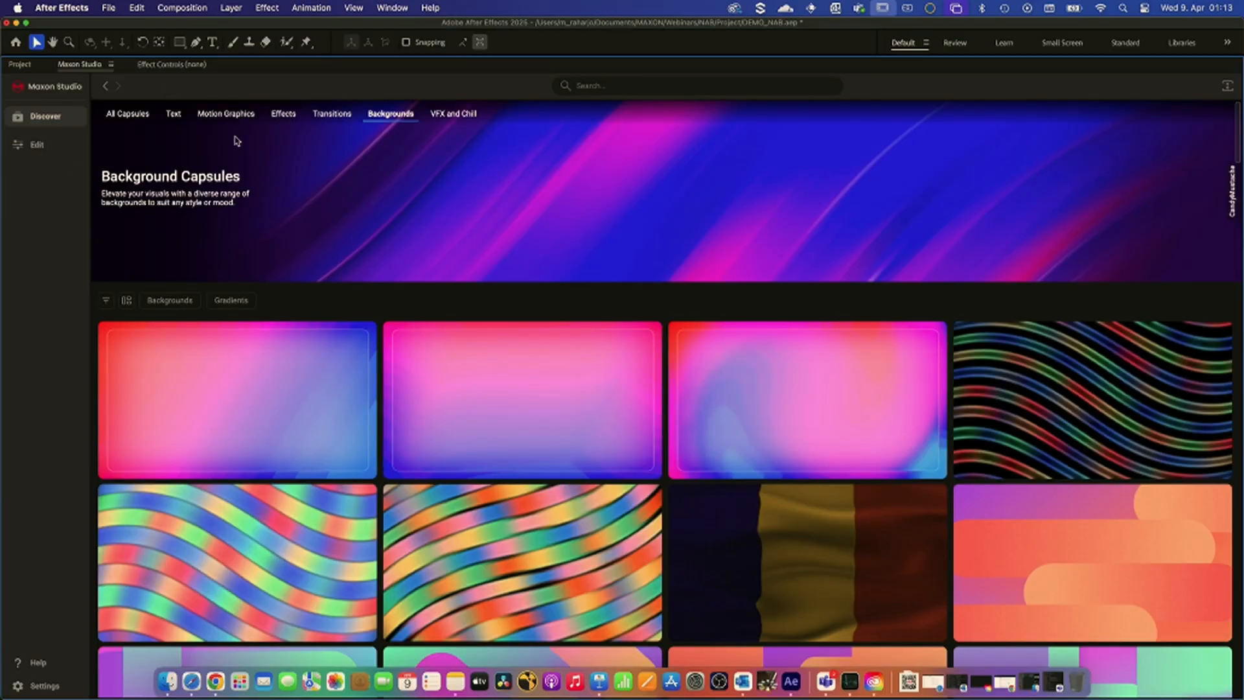
click(125, 116)
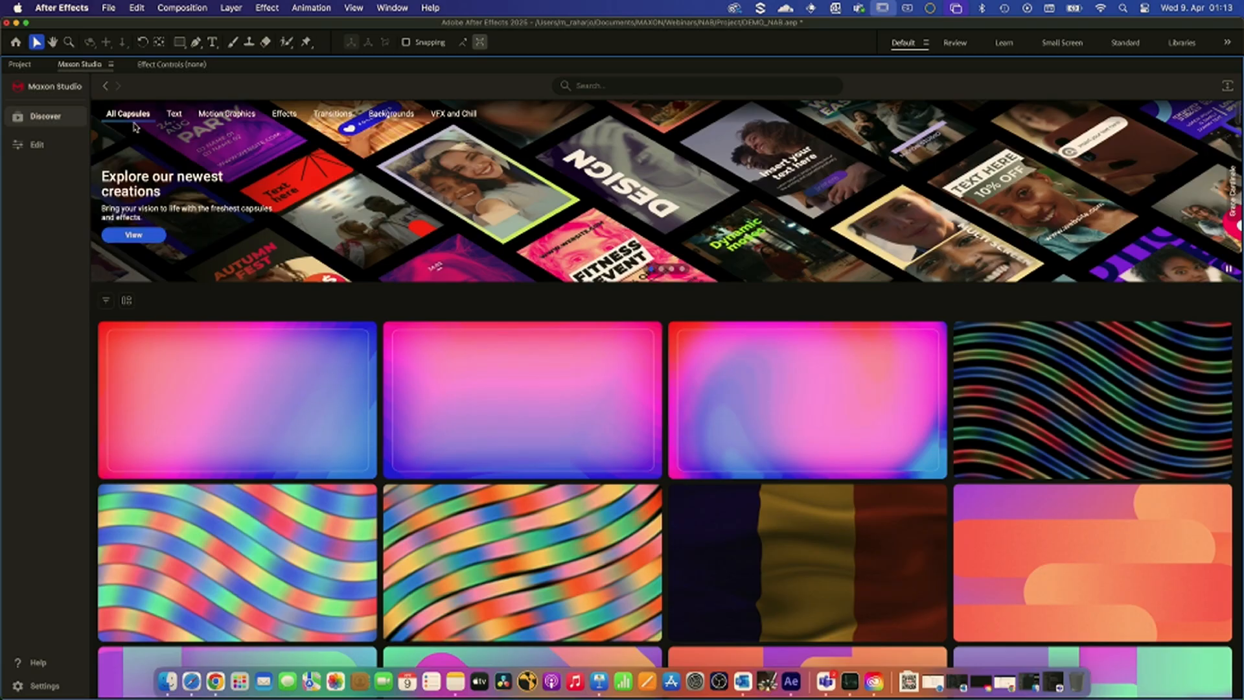
- Preview the capsule library filtered to Vertical and Horizontal orientation, and reset the orientation filter to All
click(128, 301)
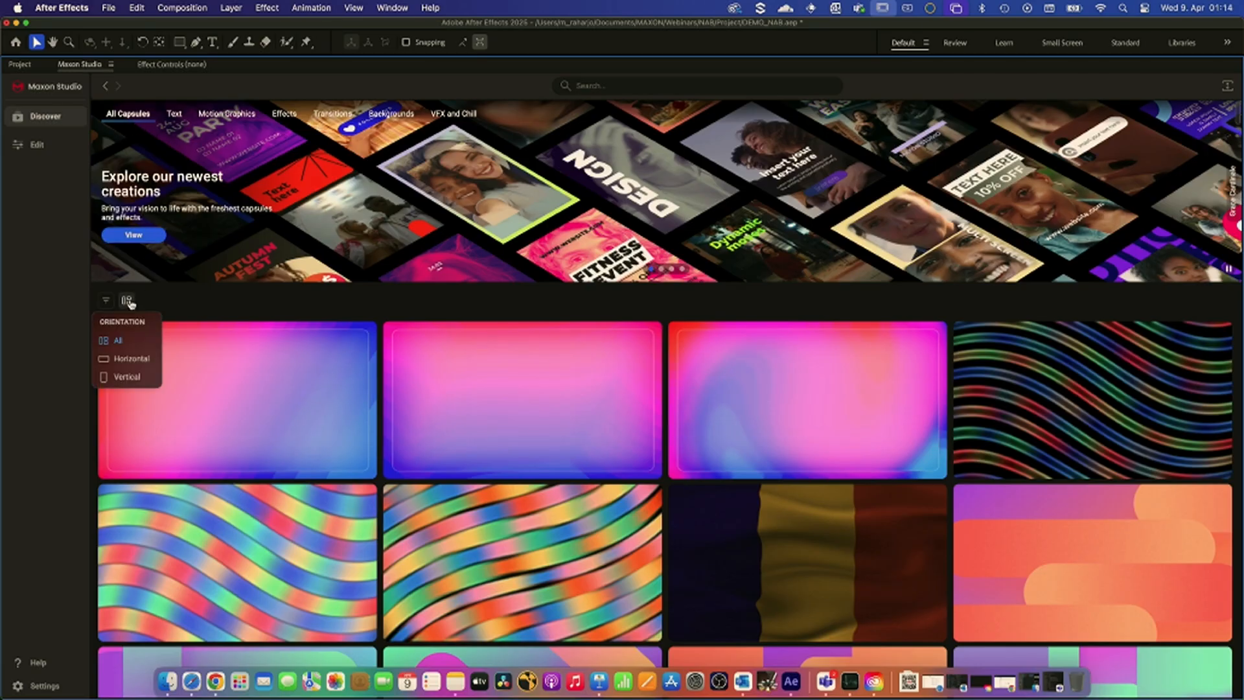
click(127, 377)
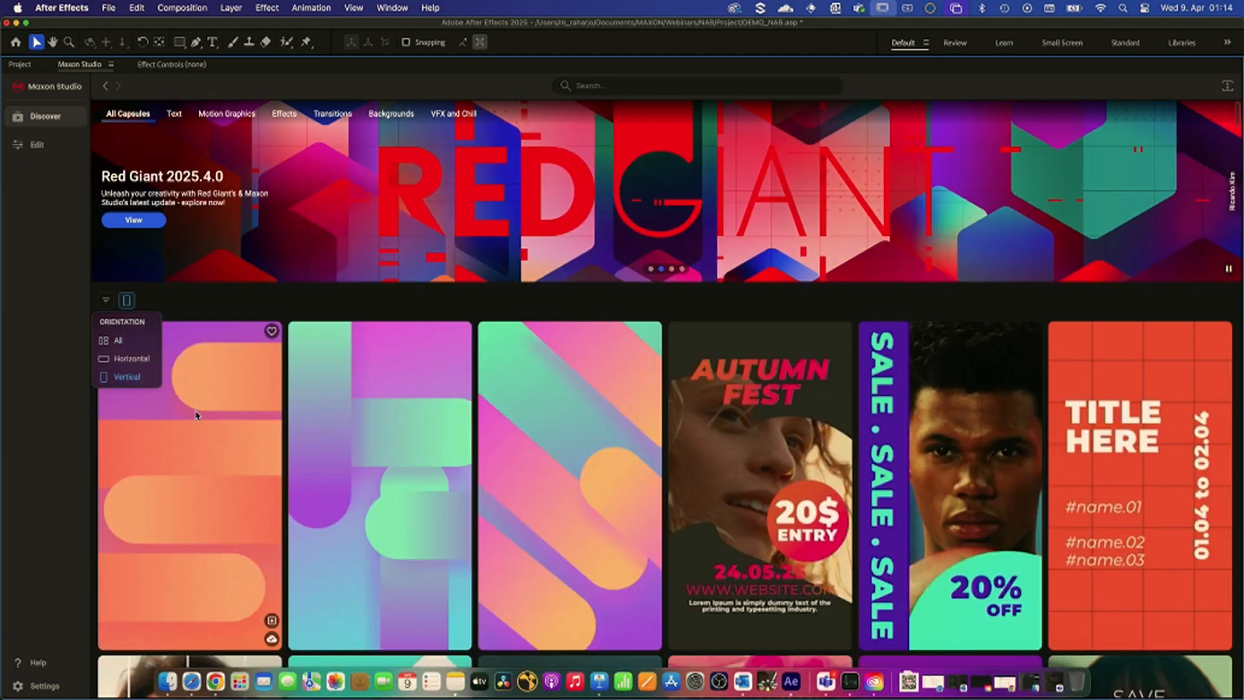
scroll(203, 432, down, 5)
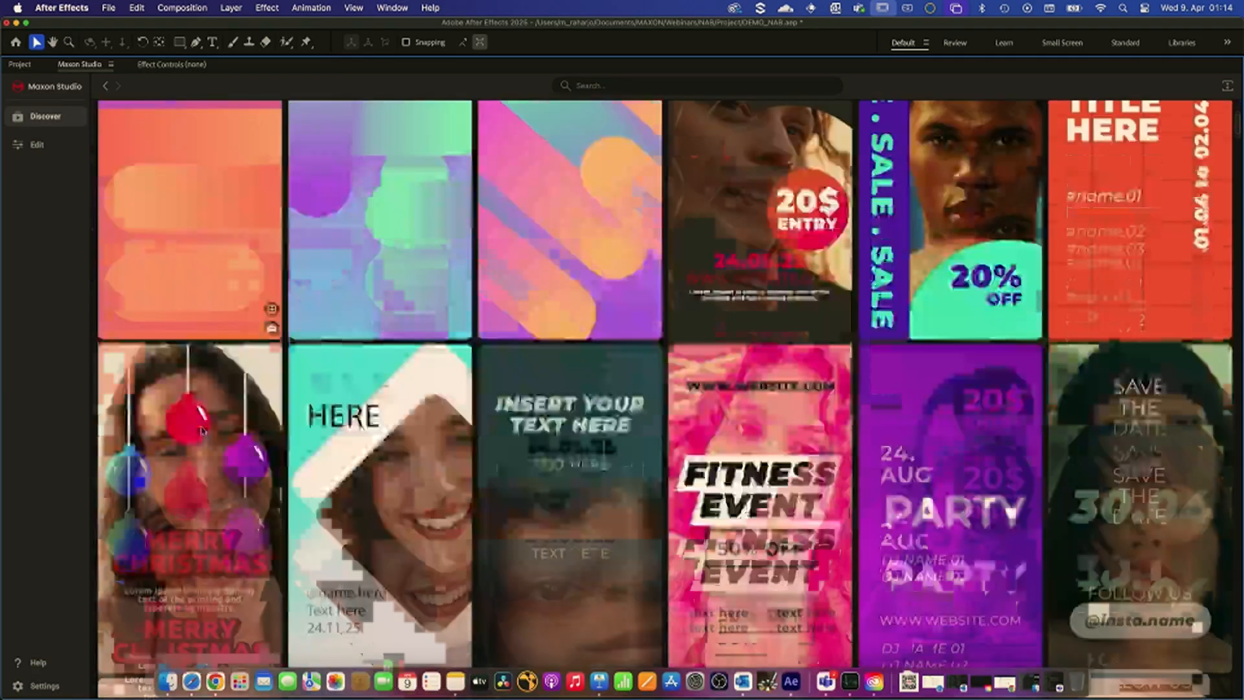
scroll(148, 241, up, 4)
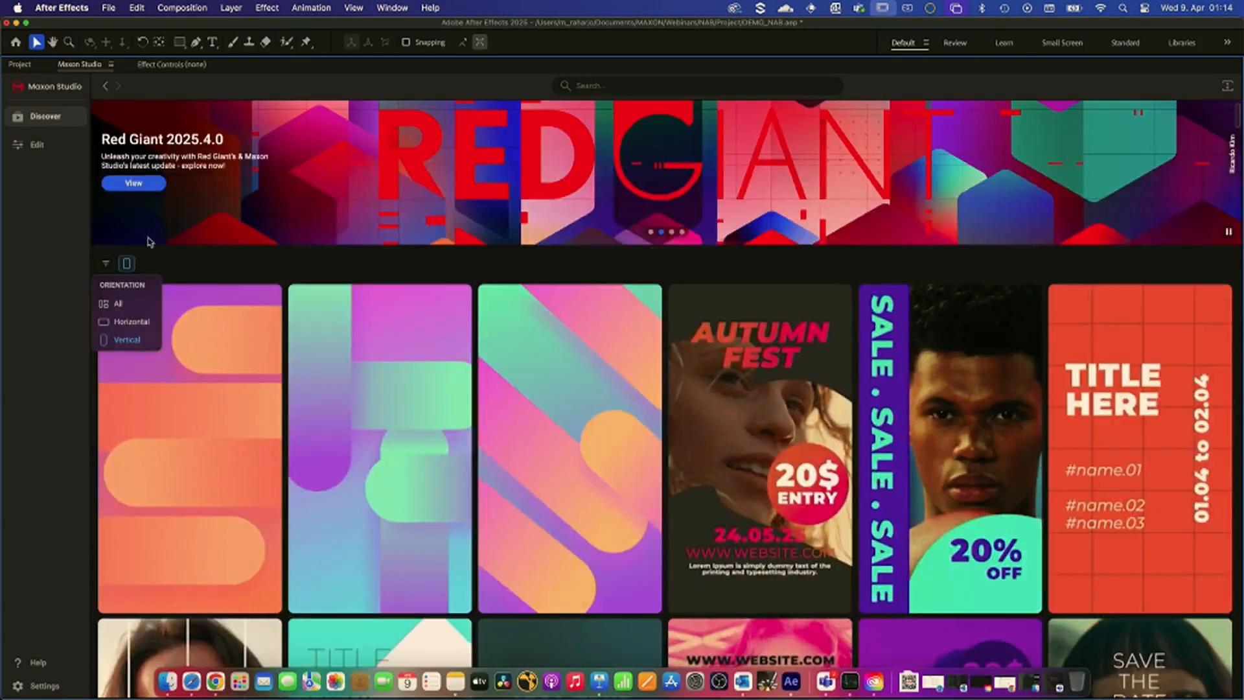
click(144, 322)
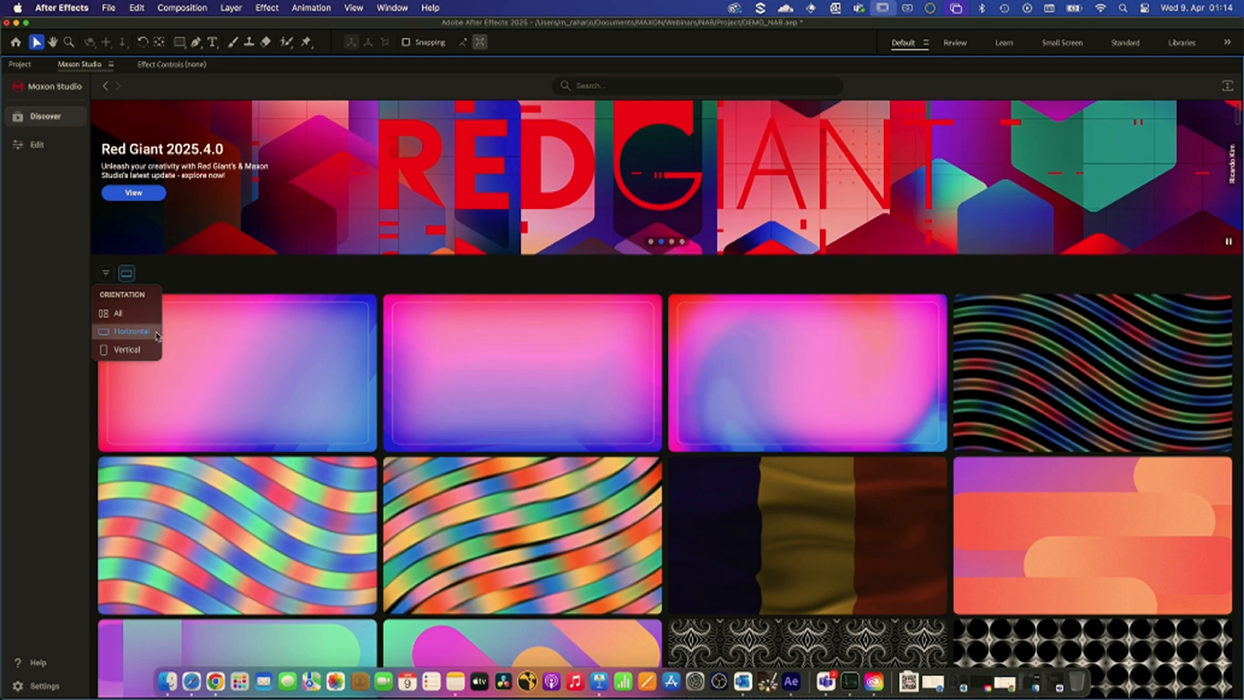
click(129, 315)
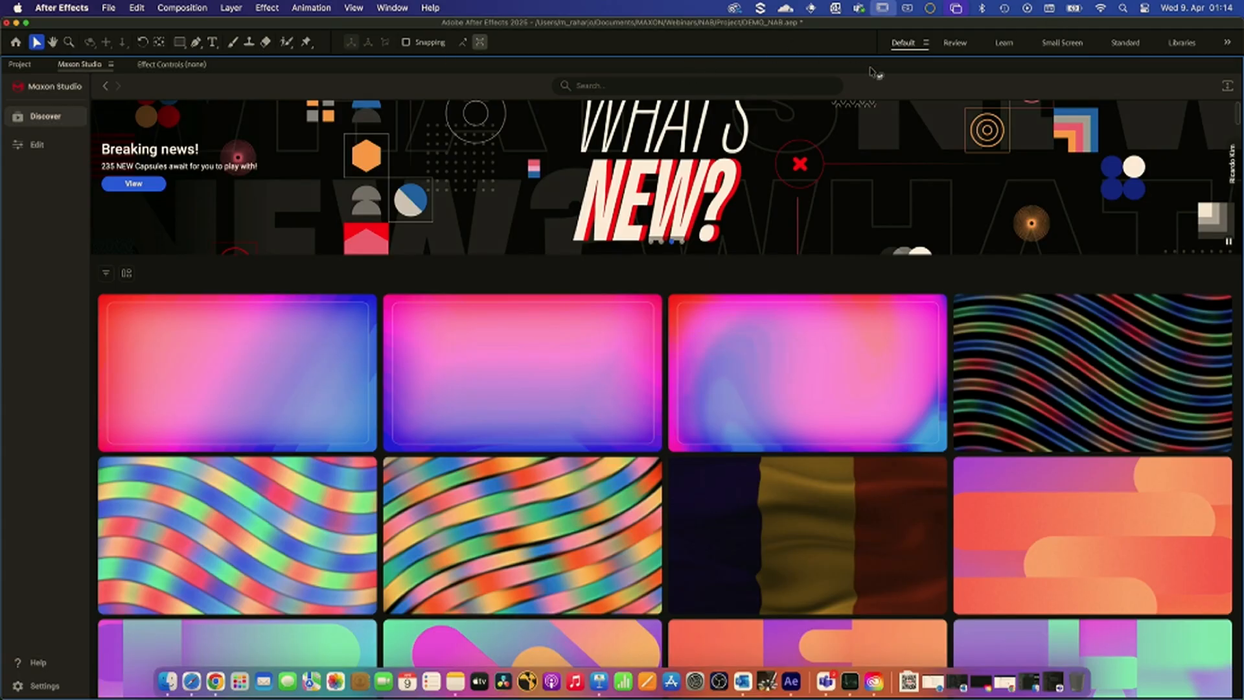
- Restore the panel layout and add the Big Title 01 "FULL SCREEN" text capsule to Comp 1
double_click(81, 66)
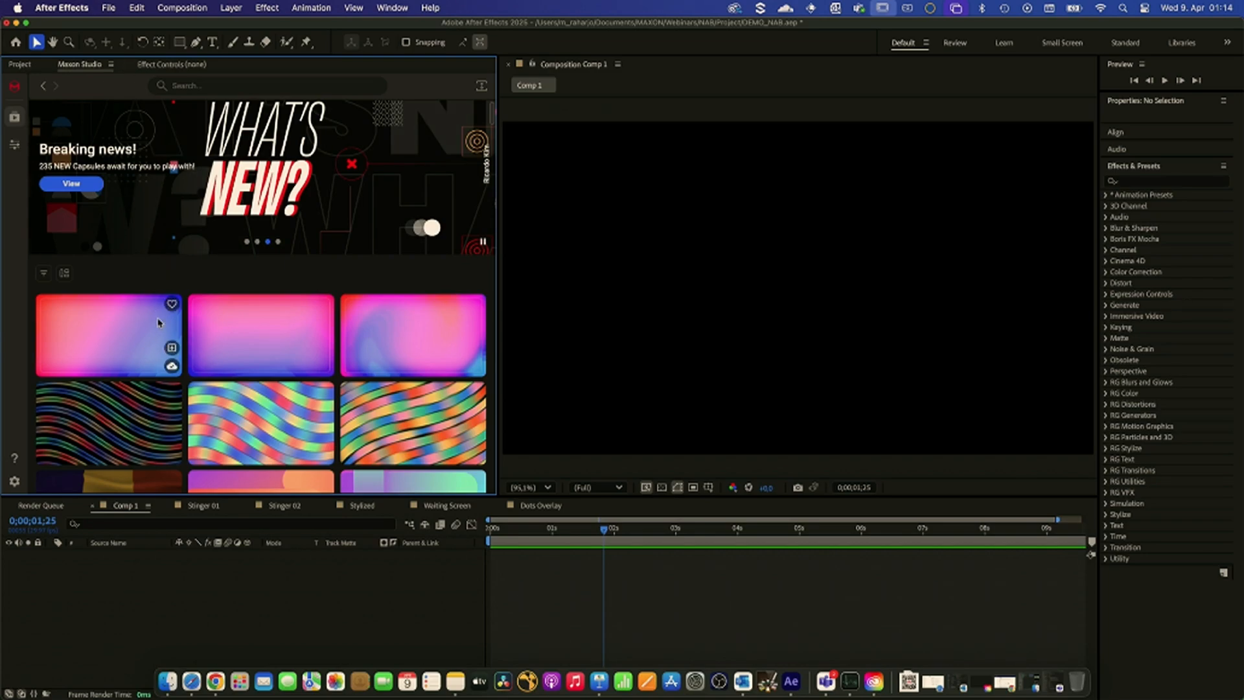
click(171, 365)
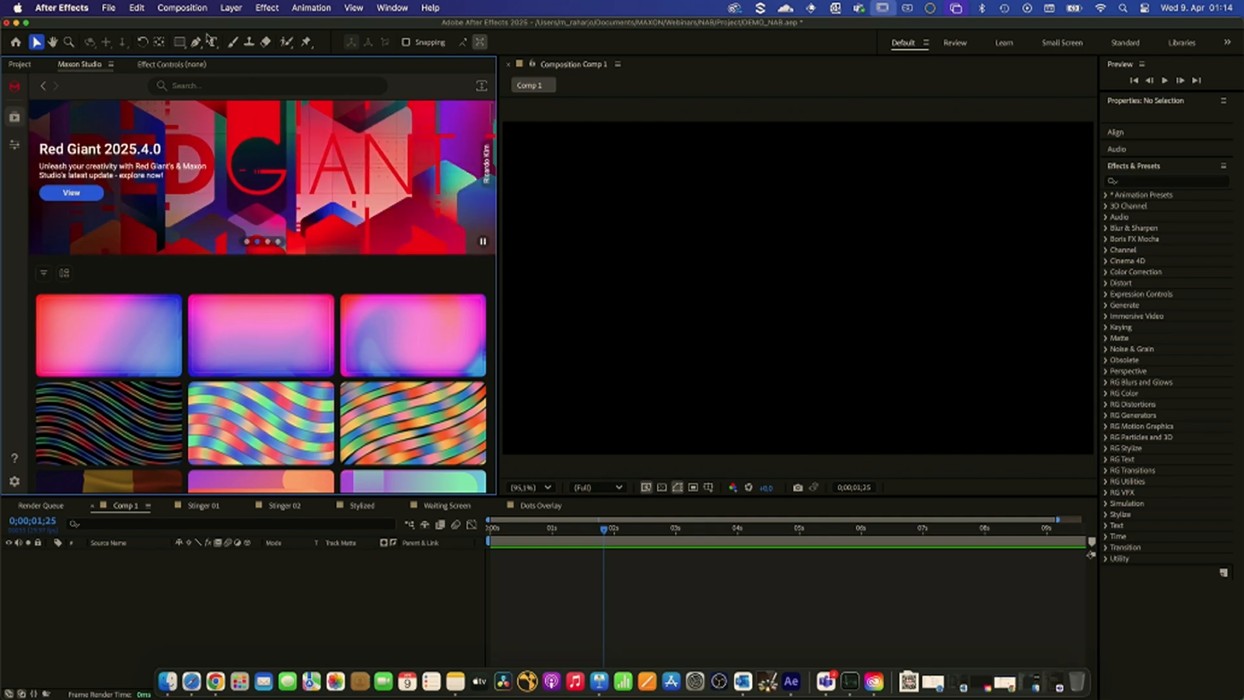
scroll(97, 278, up, 1)
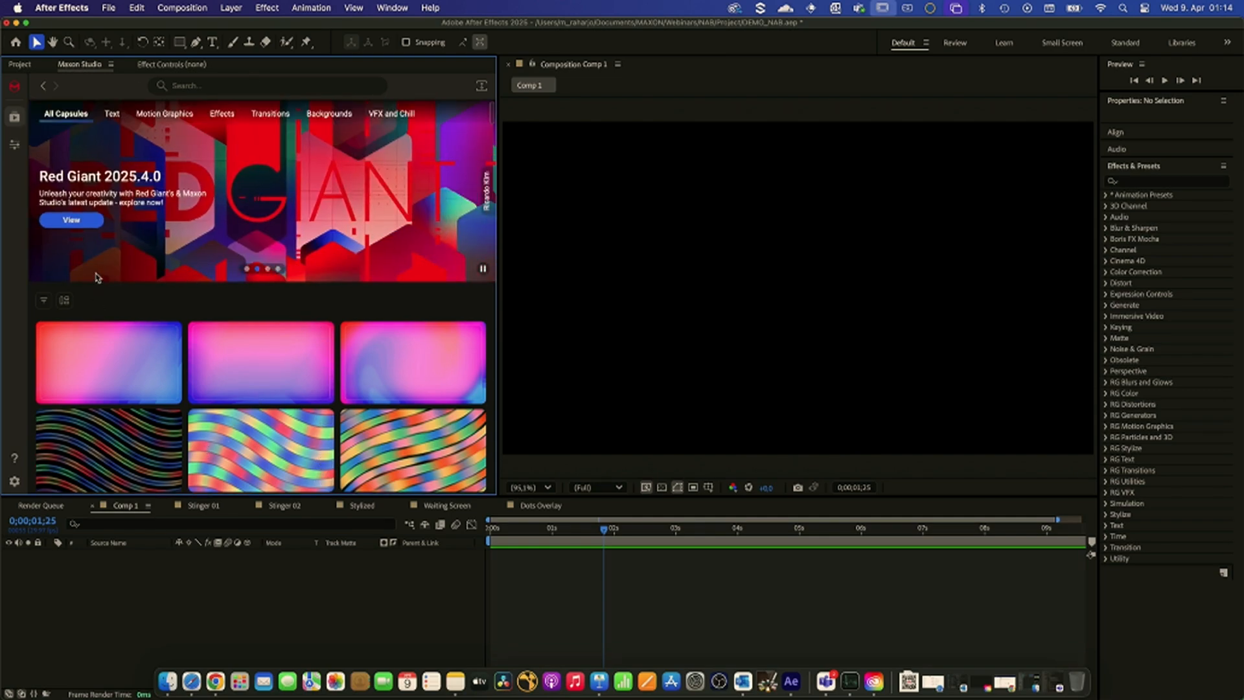
click(112, 115)
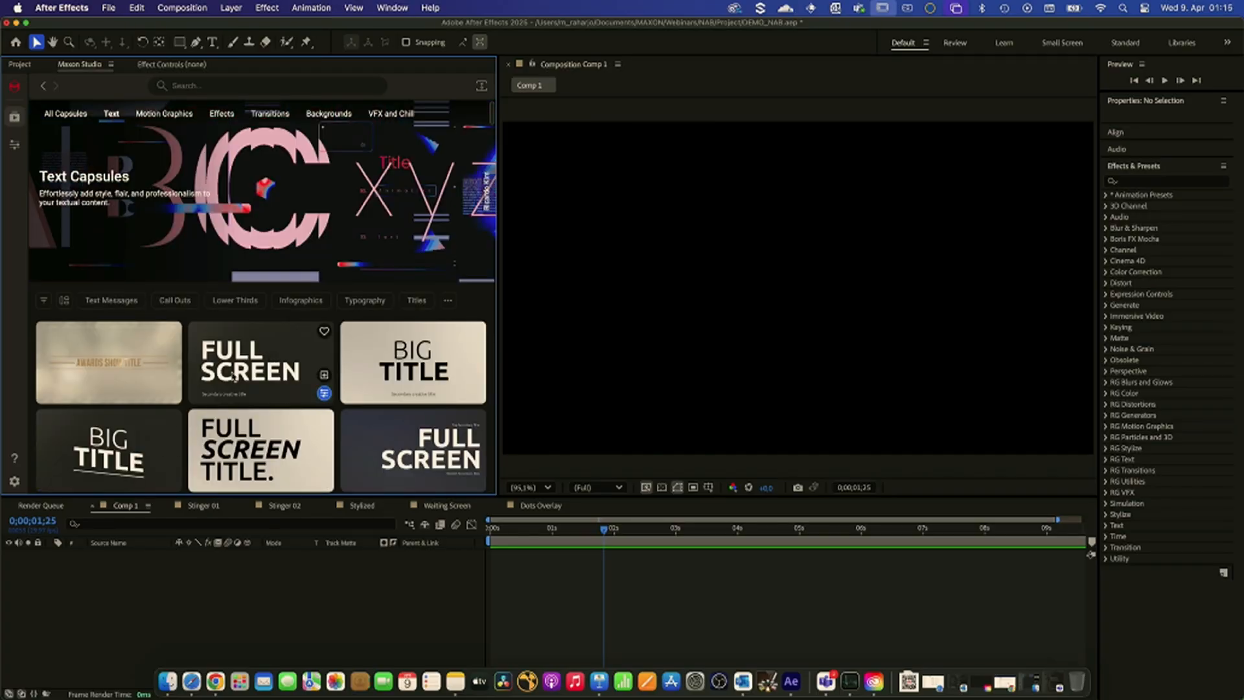
click(324, 376)
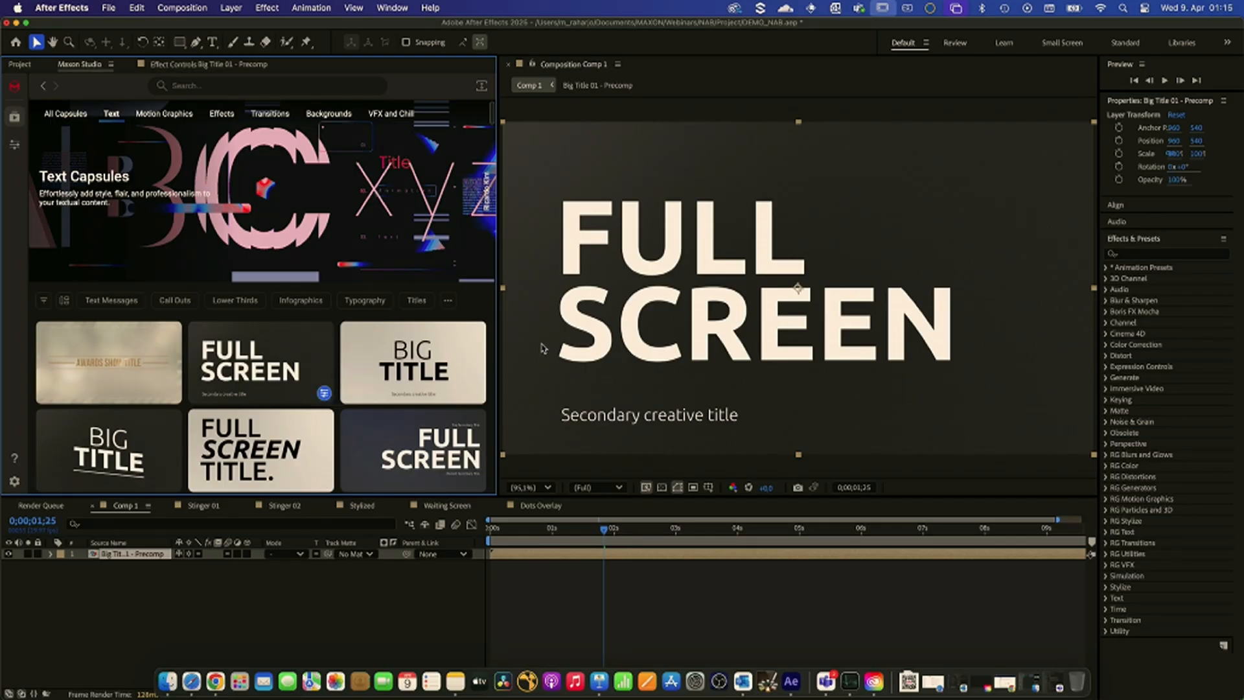
- Preview the title animation by scrubbing Comp 1 from near its start to 0;00;02;24
click(498, 530)
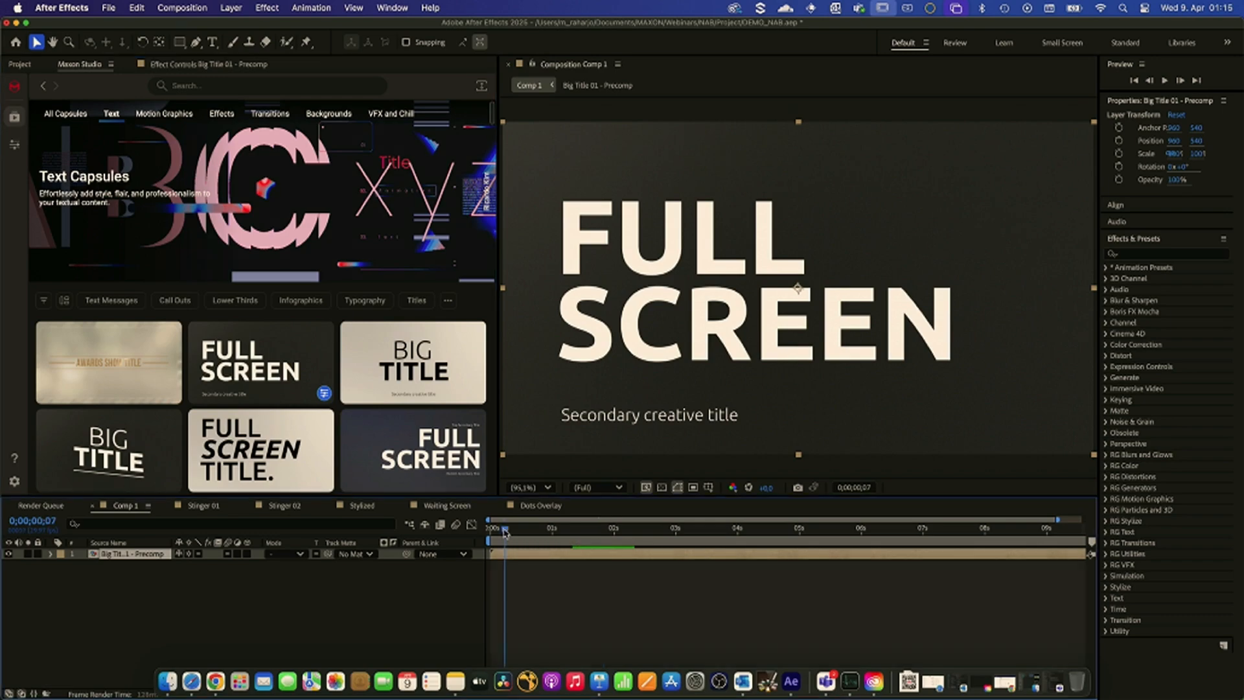
drag(497, 533, 581, 526)
drag(623, 523, 665, 525)
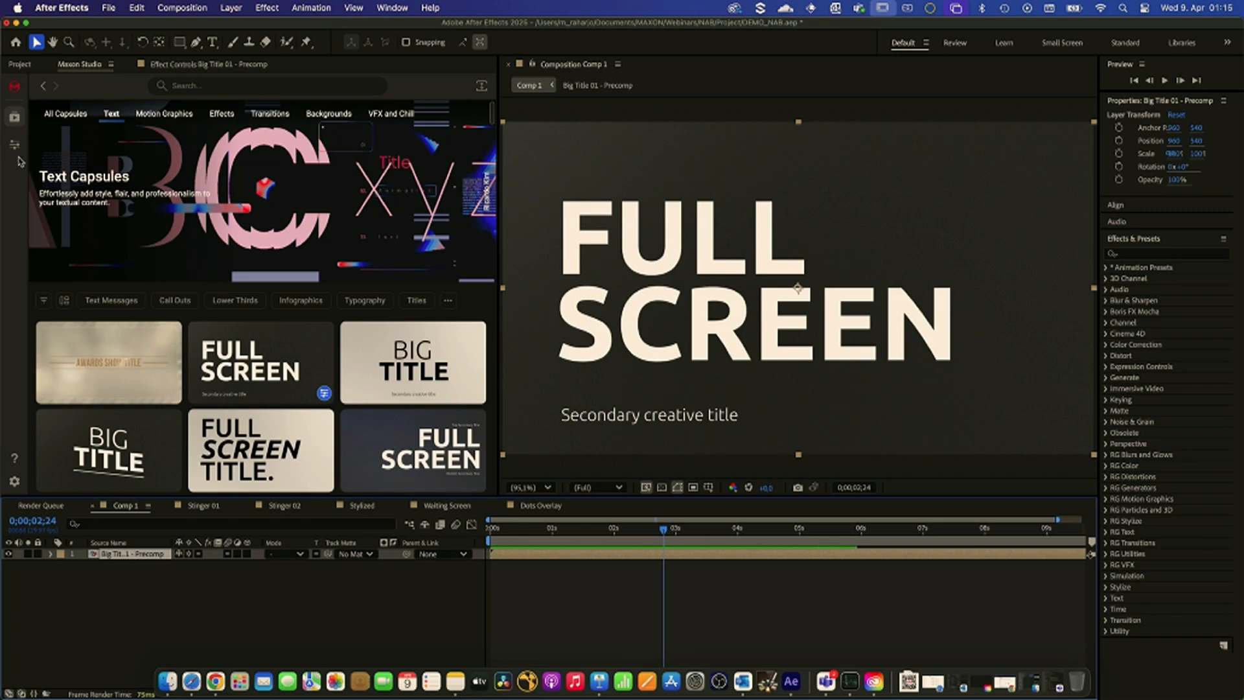
- Edit the applied Big Title 01 capsule so Text 01 reads NAB and Text 02 reads 2025
click(13, 145)
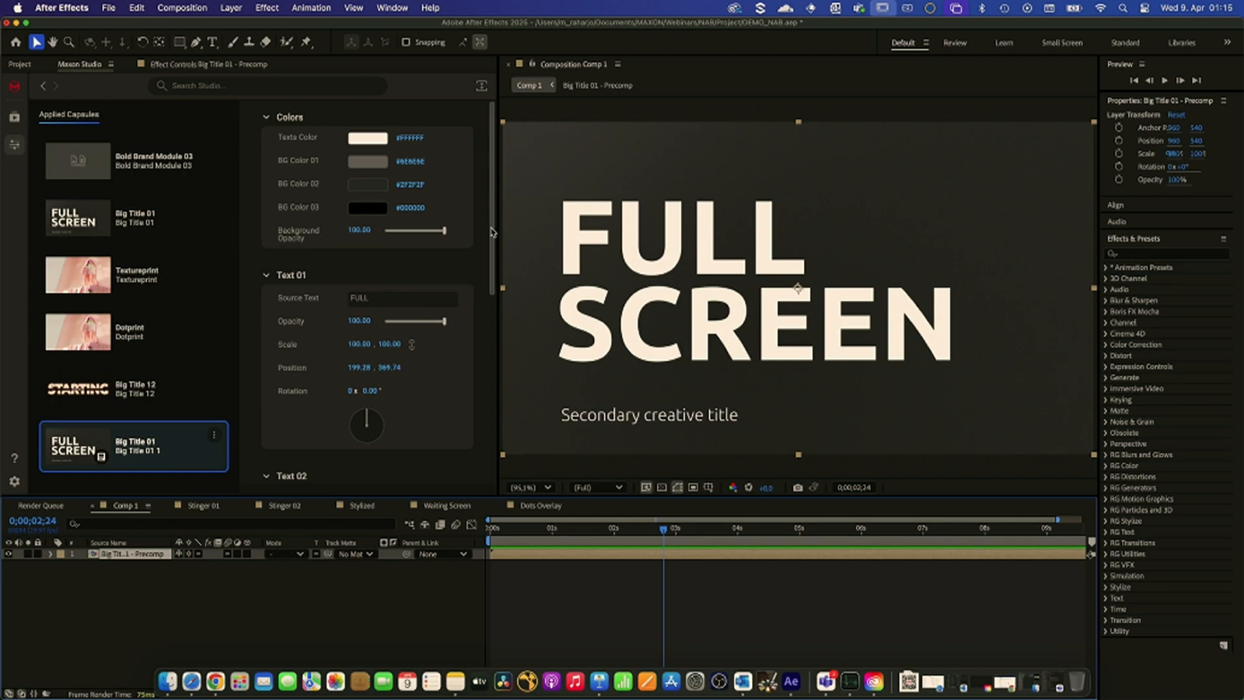
click(386, 298)
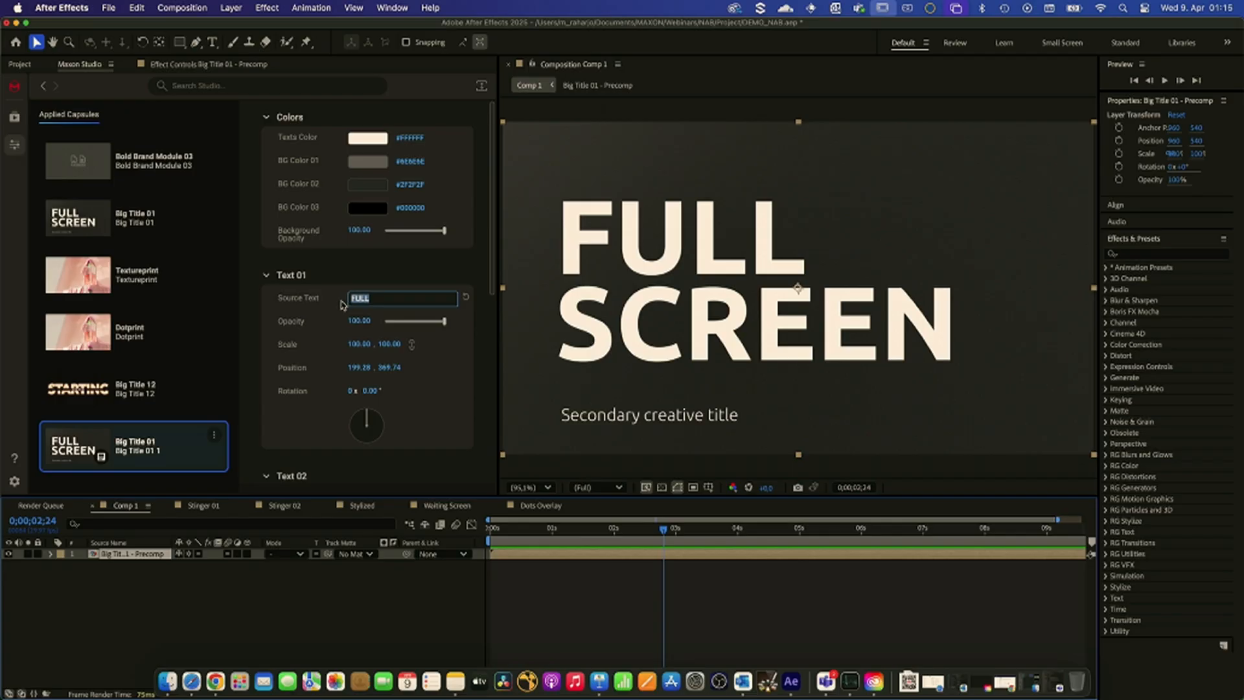
text(NAB)
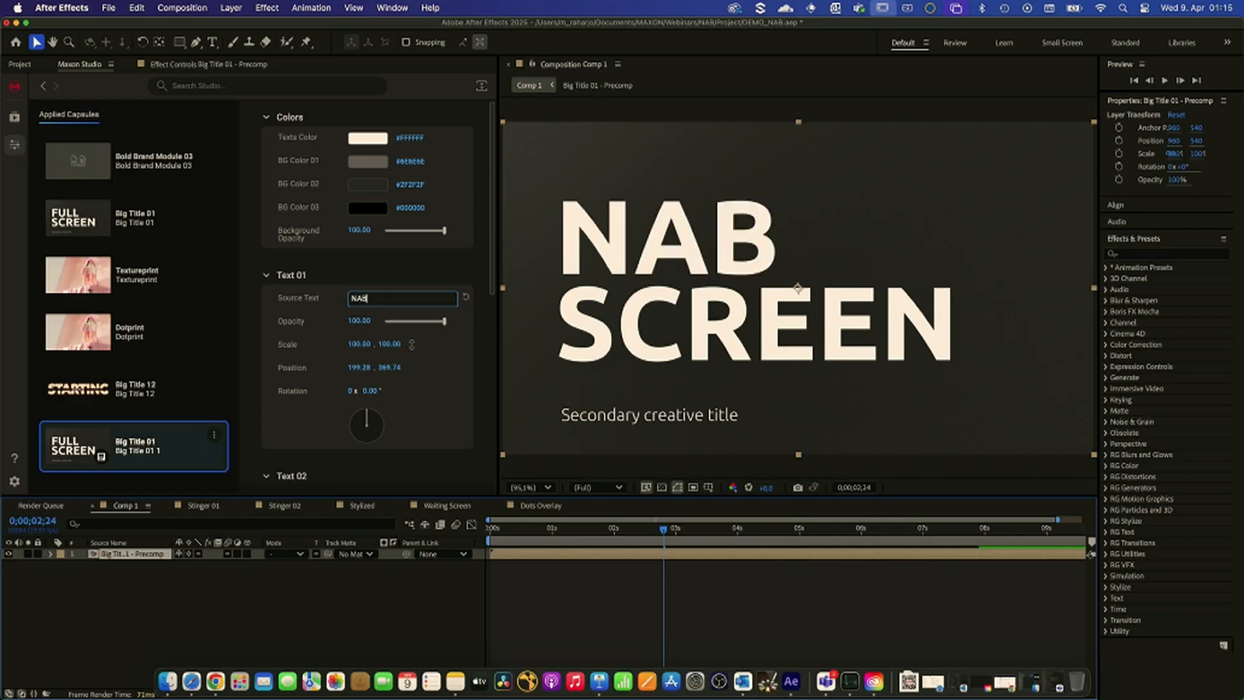
scroll(380, 314, down, 5)
click(399, 246)
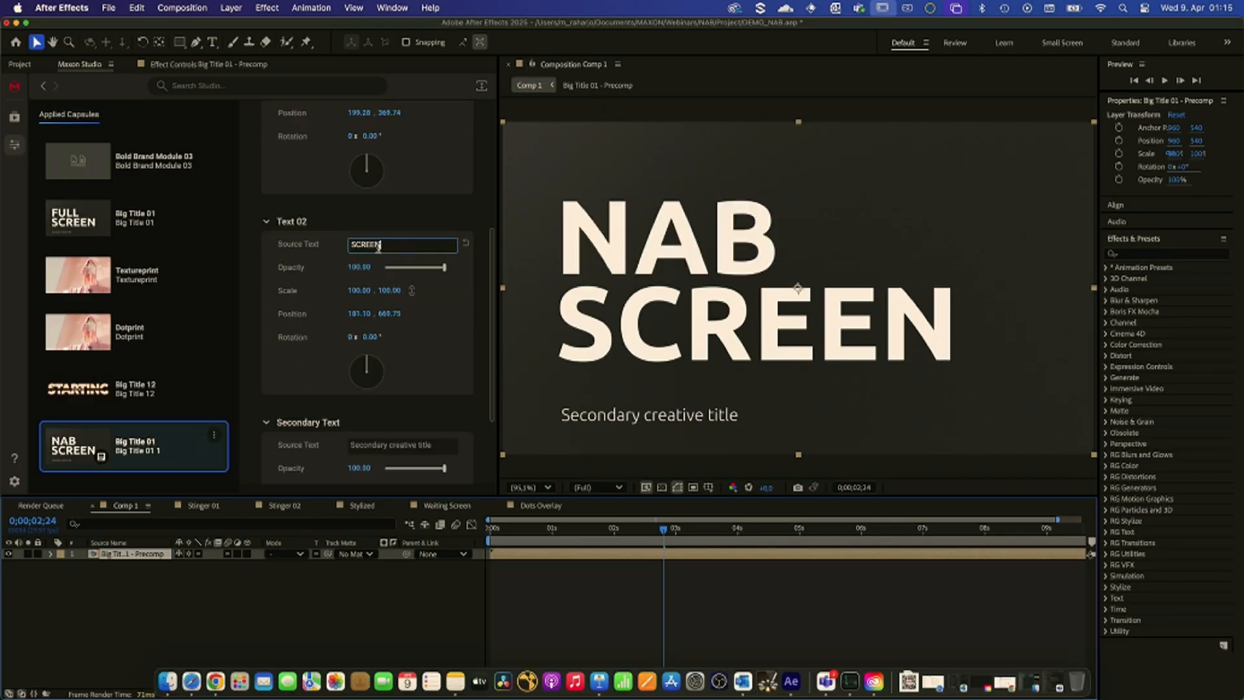
text(2025)
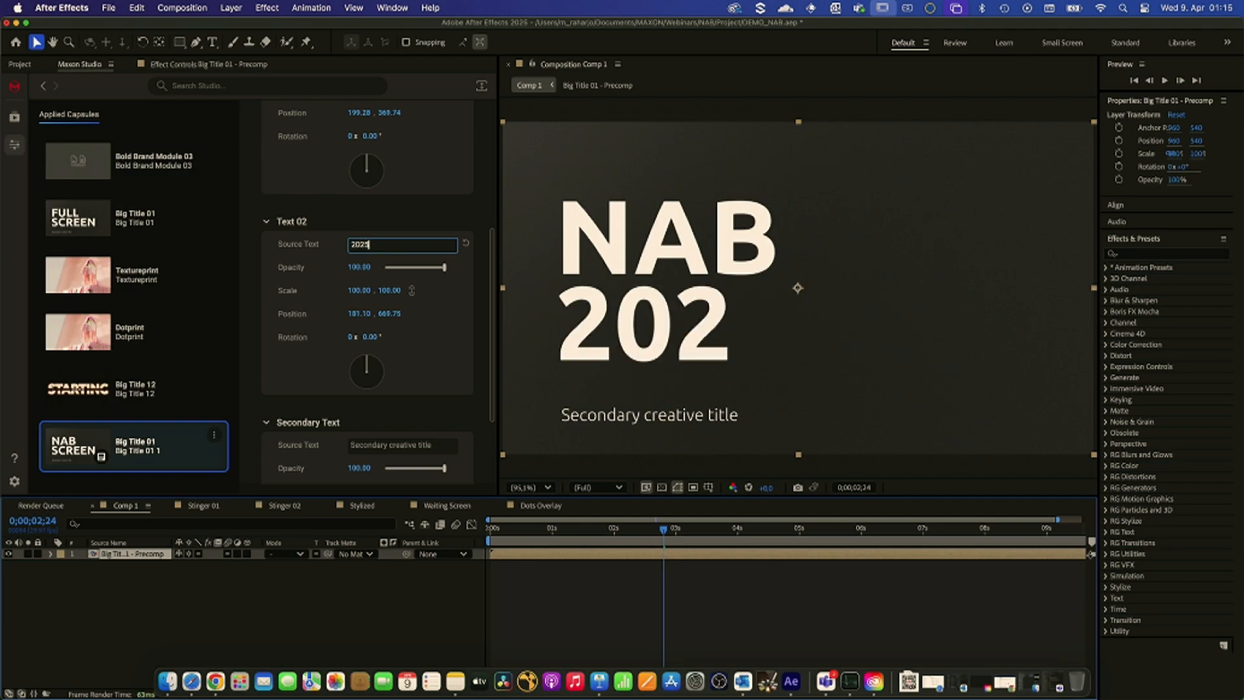
- Set the title's Secondary Text to LAS VEGAS and preview Comp 1 by scrubbing to 0;00;01;07
scroll(339, 333, down, 3)
click(437, 322)
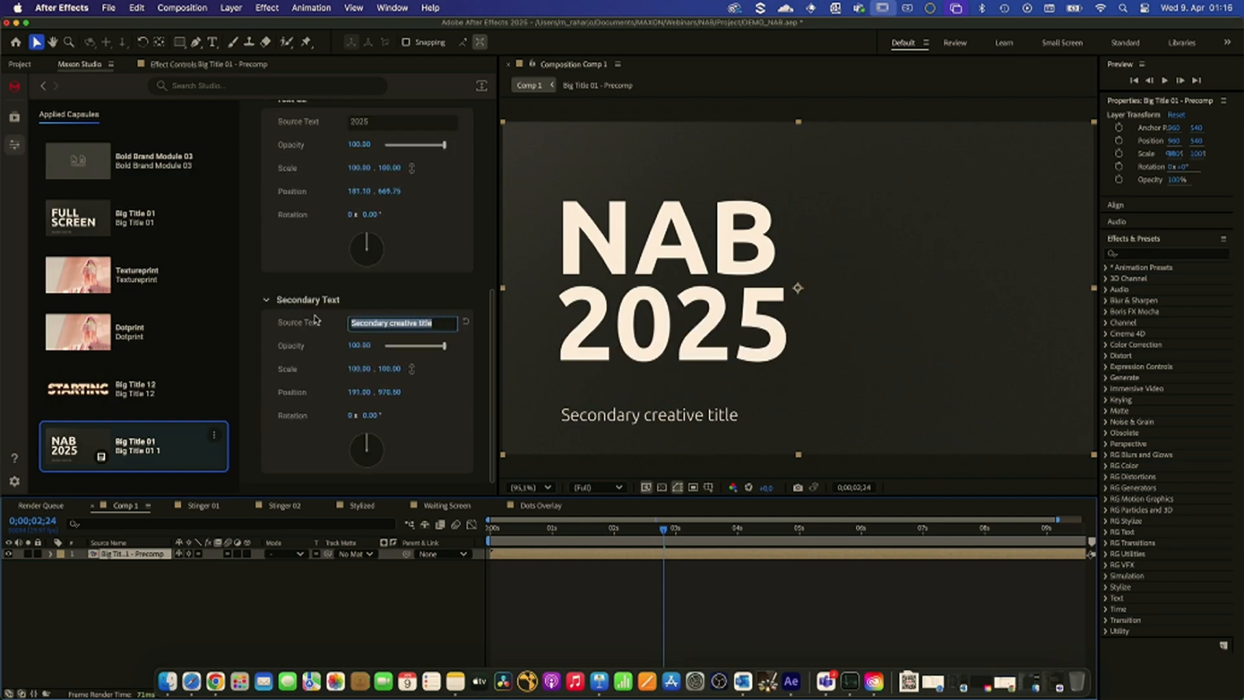
text(LAS VEGAS)
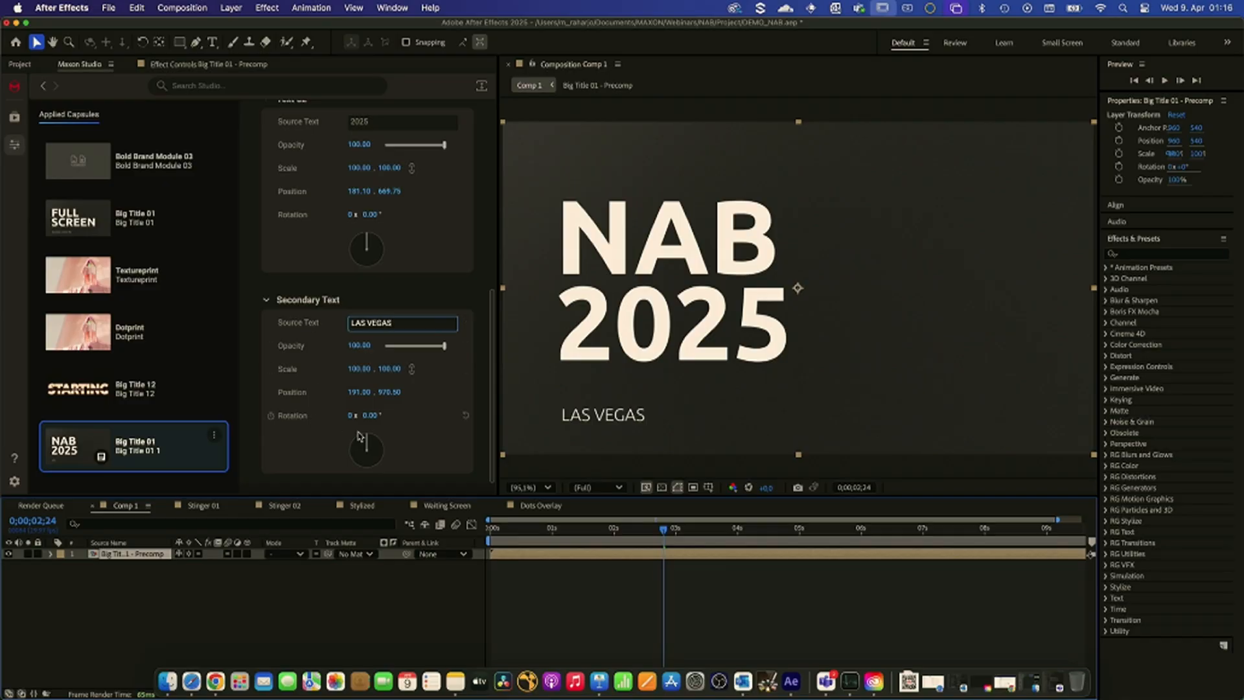
drag(647, 529, 568, 530)
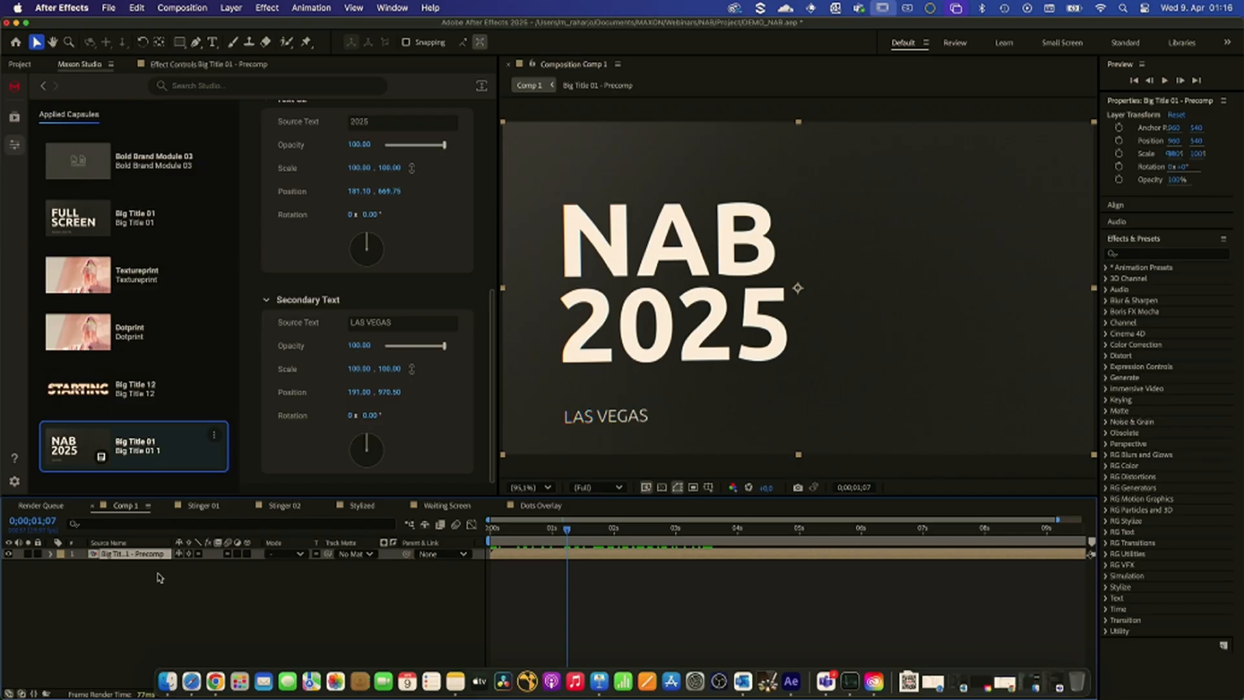
- Open the Big Title 01 precomp and delete its NAB text layer
double_click(117, 559)
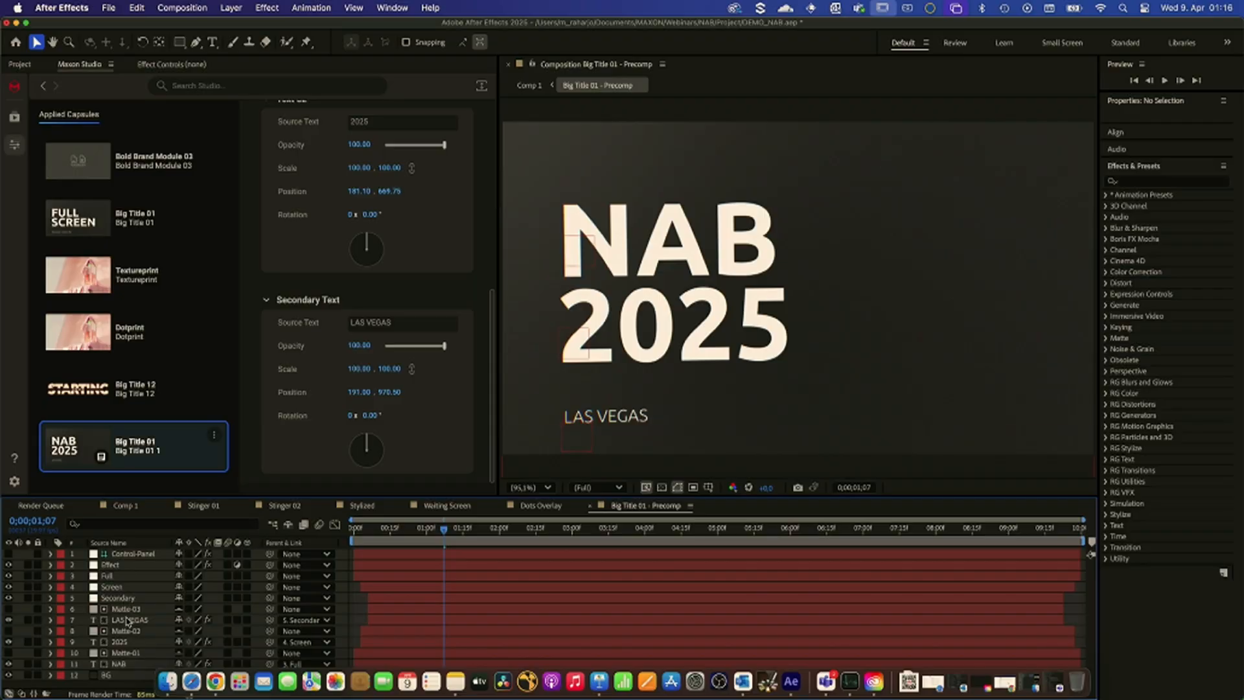
click(127, 666)
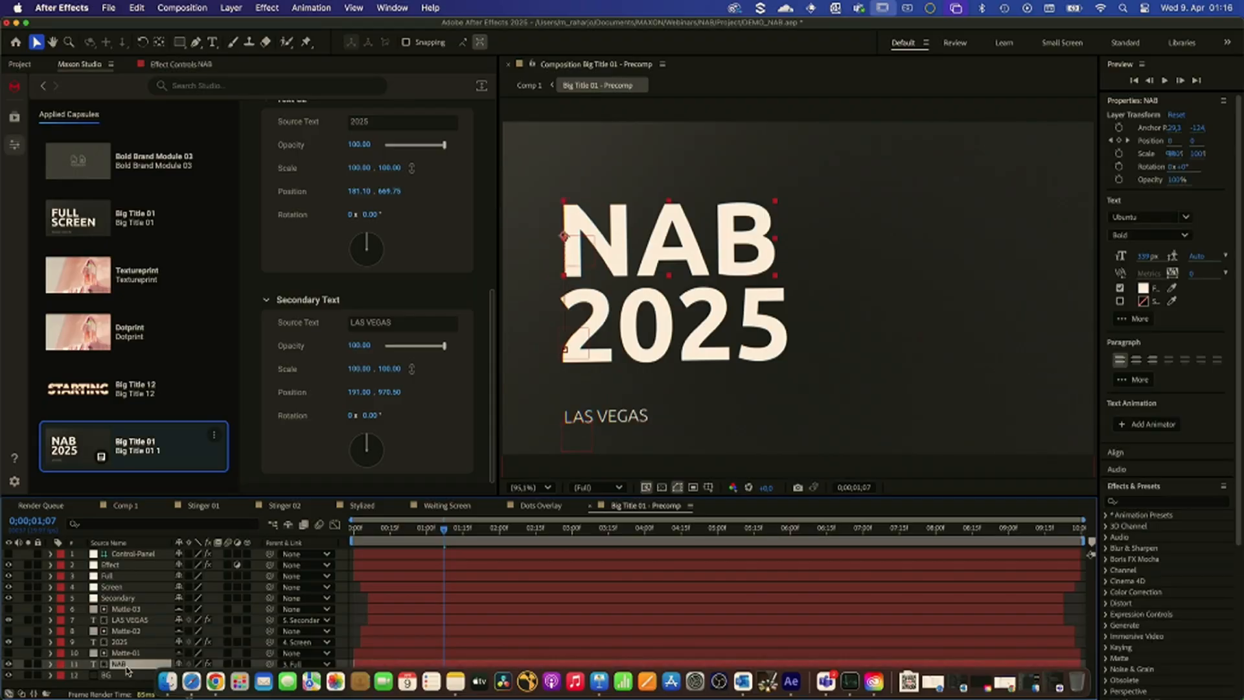
key(Delete)
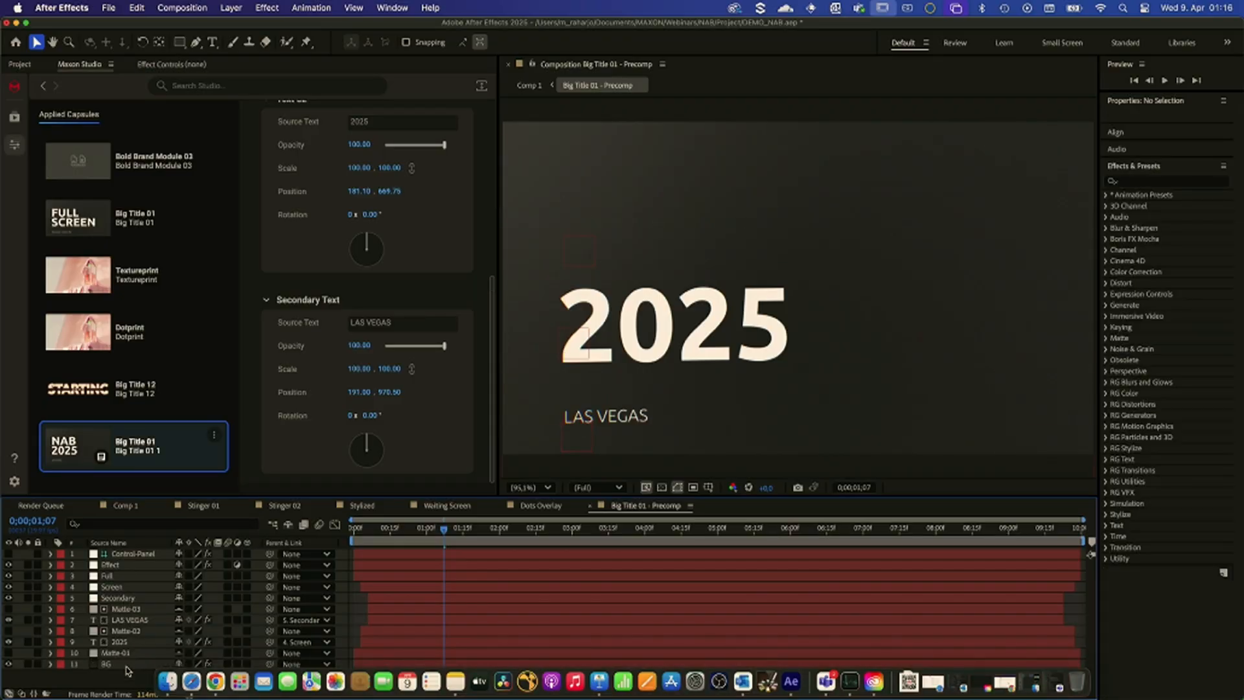
- Return to Comp 1 and play the title animation from the start
click(592, 505)
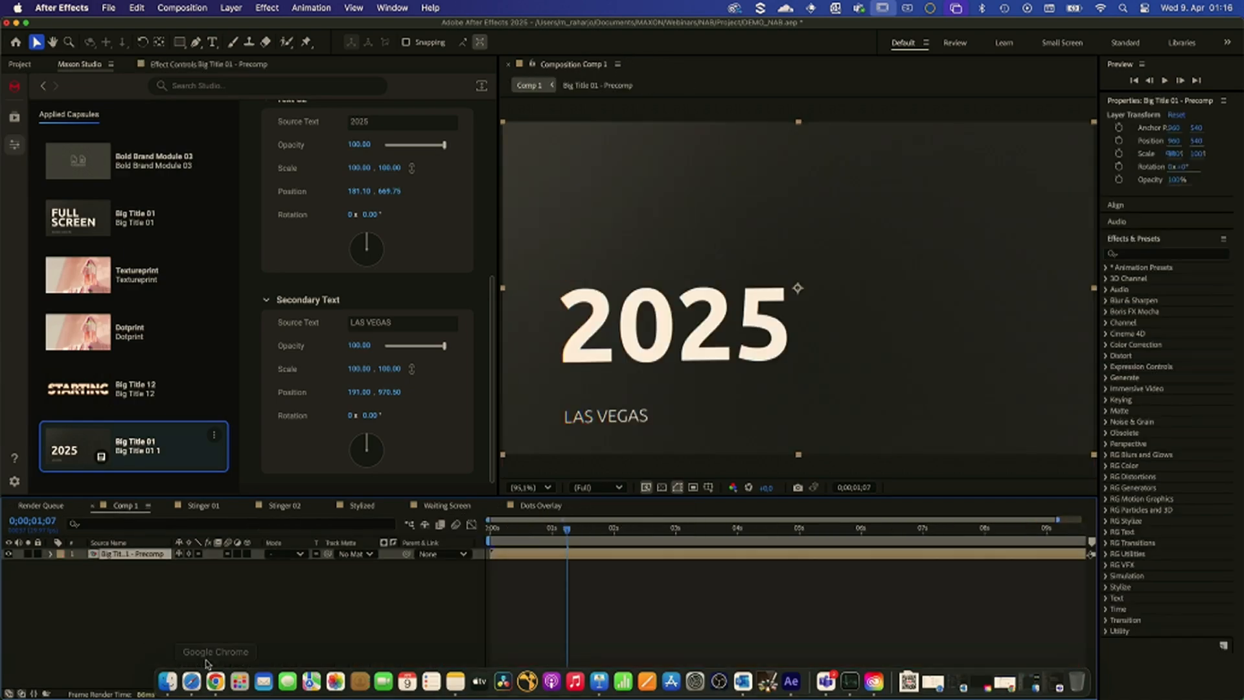
mouse_move(492, 530)
mouse_down()
mouse_move(661, 530)
mouse_move(487, 538)
mouse_up()
key(space)
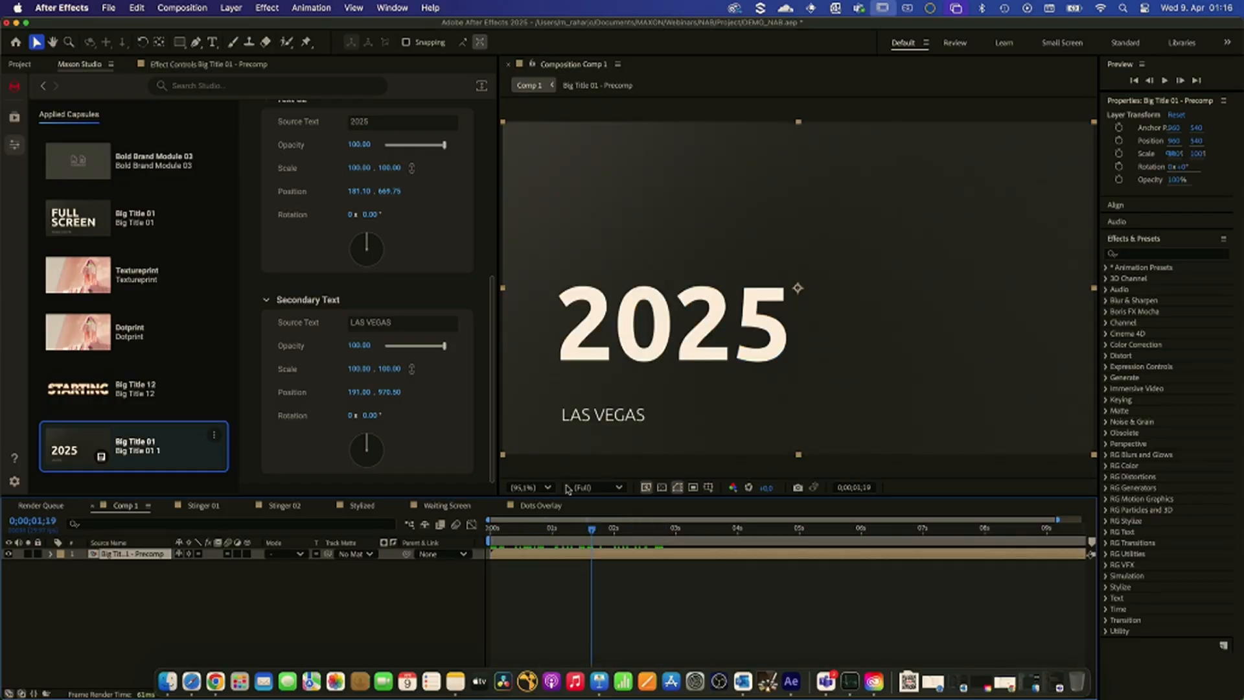
- Set the Big Title 01 text color to red #B44444 and check the warning beside the Text 01 group
scroll(431, 272, up, 5)
click(379, 140)
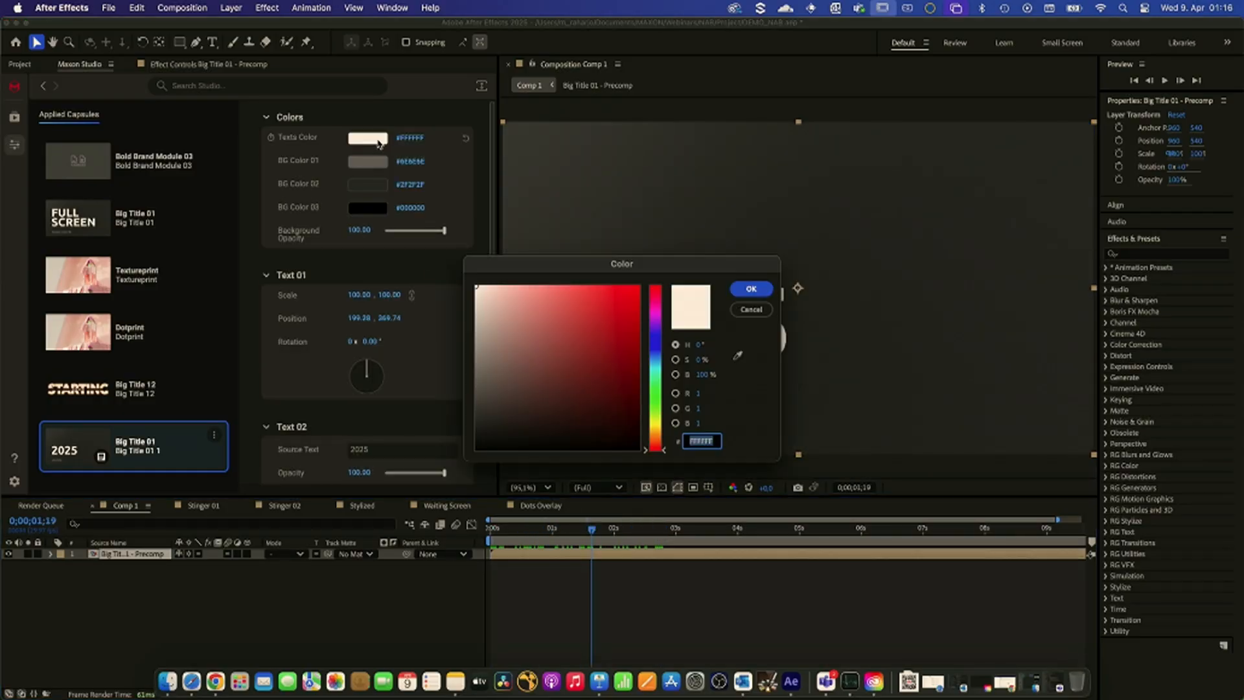
click(609, 407)
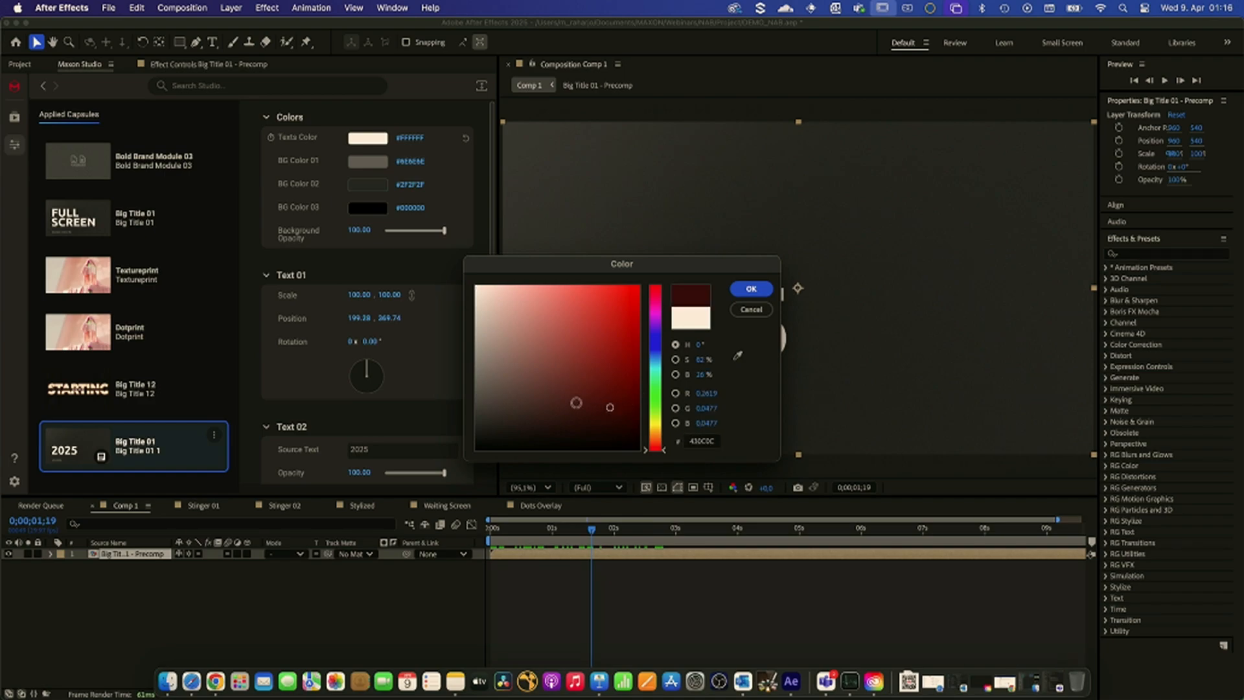
click(577, 333)
click(751, 288)
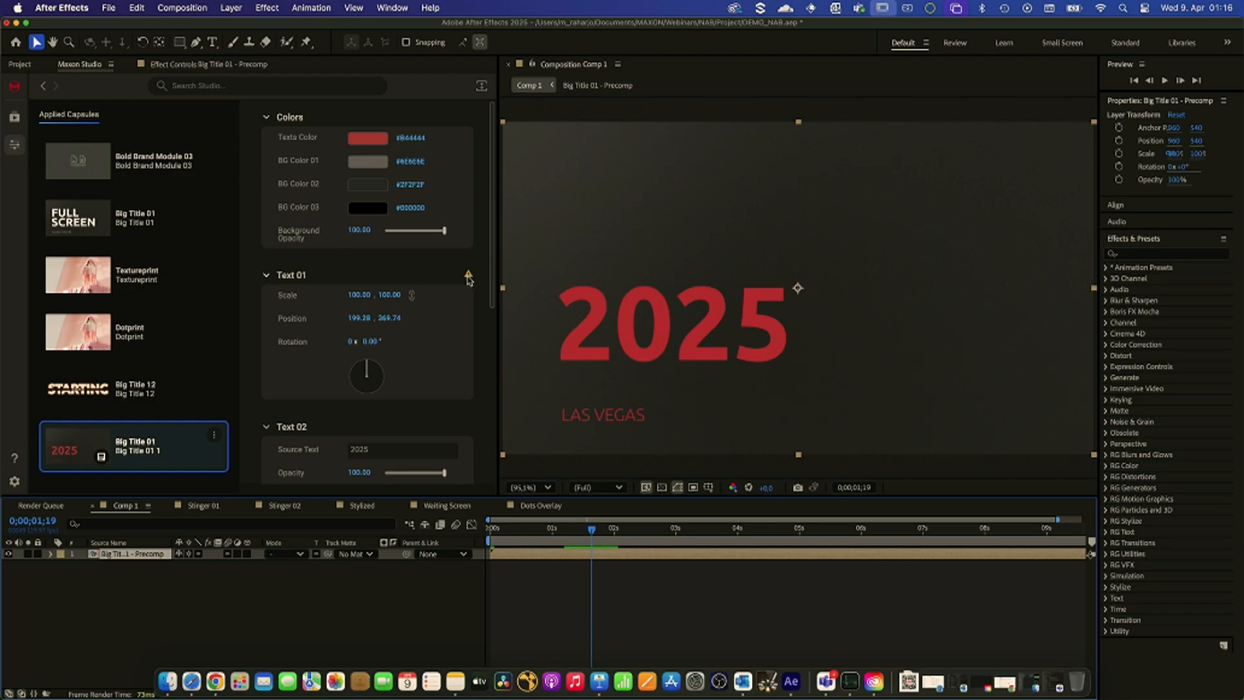
mouse_move(469, 280)
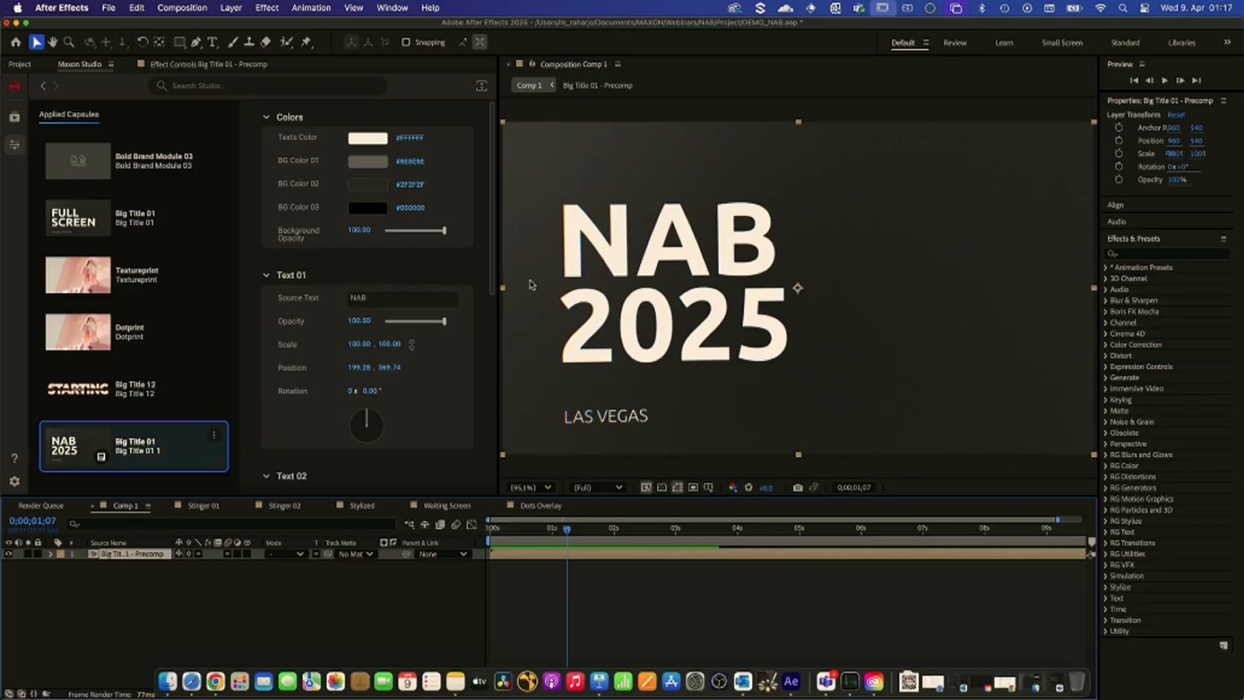
- Clear the Text 01 source text, re-enter it as NAB and scrub Comp 1 to 0;00;03;09
click(388, 296)
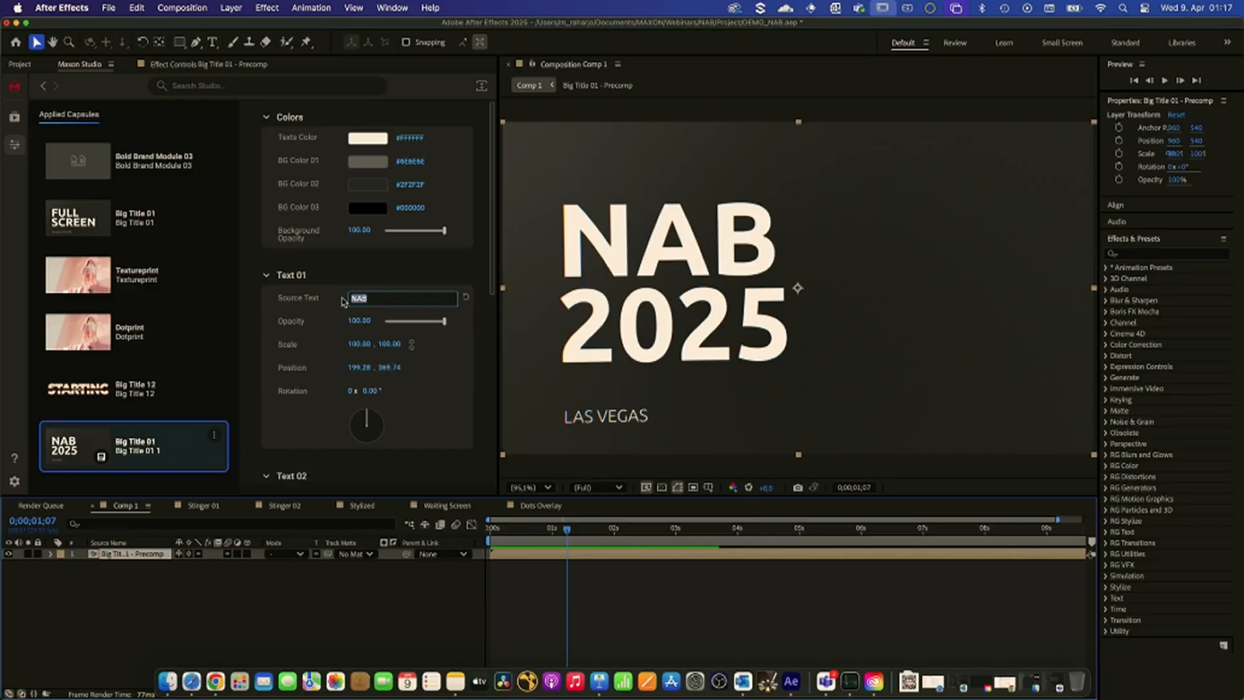
key(BackSpace)
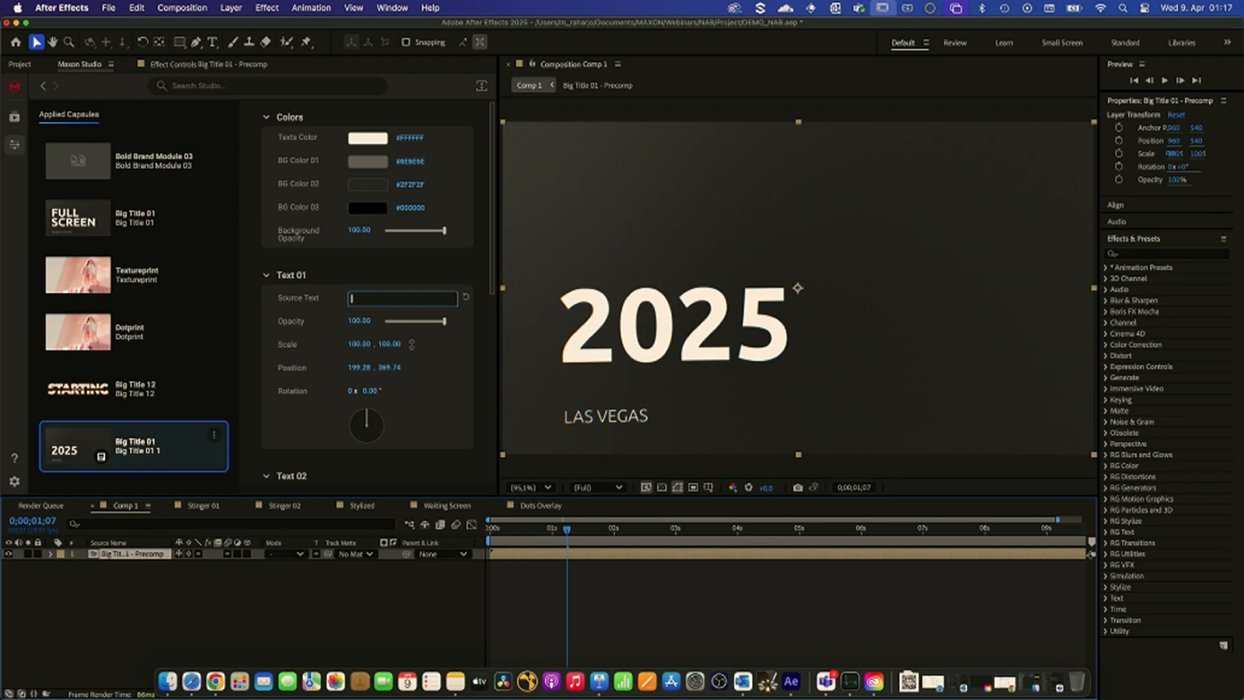
text(NAC)
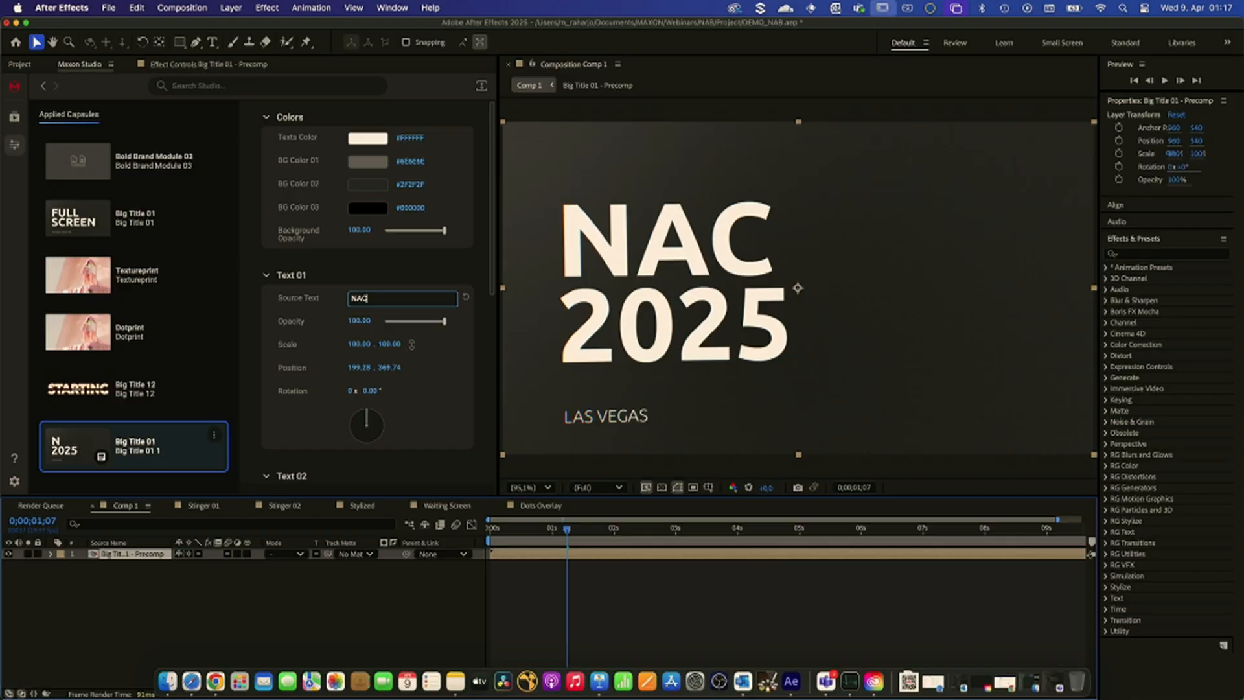
key(BackSpace)
text(B)
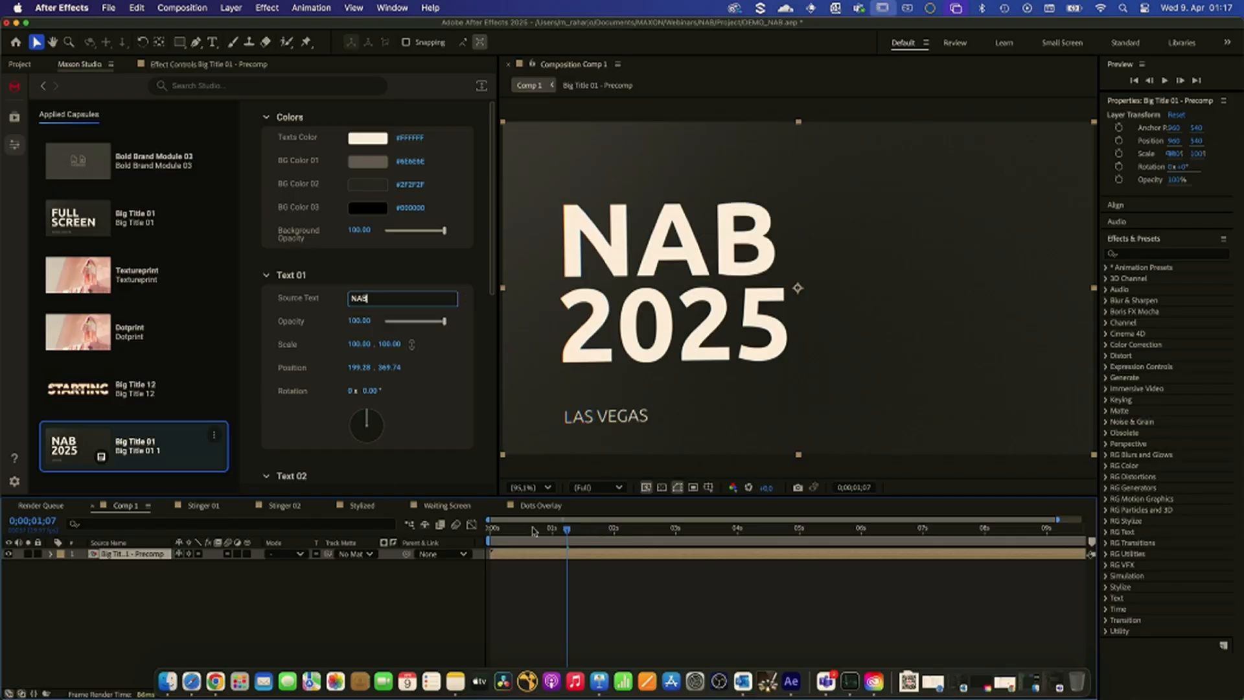
drag(532, 528, 695, 520)
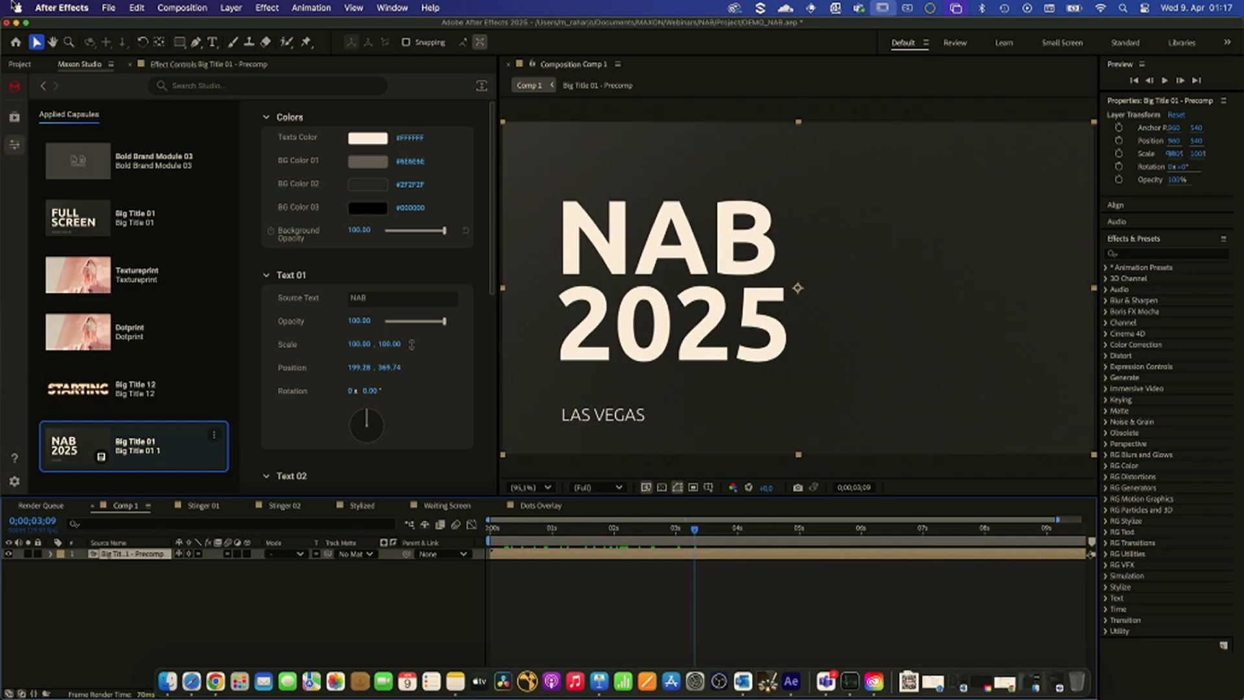
- Browse All Capsules, apply Colorful Lines Background 02 to Comp 1 and postpone the SoftRAID update
click(14, 120)
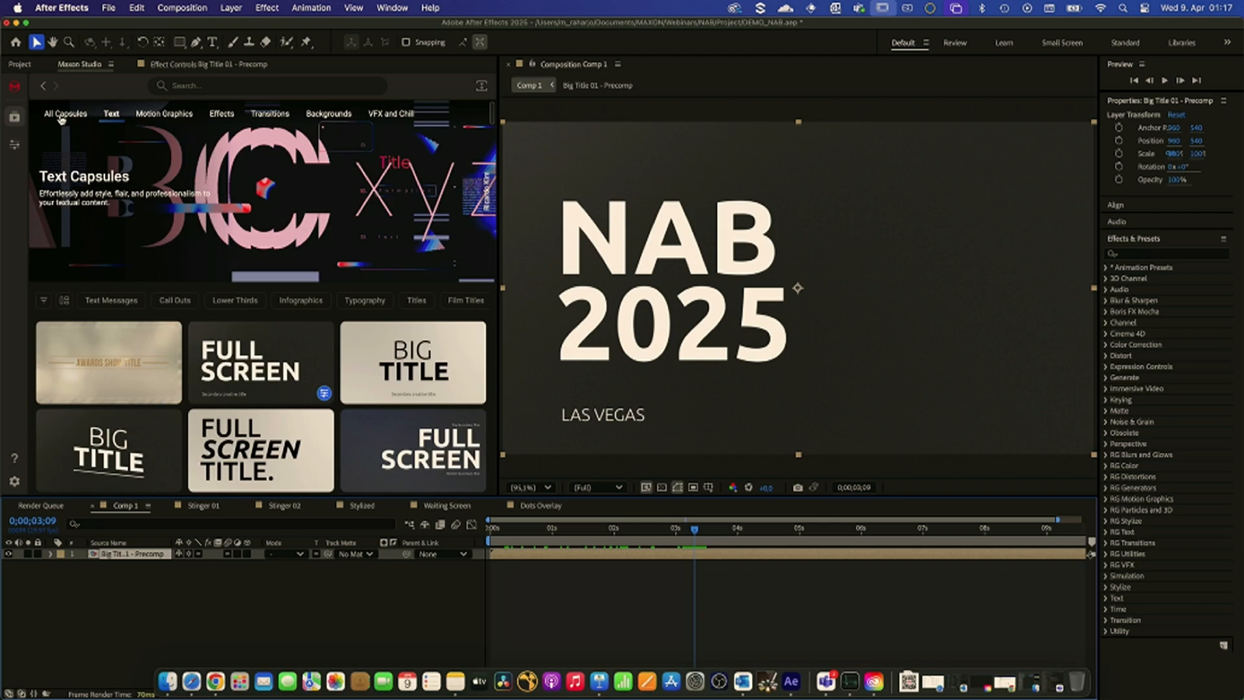
click(62, 114)
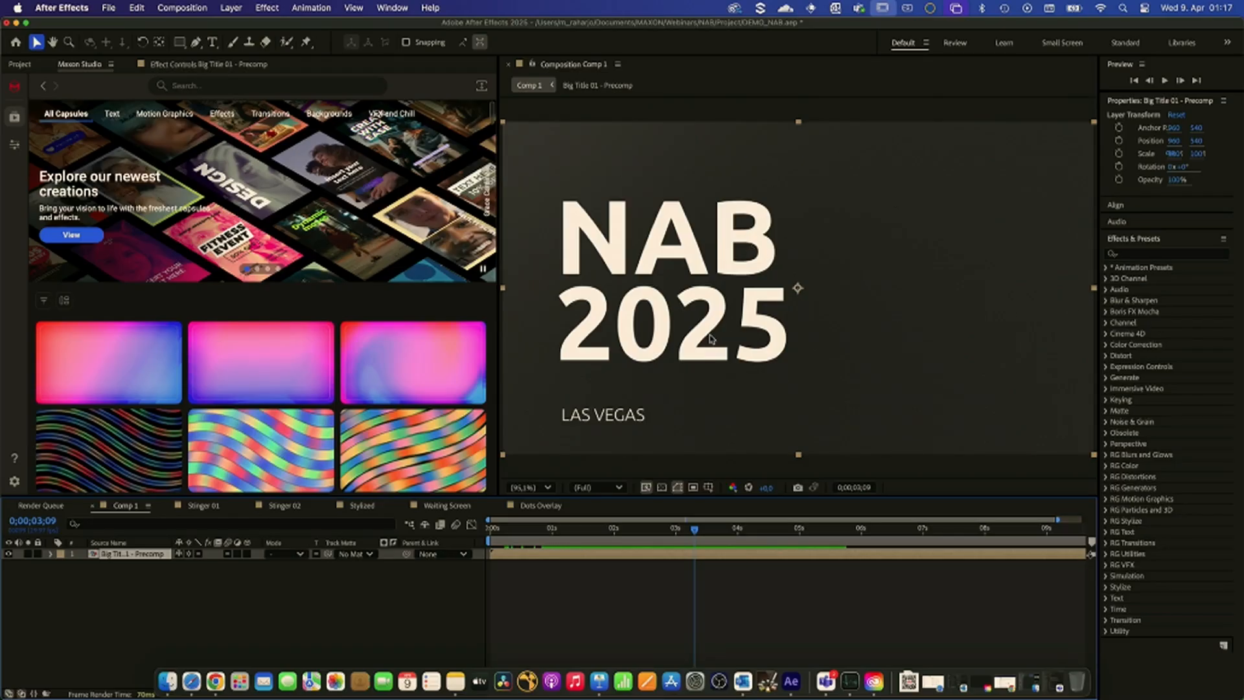
mouse_move(315, 457)
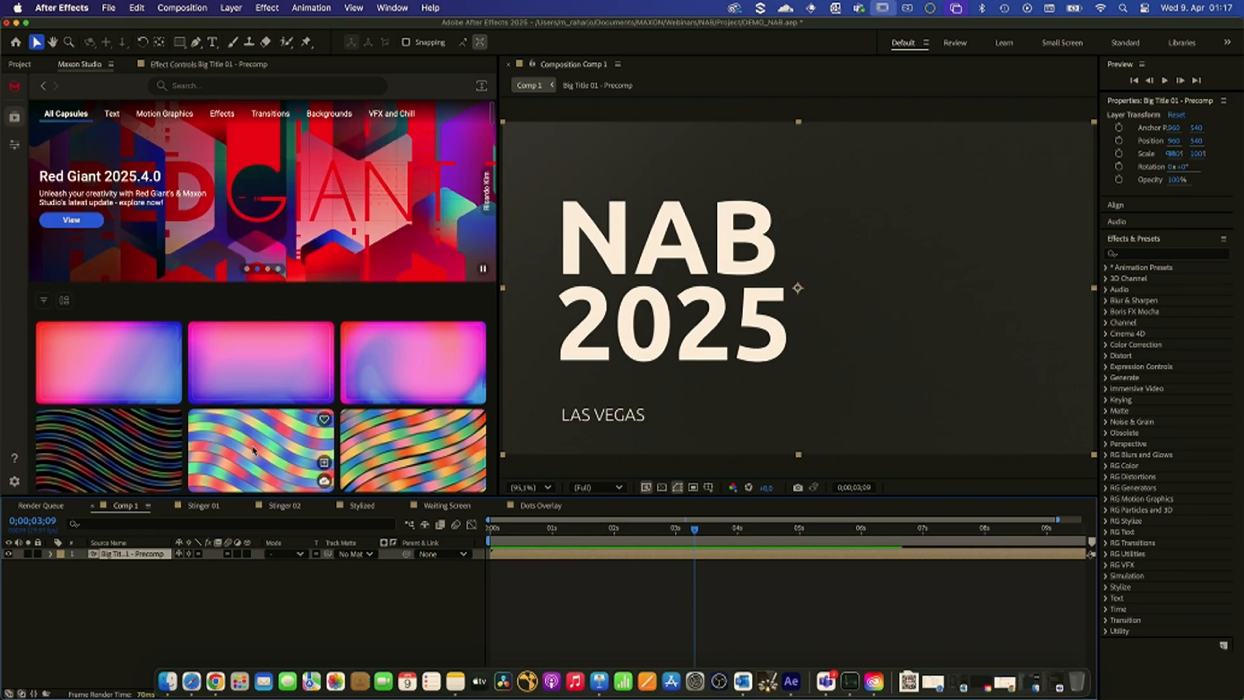
scroll(245, 447, down, 10)
scroll(245, 446, down, 10)
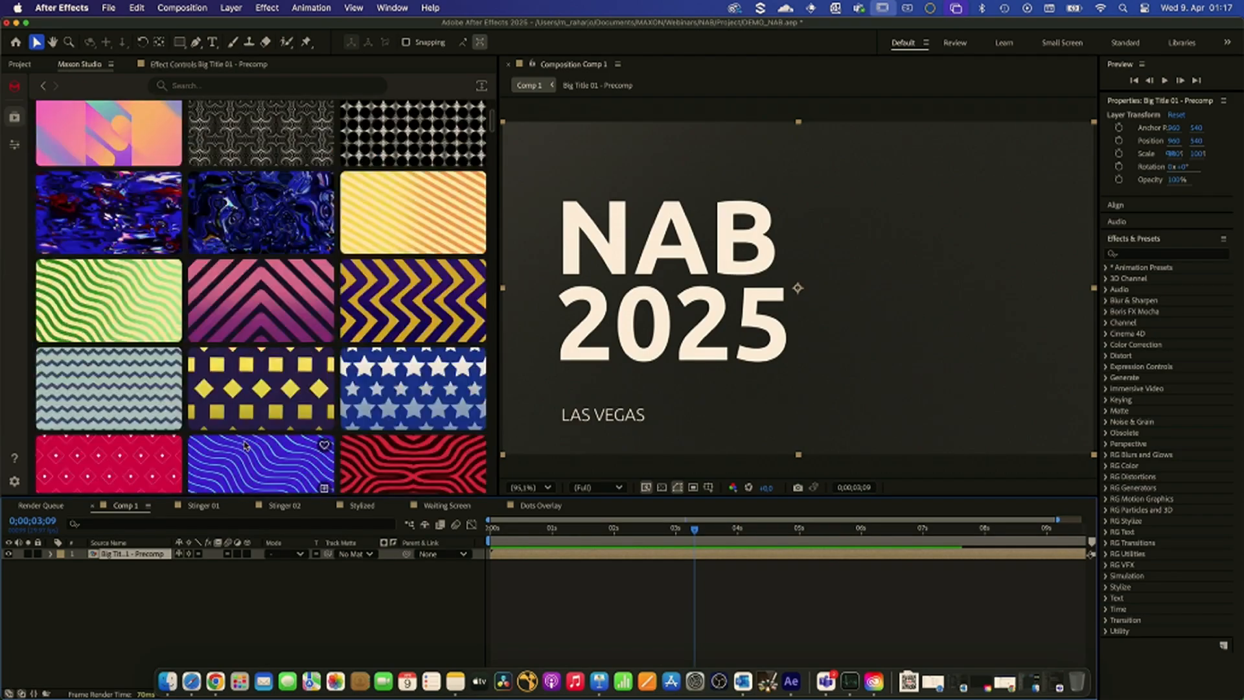
scroll(245, 442, up, 20)
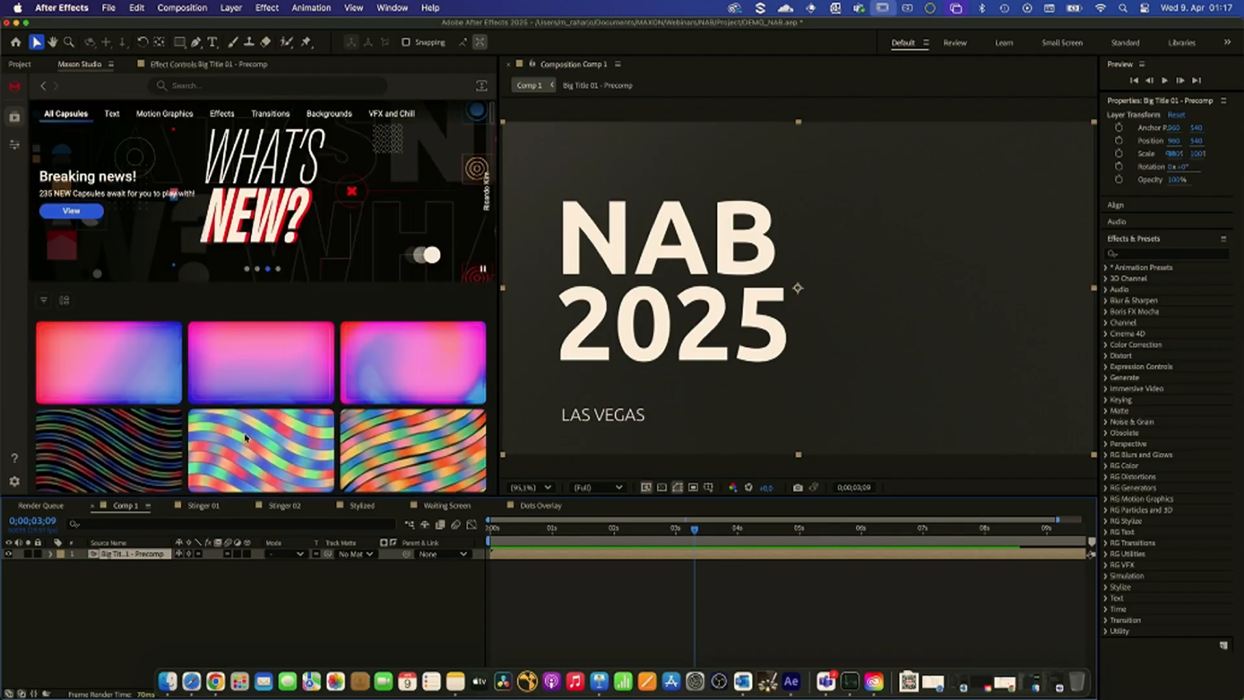
scroll(245, 441, down, 2)
click(323, 397)
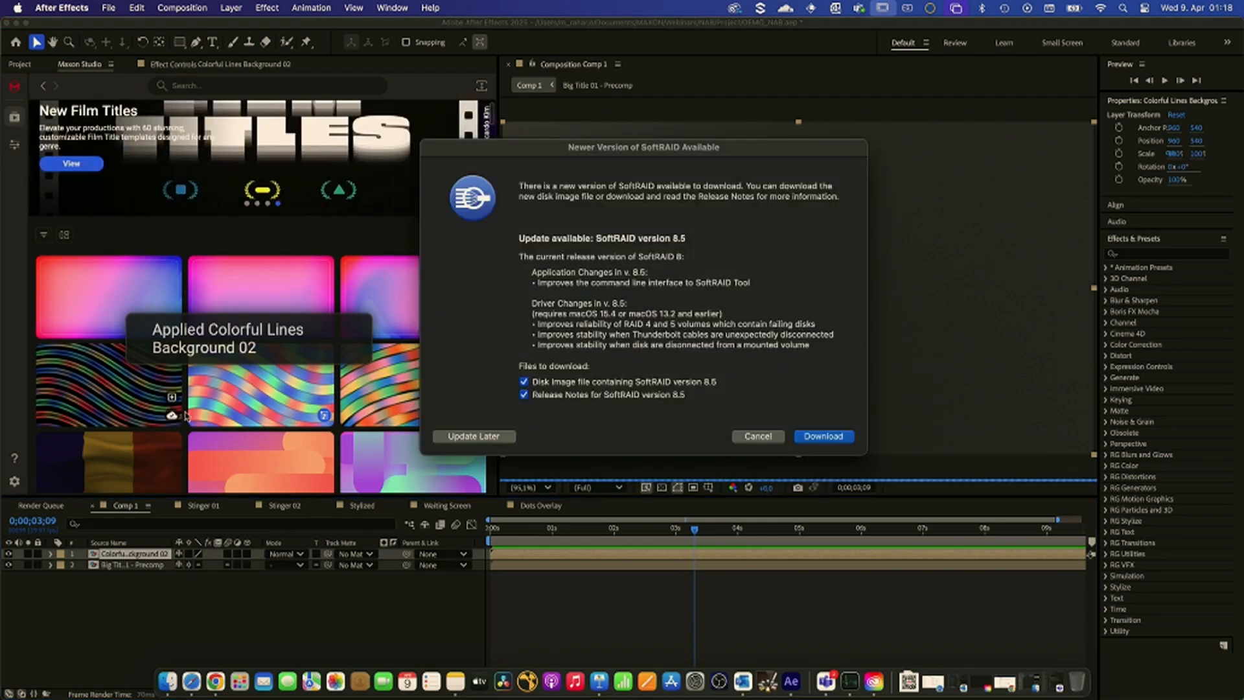
click(473, 436)
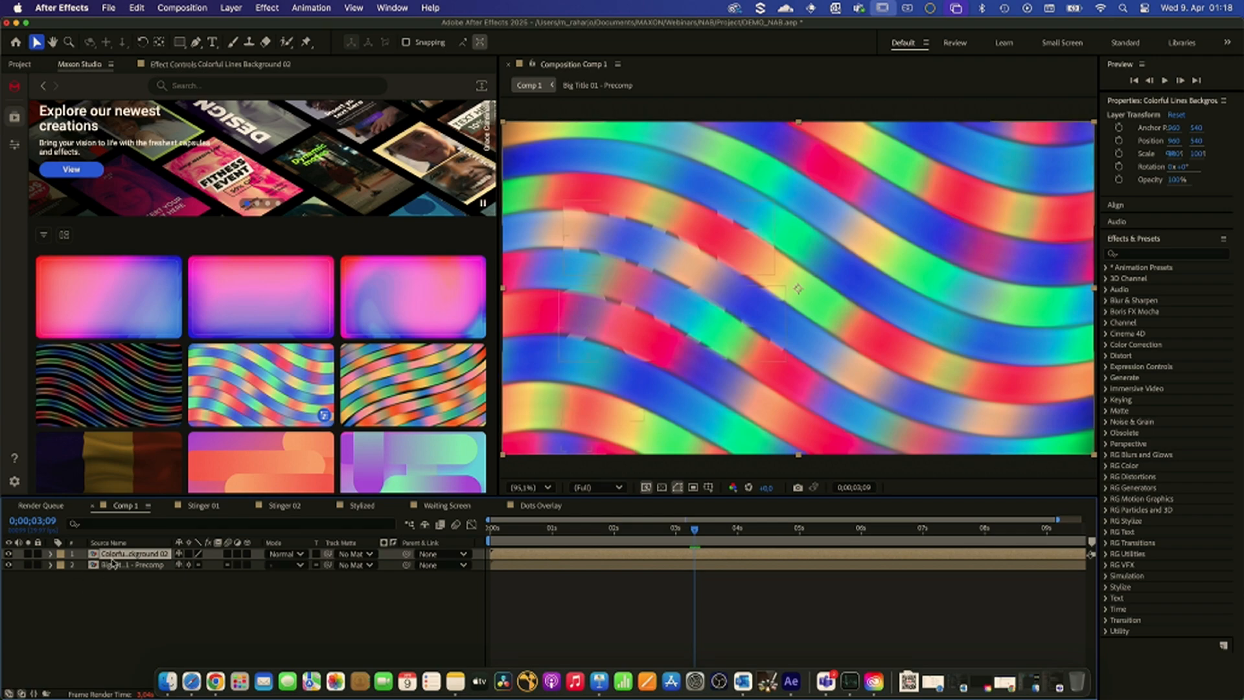
- Place the Colorful Lines background layer below the Big Title 01 layer and set the title's Background Opacity to 0
drag(120, 556, 128, 577)
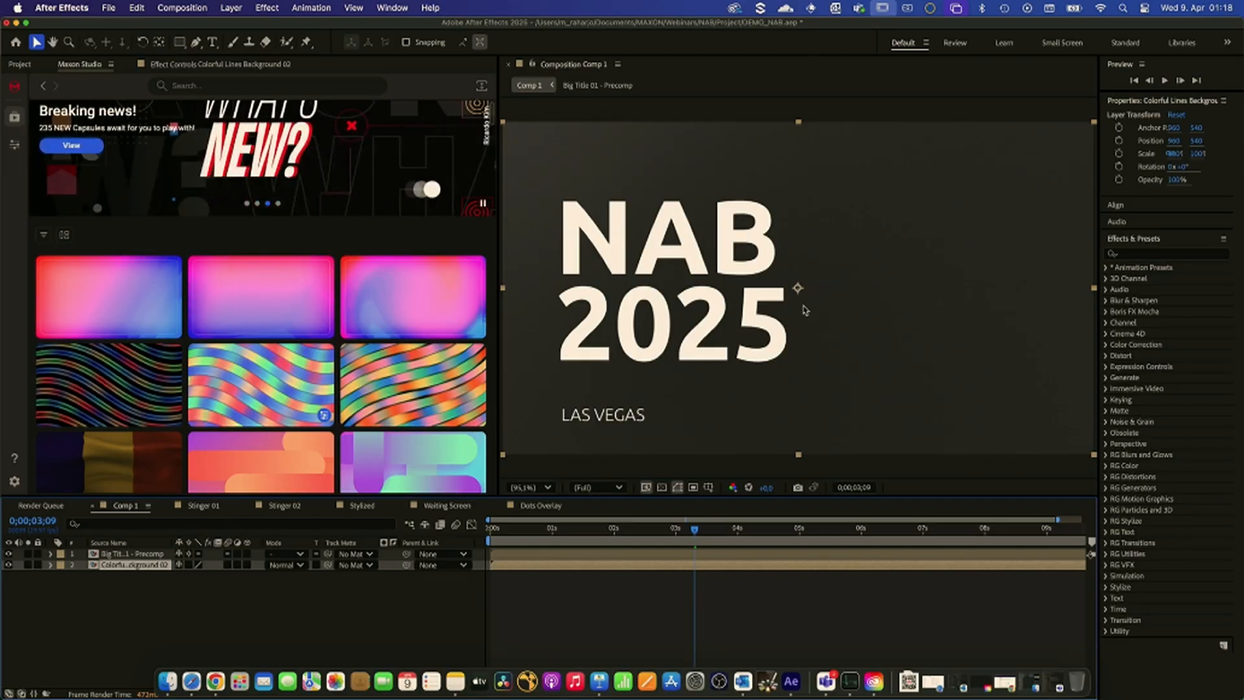
click(13, 152)
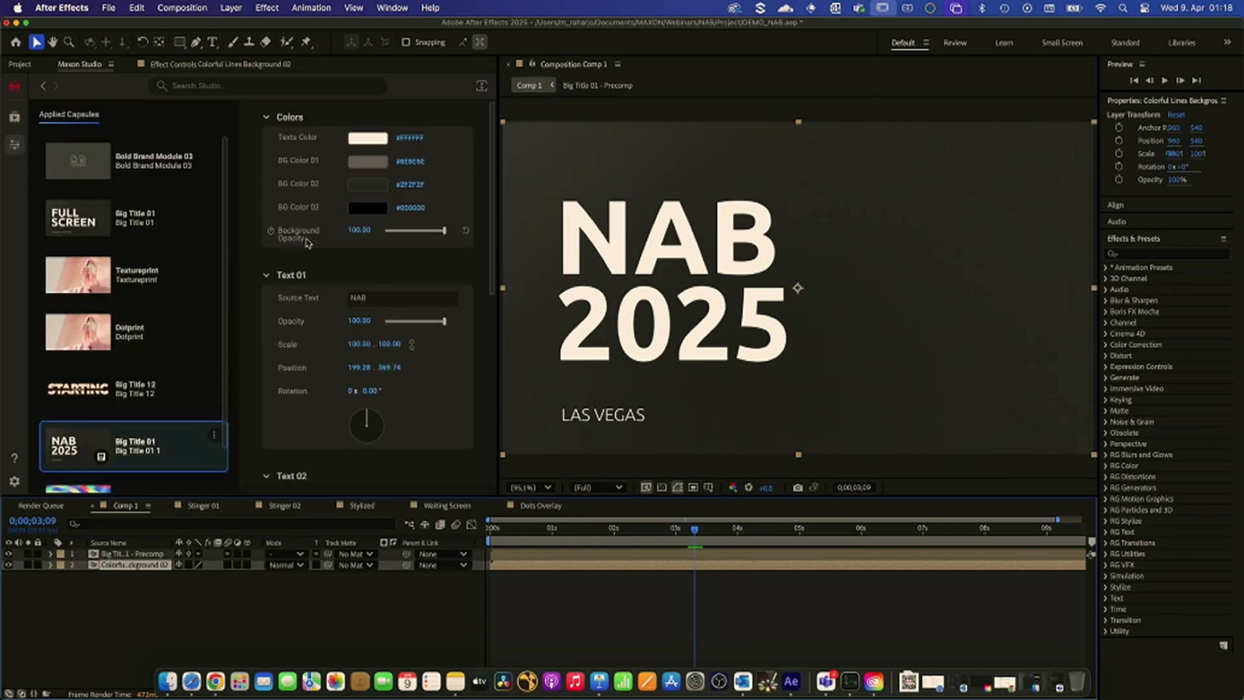
drag(443, 231, 383, 239)
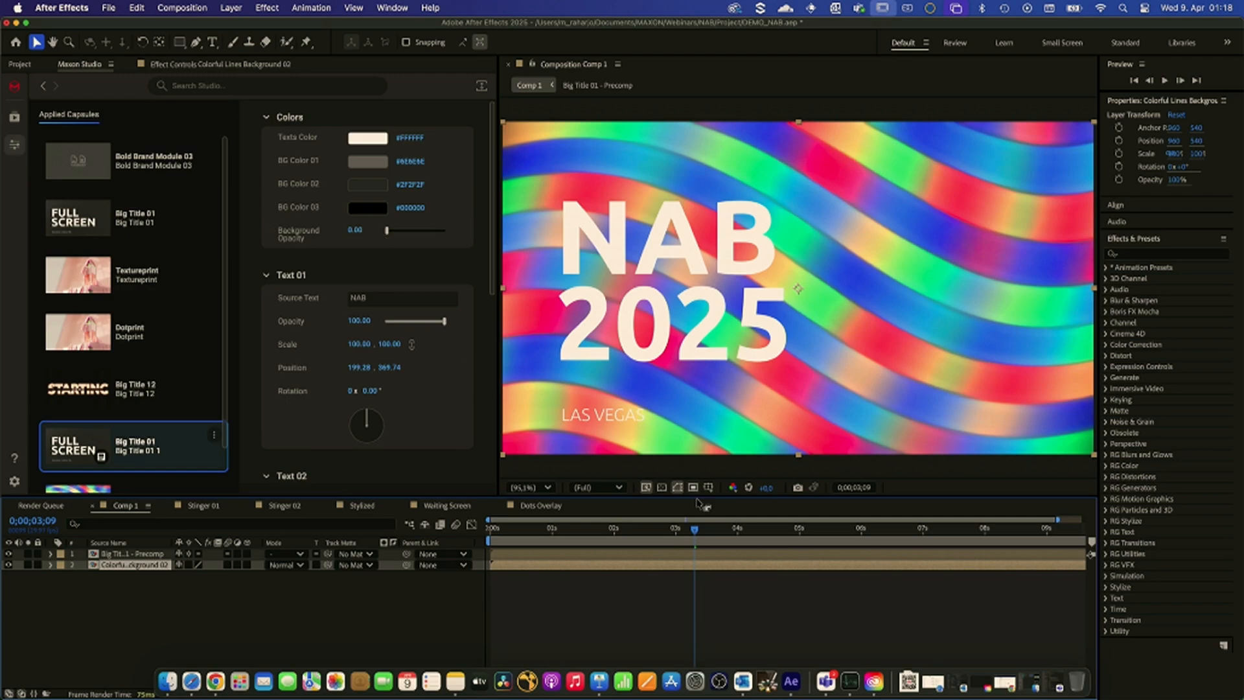
- Preview the title over the colorful background by scrubbing Comp 1 from near its start to 0;00;05;17
click(510, 530)
drag(510, 532, 835, 533)
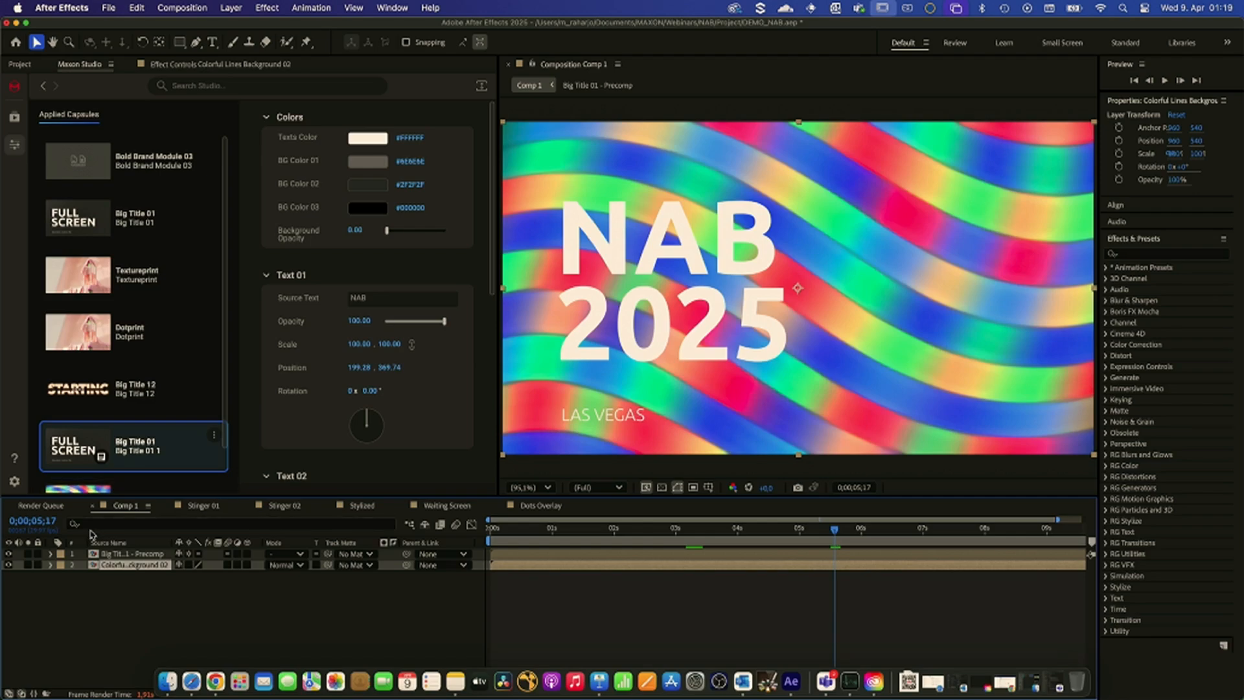
- Delete both the title and background layers from Comp 1
click(129, 585)
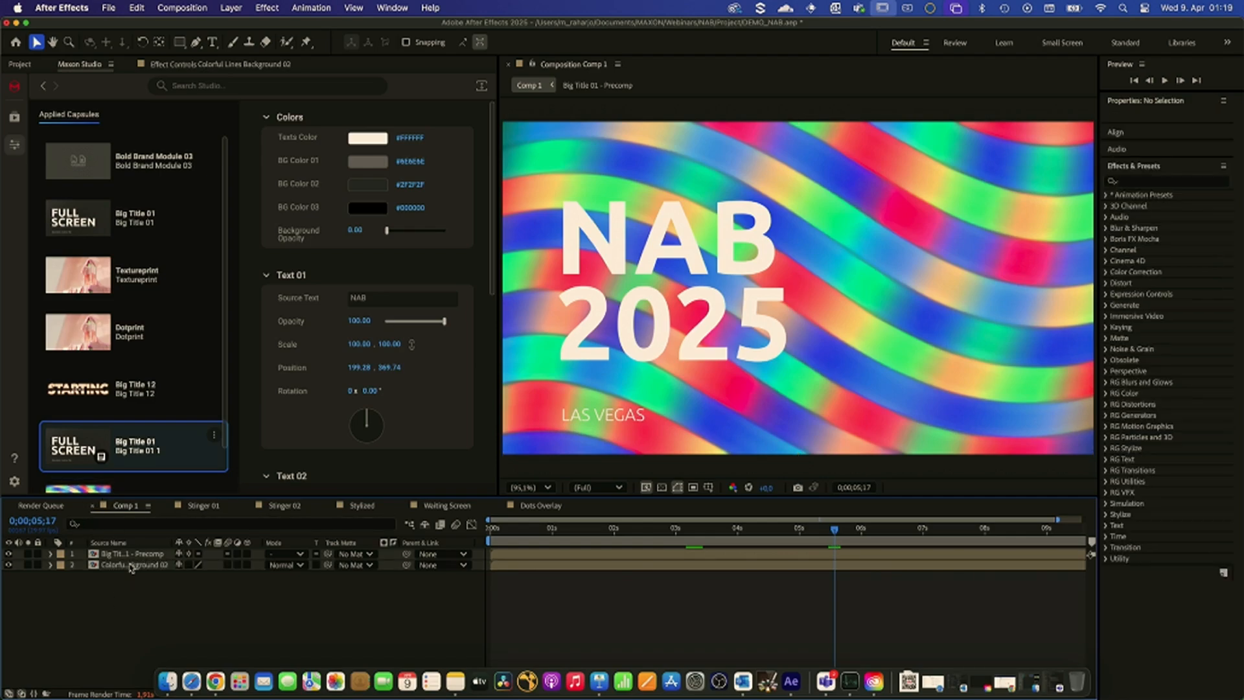
key(super+a)
key(Delete)
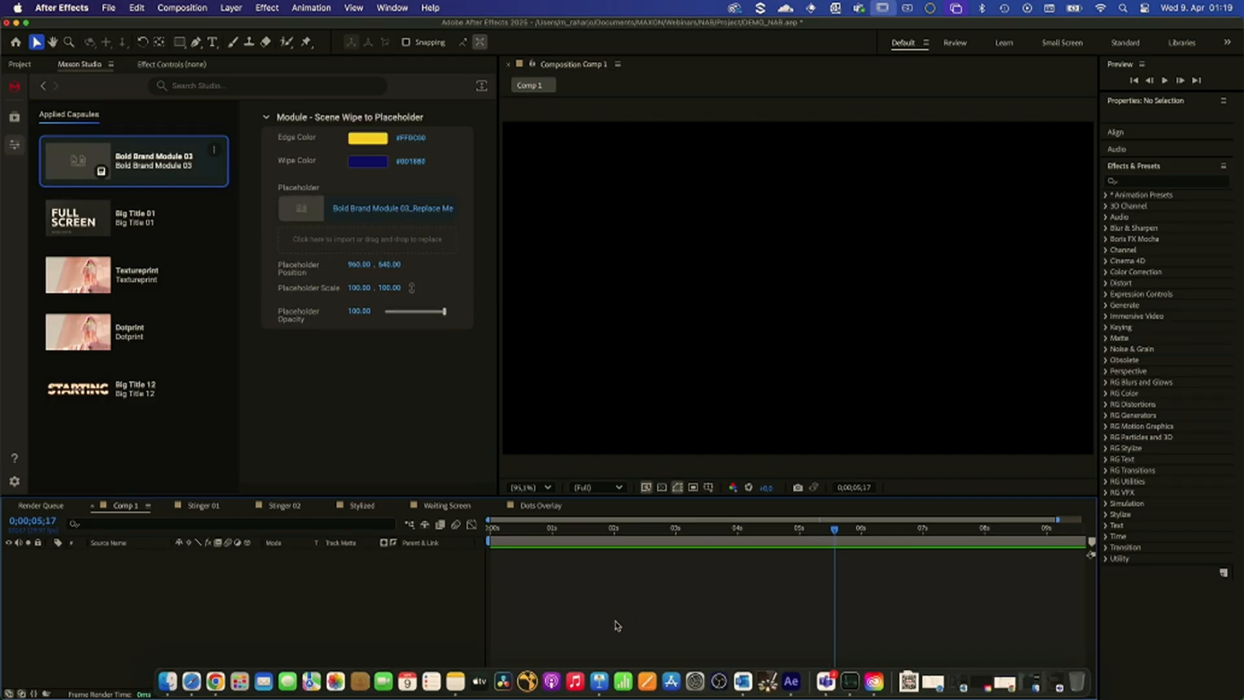
- Switch to Keynote, play the Supercharge Your Livestream slideshow from slide 8, and return to After Effects
click(600, 676)
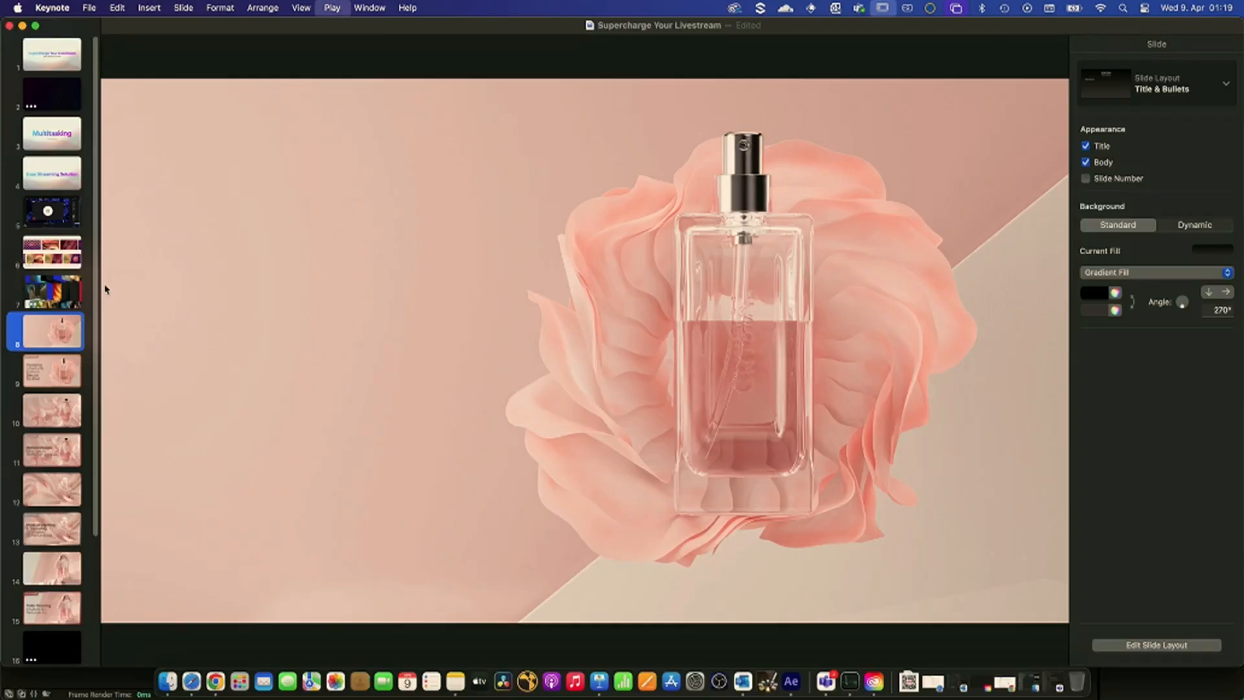
key(alt+super+p)
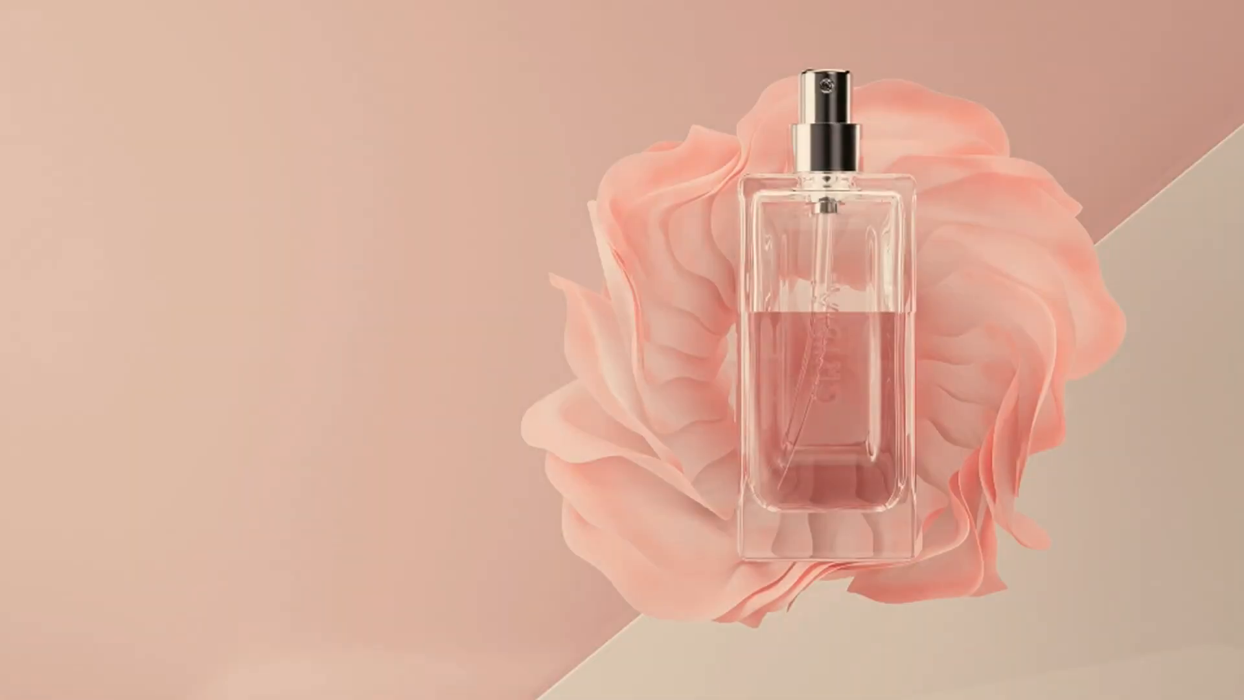
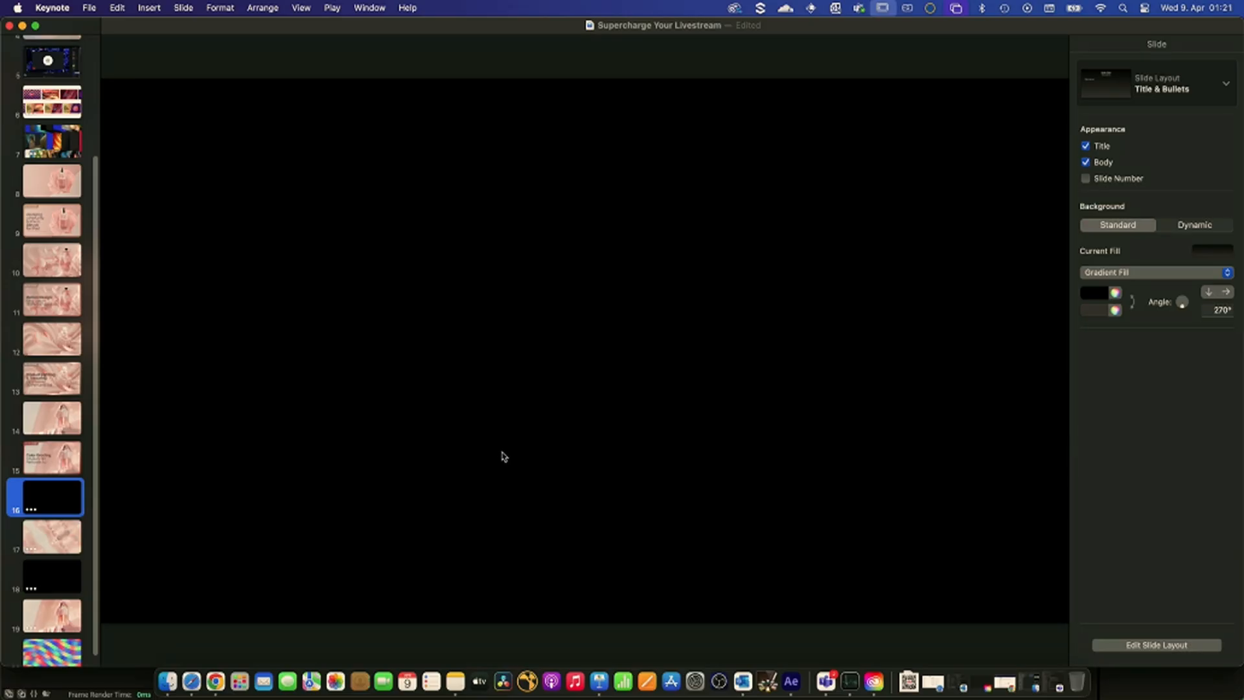
key(super+Tab)
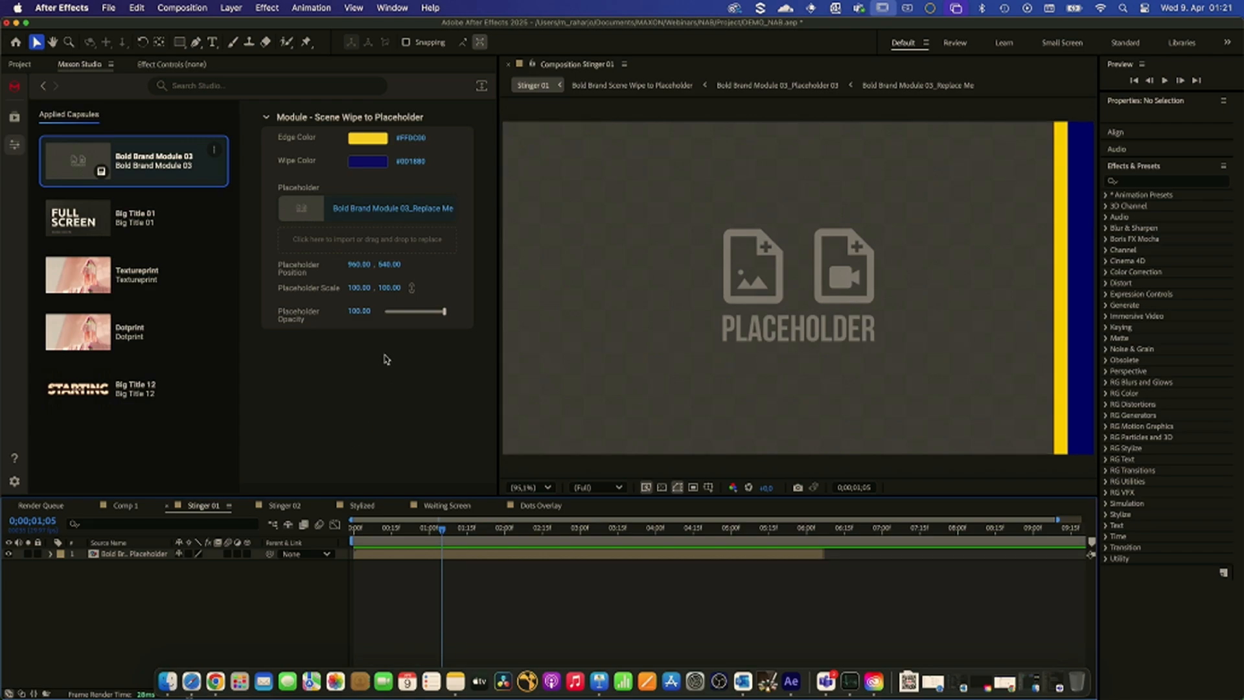
- Replace the Bold Brand Module 03 placeholder in Stinger 01 with Perfume04.jpg from the NAB project's Perfume folder in Finder
click(170, 680)
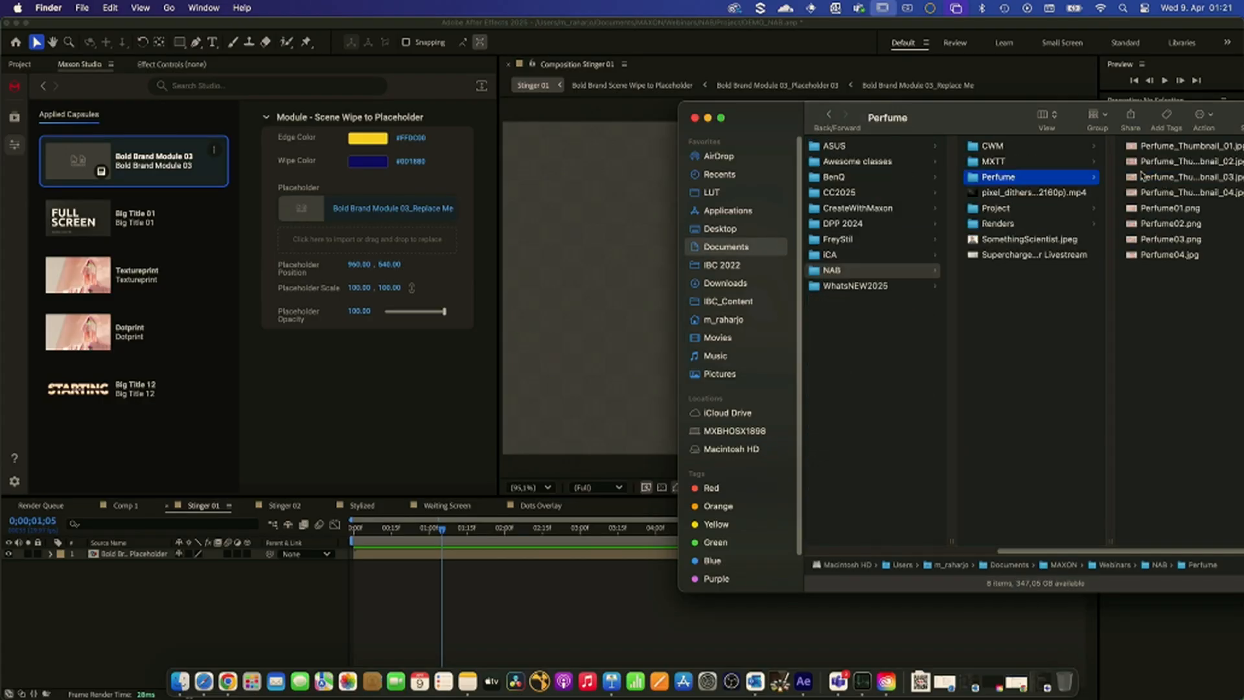
drag(972, 123, 479, 264)
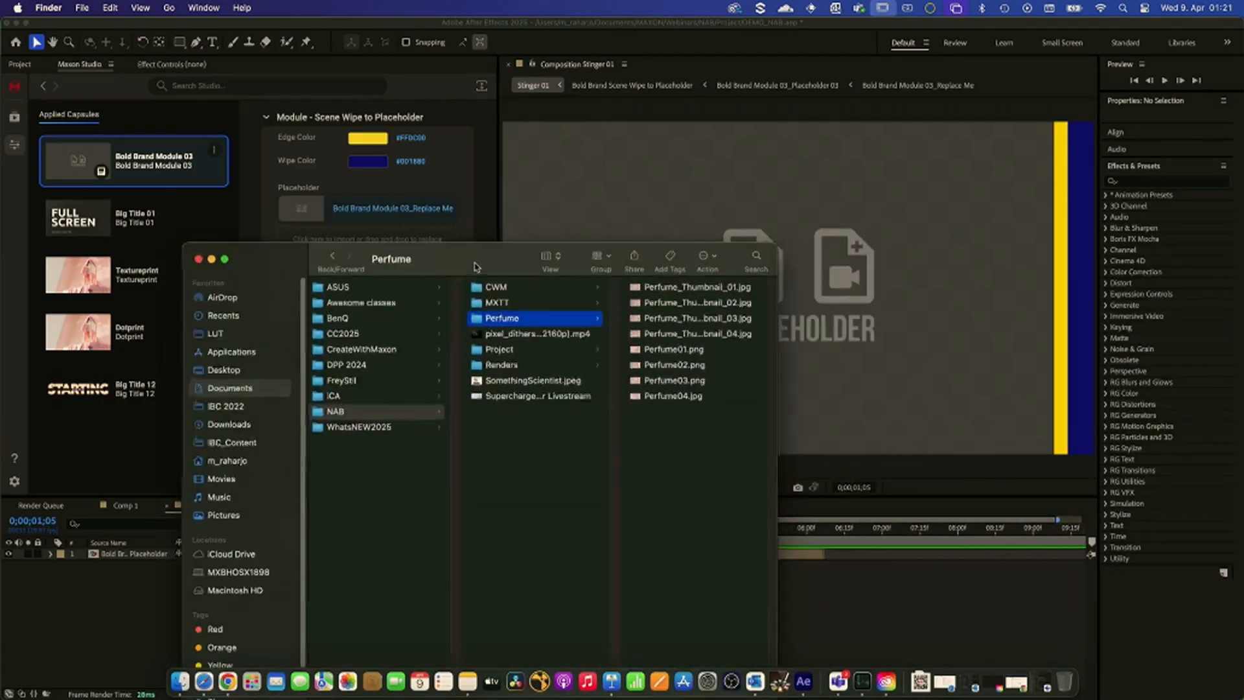
drag(679, 403, 408, 250)
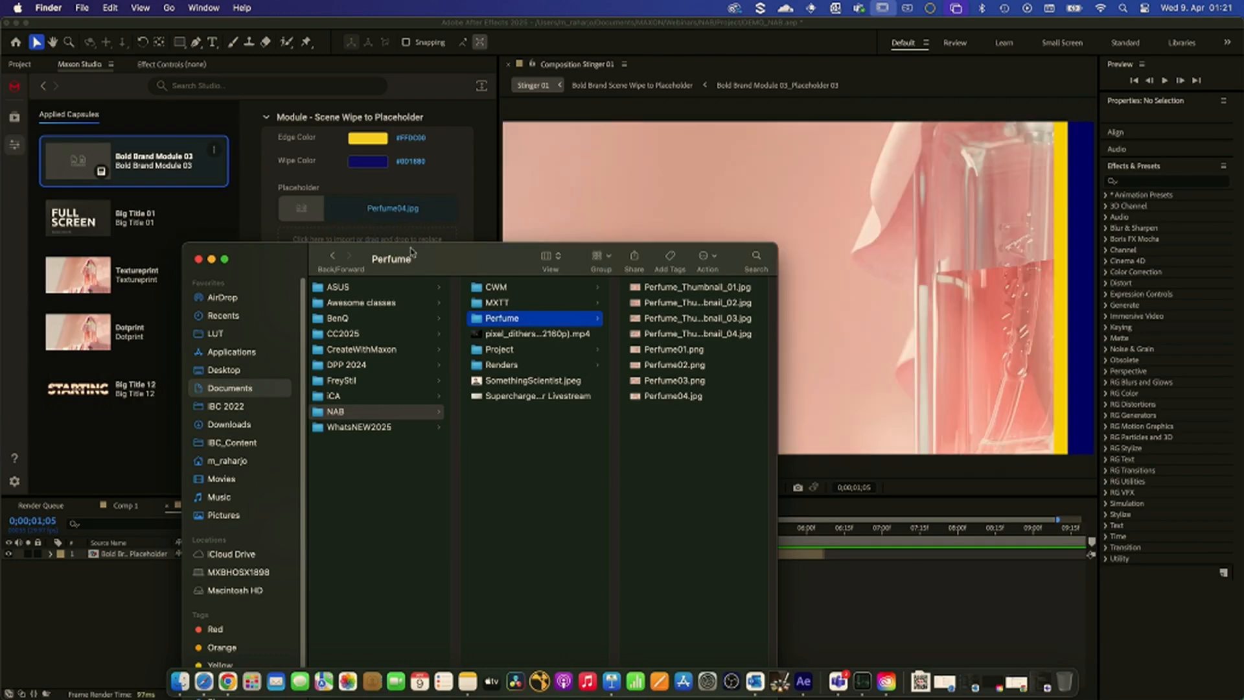
click(552, 38)
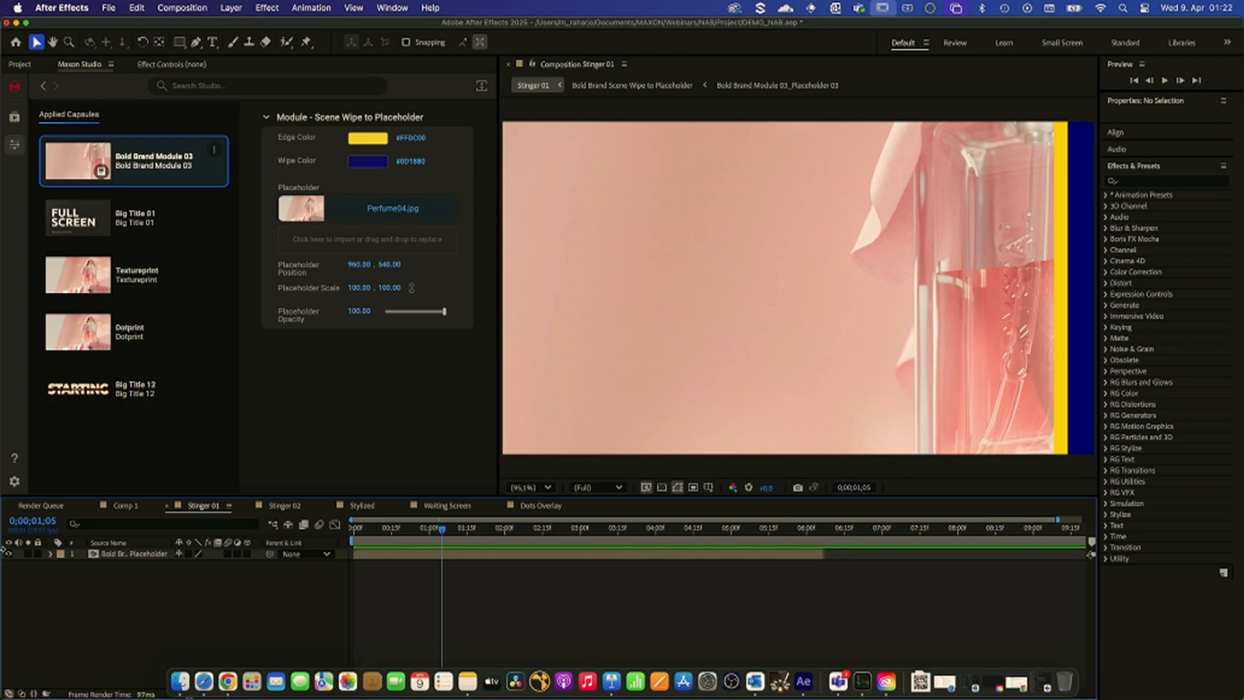
- Open the nested Bold Brand Module 03_Placeholder 03 composition from Stinger 01 and fit the replacement image layer to the frame
click(127, 554)
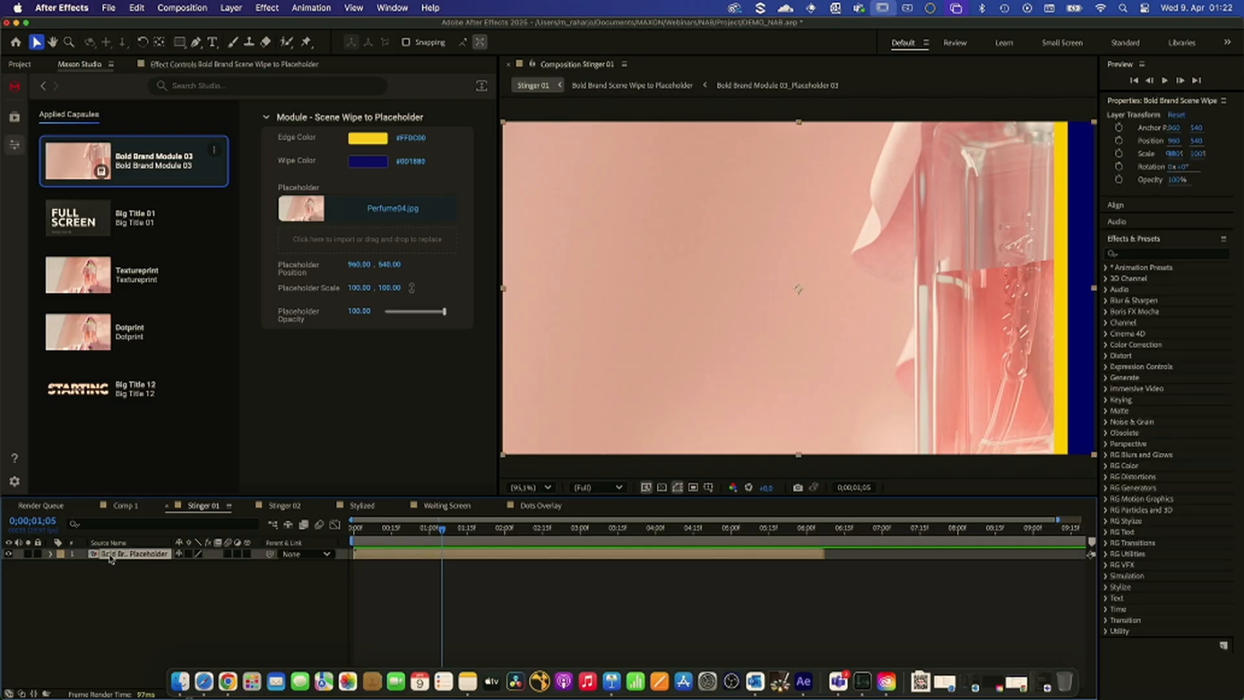
double_click(112, 556)
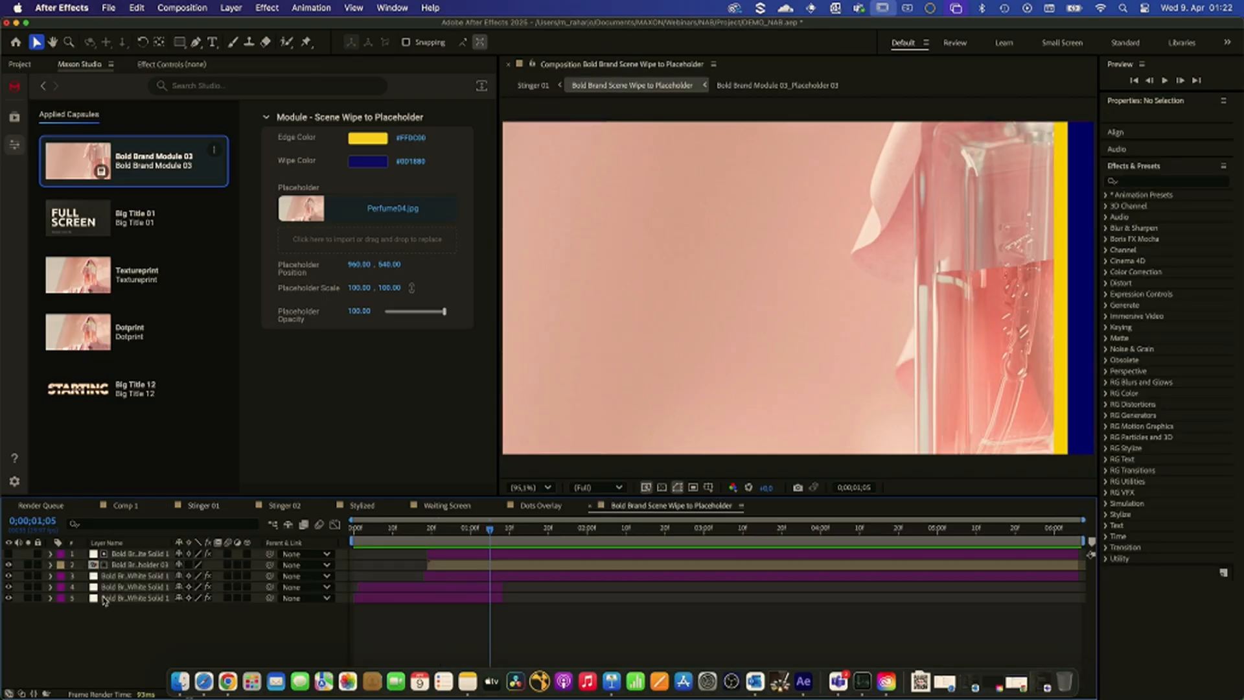
double_click(131, 566)
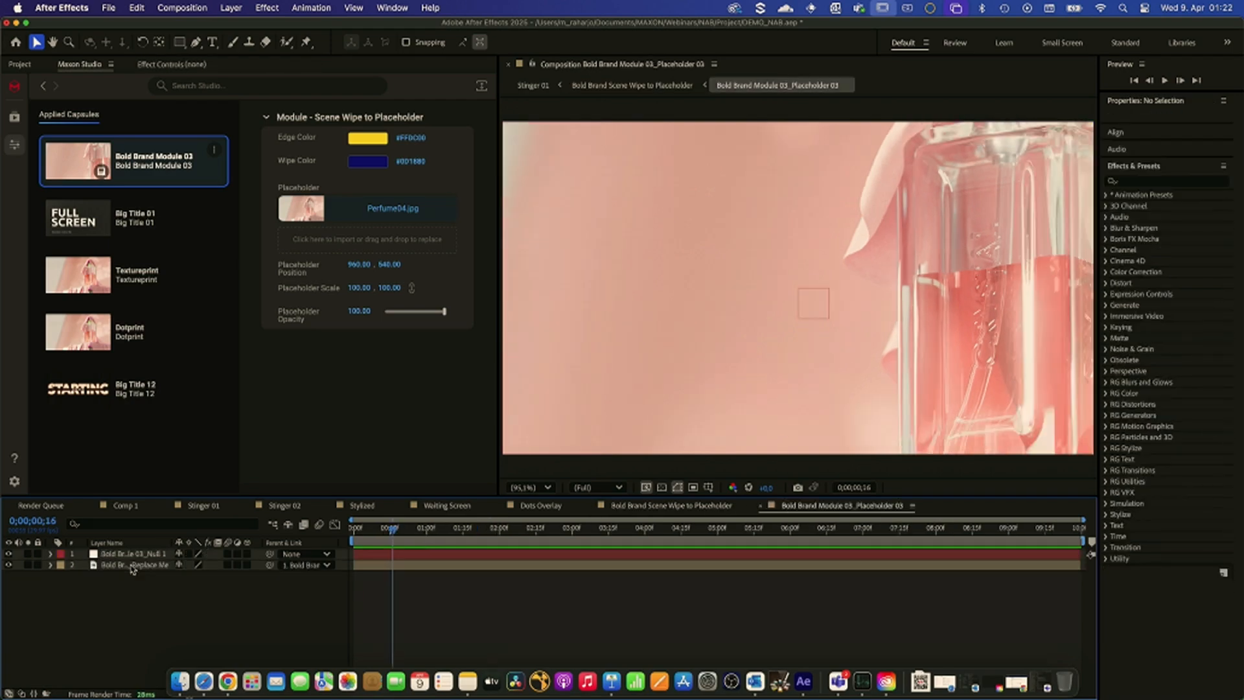
click(129, 567)
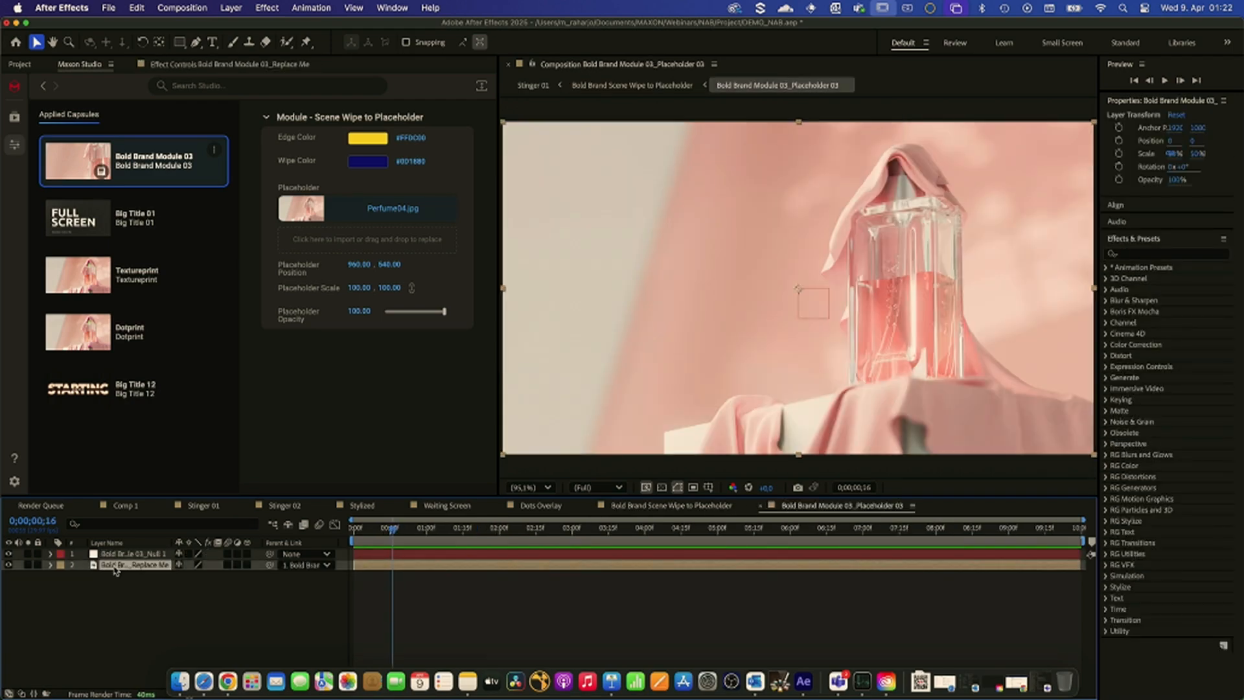
- Return to the Stinger 01 composition and close the two nested compositions in the timeline
click(206, 510)
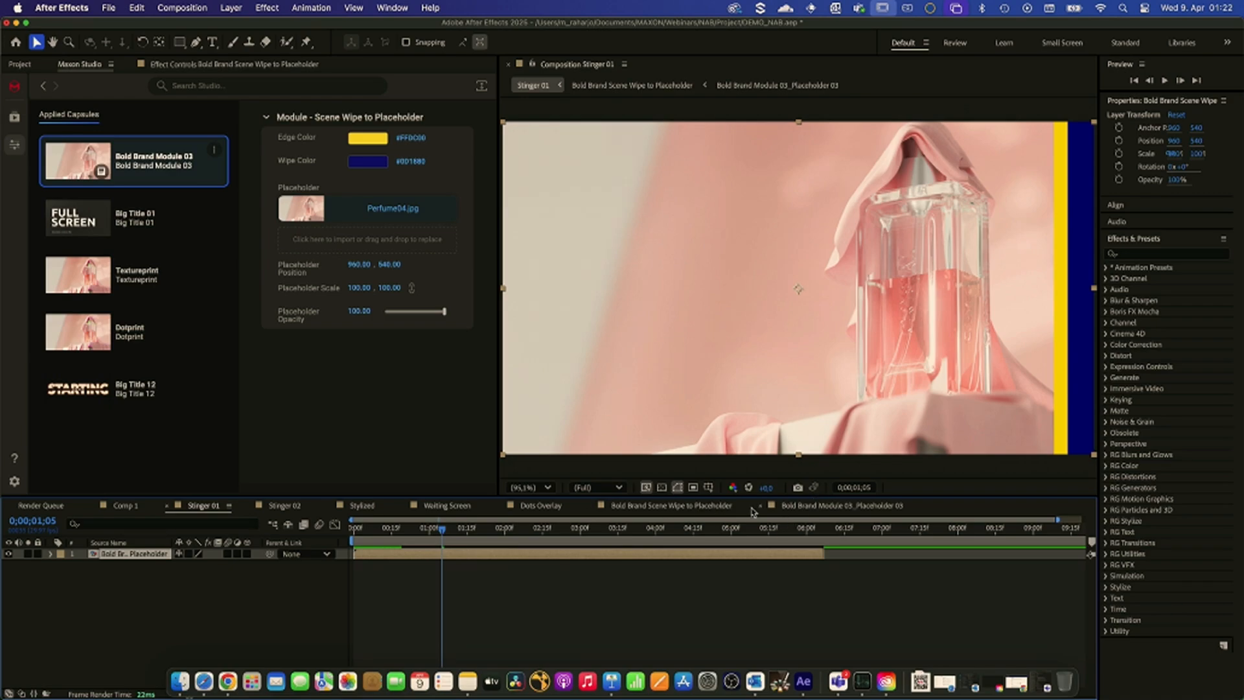
click(590, 506)
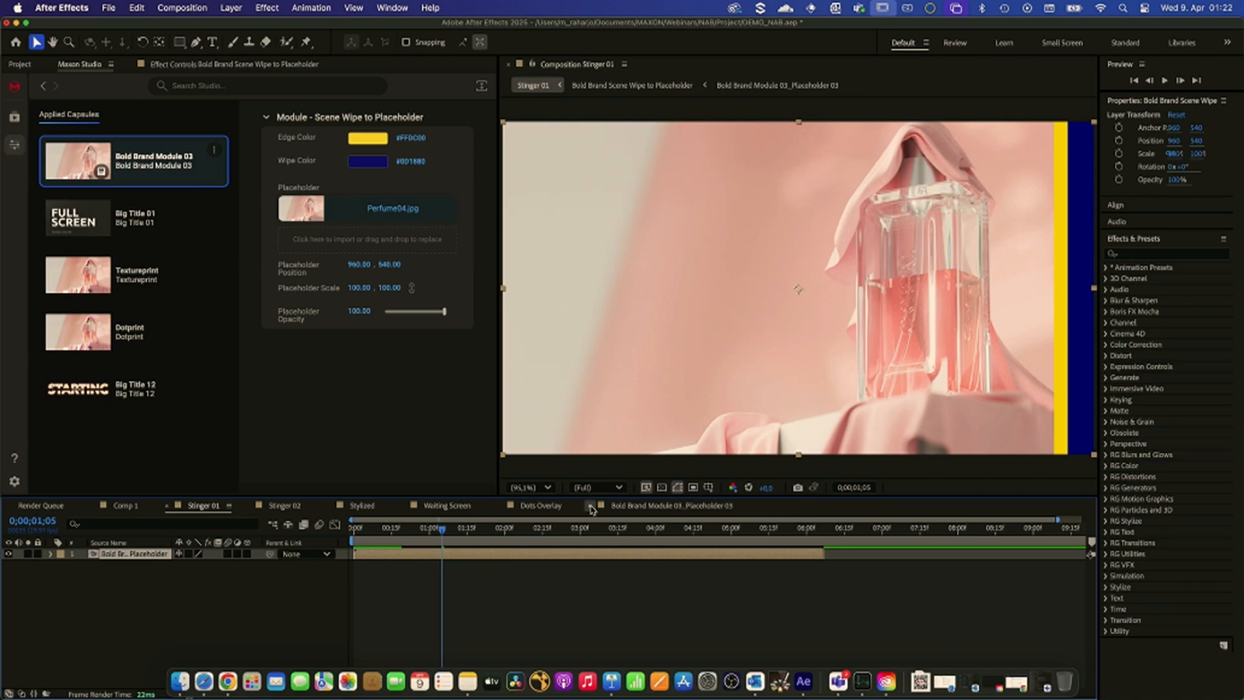
click(590, 505)
- Preview the scene wipe by scrubbing Stinger 01 up to 0;00;06;02, then stop mid-wipe at 0;00;00;28
drag(373, 526, 811, 538)
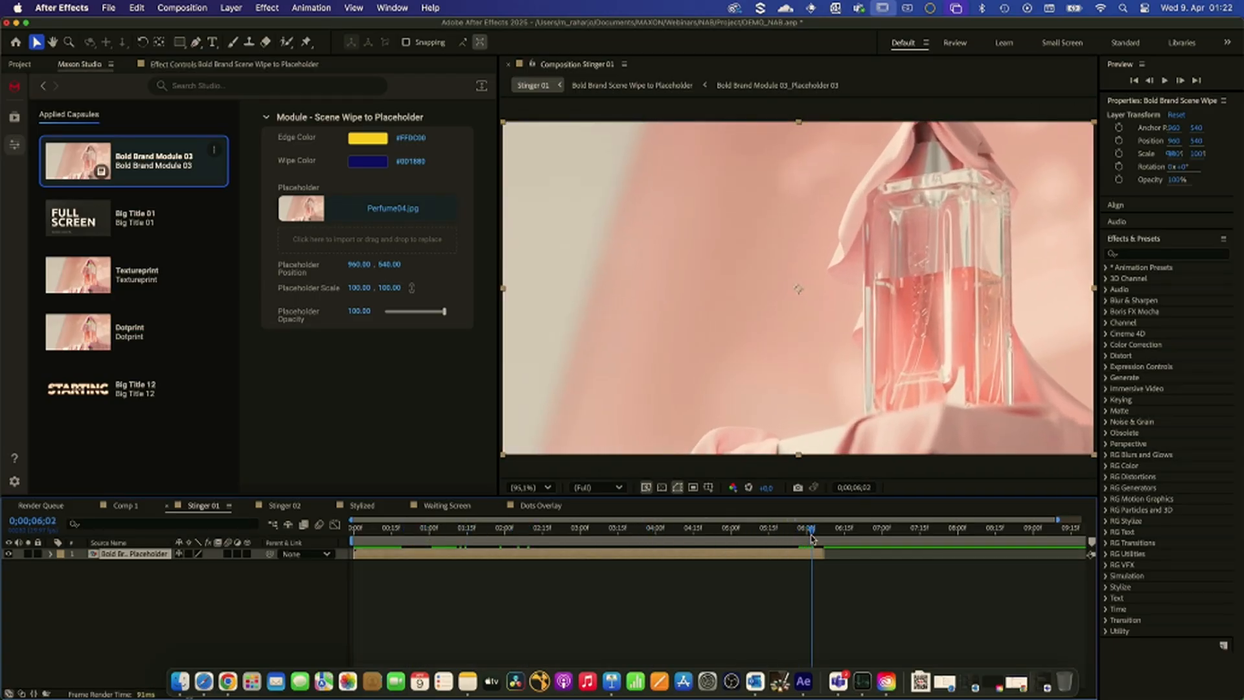
mouse_move(399, 538)
mouse_down()
mouse_move(372, 536)
mouse_move(448, 533)
mouse_move(418, 532)
mouse_up()
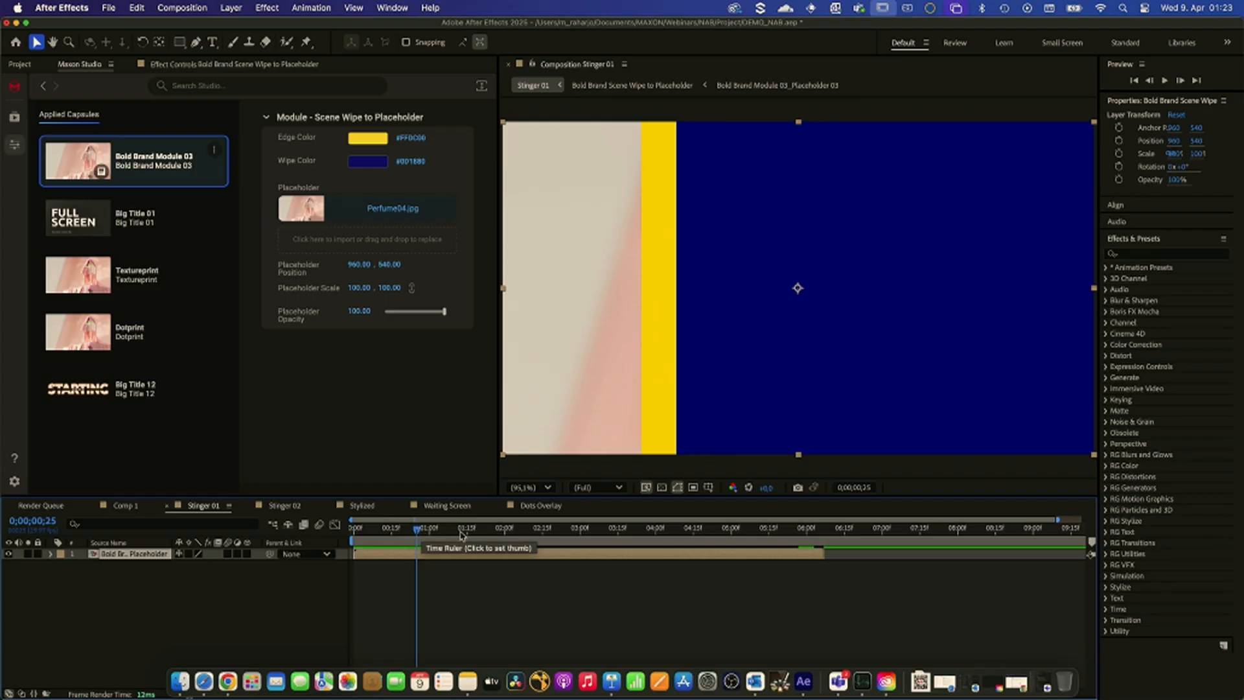
drag(461, 532, 424, 538)
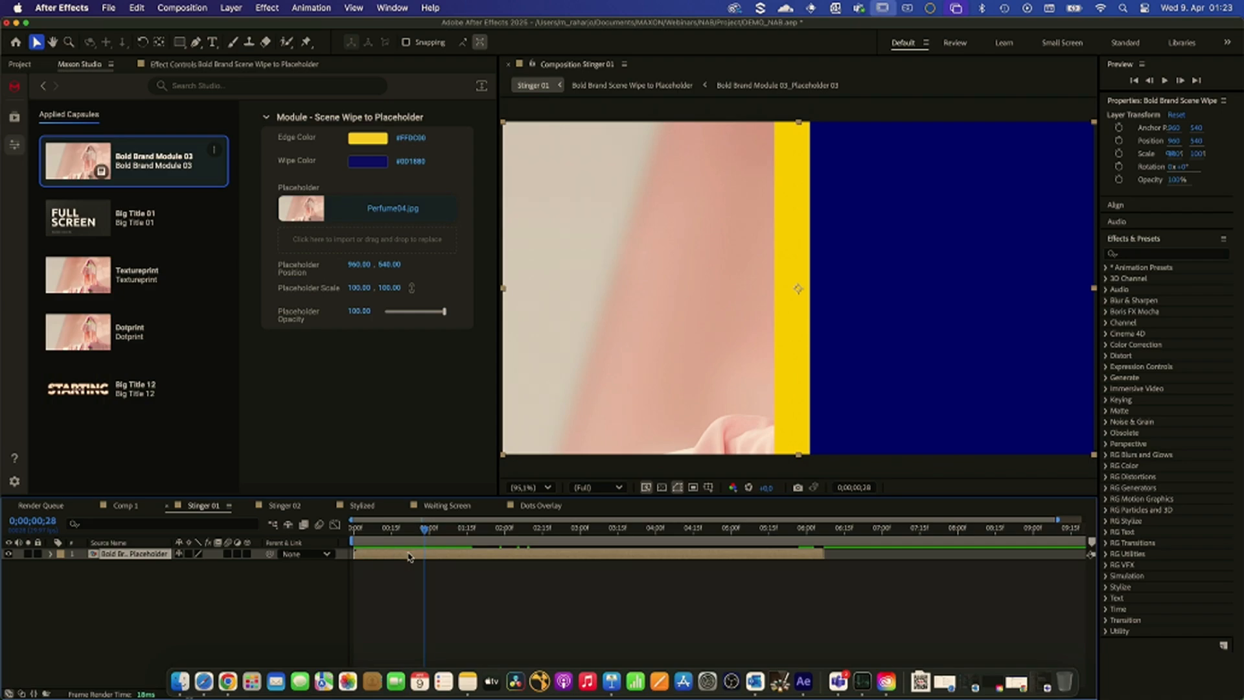
- Set the wipe's Edge Color to a dusty pink sampled from the perfume image with the eyedropper
click(374, 139)
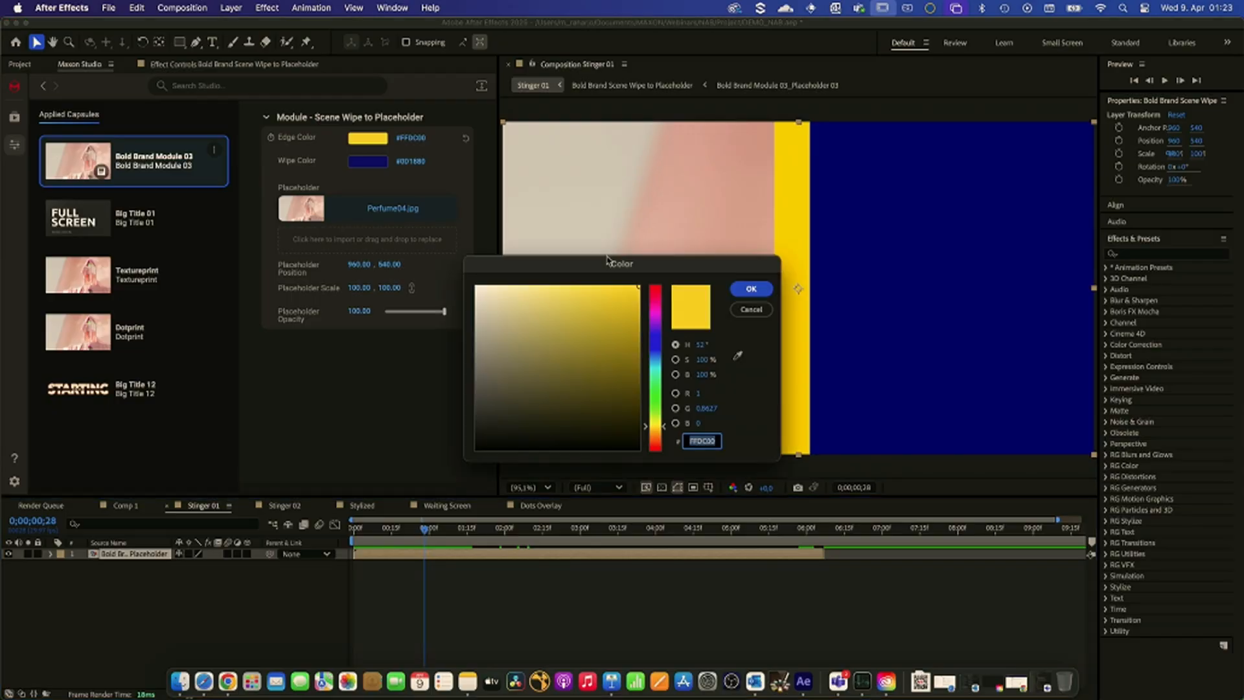
drag(639, 269, 728, 289)
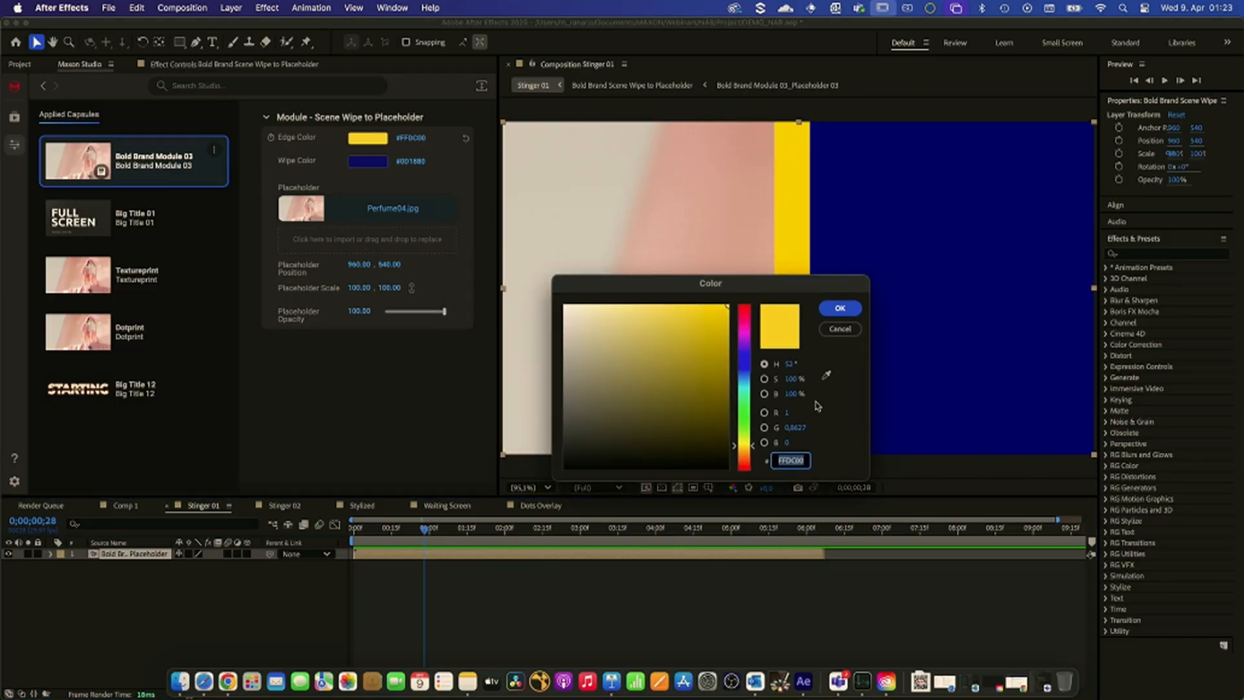
click(826, 379)
click(728, 154)
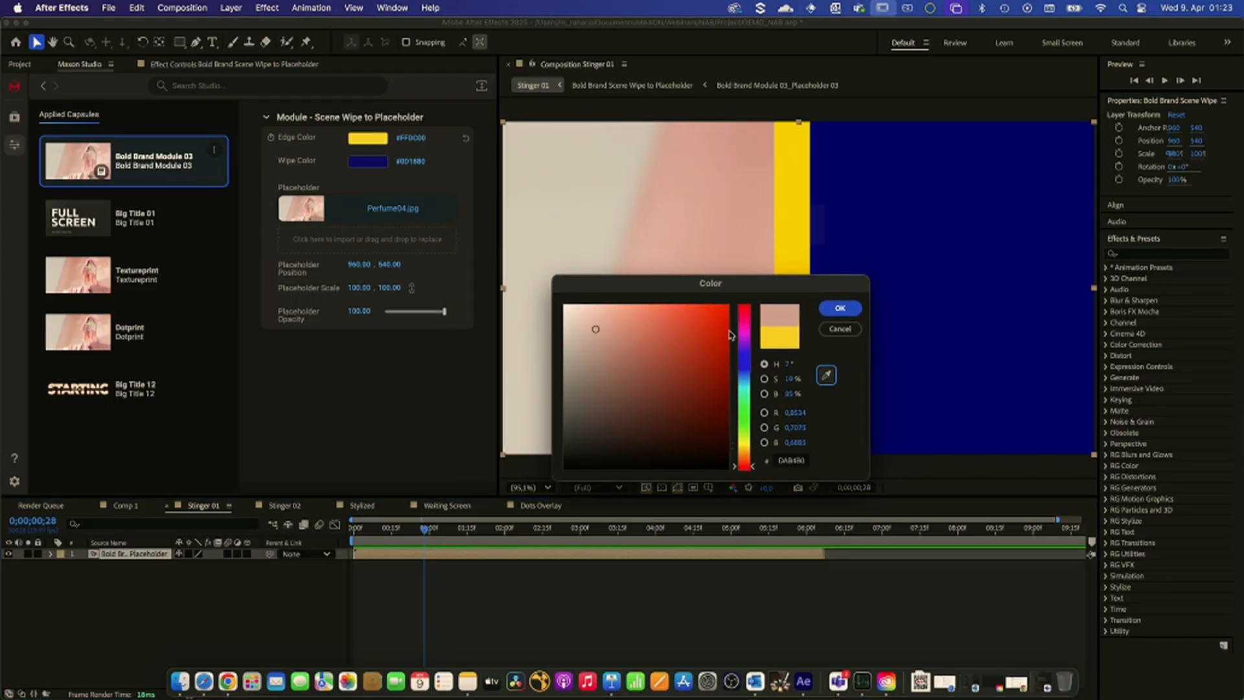
click(839, 312)
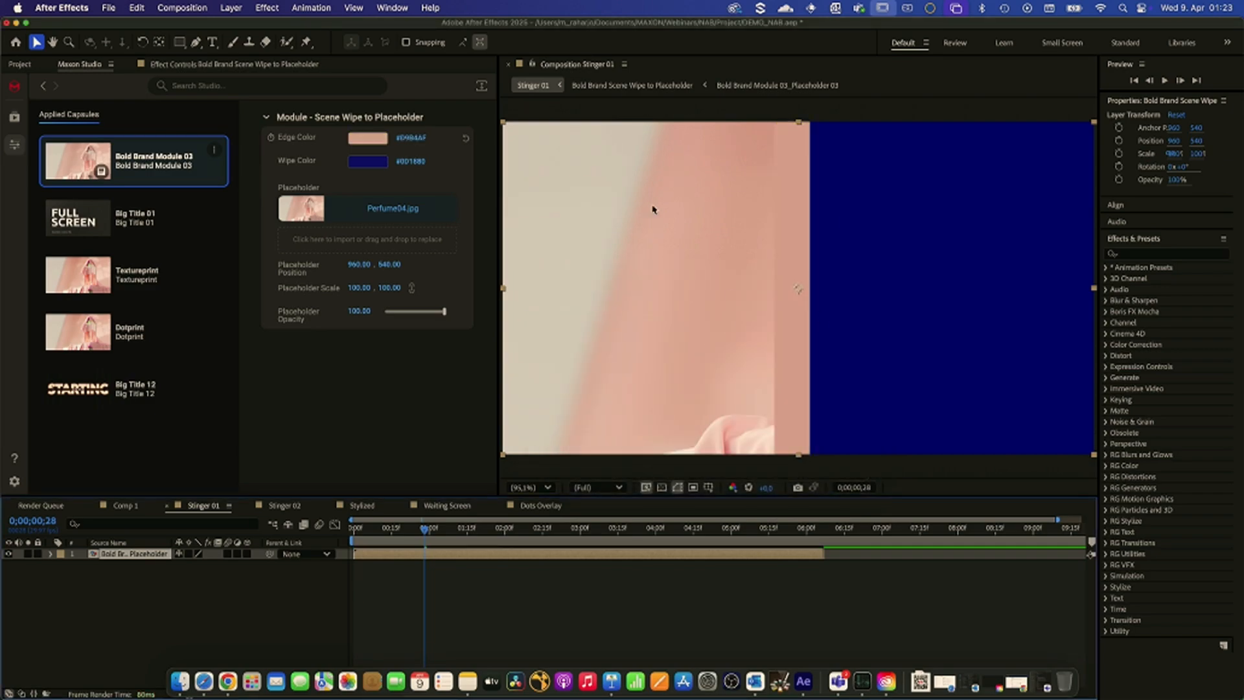
- Set the Wipe Color to #D9D9D9 with the eyedropper and preview the recoloured wipe up to 0;00;02;29
click(367, 162)
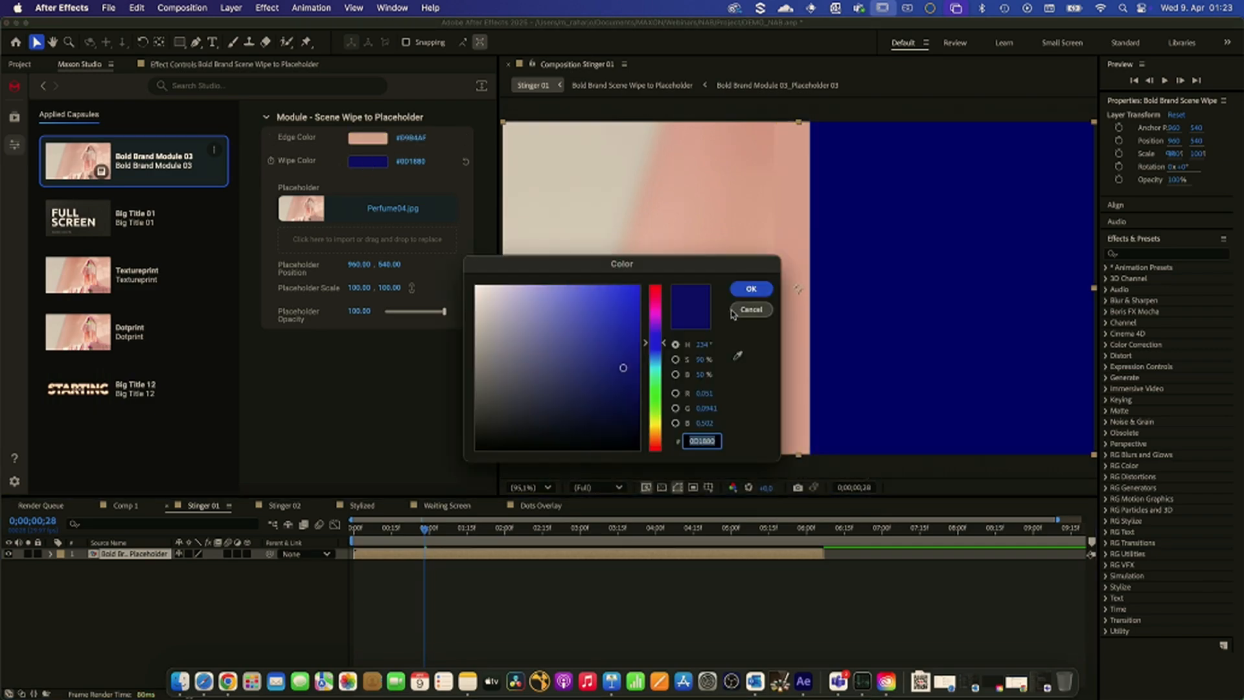
click(737, 355)
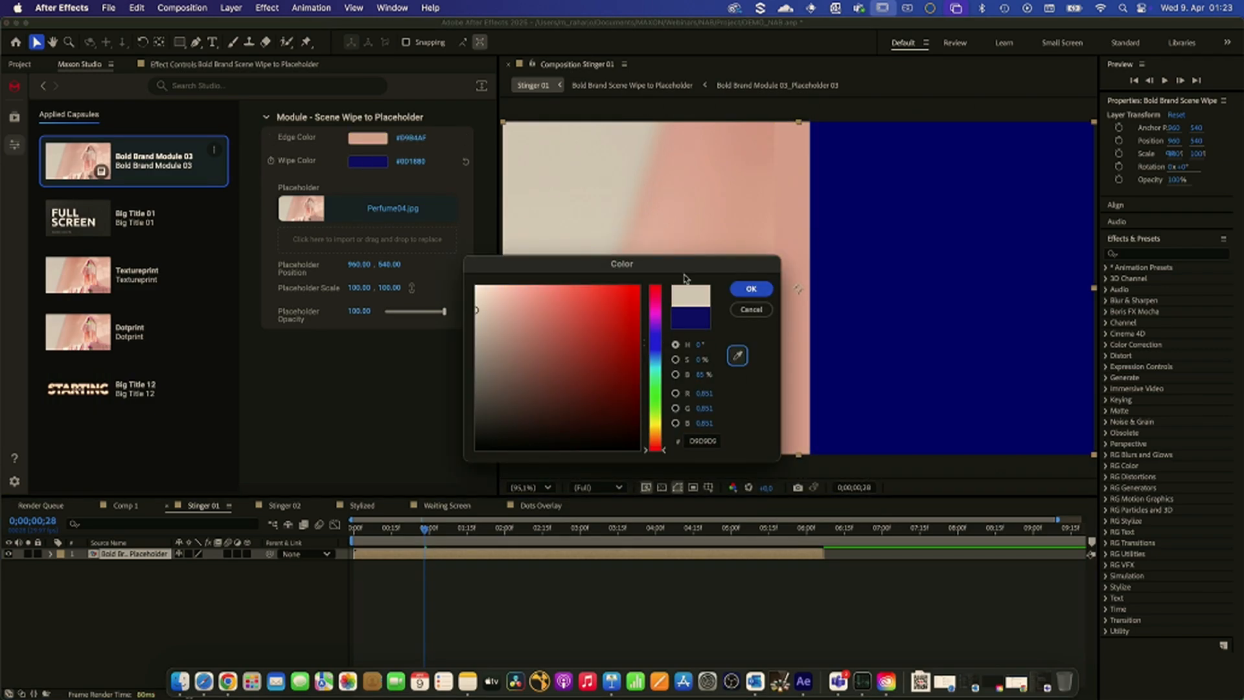
click(751, 289)
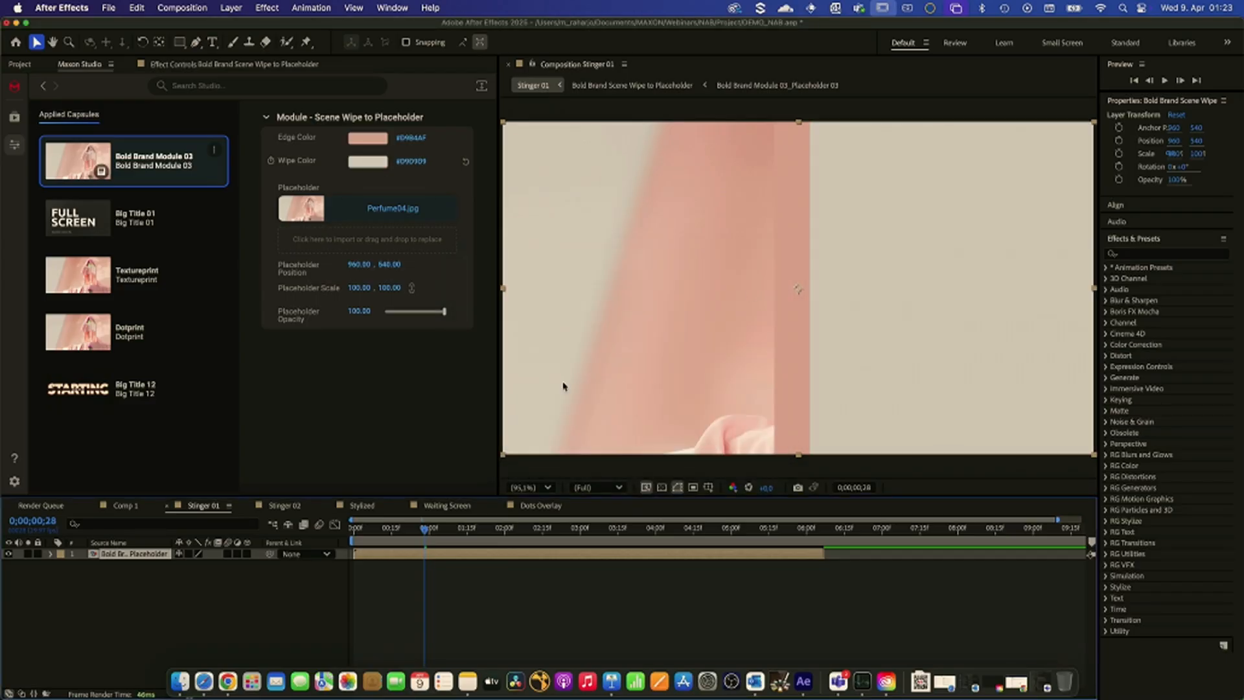
drag(355, 527, 577, 544)
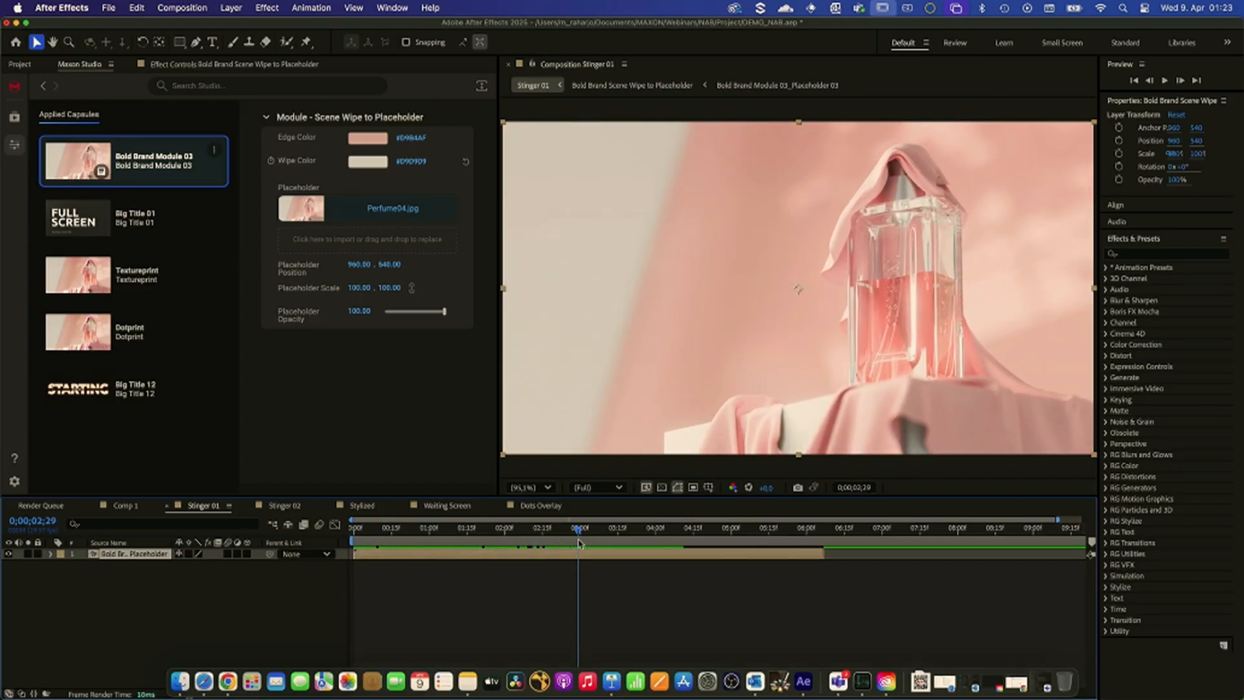
- Switch to Keynote and play the demo stinger movie on slide 17, pausing it on the Be Right BACK title
click(608, 680)
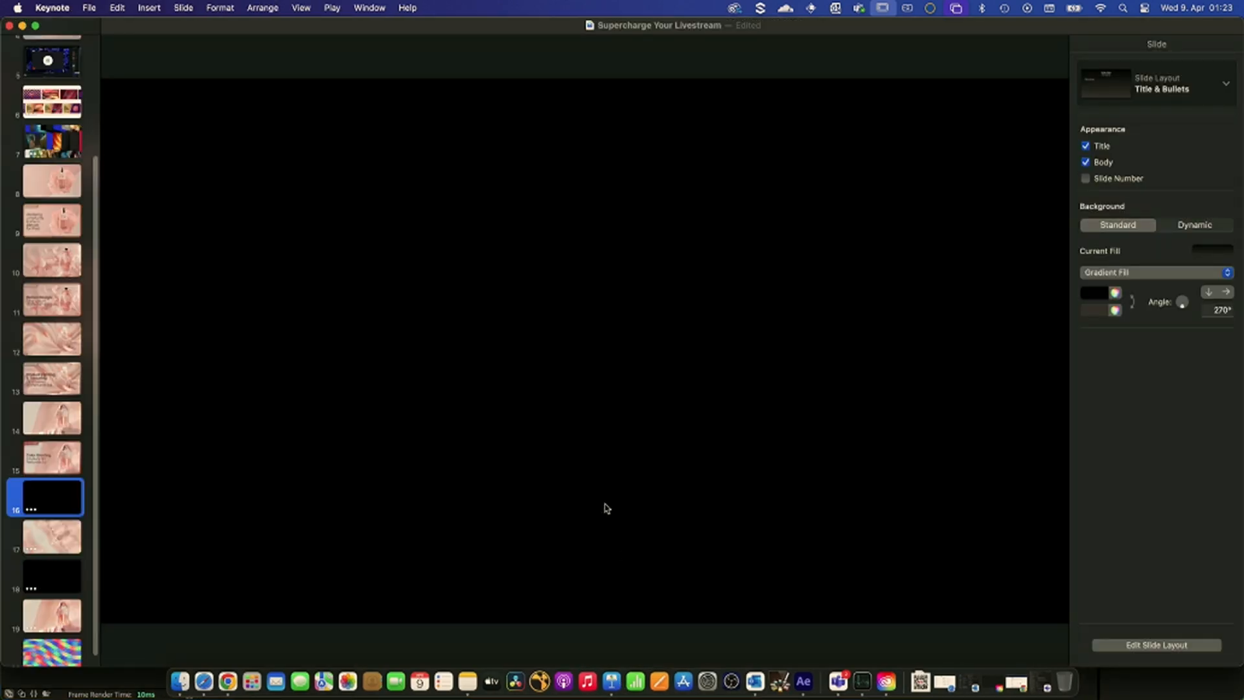
key(Down)
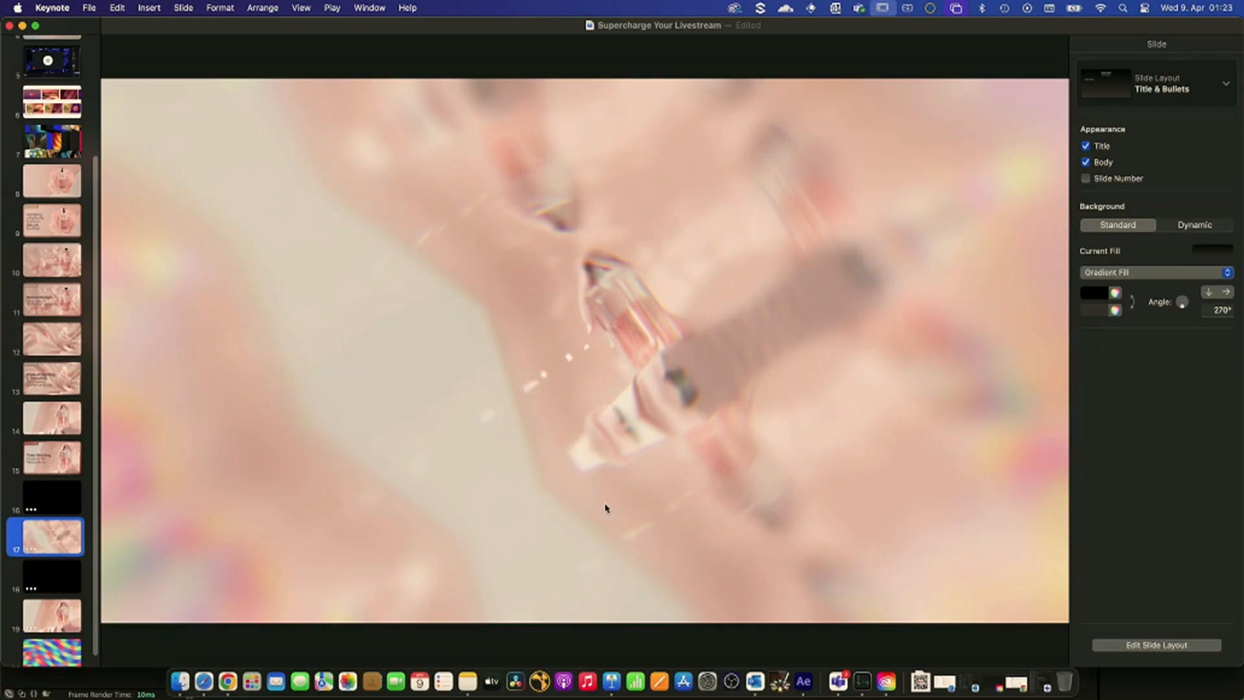
click(605, 507)
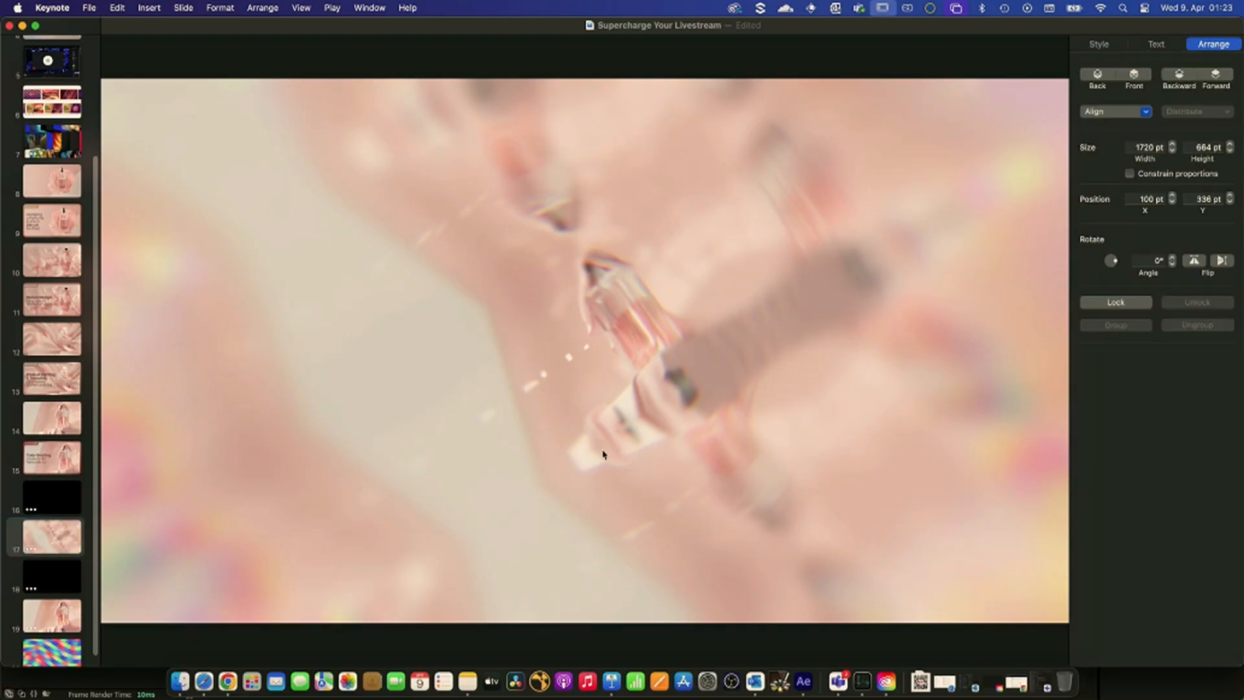
click(593, 388)
click(583, 347)
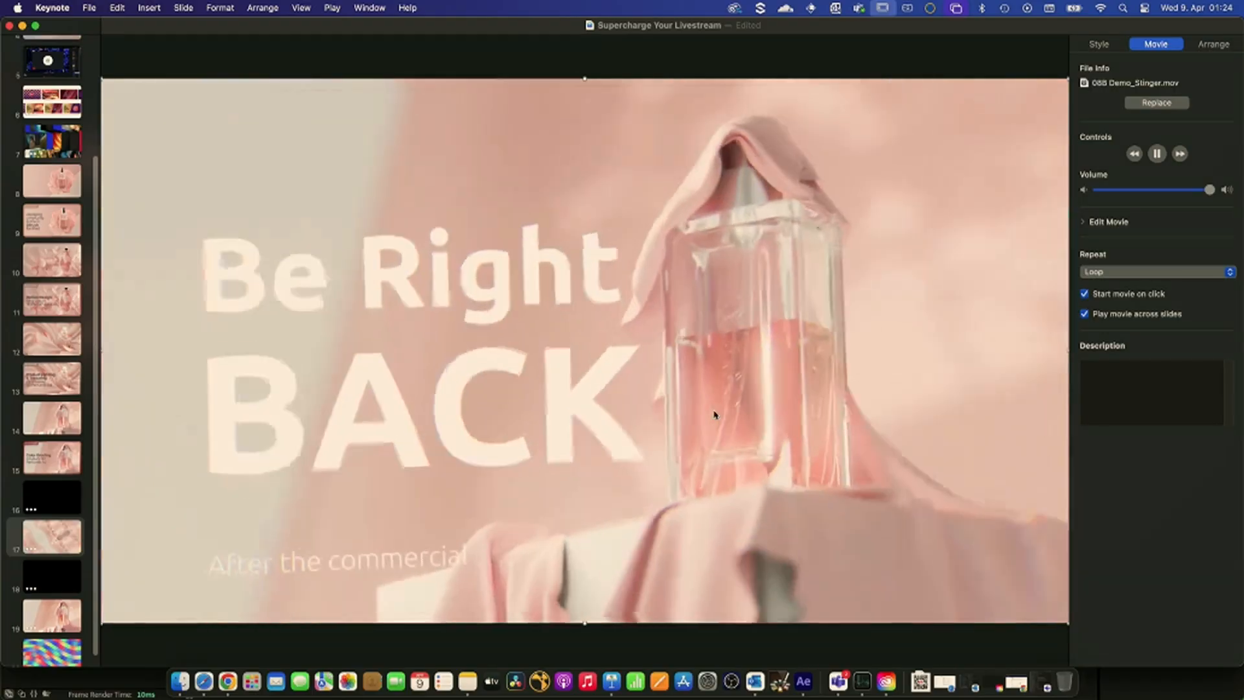
click(680, 384)
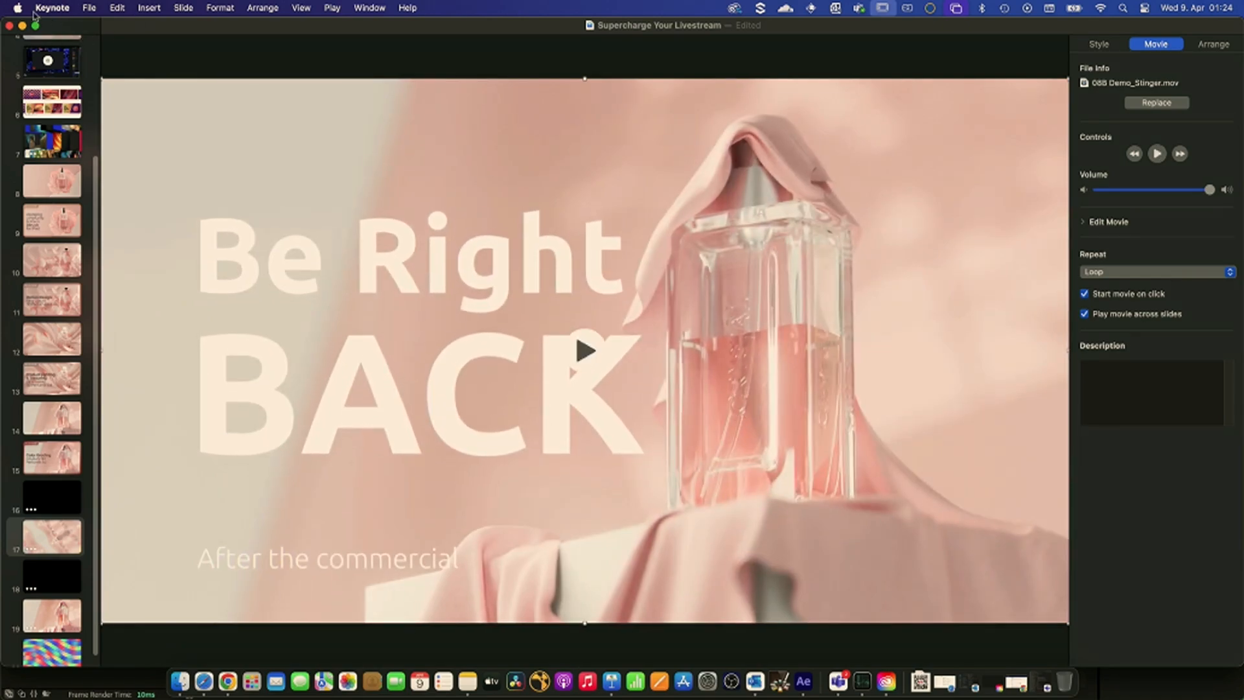
- Switch to After Effects, open Stinger 02 and set the Text 01 source text of Big Title 01 to "BE RIGHT"
click(803, 681)
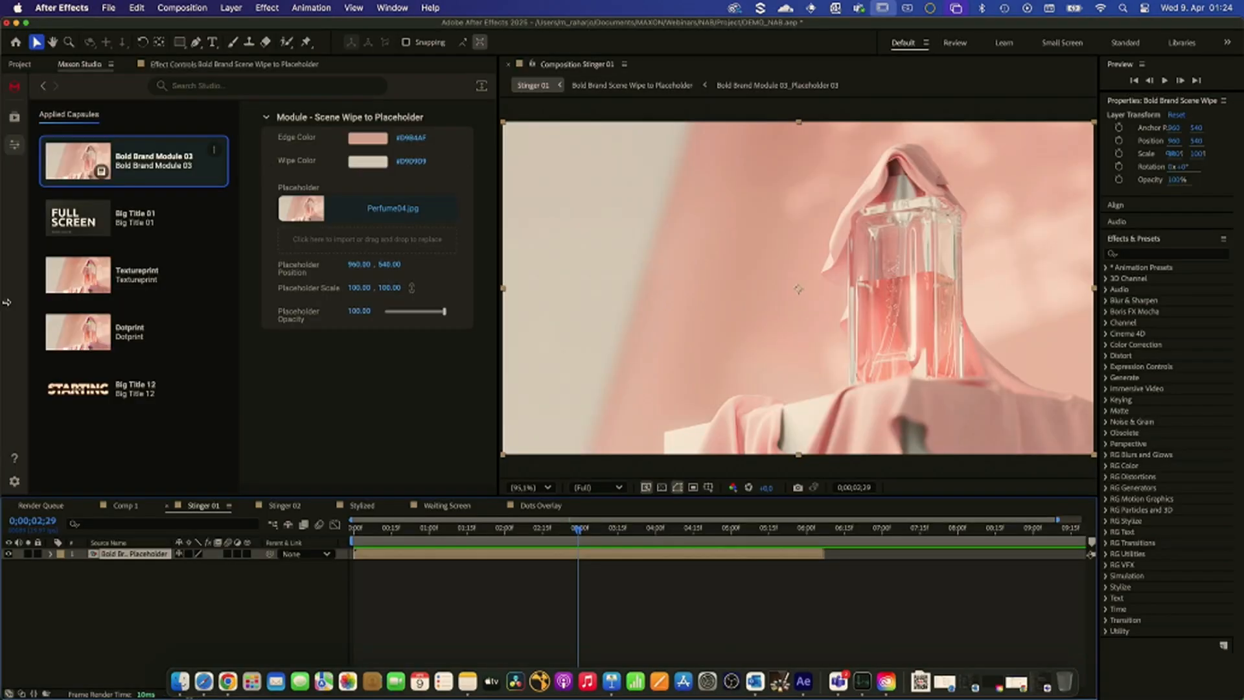
click(289, 505)
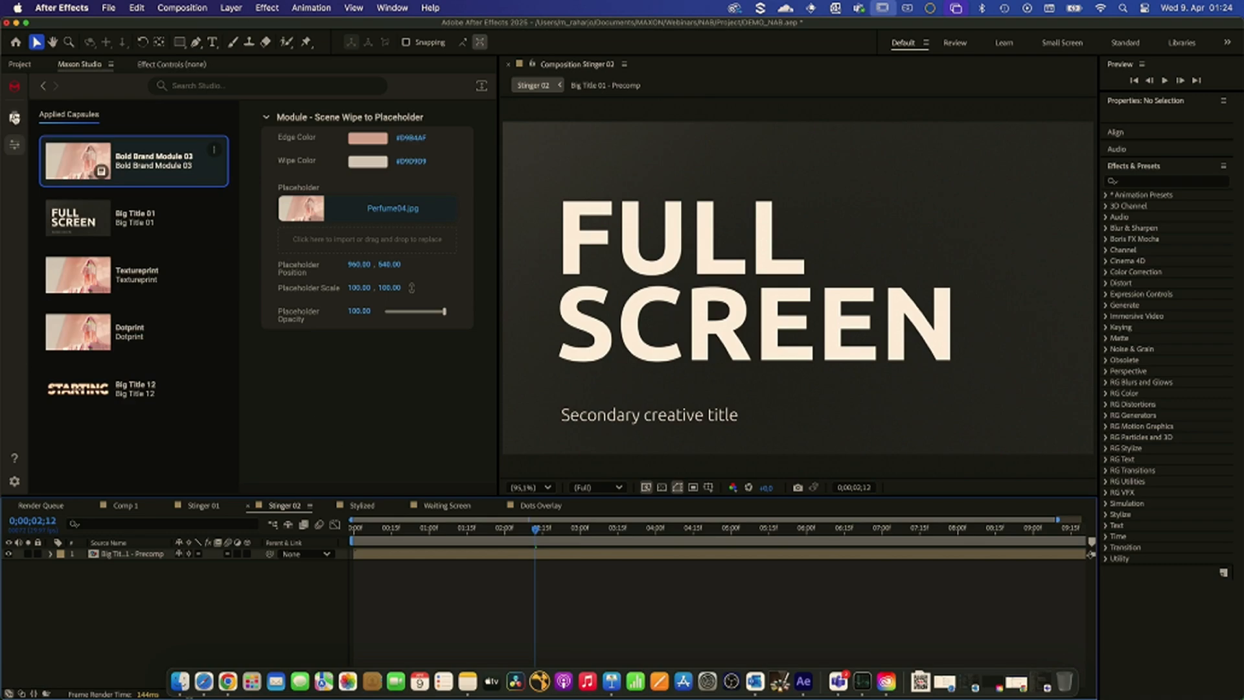
click(159, 221)
click(418, 299)
text(BE)
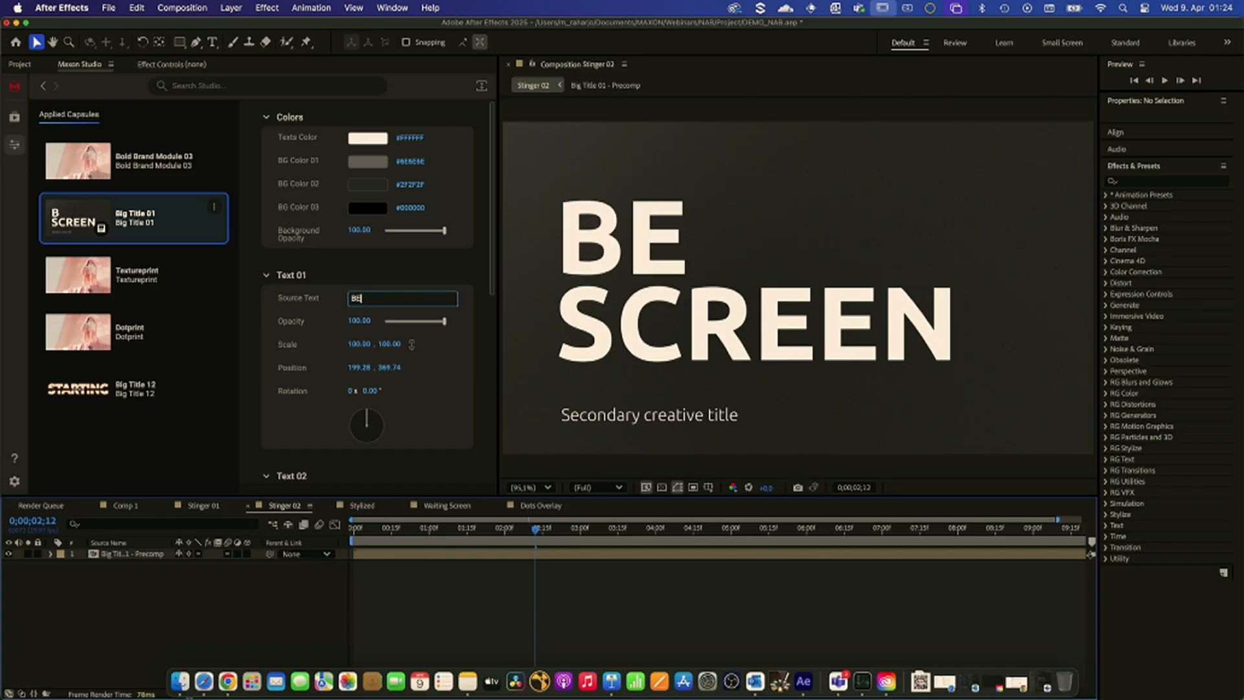
text( RIGHT)
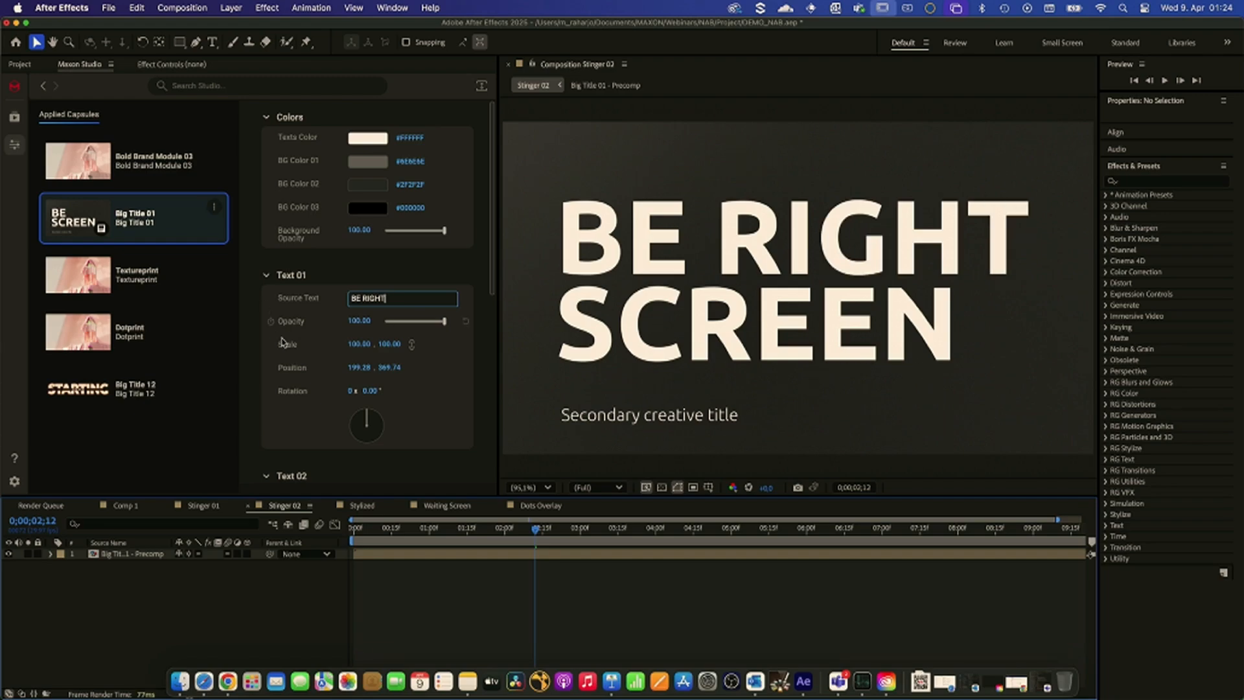
- Set the Text 02 source text of the Big Title 01 capsule to "BACK"
scroll(281, 342, down, 3)
click(386, 411)
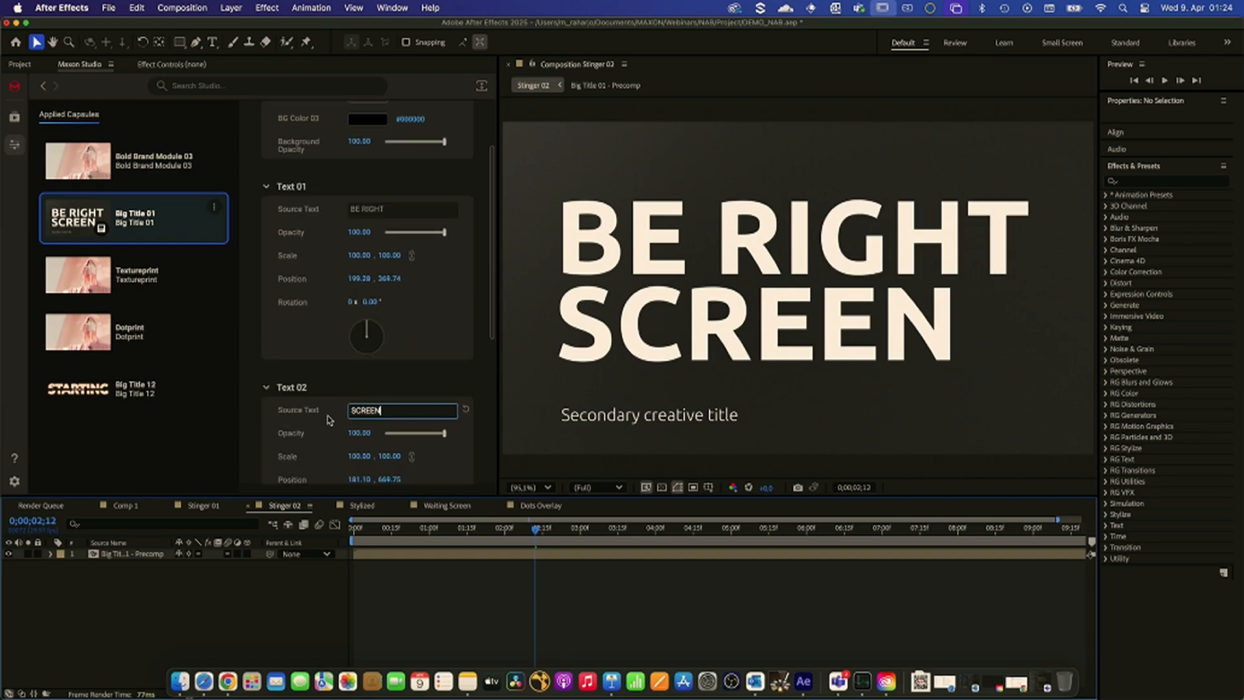
double_click(368, 411)
text(BACK)
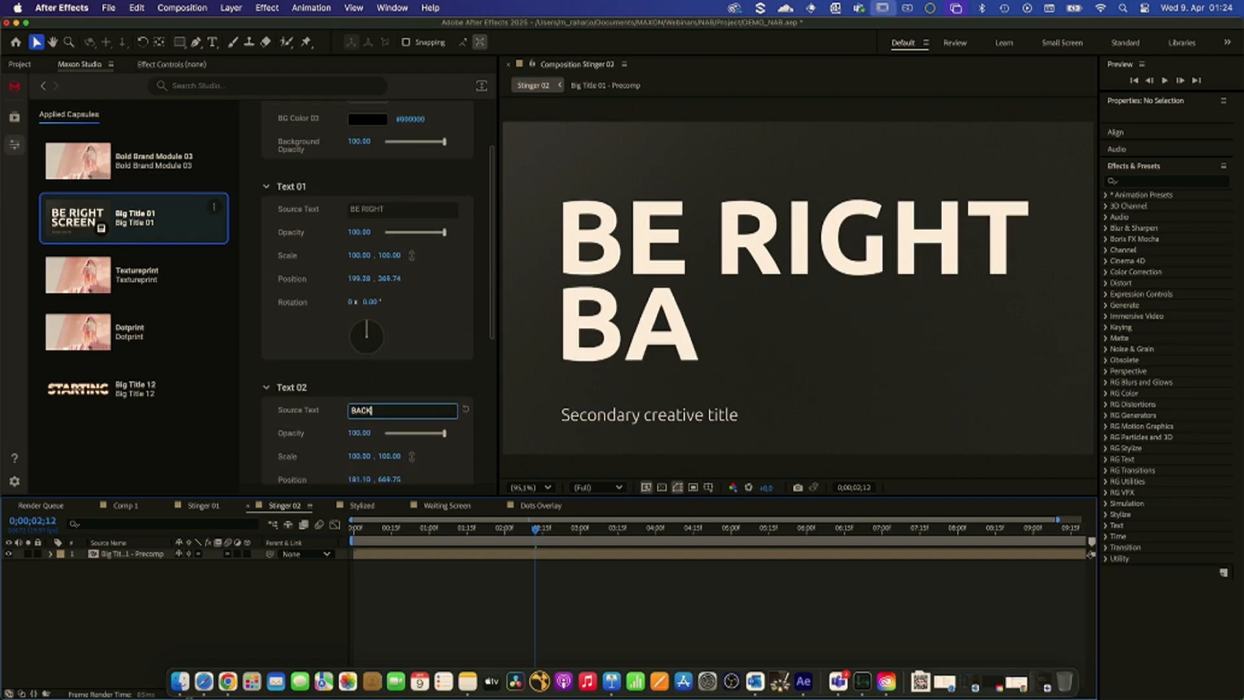
- Set the Secondary Text source text of Big Title 01 to "AFTER THE BREAK"
scroll(375, 434, down, 5)
click(446, 392)
drag(446, 392, 350, 391)
text(AFTER)
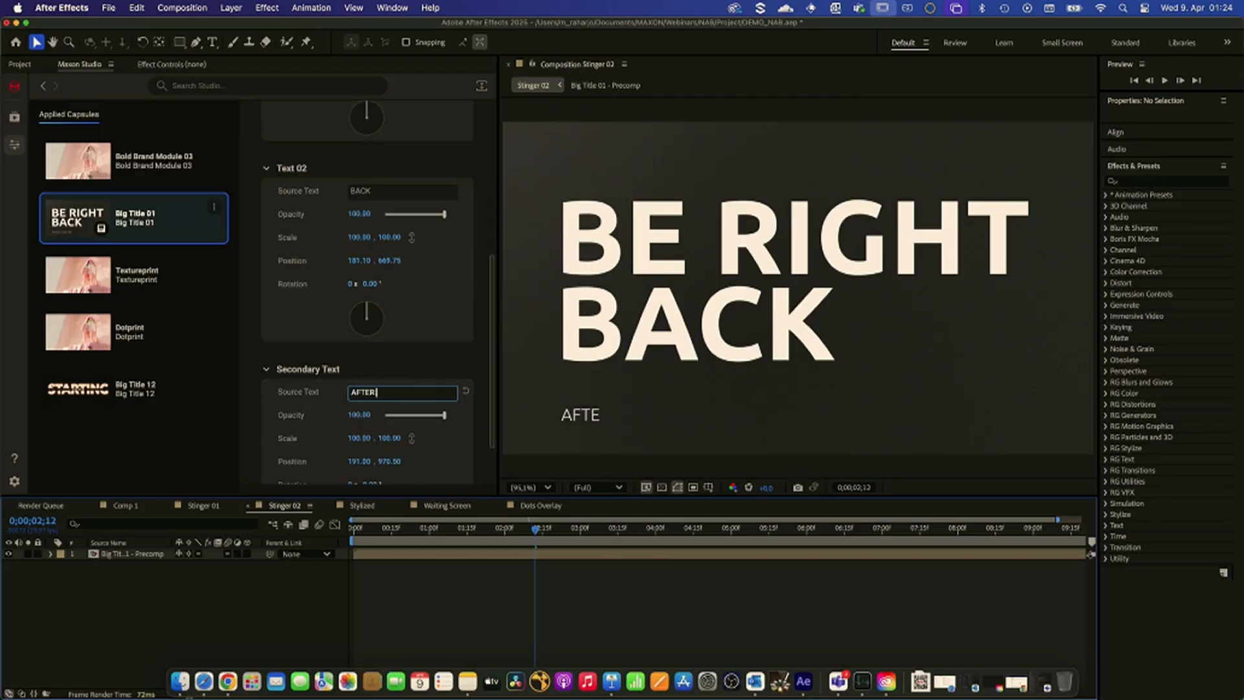
text( THE BREAK)
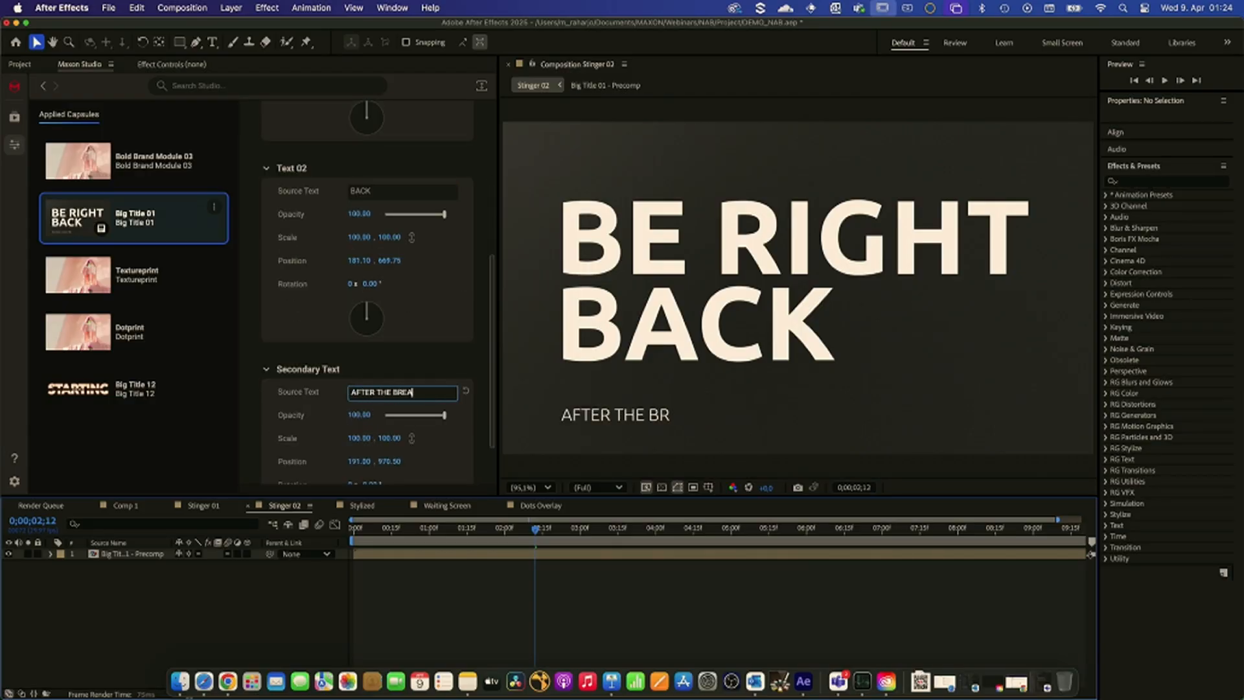
scroll(365, 417, up, 8)
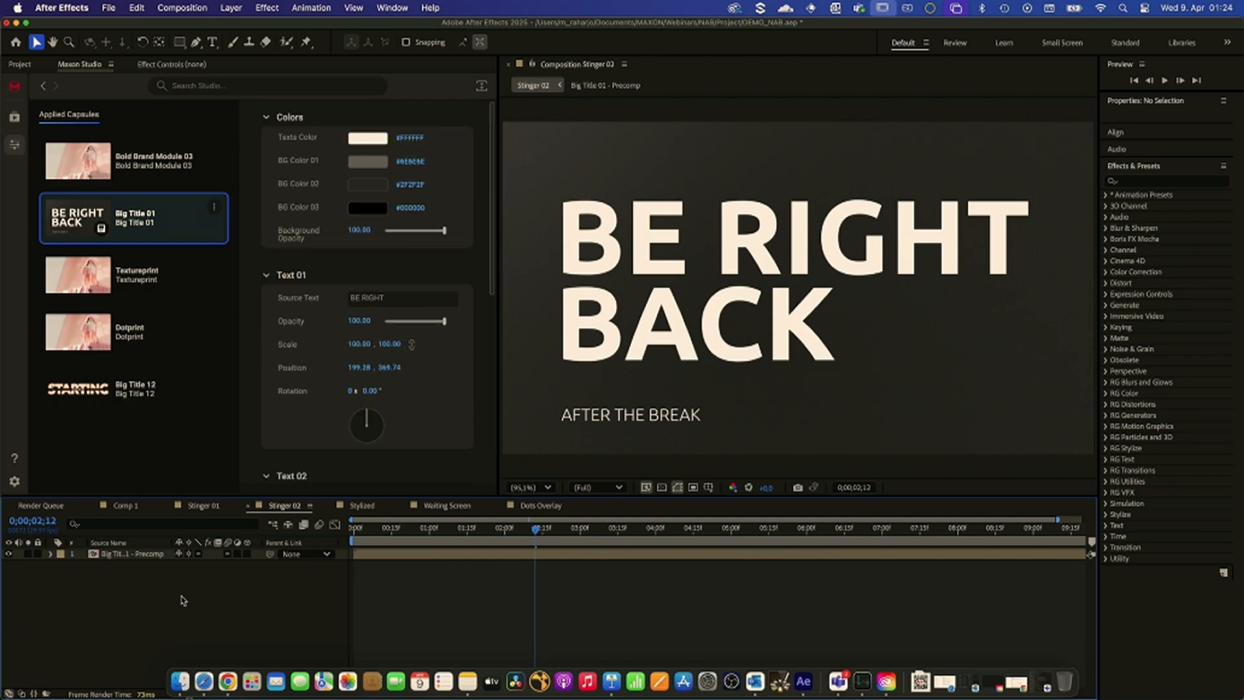
- Add Perfume04.jpg from Finder to the Stinger 02 composition and place it beneath the Big Title 01 precomp
click(180, 680)
drag(674, 402, 97, 570)
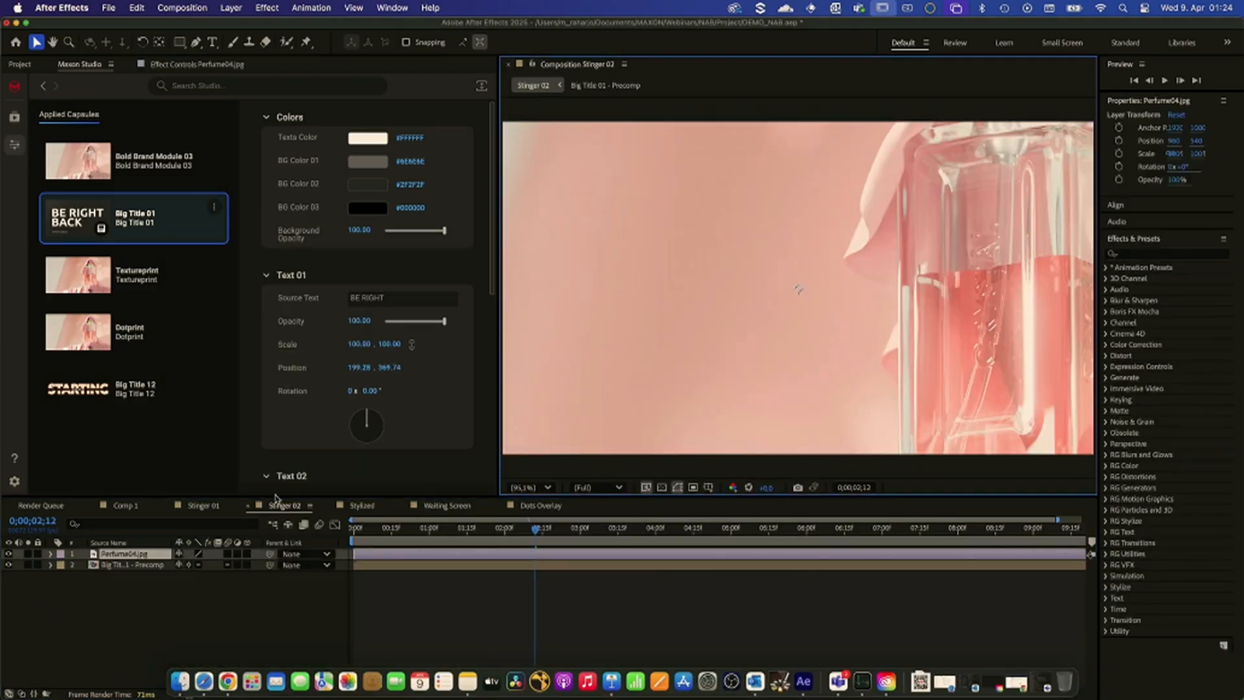
key(super+bracketleft)
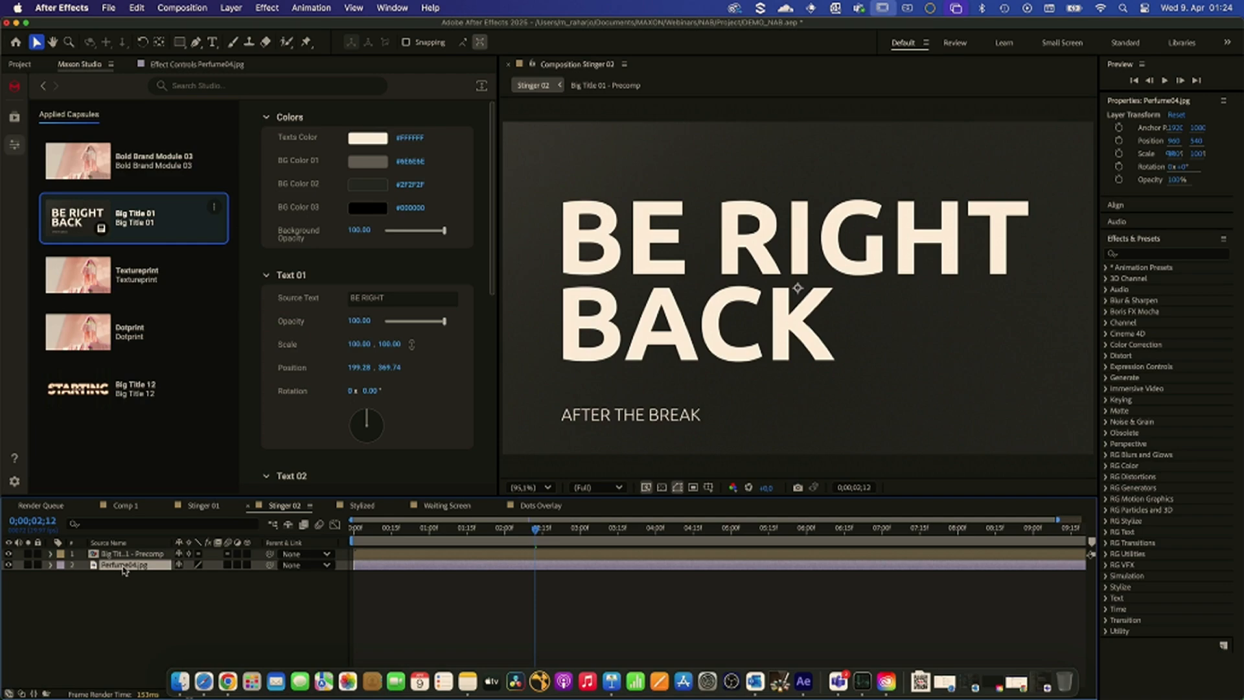
- Set the Background Opacity of Big Title 01 to 0 and preview the title over the perfume image up to 0;00;04;11
click(133, 555)
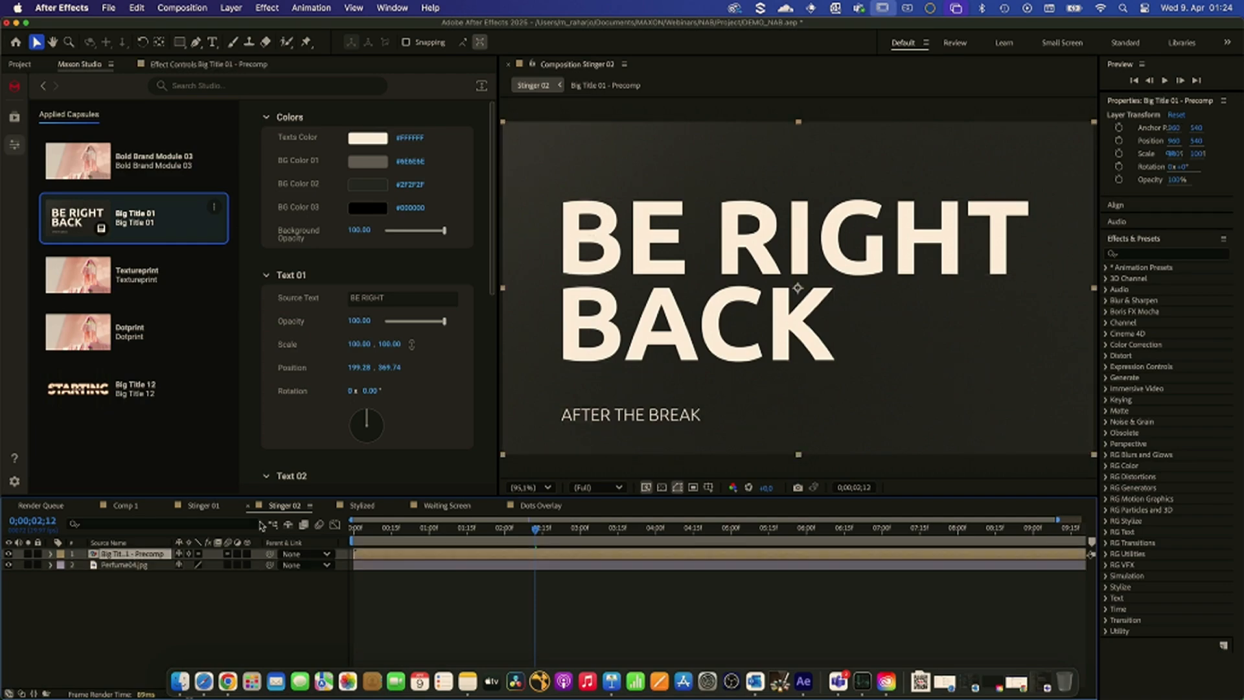
drag(445, 234, 387, 233)
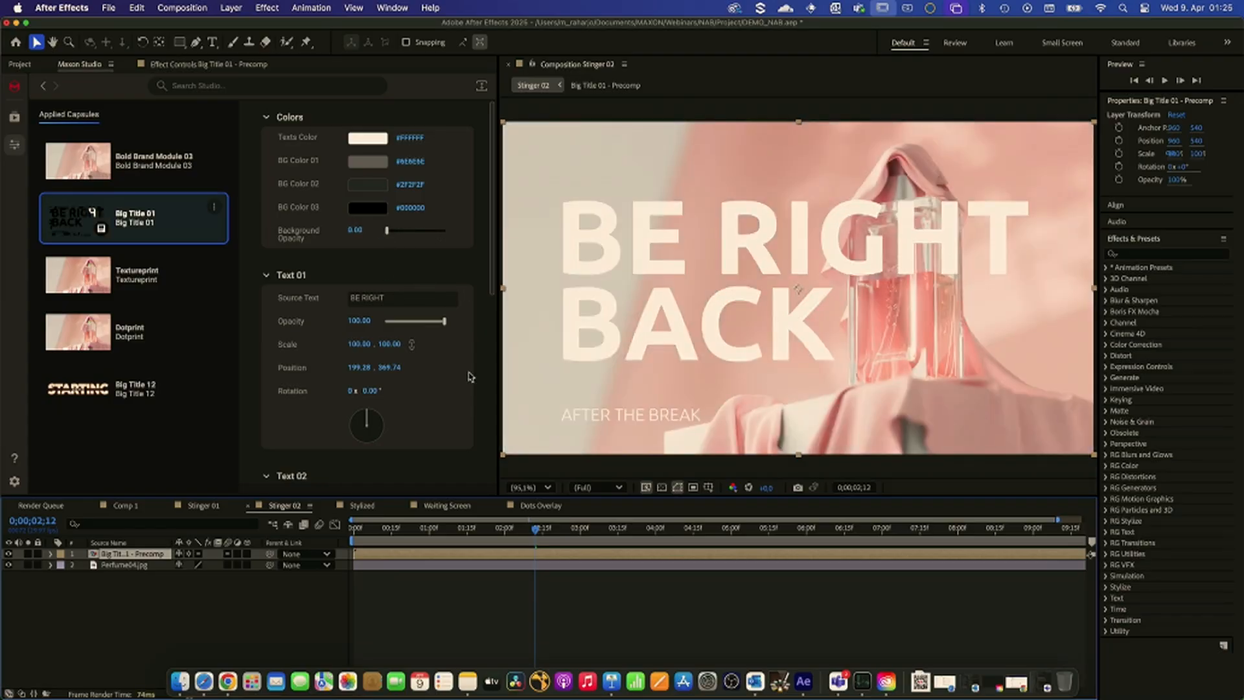
drag(347, 537, 683, 530)
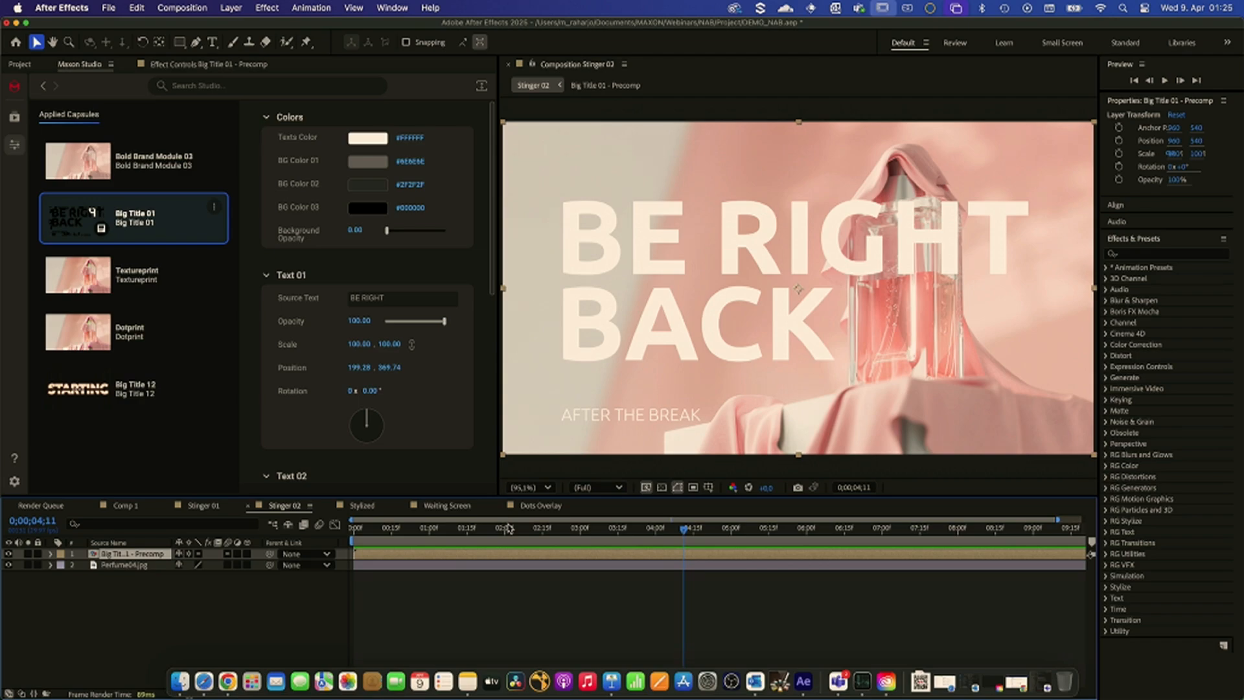
- Switch to Keynote, play the video on slide 18 full screen, and minimize the presentation to return to After Effects
click(611, 682)
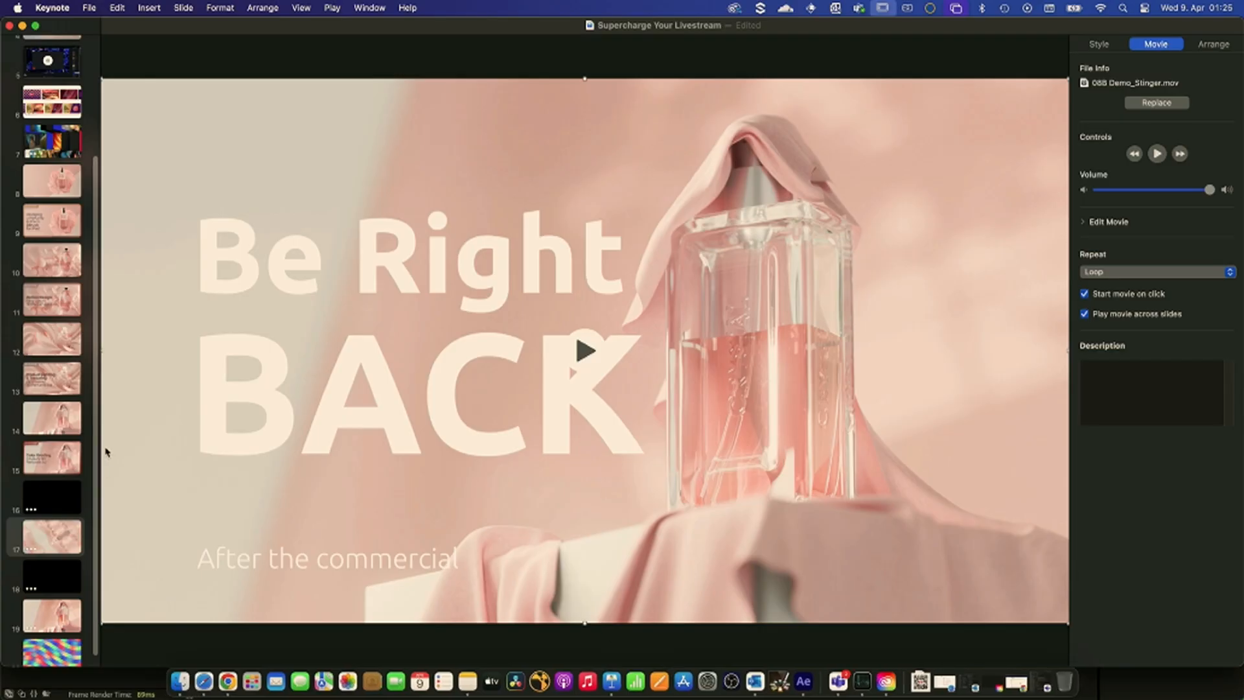
click(56, 587)
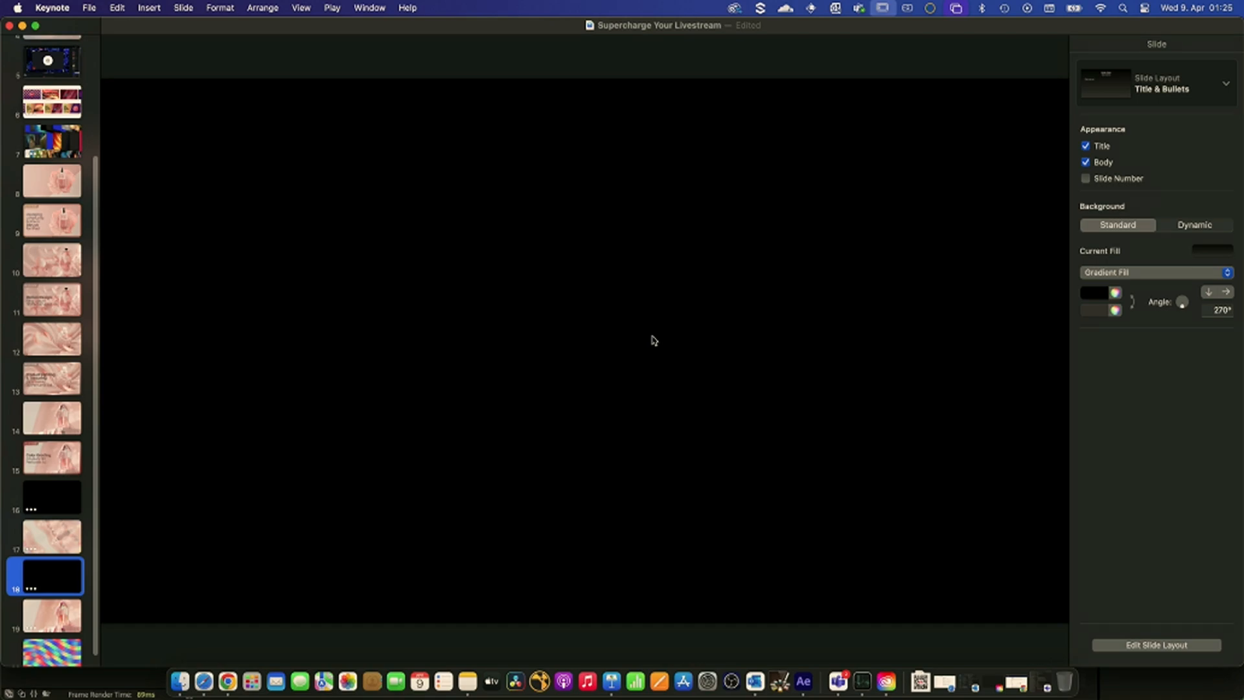
key(alt+super+p)
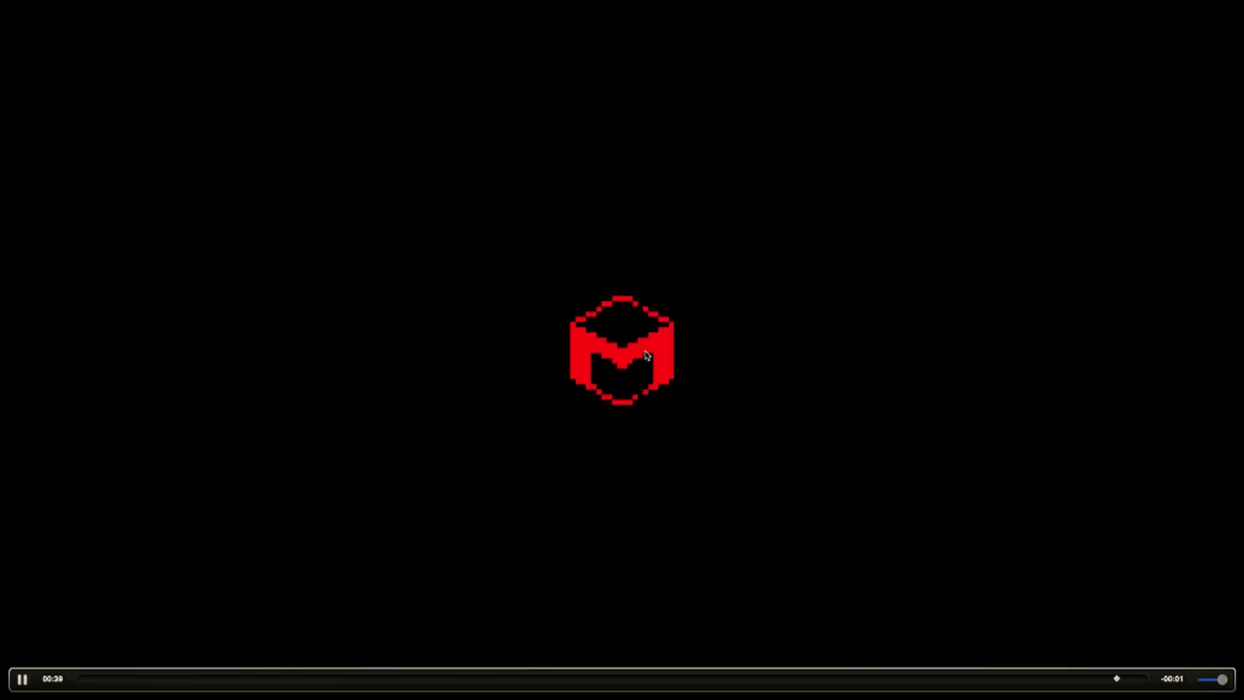
key(Escape)
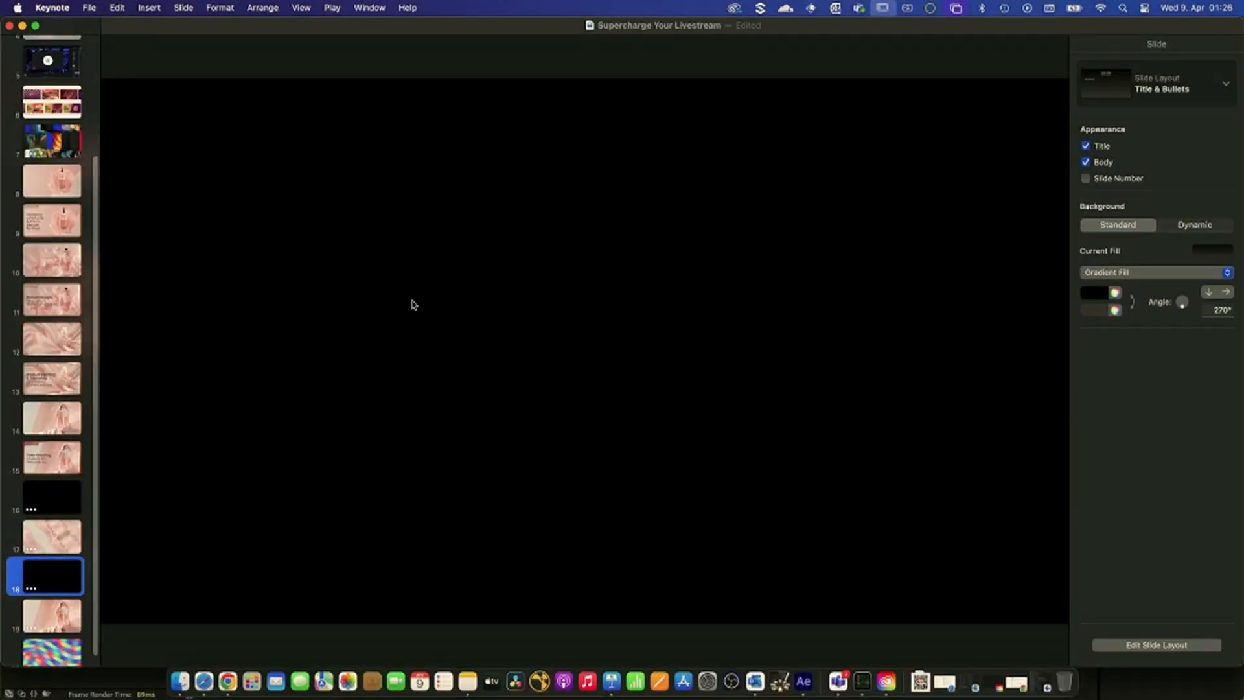
click(23, 26)
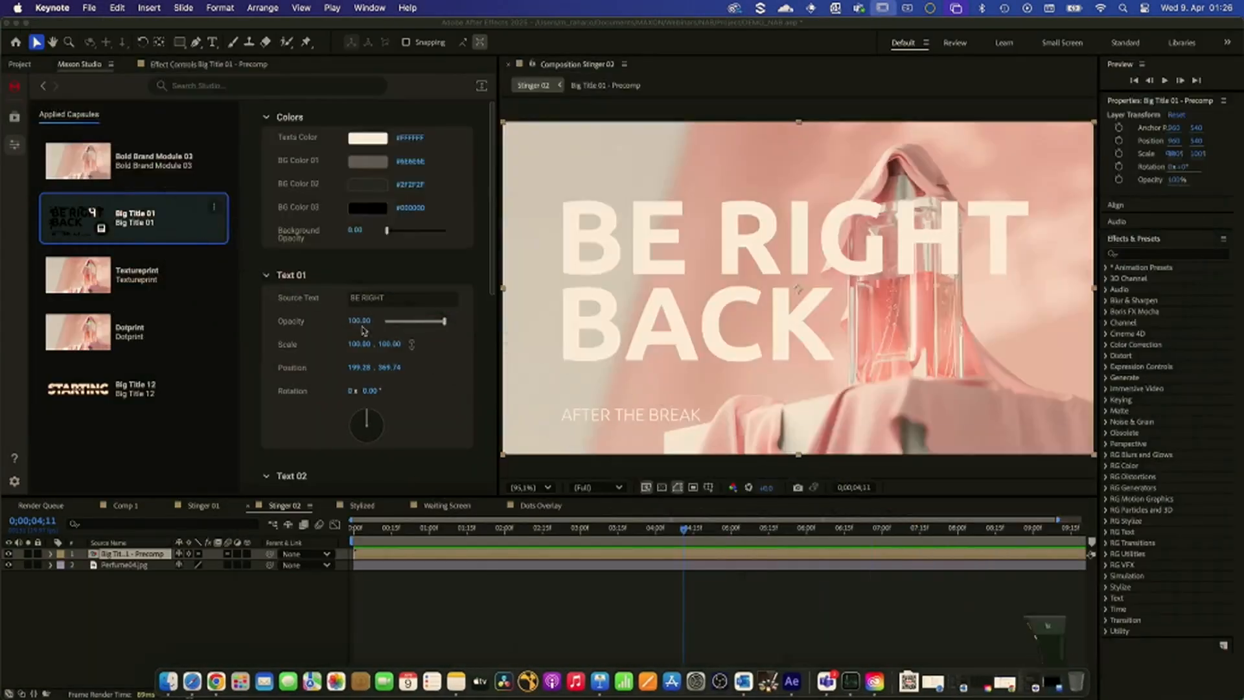
- Open the Stylized composition and switch to Finder with a new window for locating footage
click(364, 506)
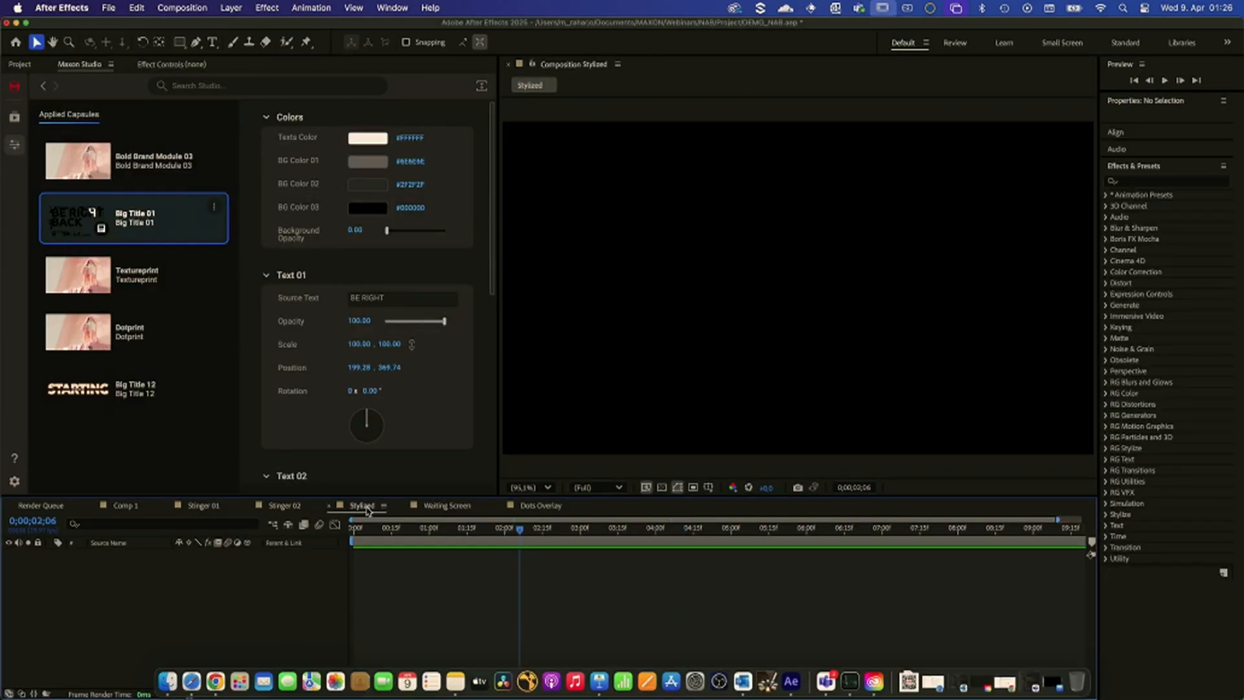
click(1175, 186)
click(167, 680)
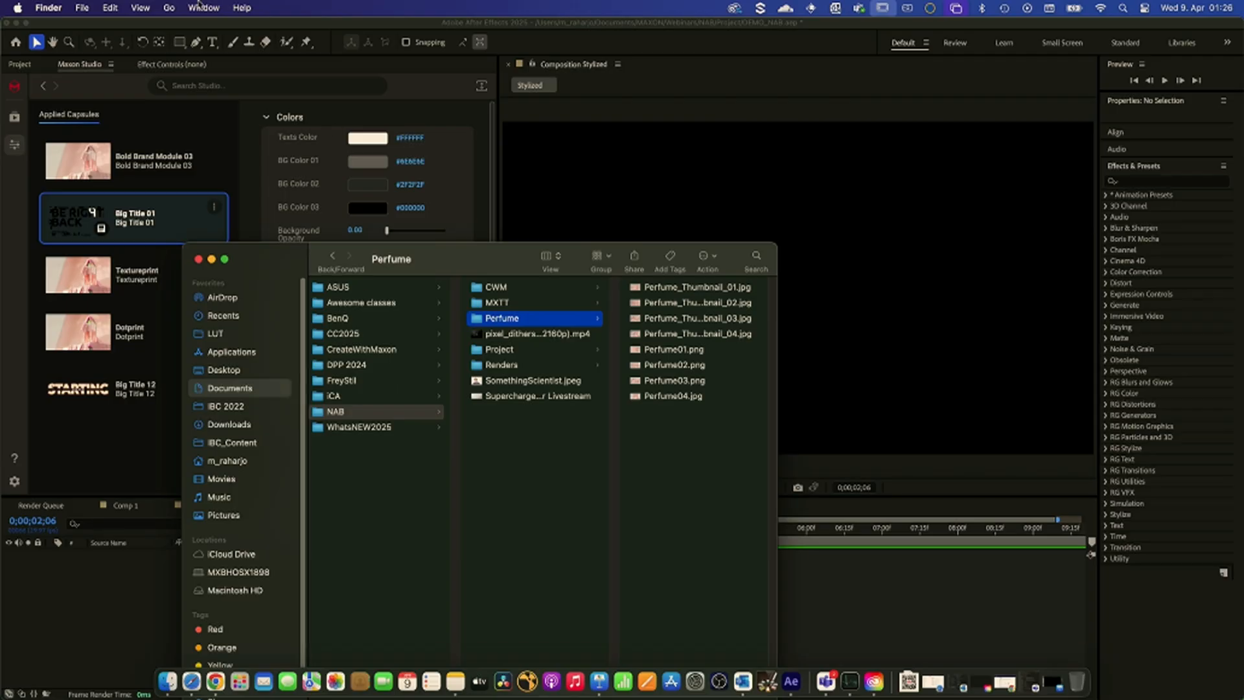
click(82, 12)
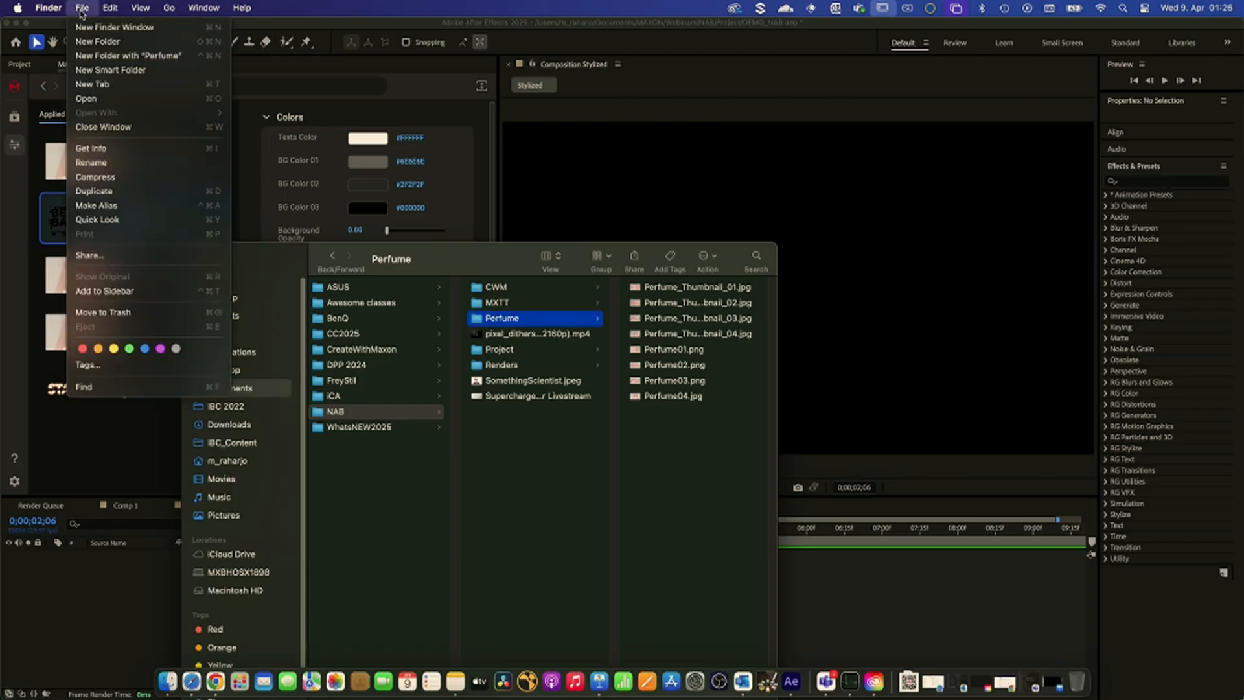
click(90, 24)
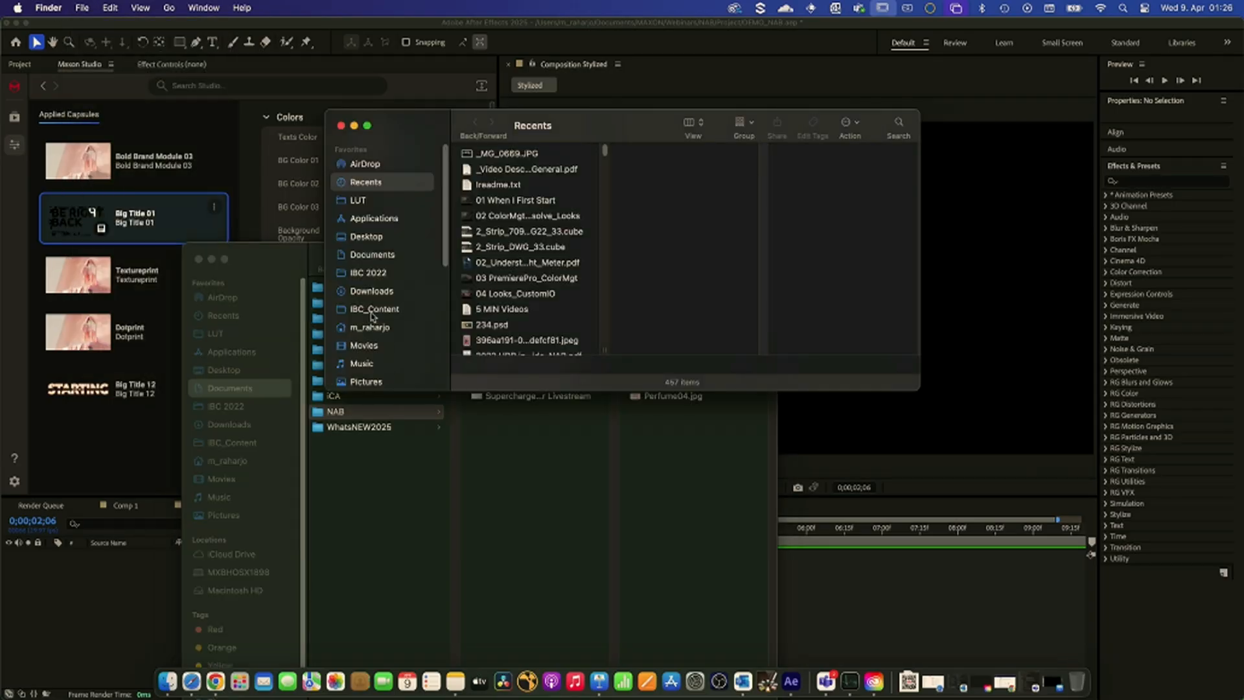
- Add the 187696_News reporter clip from Movies > Footage > Panthers_Training > 709 to the Stylized composition
click(368, 347)
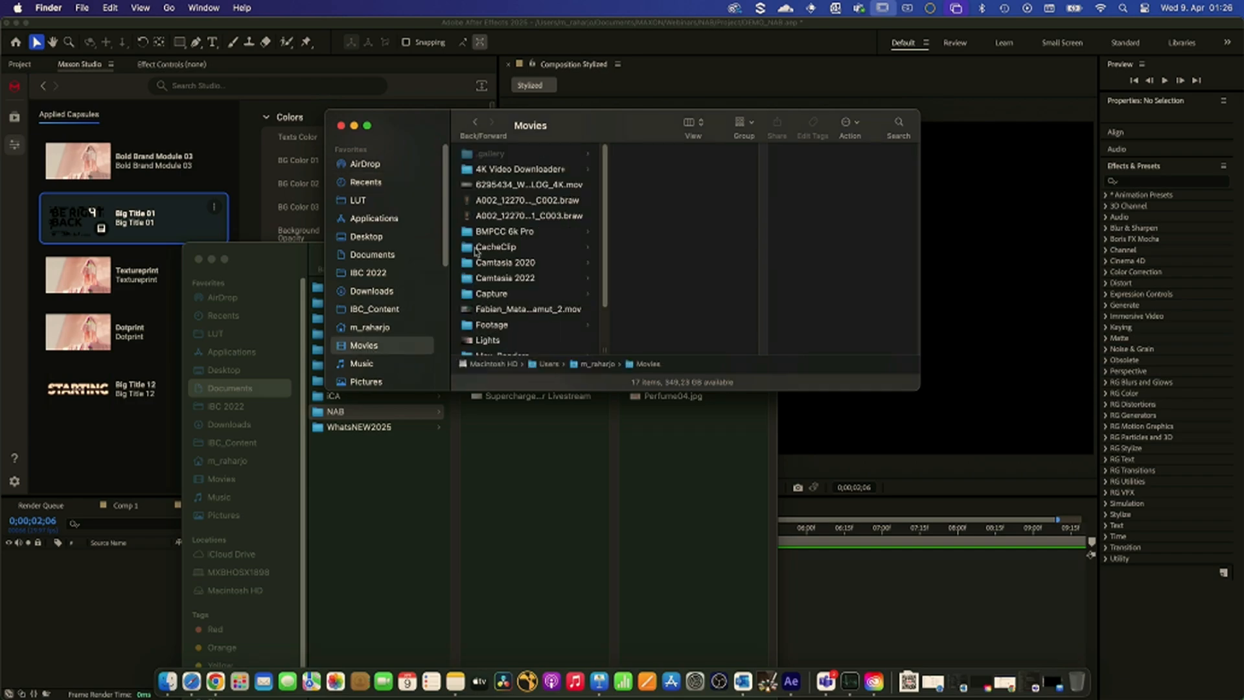
click(492, 328)
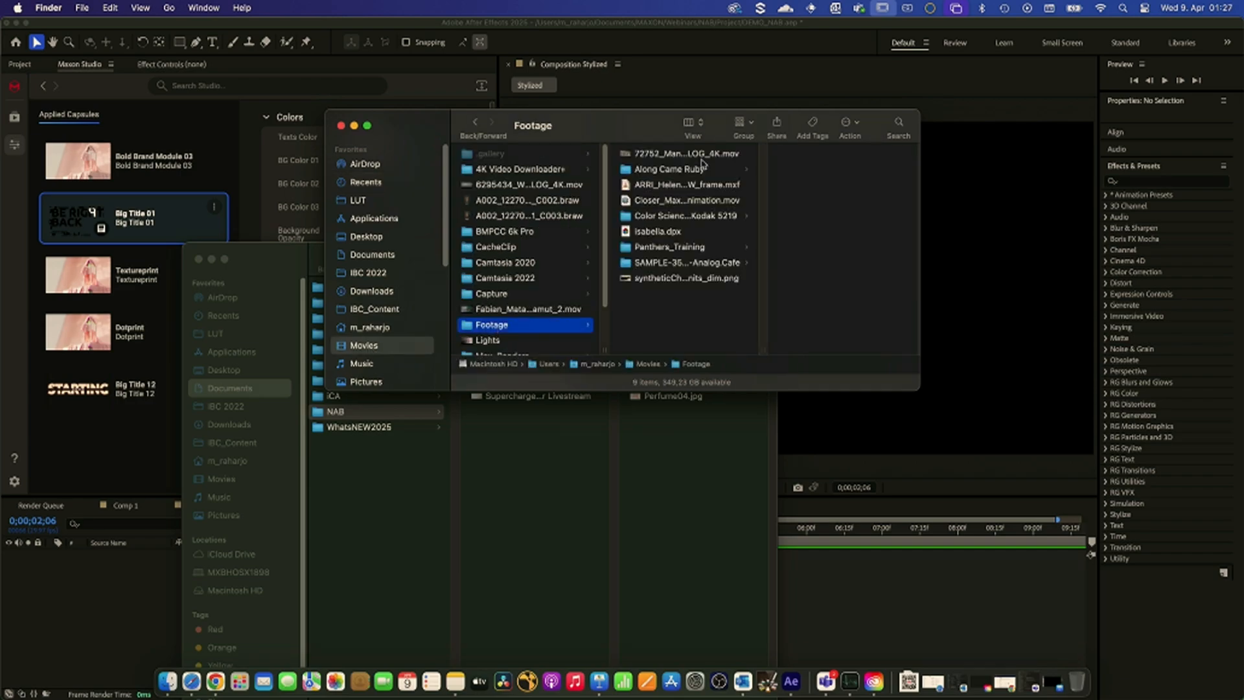
click(665, 252)
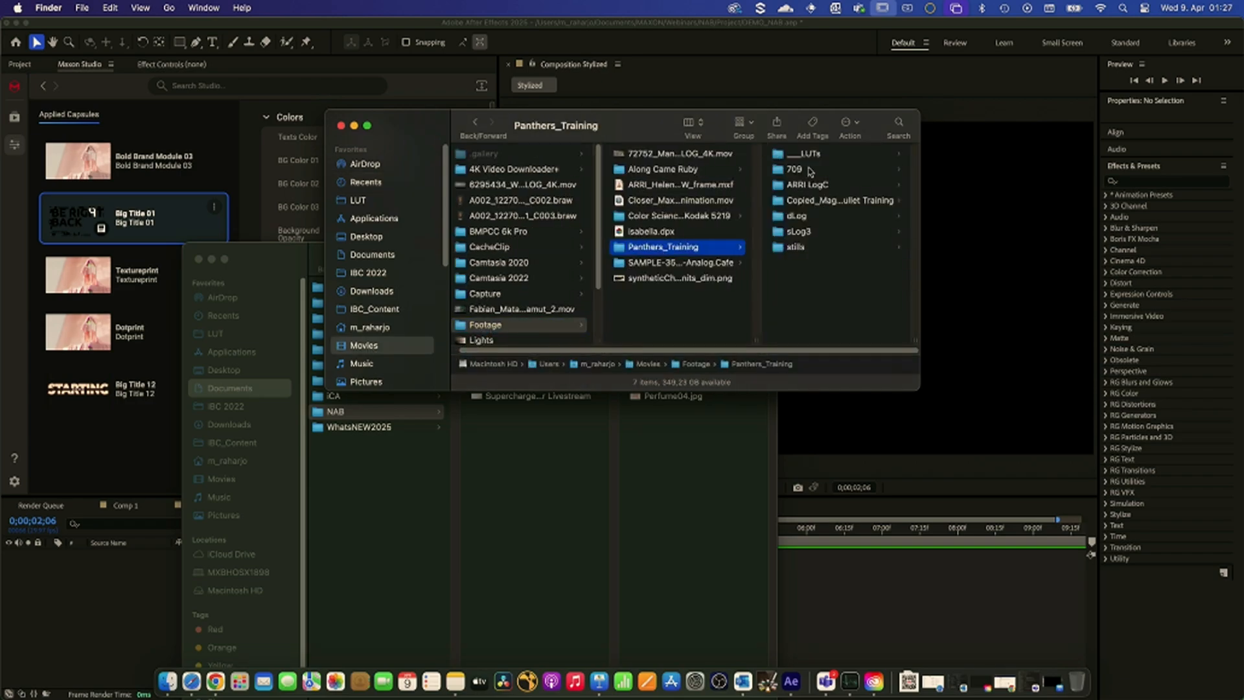
click(811, 170)
click(845, 160)
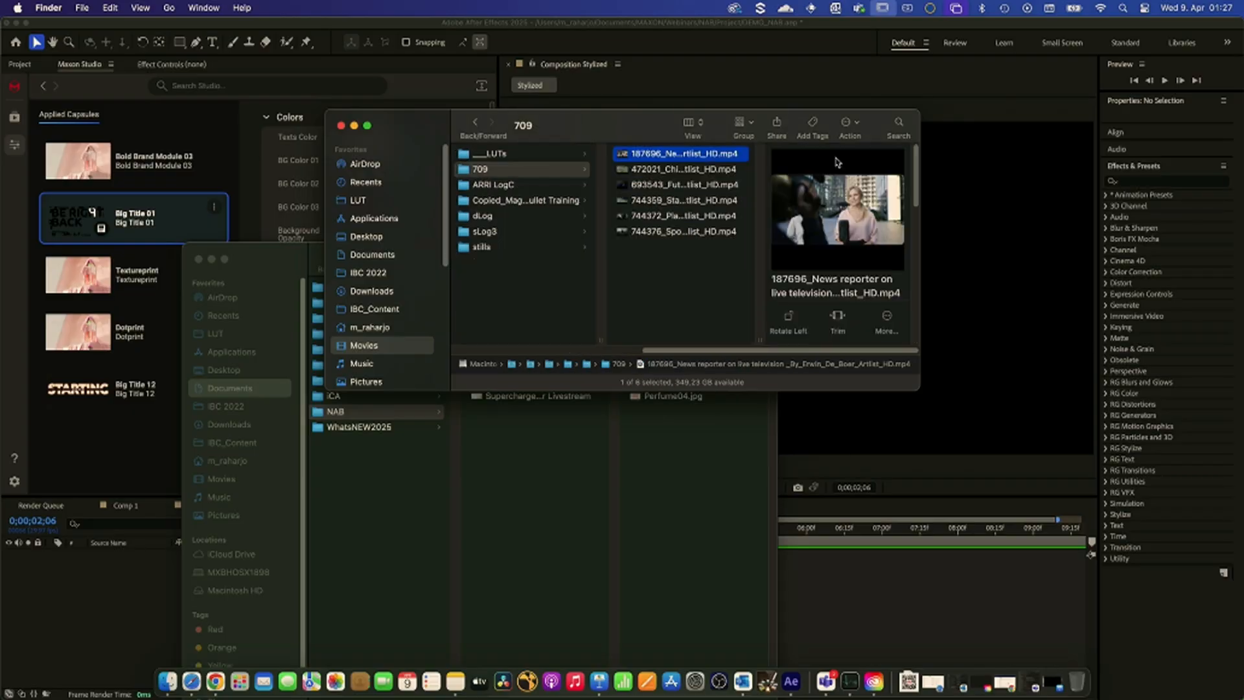
drag(670, 155, 81, 610)
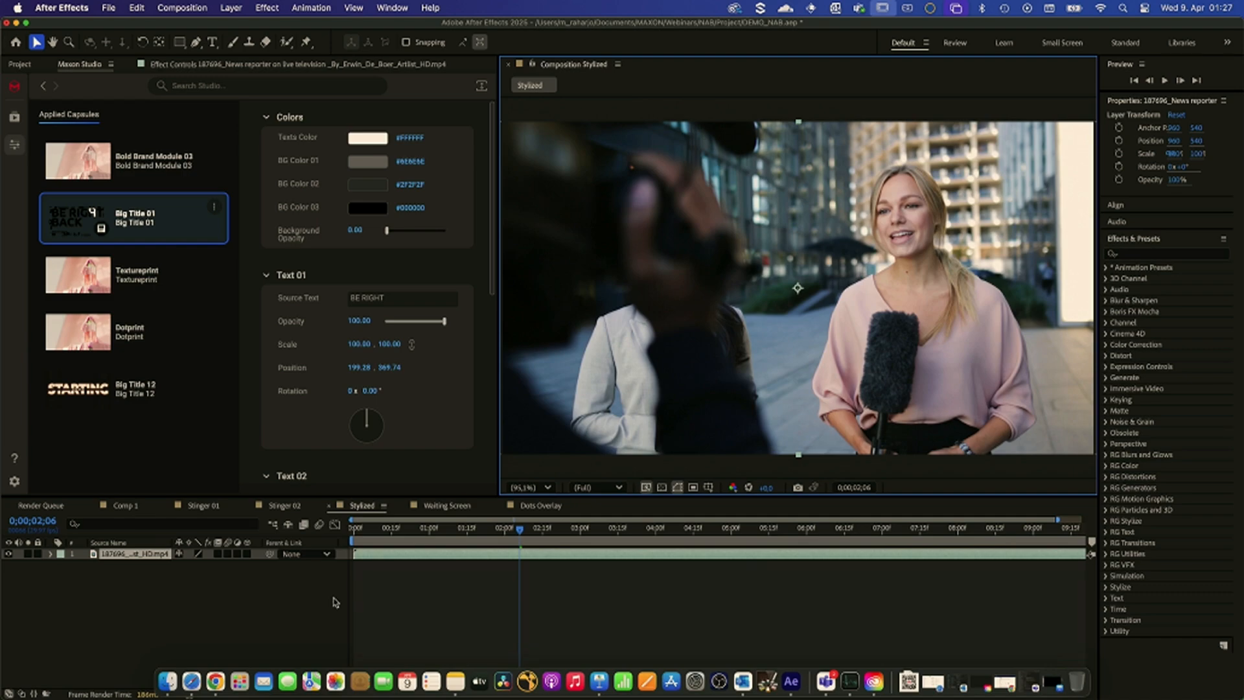
- Search the effects for "dither", try uni.Halftone Dither on the news reporter clip, and remove it
click(1221, 258)
click(1173, 256)
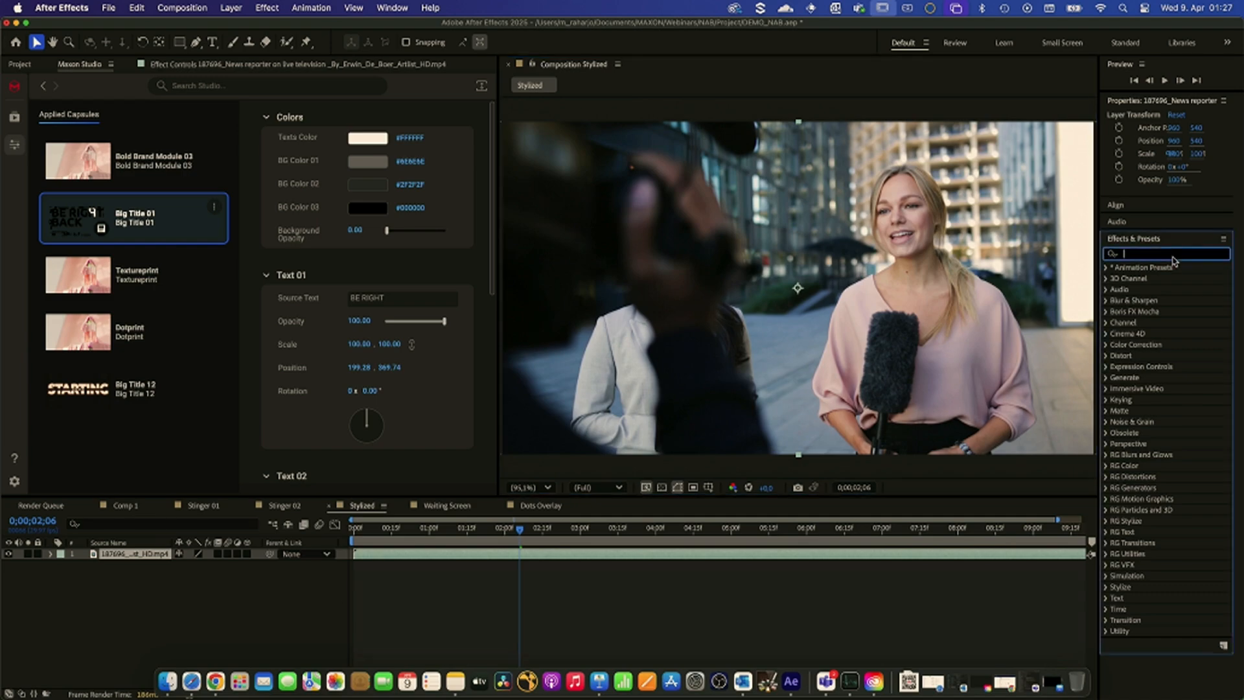
text(dither)
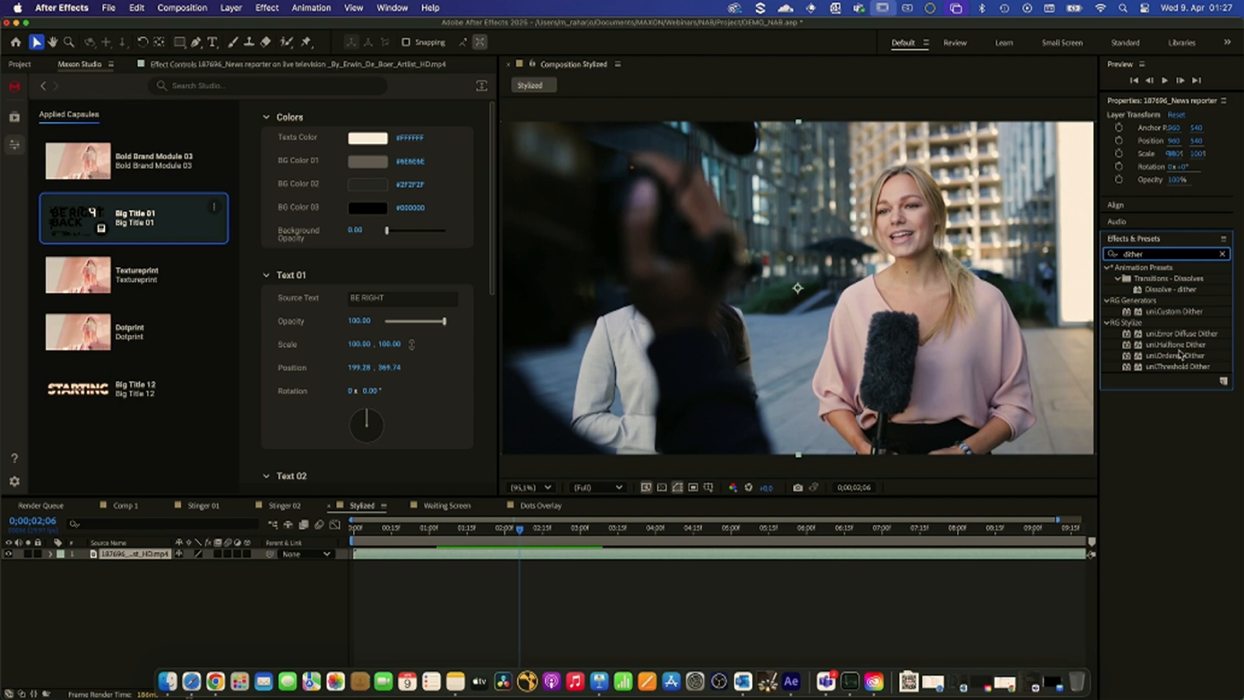
click(1172, 346)
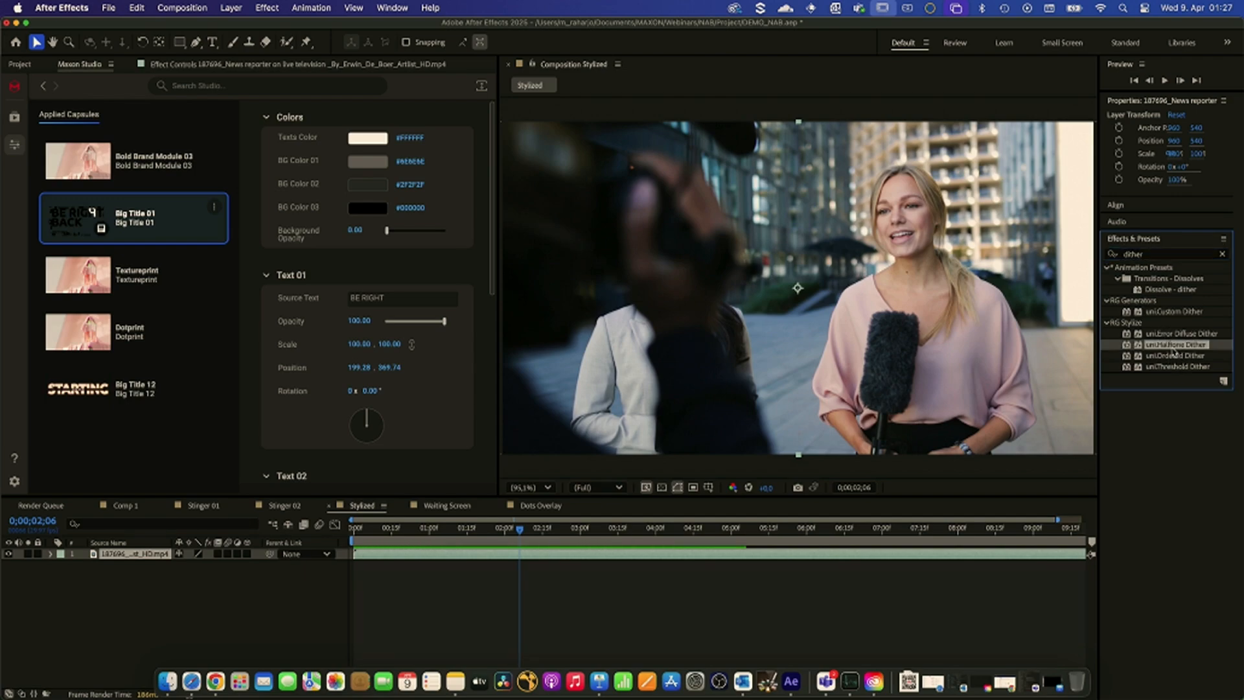
drag(1179, 350, 910, 326)
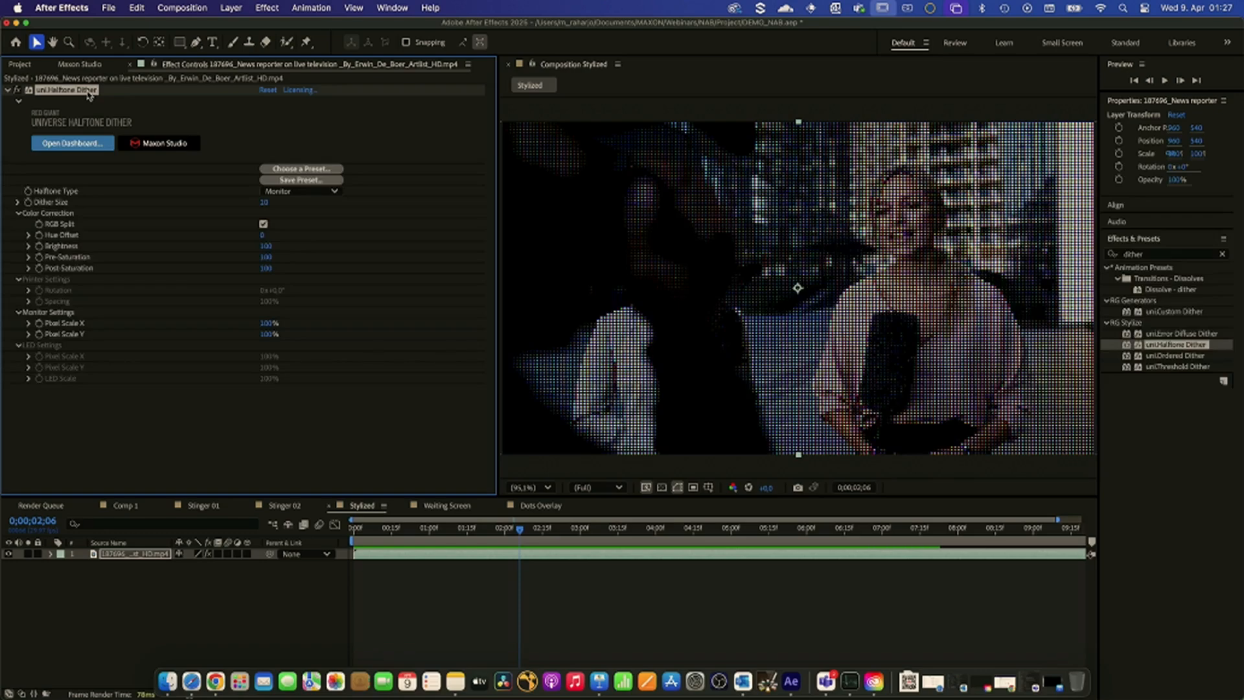
key(Delete)
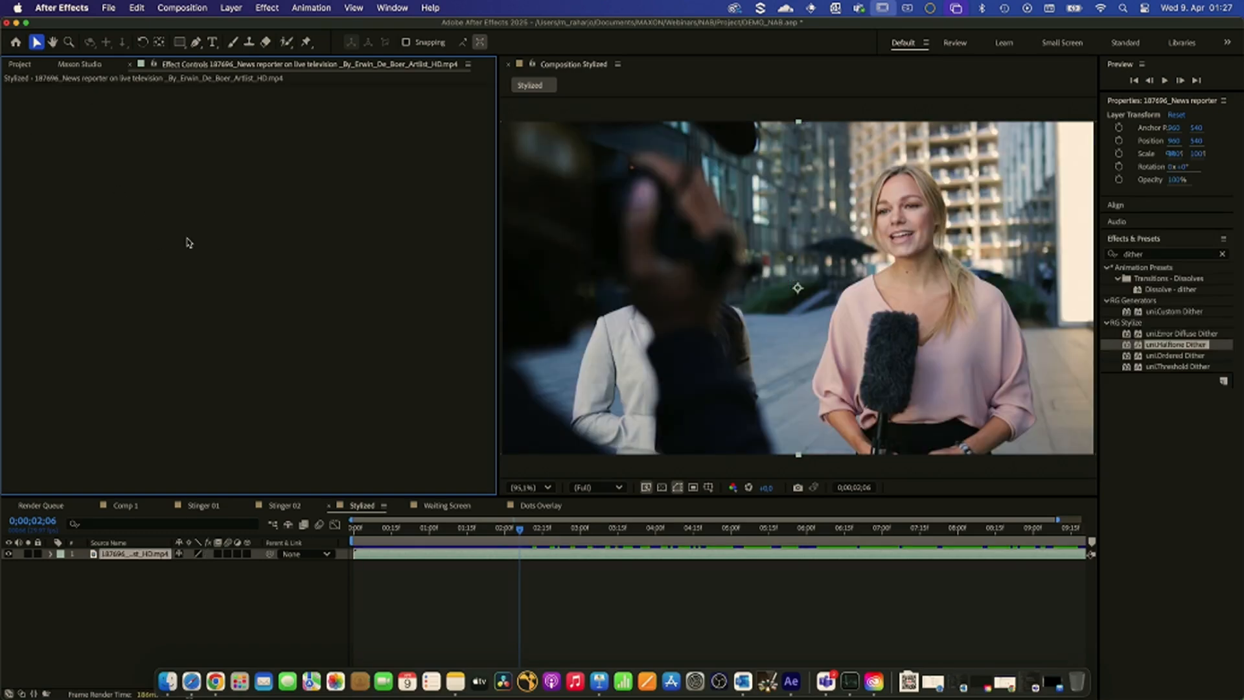
- Browse the Effects capsules in Maxon Studio and view the details of Cartoon Overlay and Dotprint
click(83, 66)
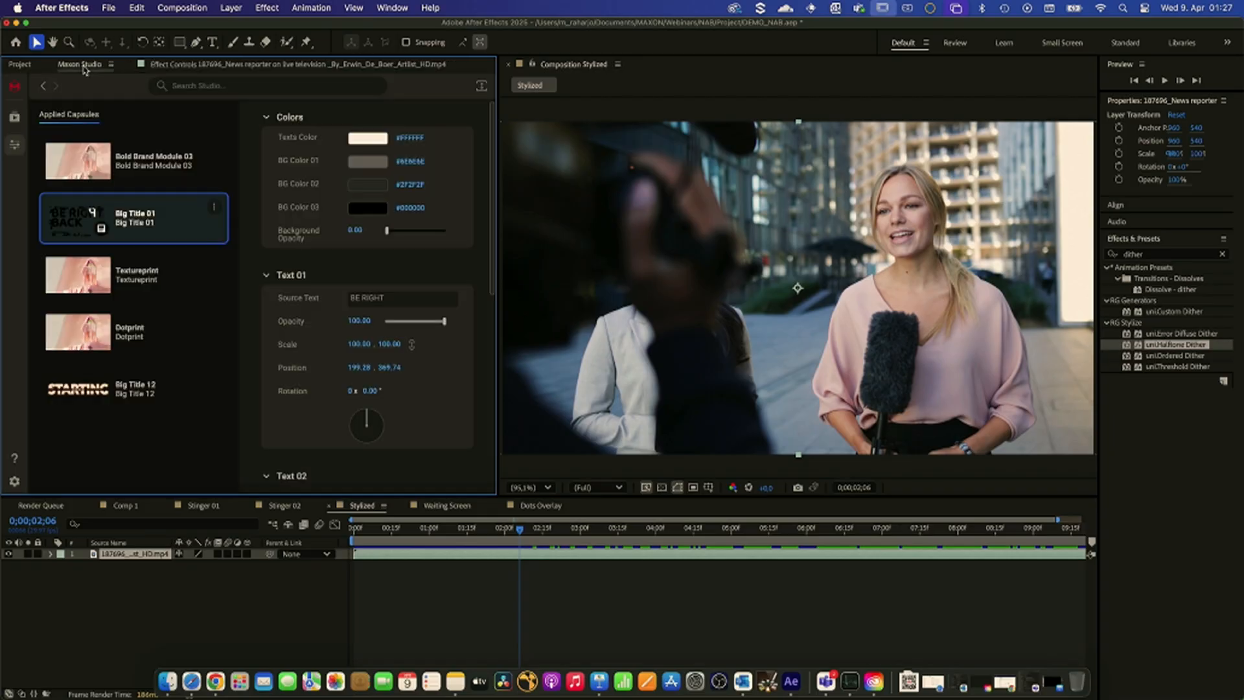
click(14, 118)
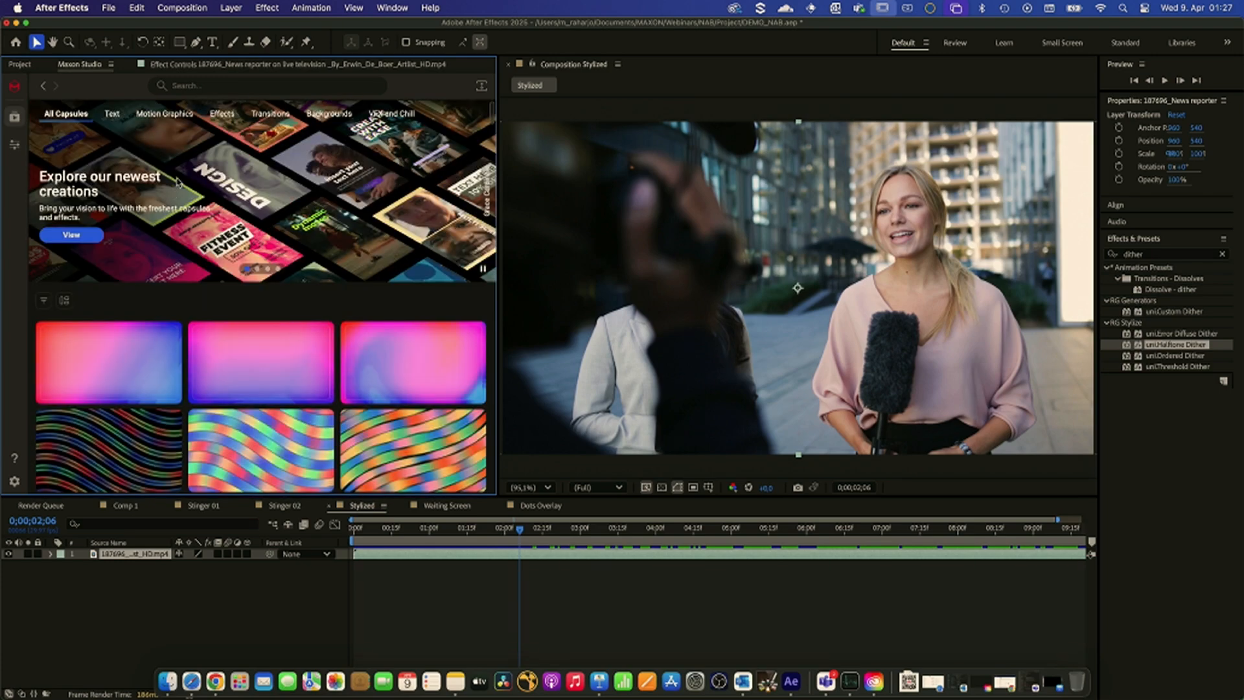
click(223, 118)
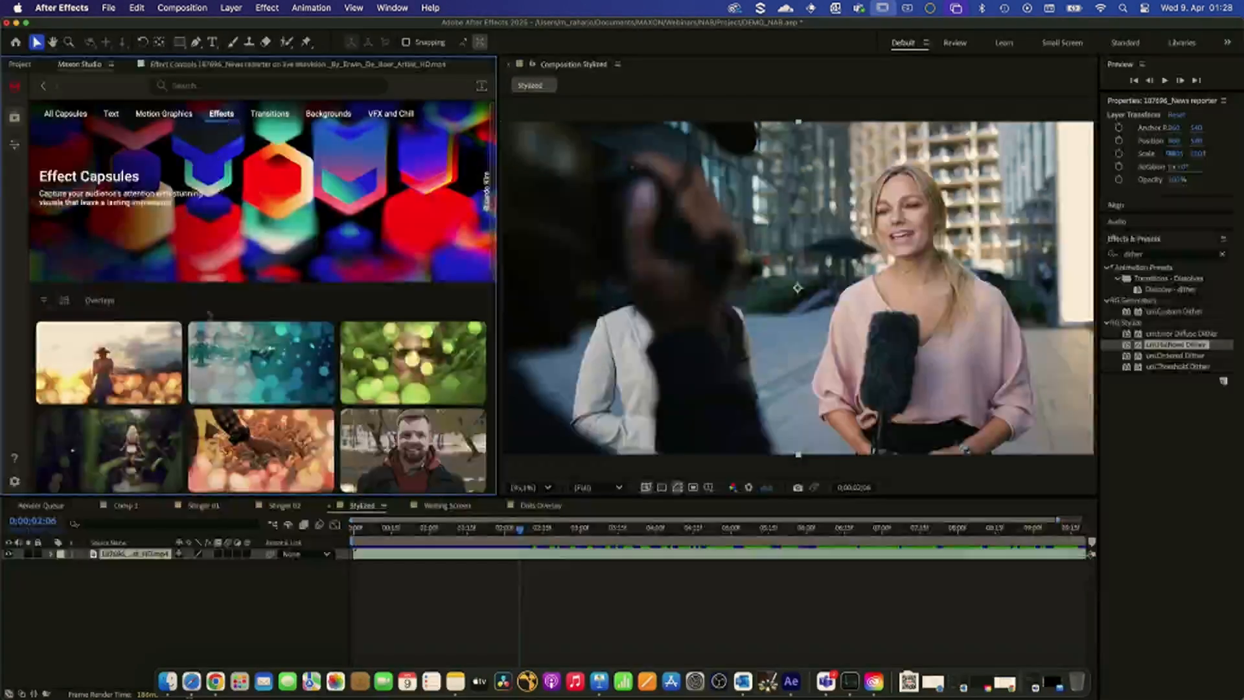
scroll(203, 389, down, 10)
scroll(208, 314, up, 3)
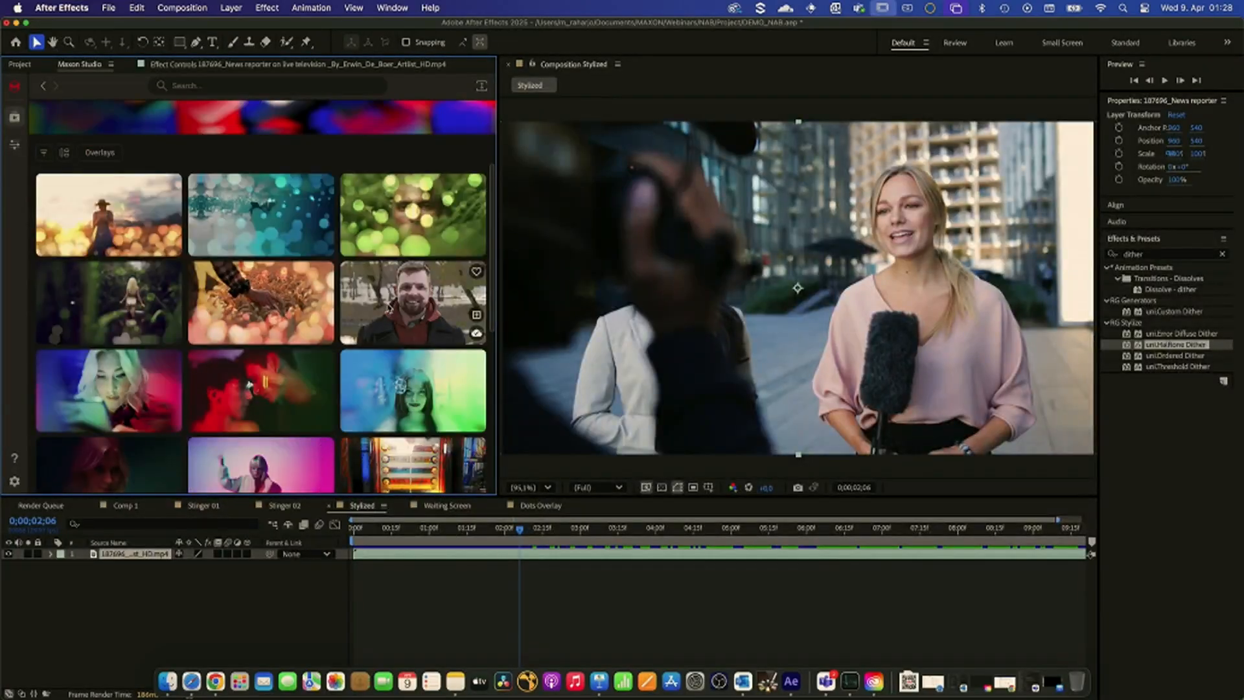
click(400, 301)
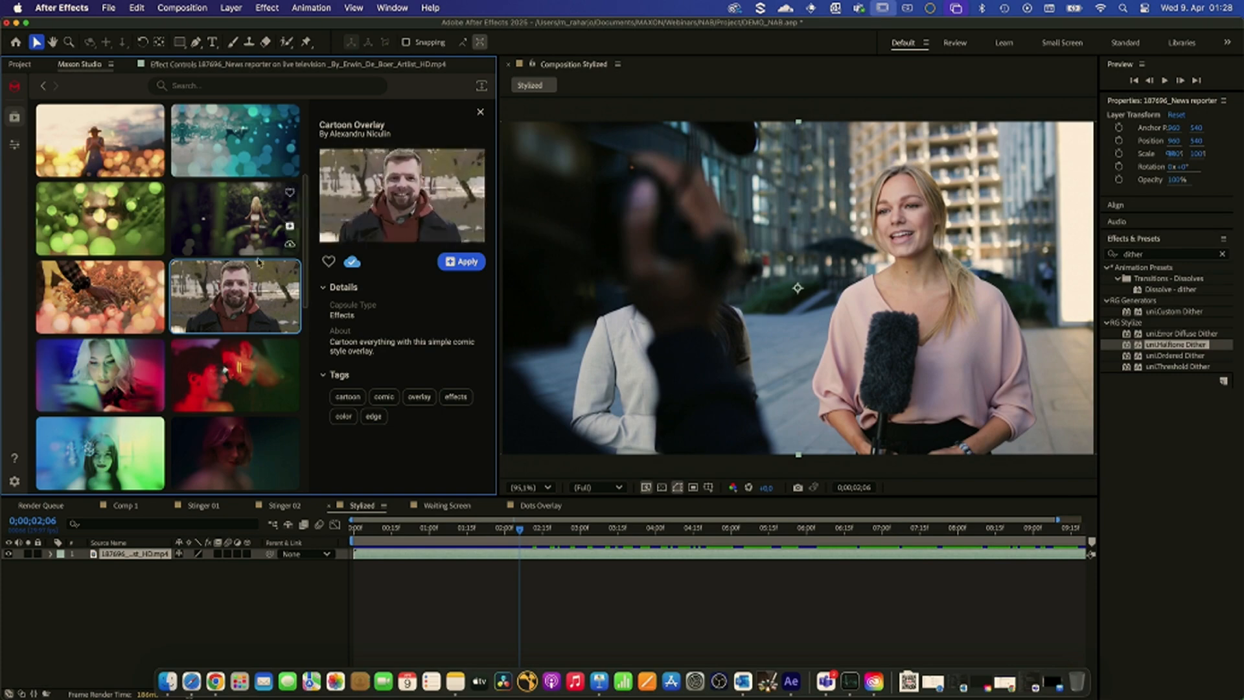
scroll(182, 324, down, 4)
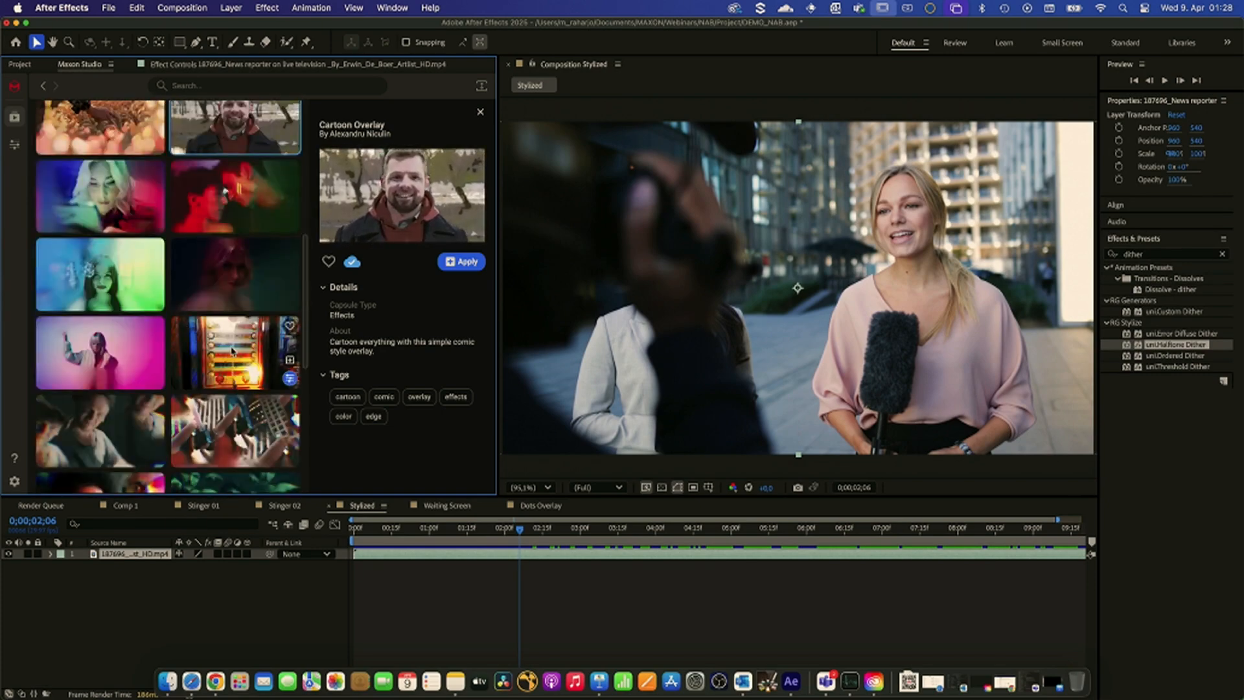
click(232, 350)
scroll(232, 350, down, 6)
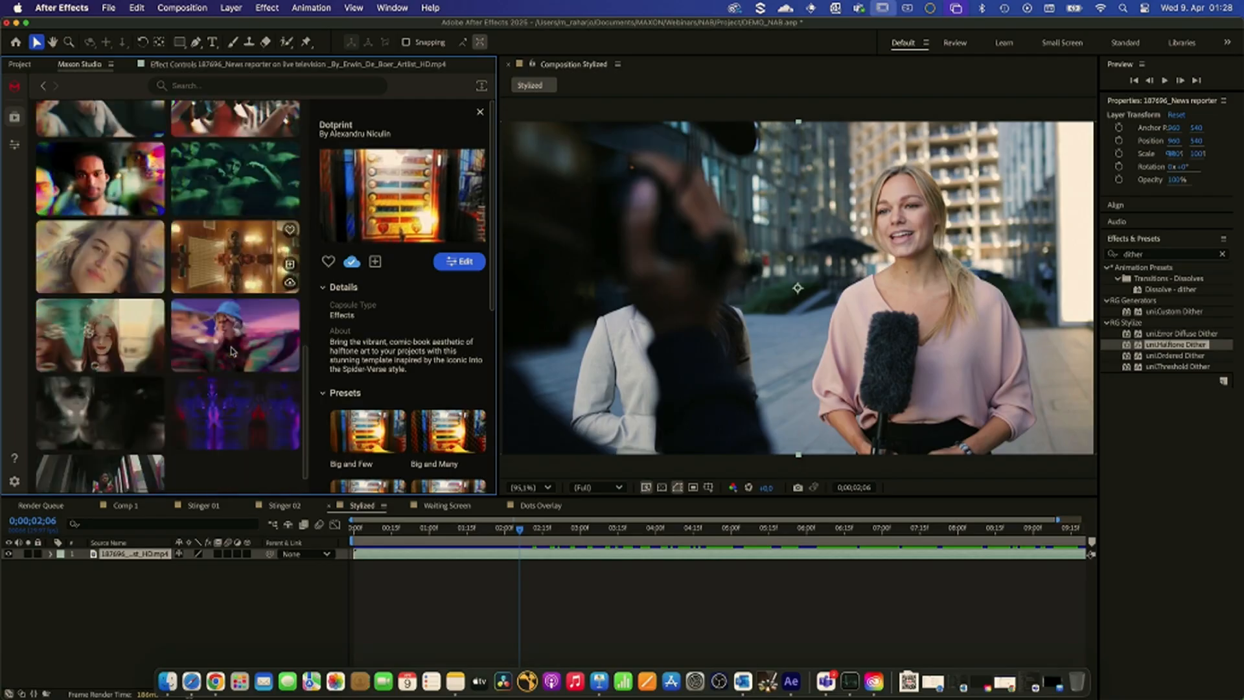
- Apply a new instance of the Textureprint capsule to the Stylized composition and close its details
scroll(129, 292, down, 1)
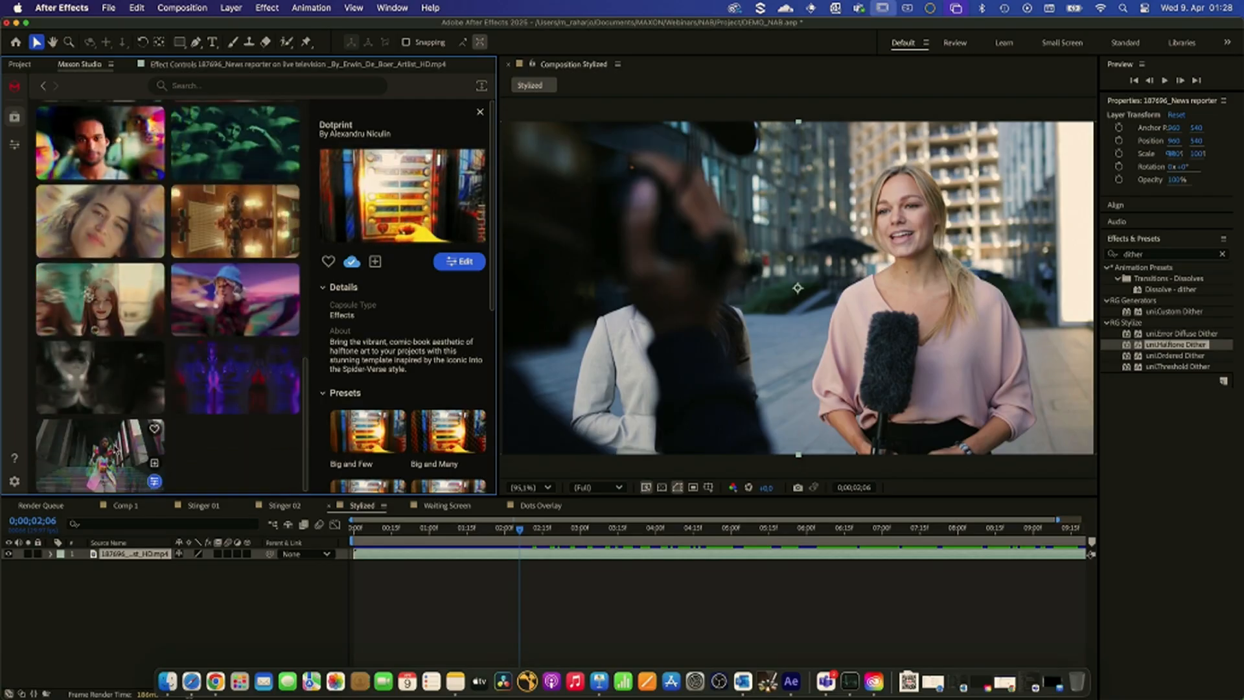
click(116, 443)
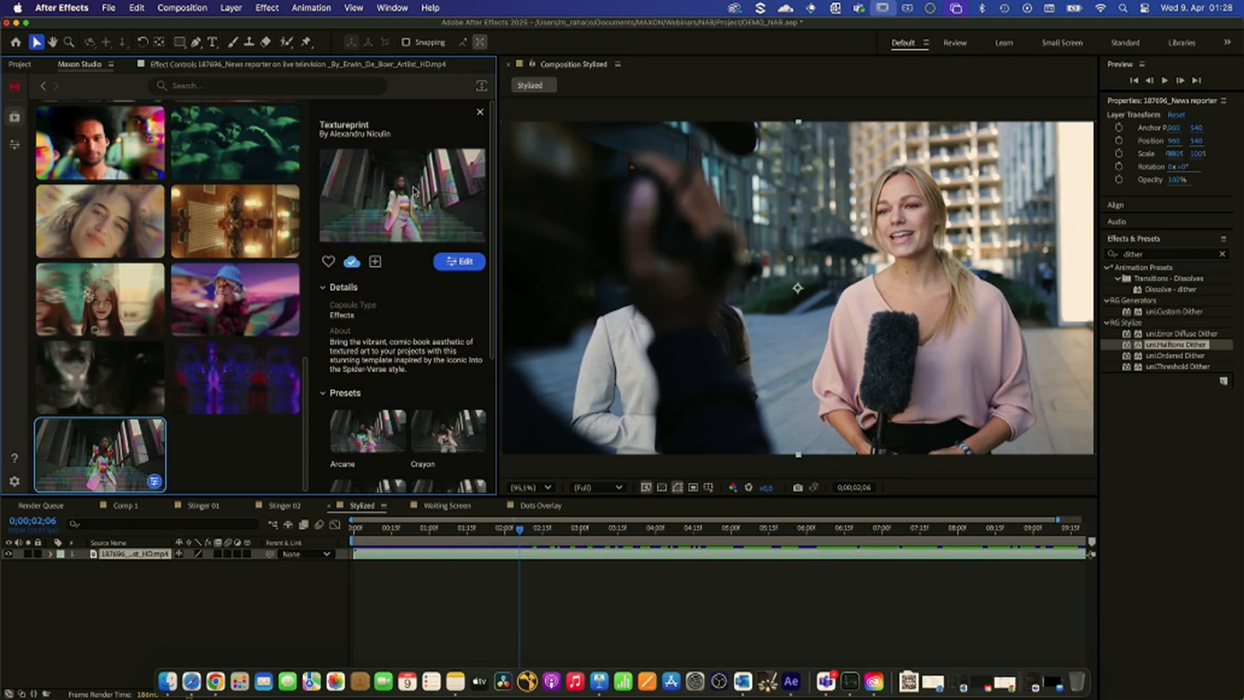
mouse_move(154, 463)
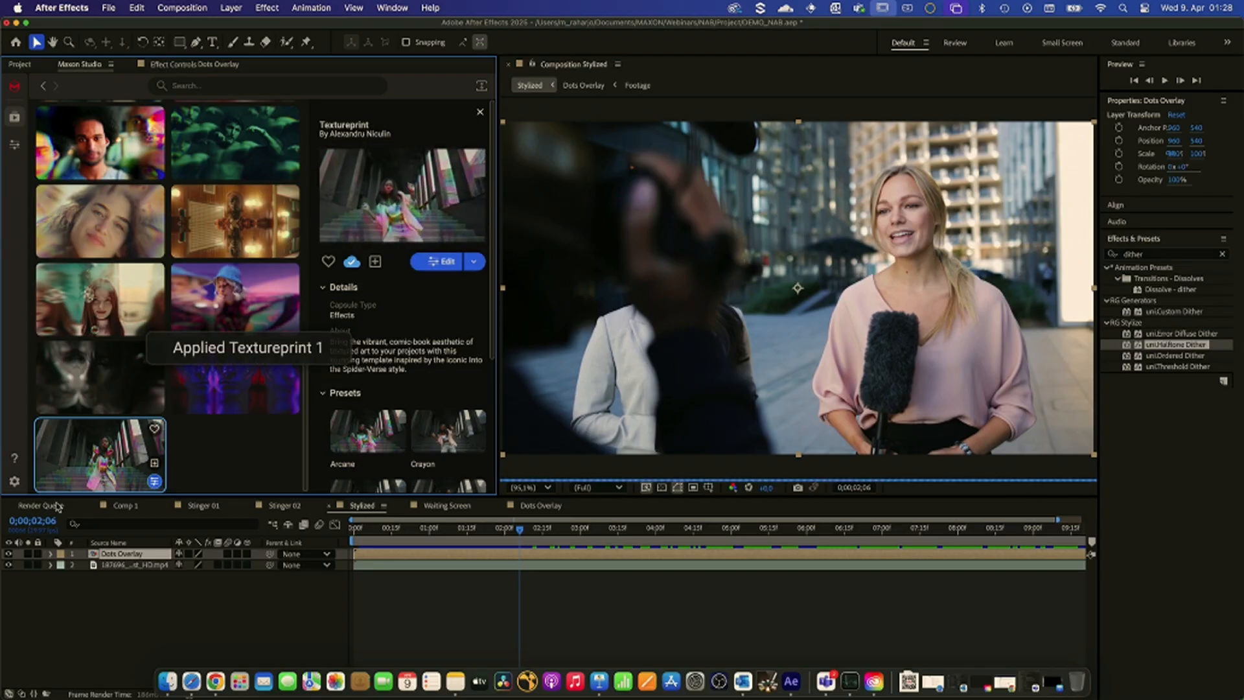
key(Escape)
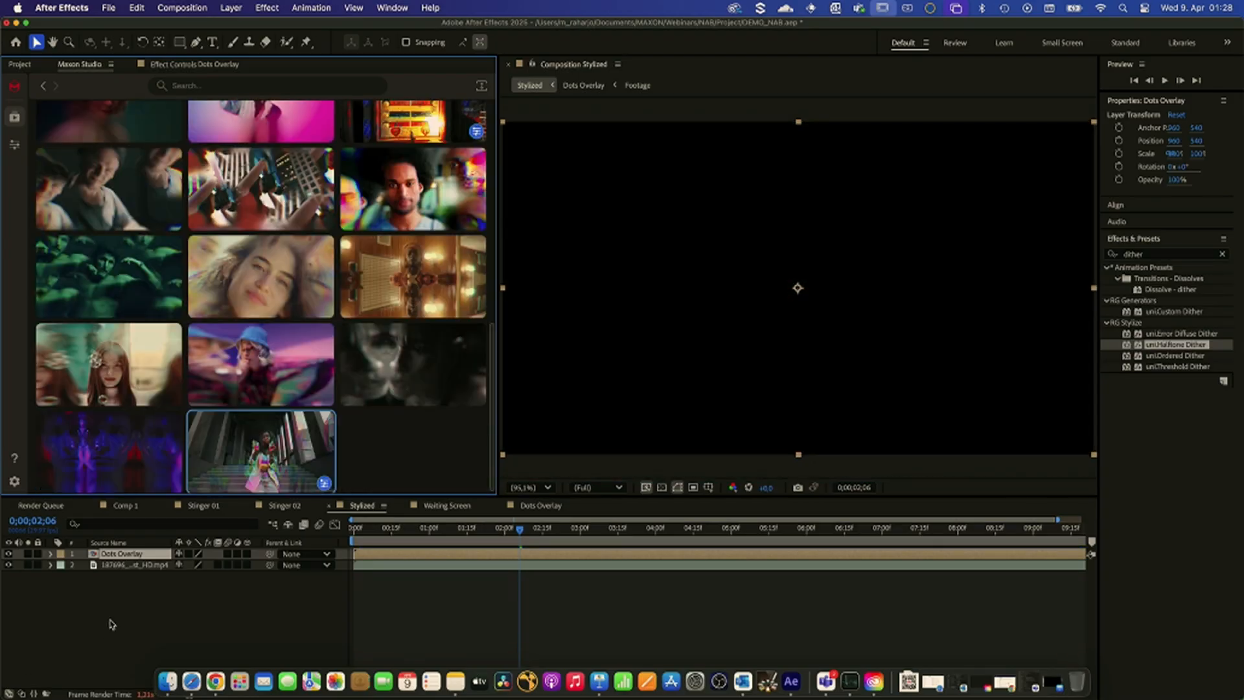
- Hide the news reporter layer and assign its clip as the footage of the newly applied Textureprint 1 capsule
click(14, 144)
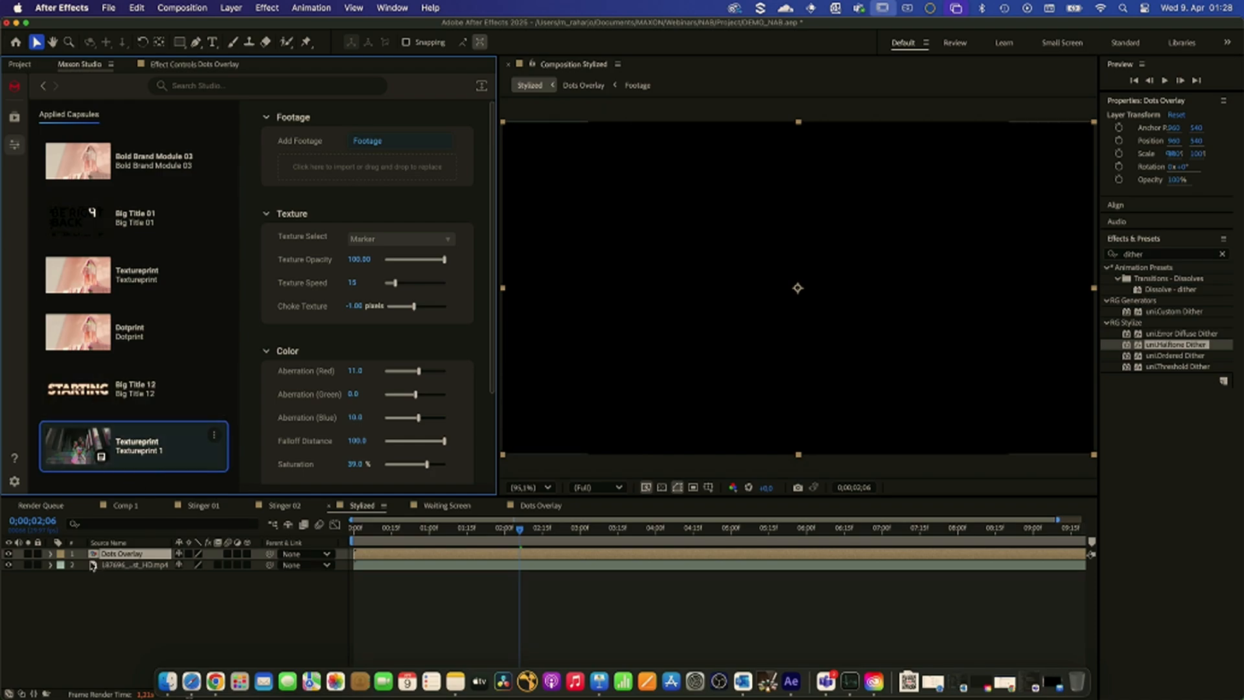
click(8, 564)
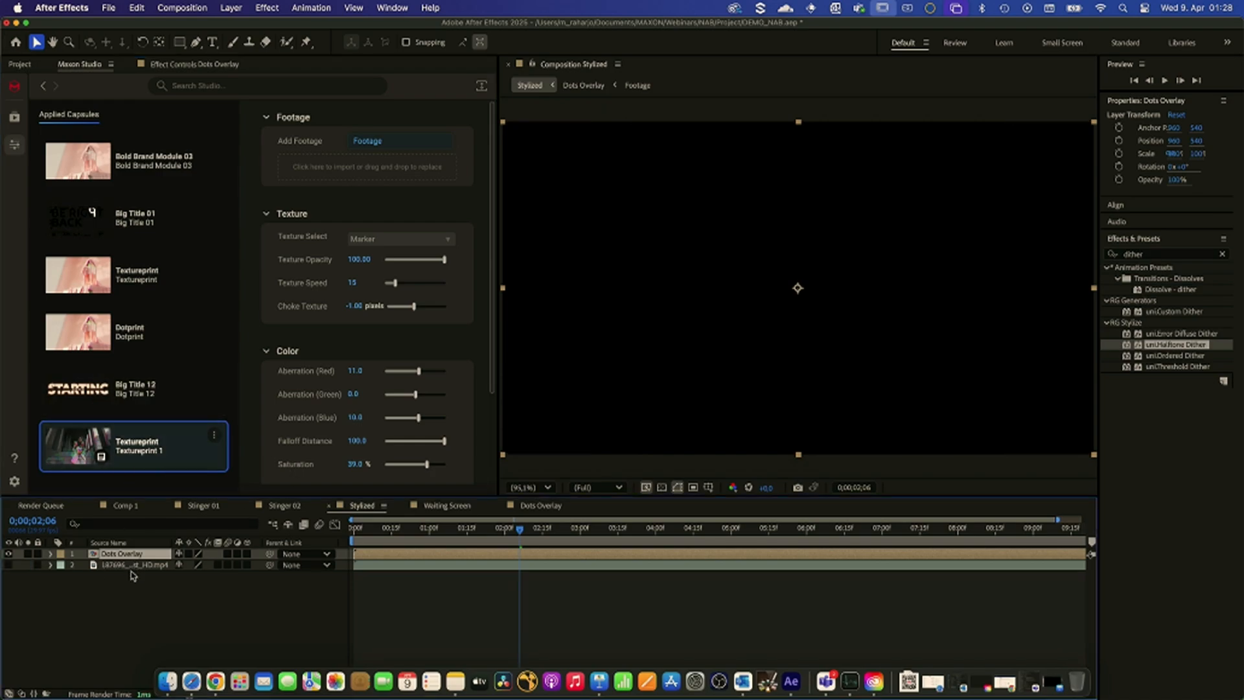
drag(131, 566, 419, 172)
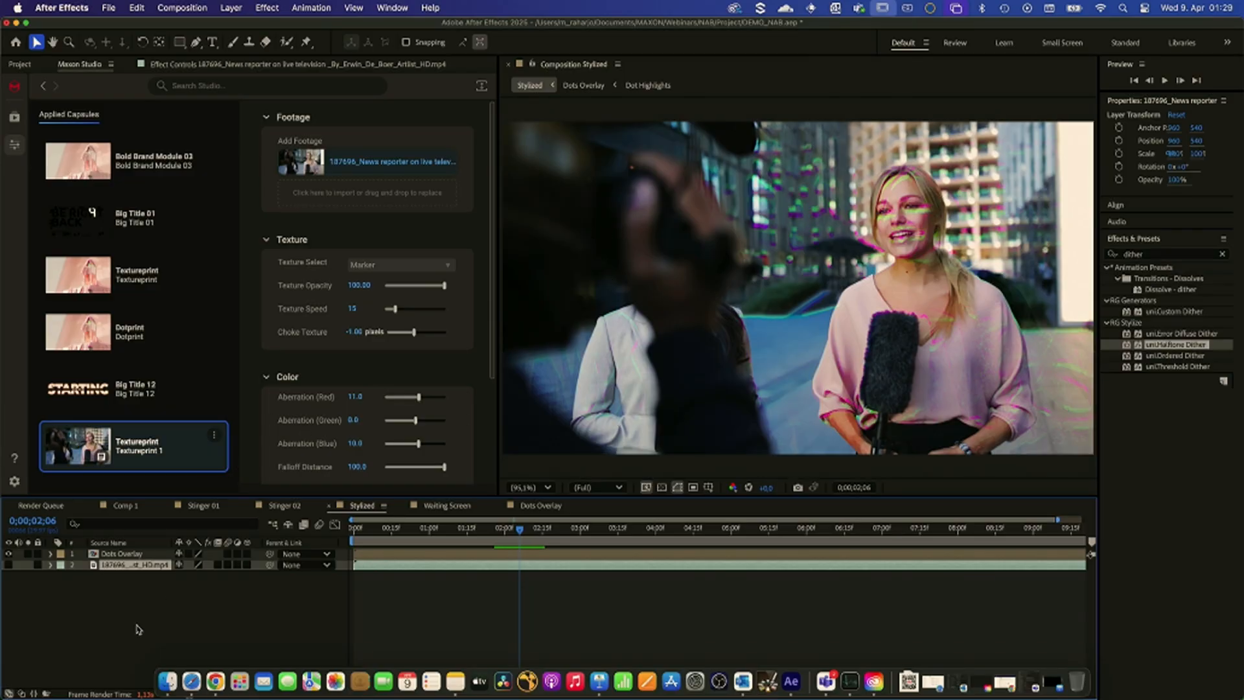
- Open the Dots Overlay precomposition in Stylized, toggle the Dot Highlights layer off and on, and select the news reporter clip
click(114, 554)
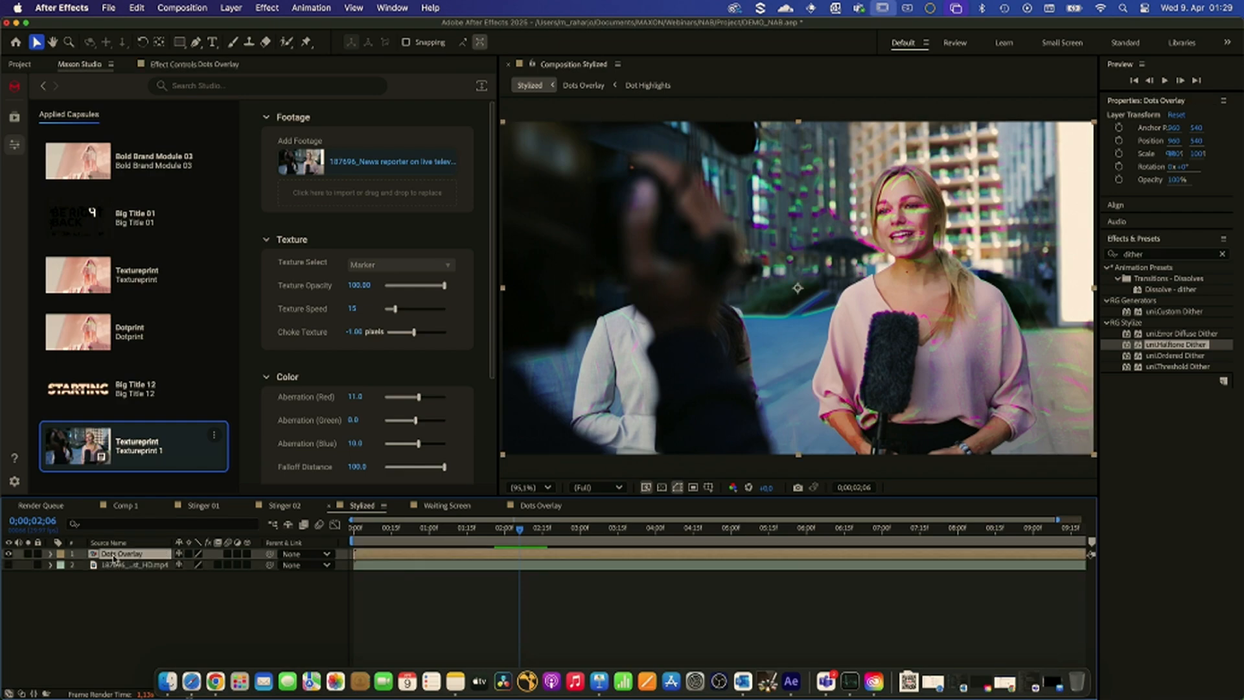
double_click(115, 556)
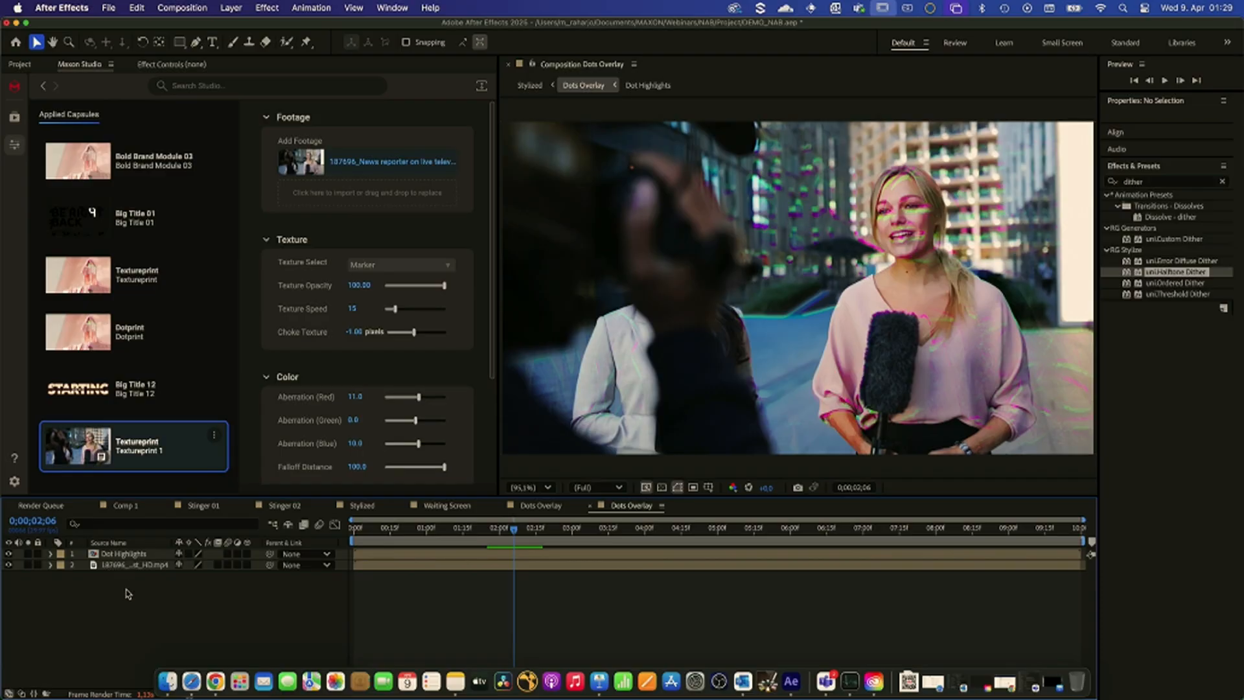
click(114, 555)
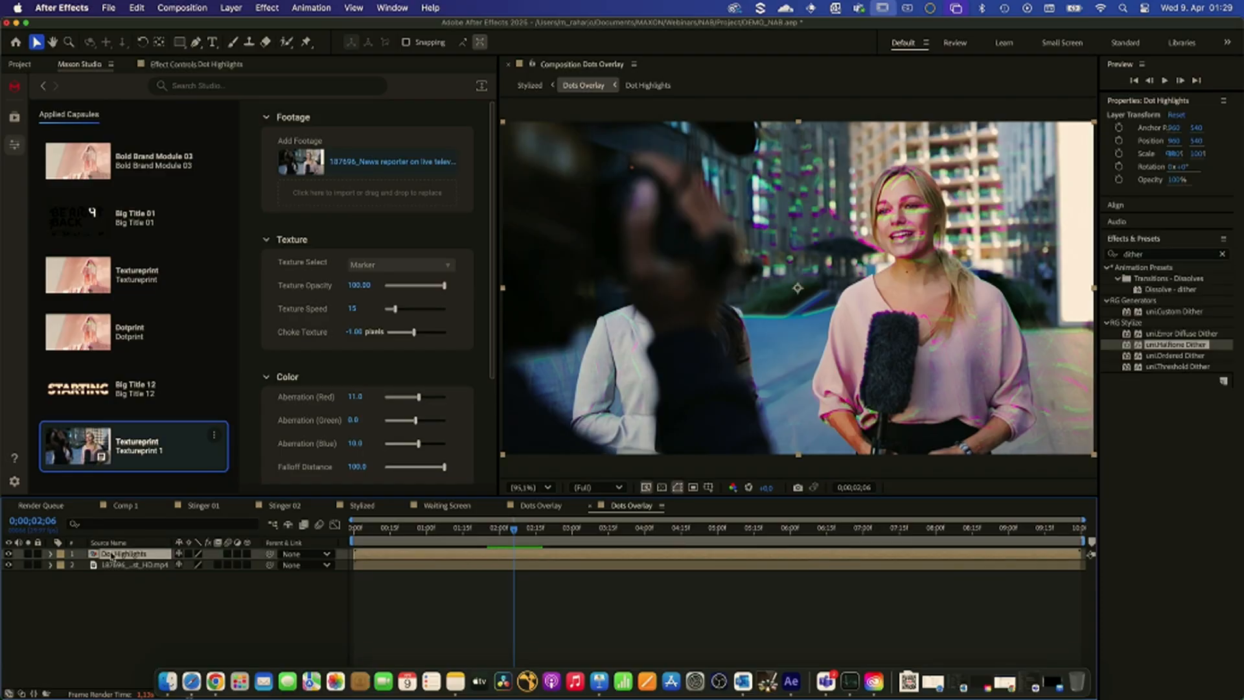
click(8, 555)
click(8, 555)
click(131, 566)
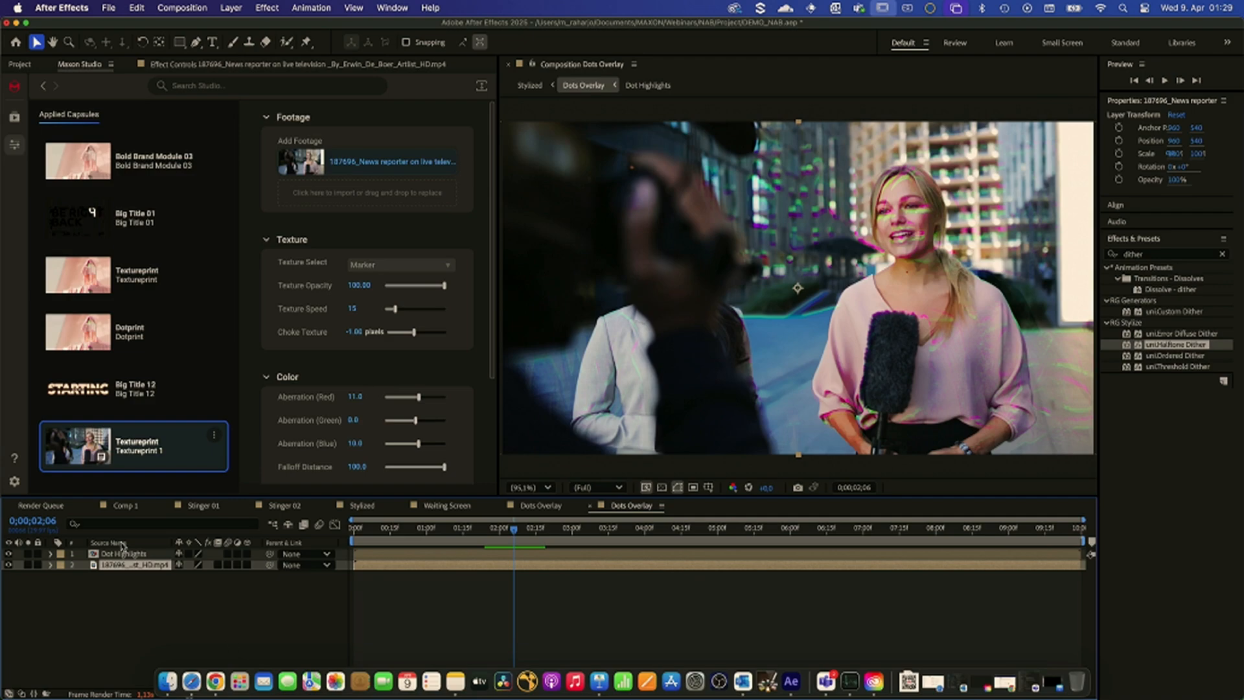
- Apply the Cartoon Overlay capsule to the Dots Overlay precomposition and place its layer between Dot Highlights and the news reporter clip
click(15, 118)
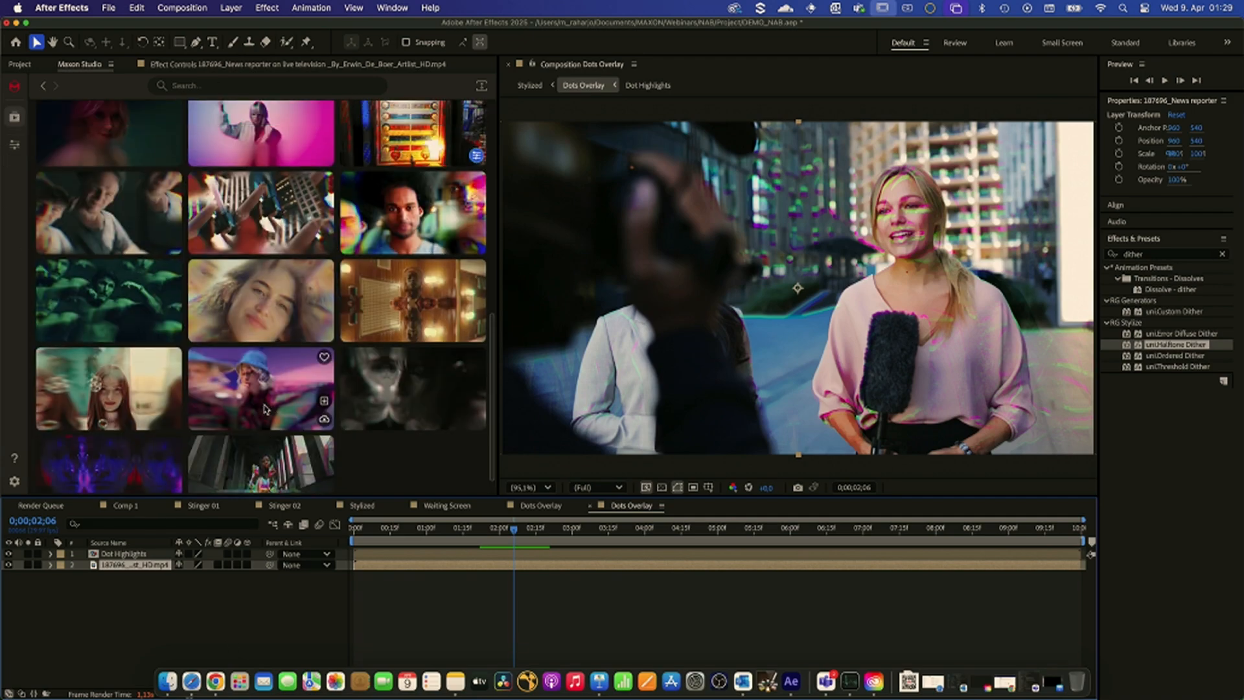
scroll(264, 406, up, 5)
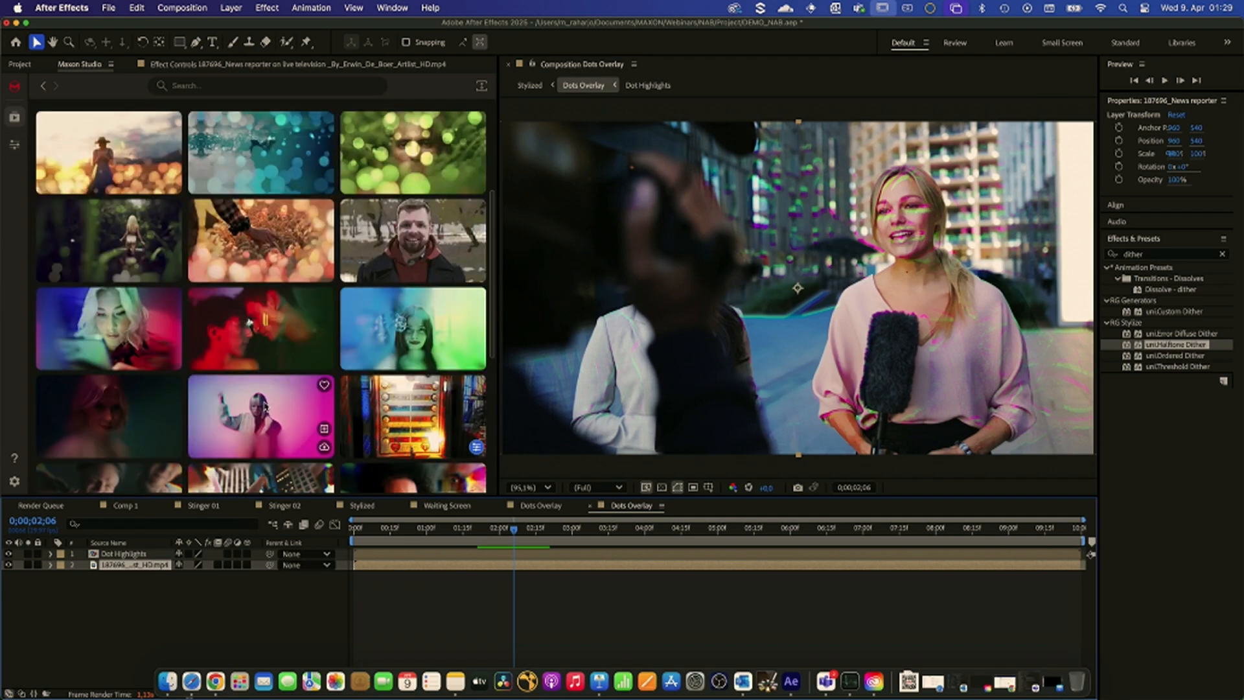
click(429, 243)
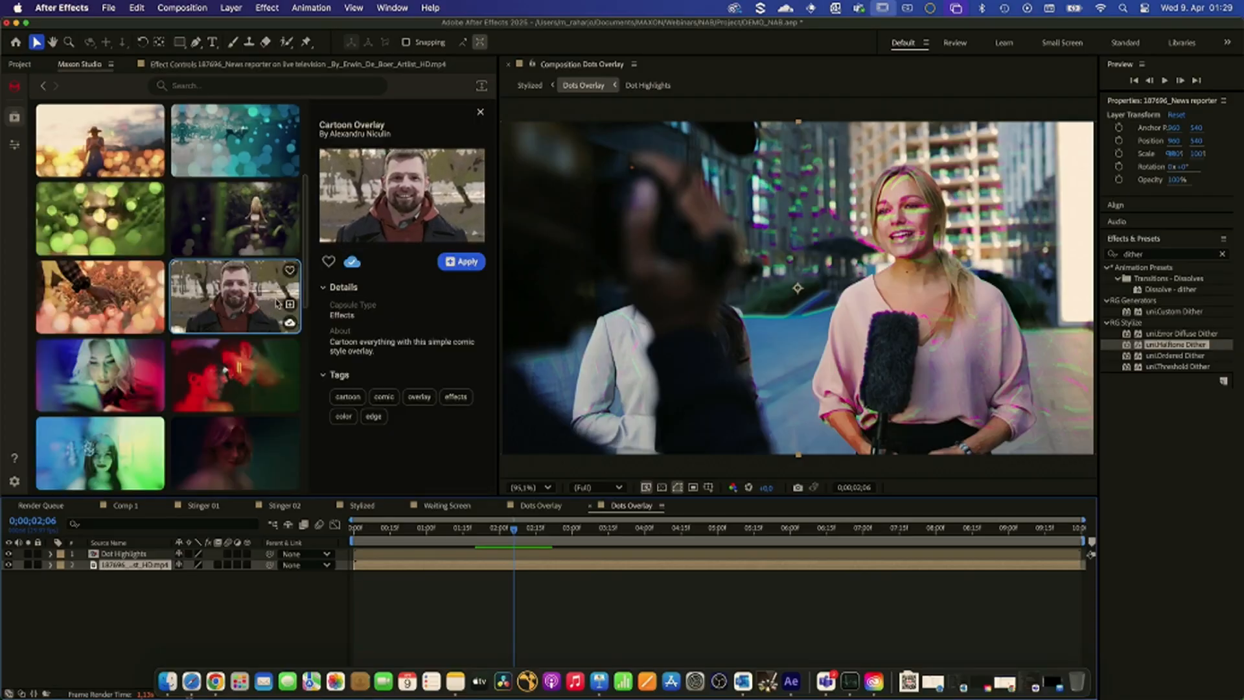
click(289, 304)
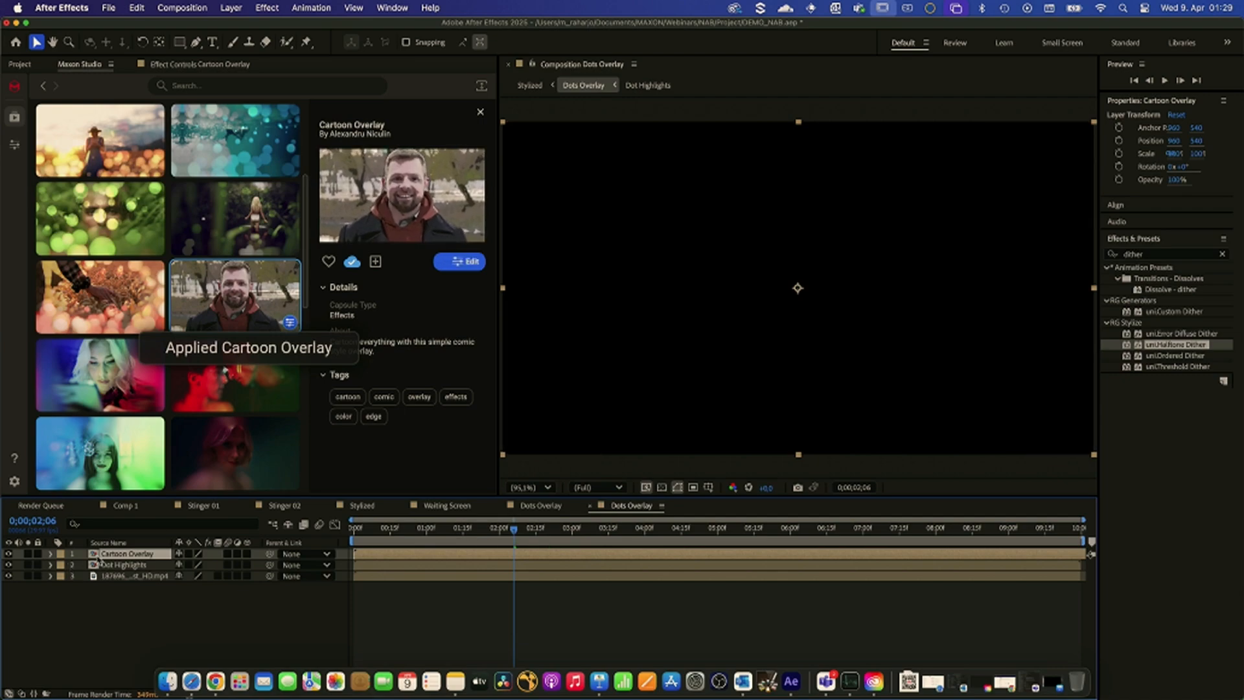
drag(290, 308, 125, 572)
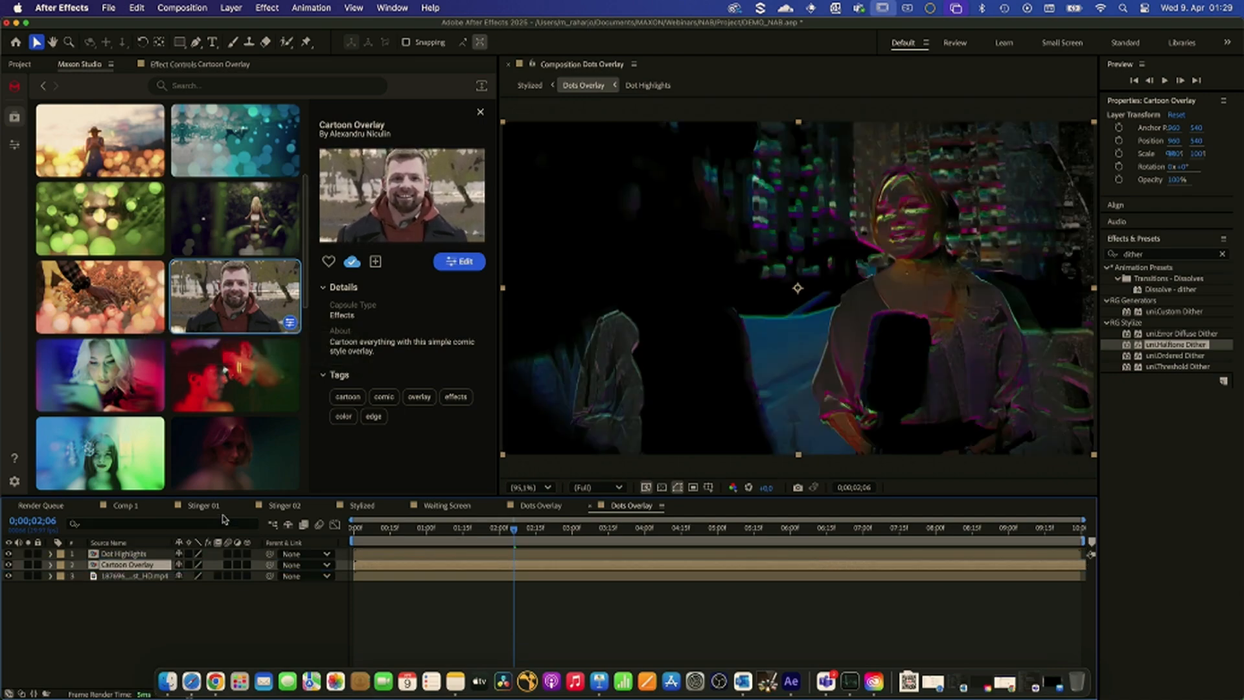
- Assign the news reporter clip as Cartoon Overlay's footage, and close the Dots Overlay precomposition to return to Stylized
click(15, 144)
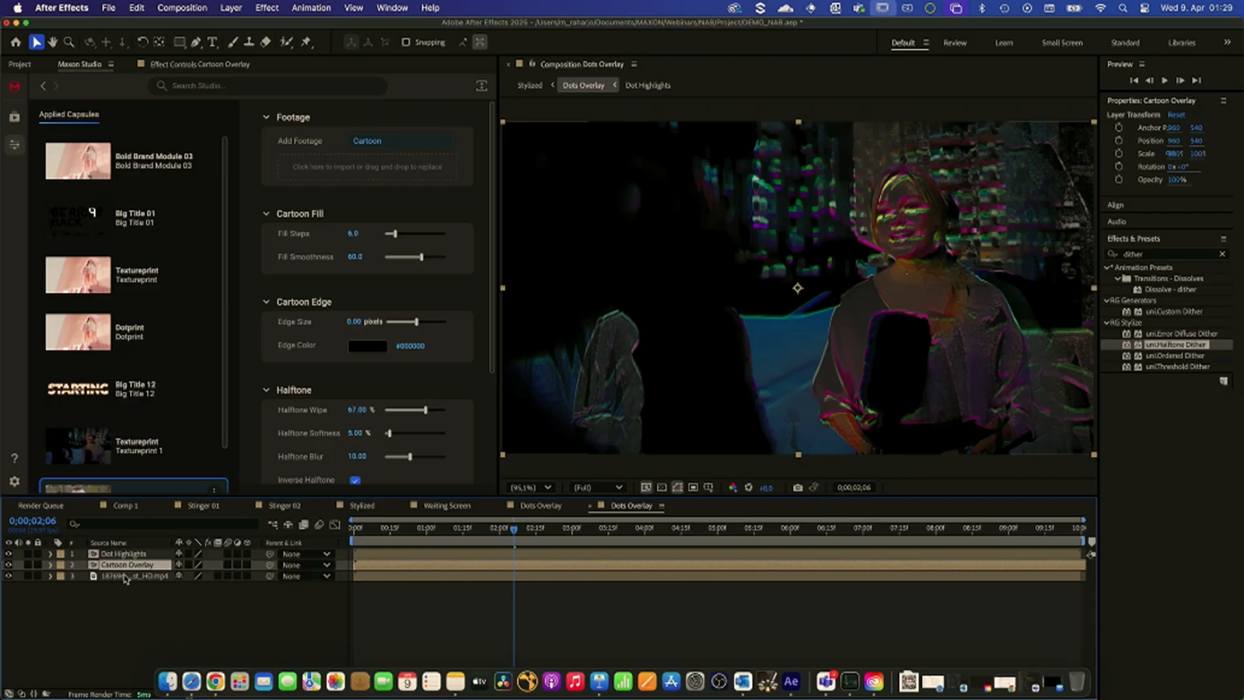
drag(128, 576, 393, 172)
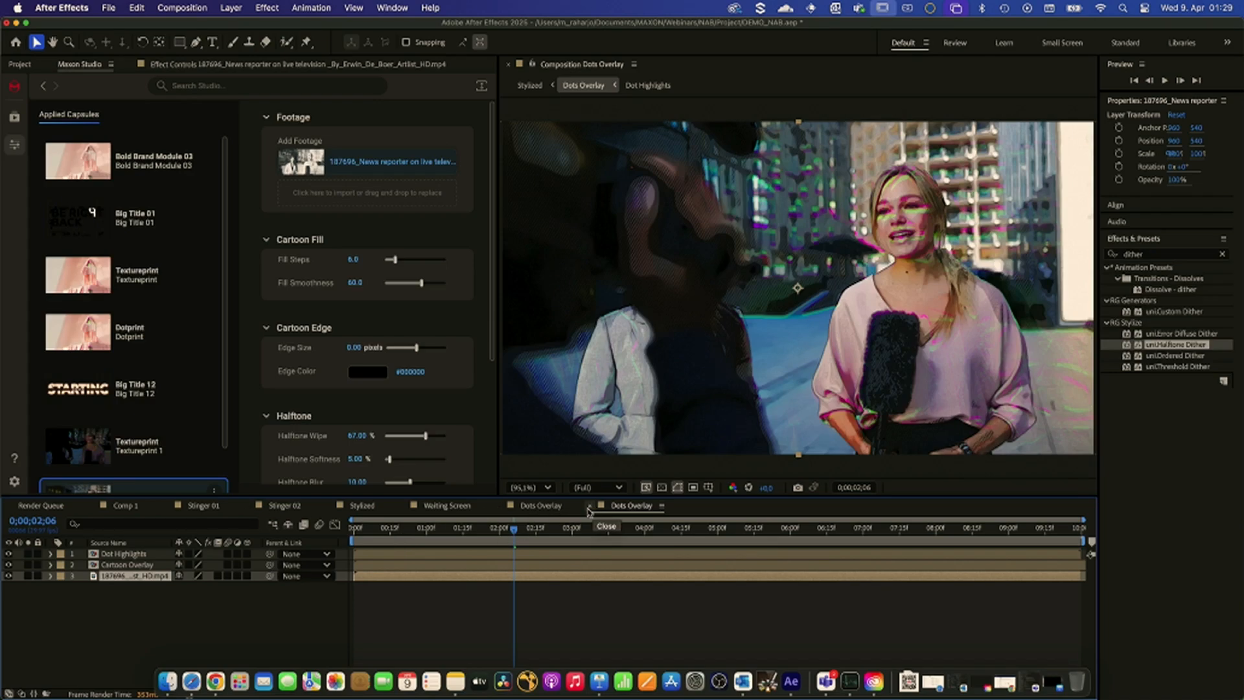
click(533, 509)
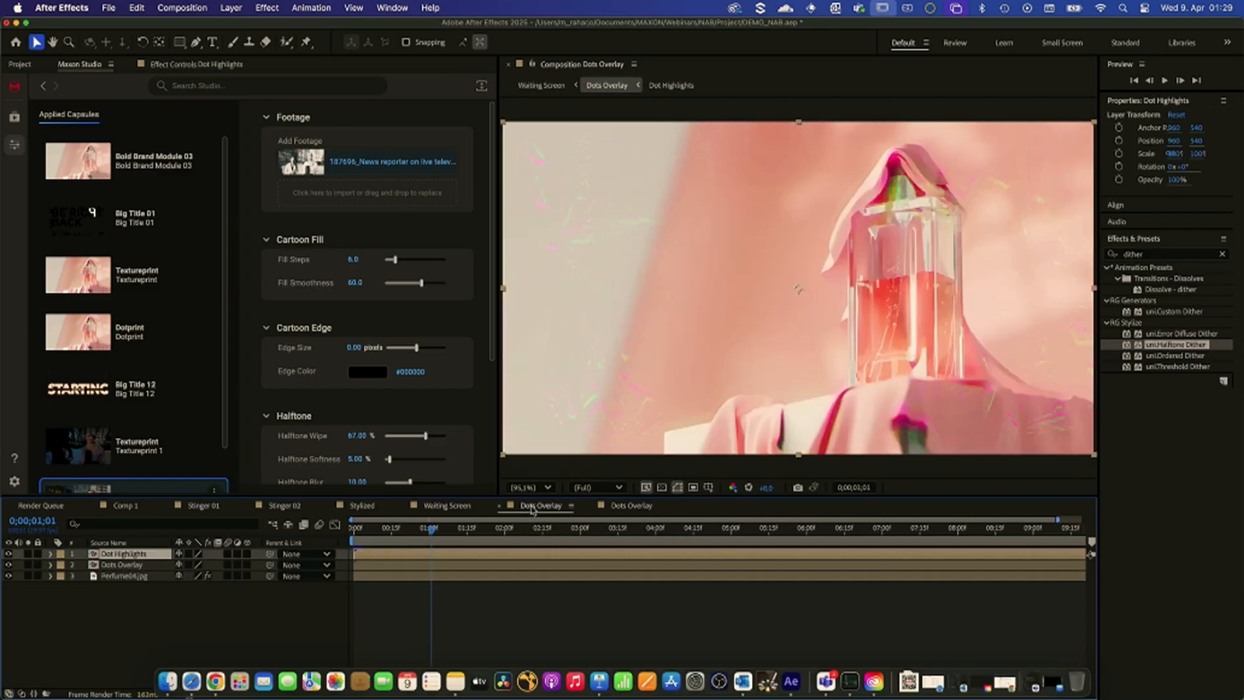
click(373, 509)
click(587, 509)
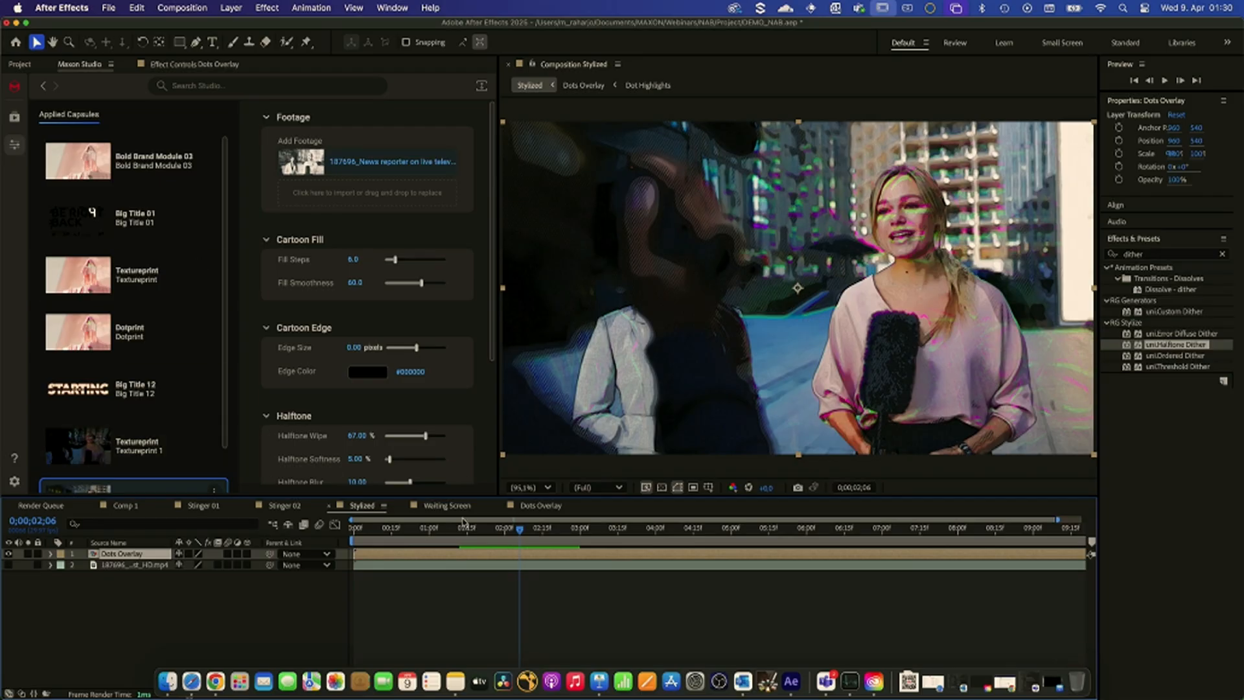
- Delete the Dot Highlights, Dots Overlay and Perfume04.jpg layers from the Waiting Screen's Dots Overlay composition
click(529, 506)
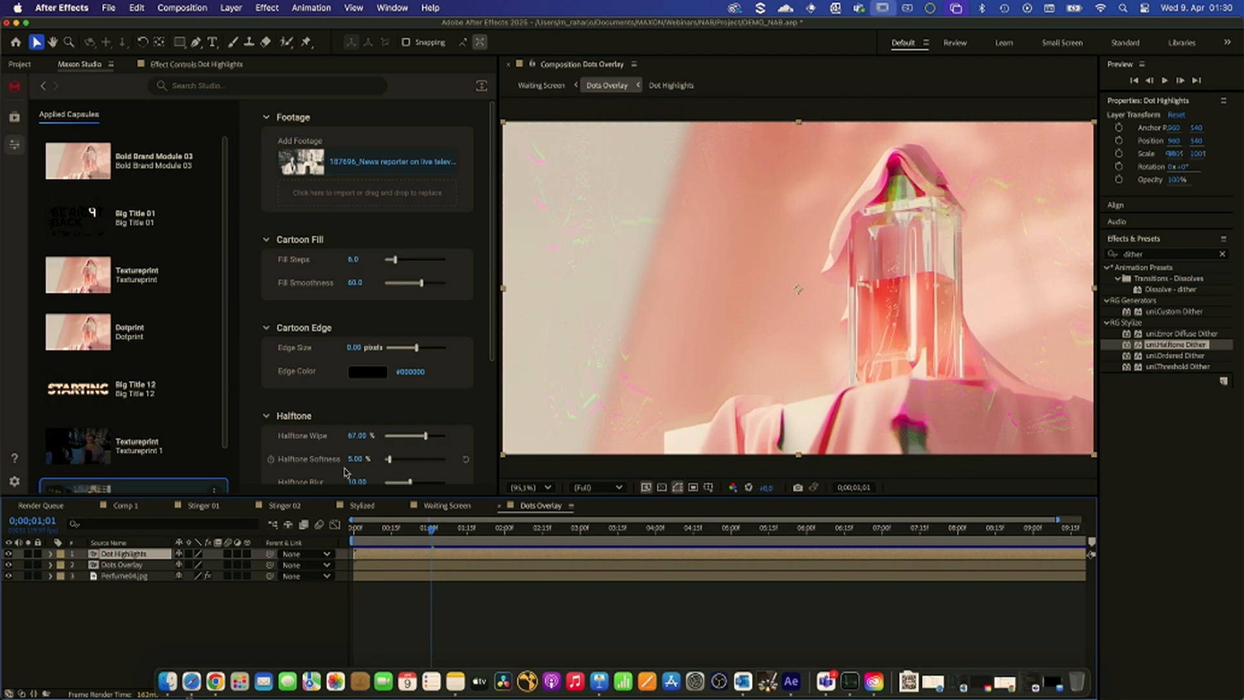
click(116, 577)
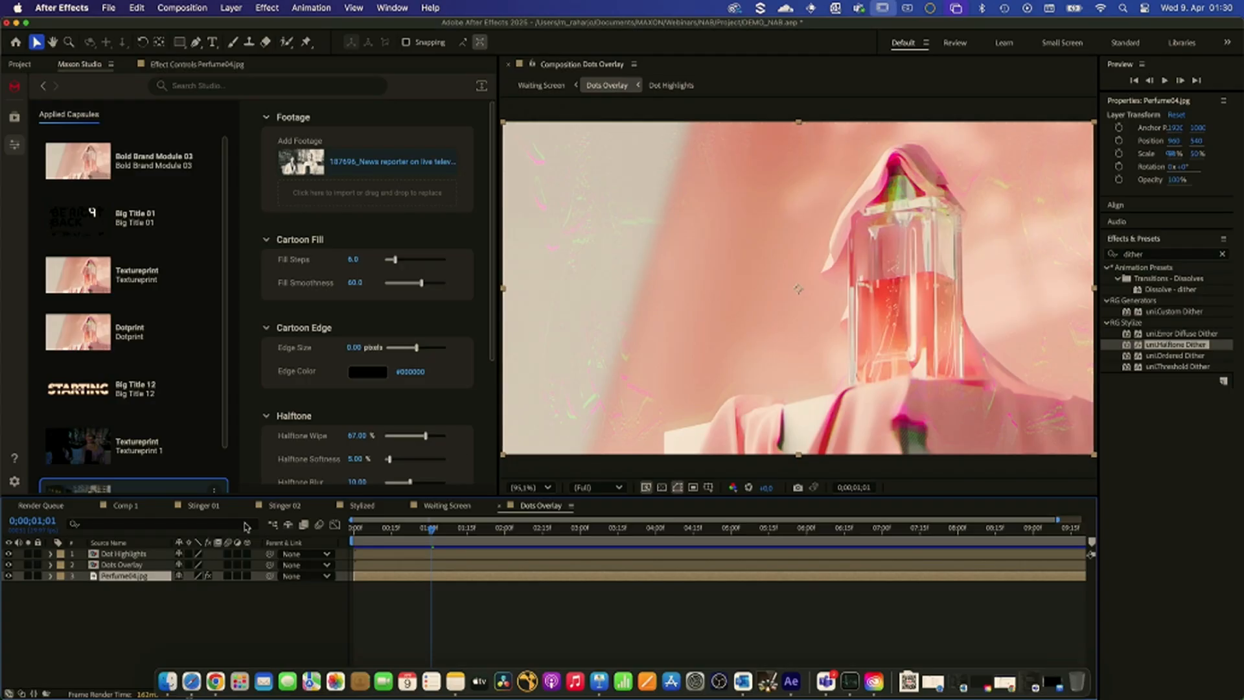
click(113, 565)
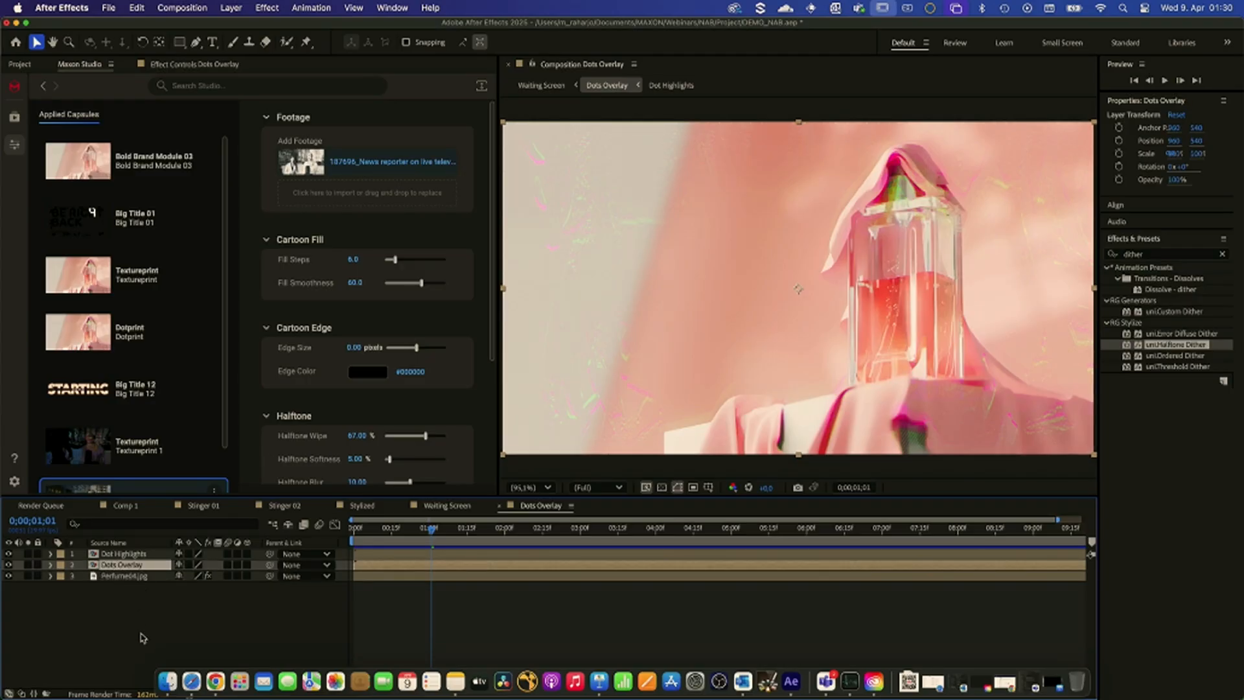
drag(138, 634, 127, 556)
key(Delete)
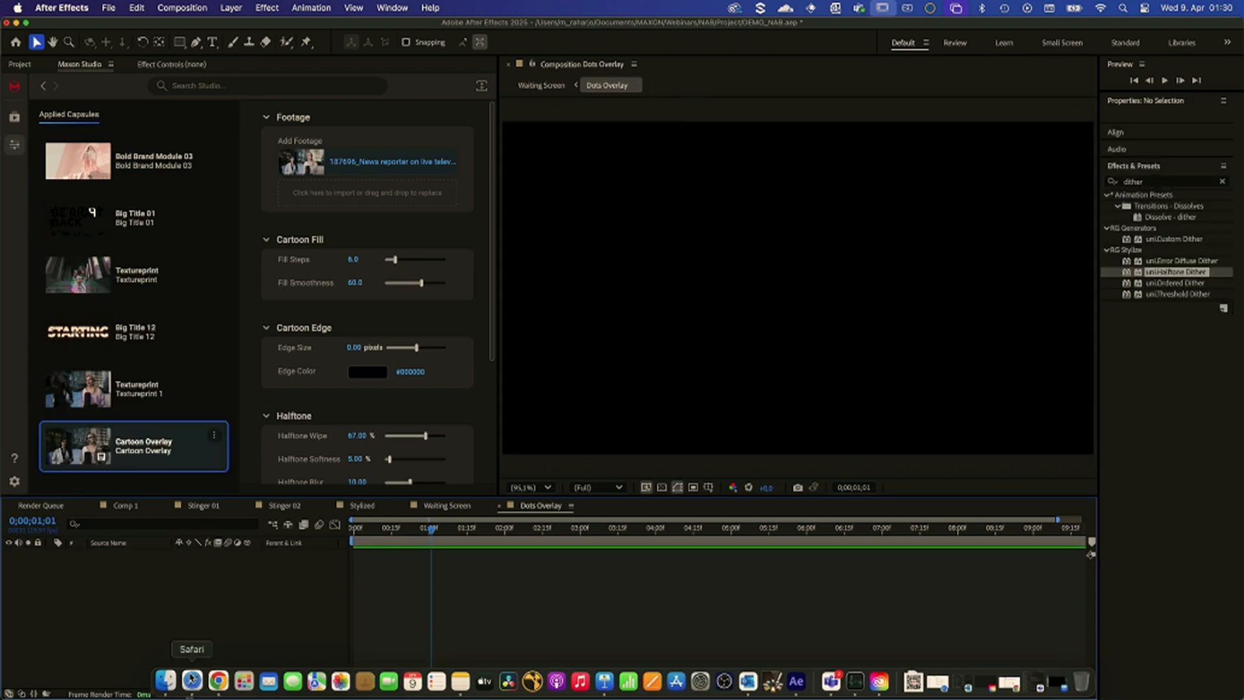
- Add Perfume04.jpg from Documents > NAB > Perfume to Dots Overlay, fitted to the composition size, and close the Stylized timeline
click(166, 678)
click(590, 403)
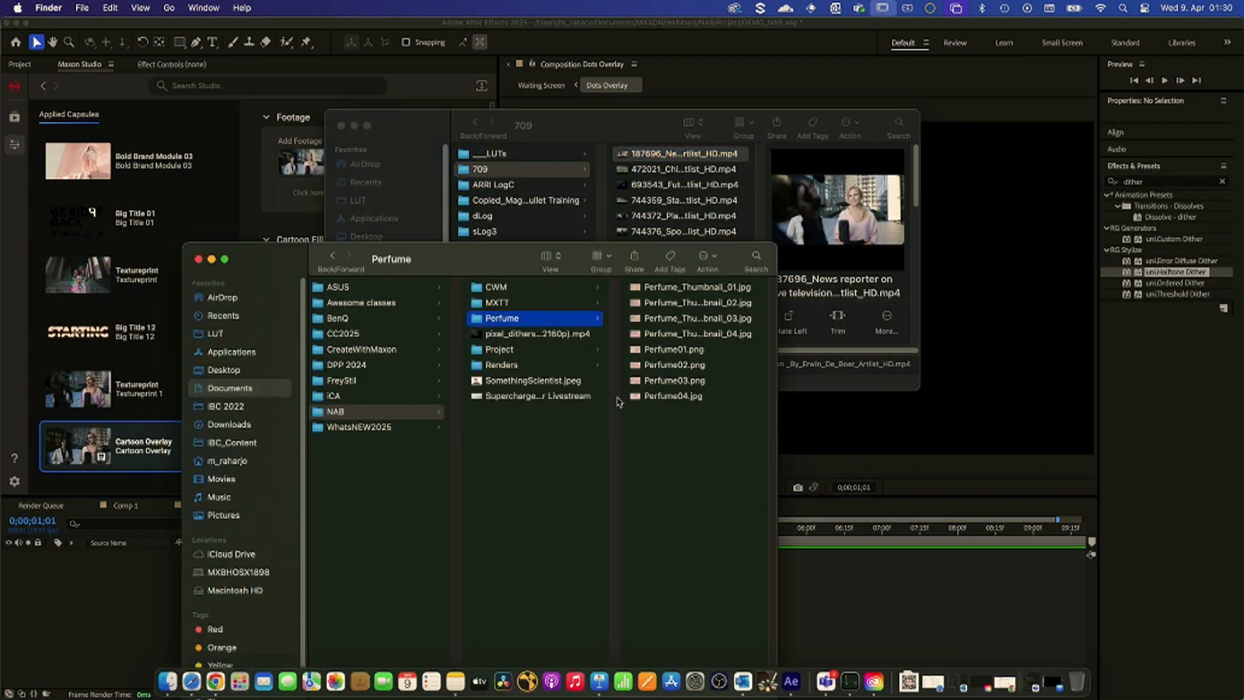
click(677, 396)
drag(521, 397, 109, 581)
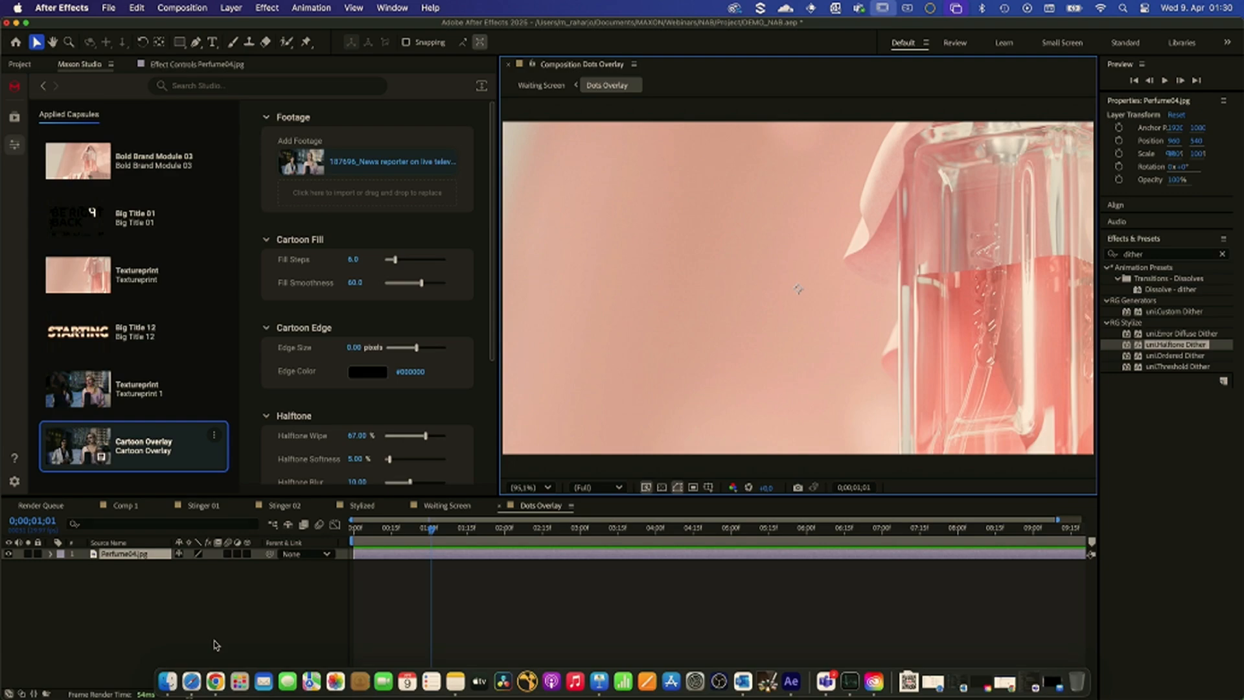
key(super+alt+f)
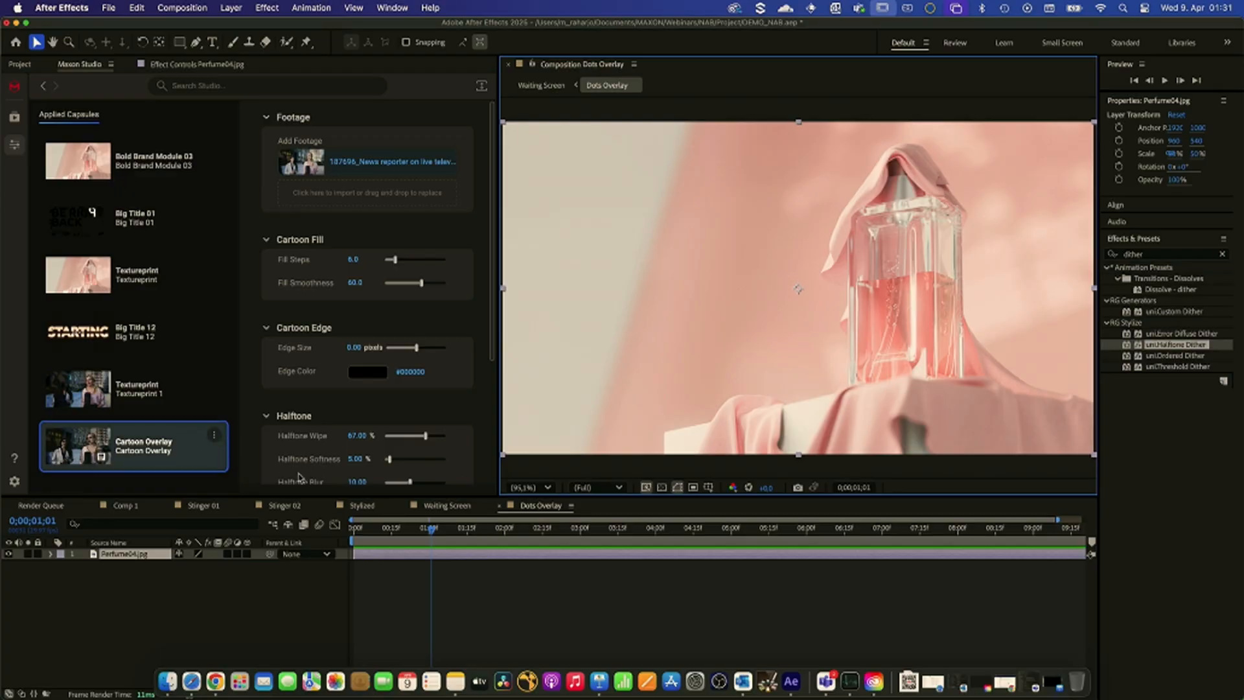
click(328, 506)
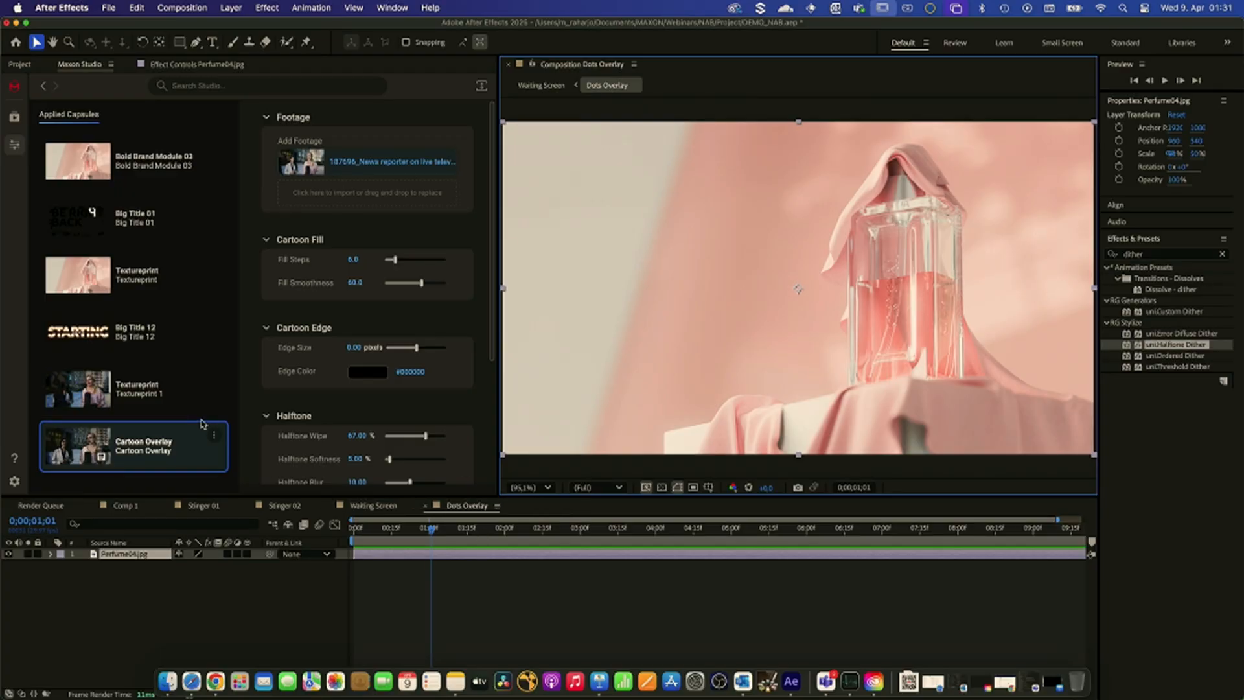
- Delete the Cartoon Overlay and Textureprint 1 instances from the applied capsules
click(214, 435)
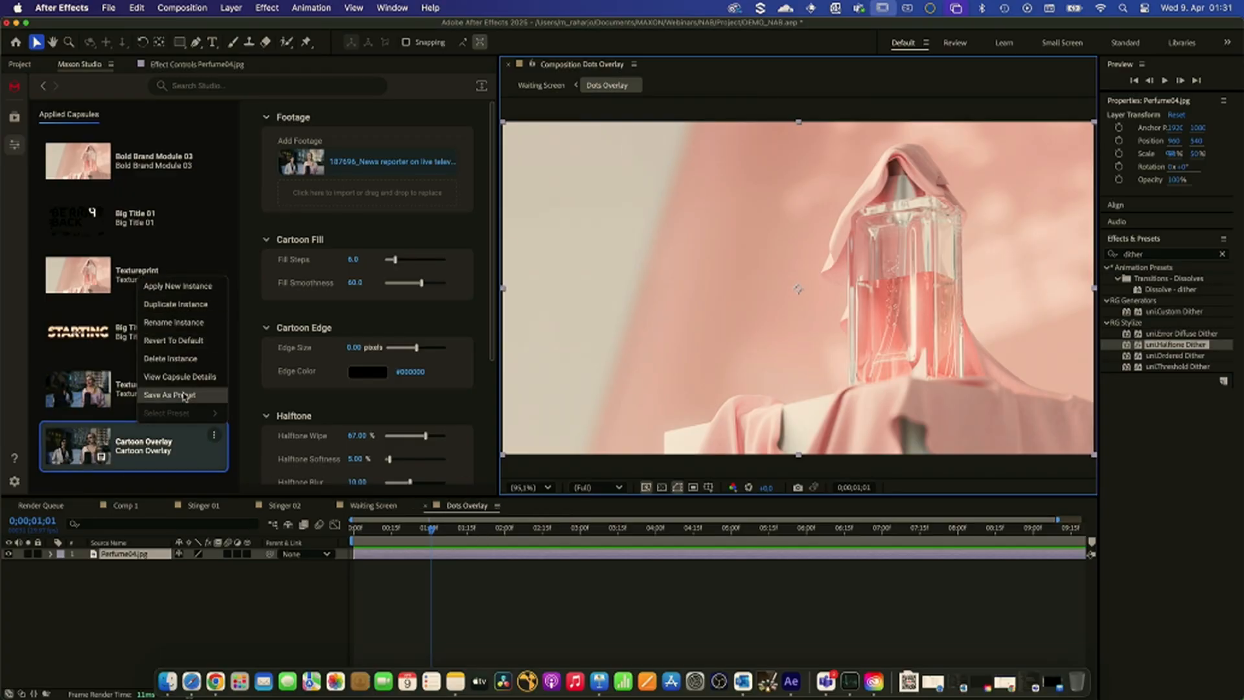
click(182, 358)
click(214, 377)
mouse_move(211, 356)
click(211, 302)
click(214, 377)
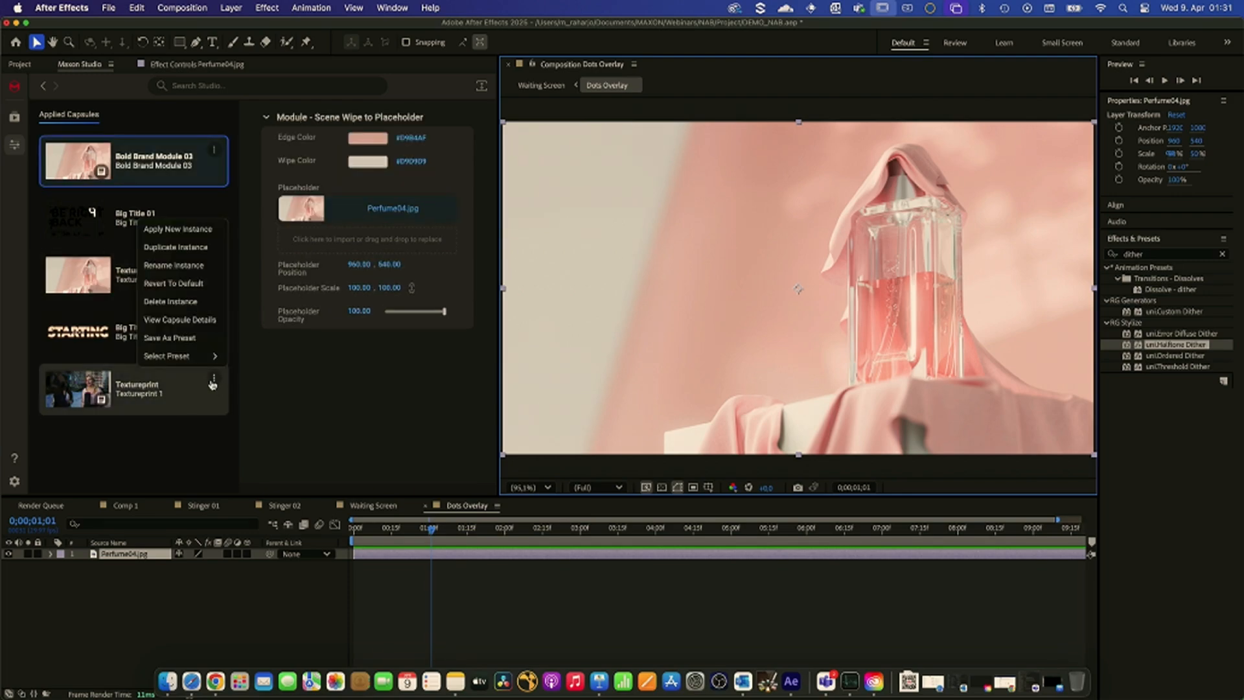
click(204, 324)
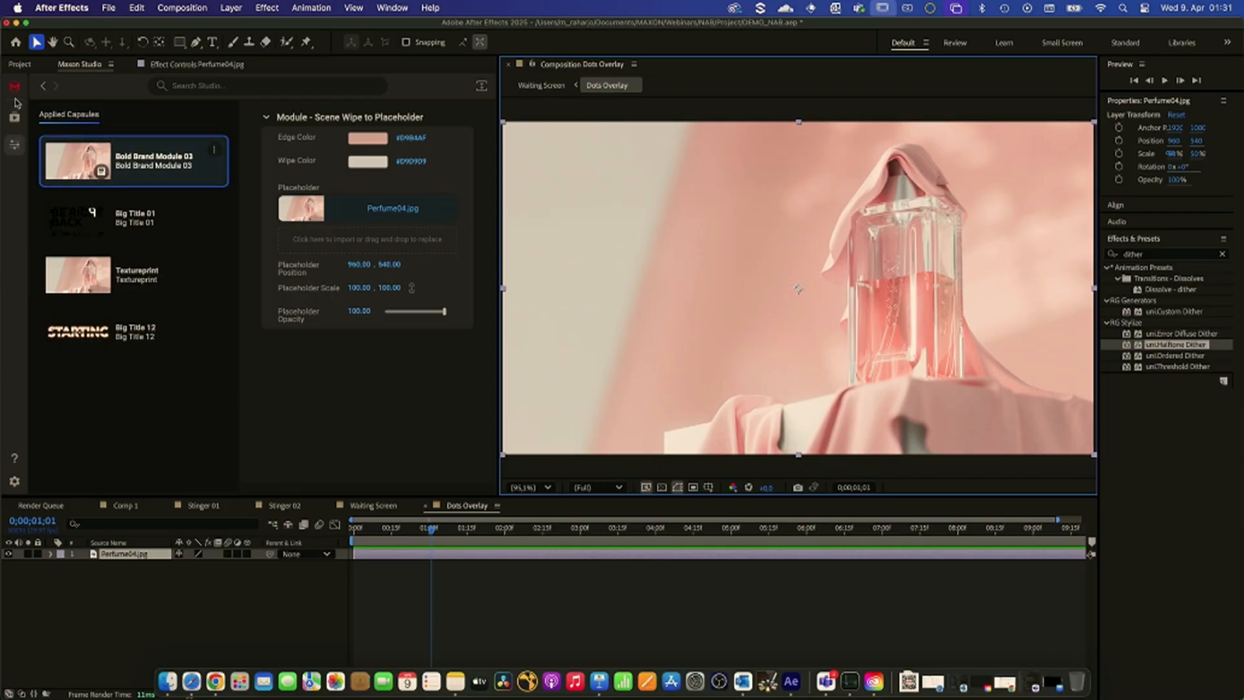
- Apply the Textureprint capsule to the Waiting Screen's Dots Overlay composition and assign the Perfume04.jpg layer as its footage
click(6, 121)
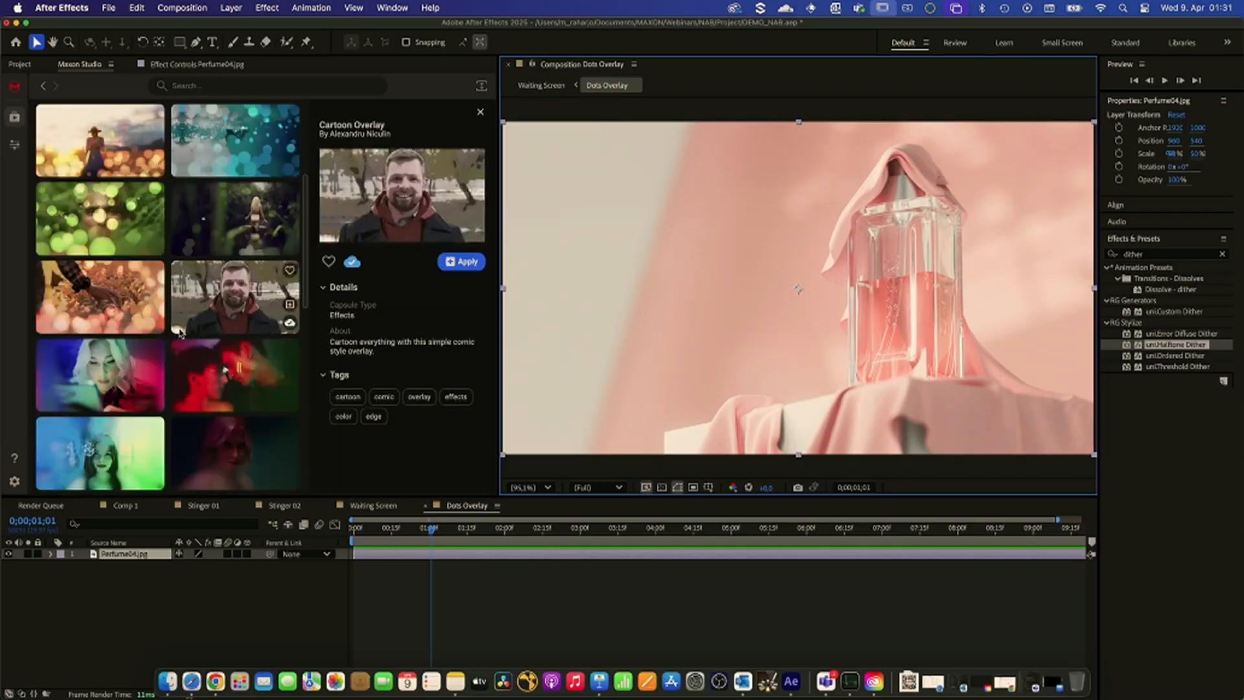
scroll(220, 369, down, 5)
scroll(220, 369, down, 5)
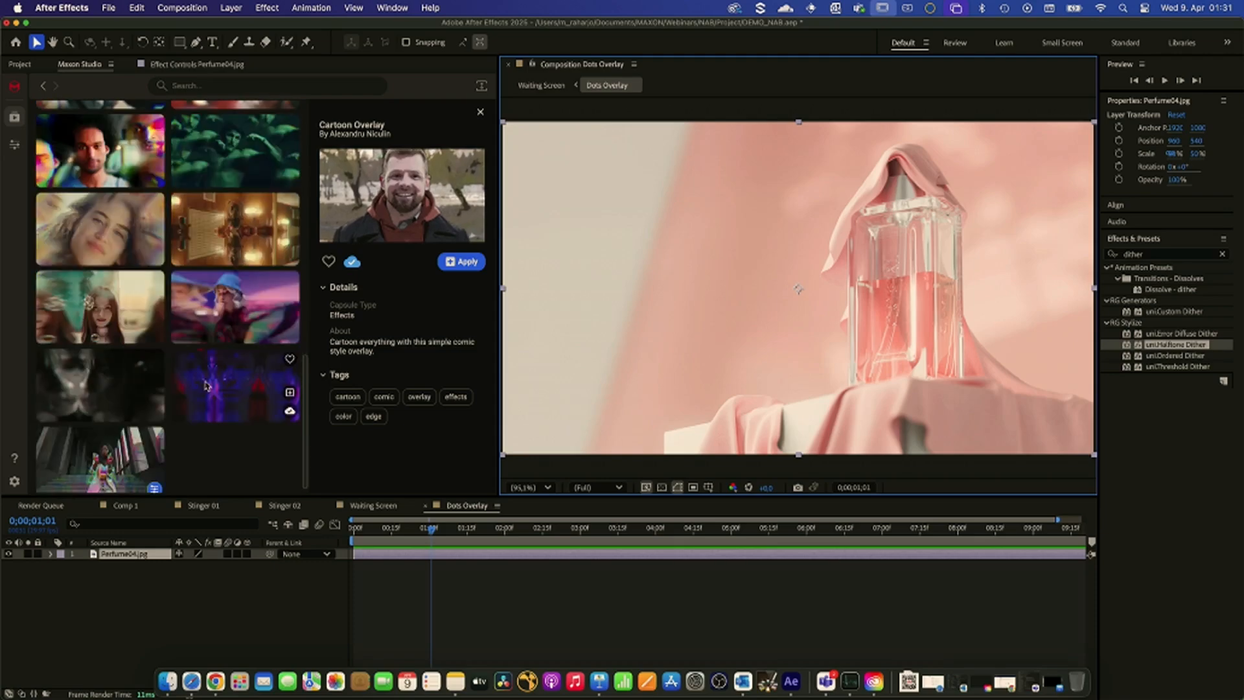
click(154, 481)
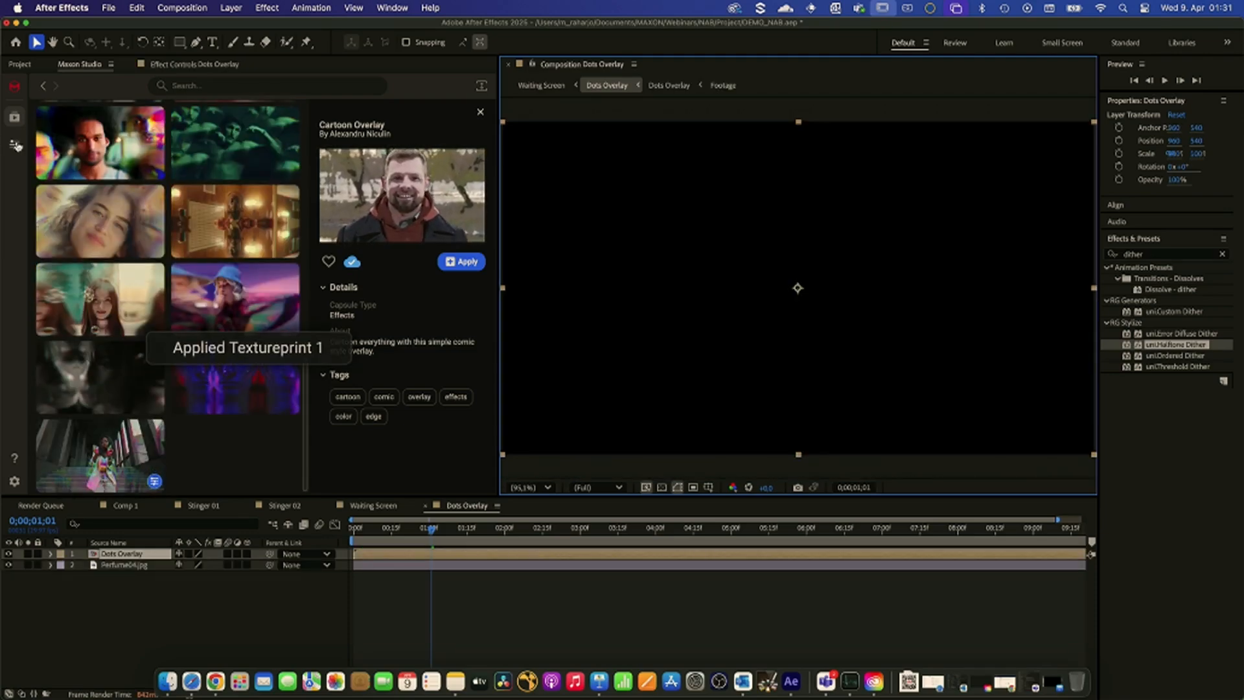
double_click(118, 565)
drag(120, 564, 386, 170)
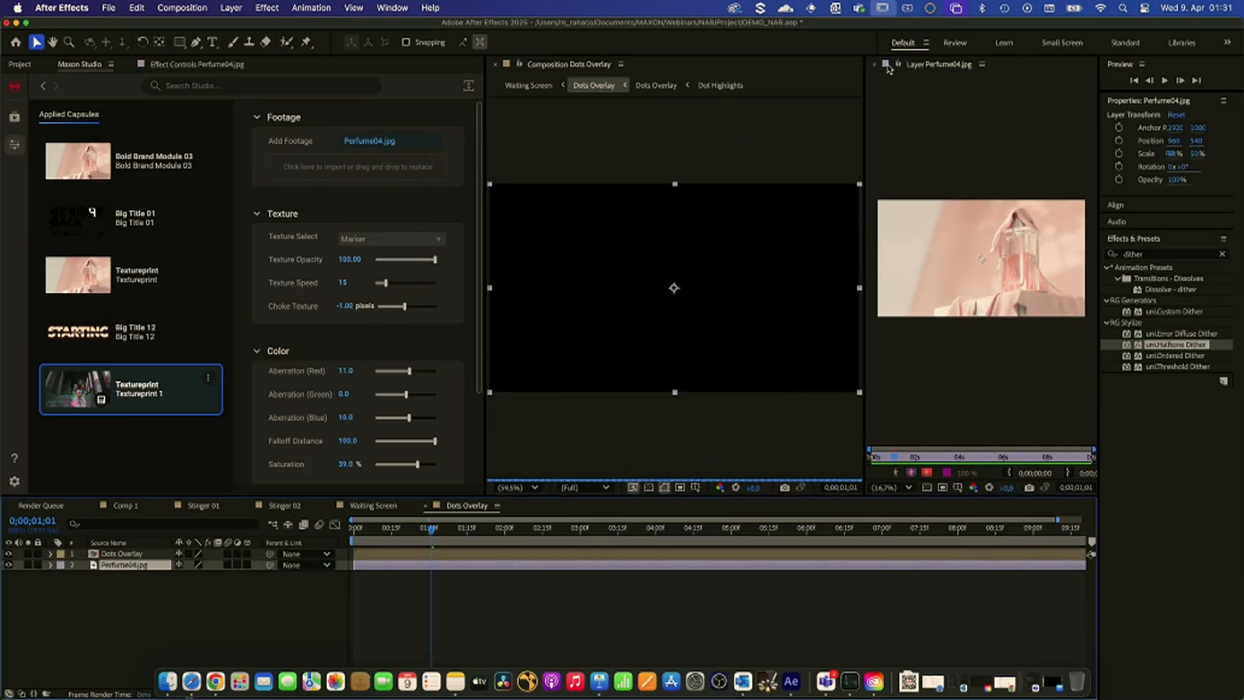
click(874, 64)
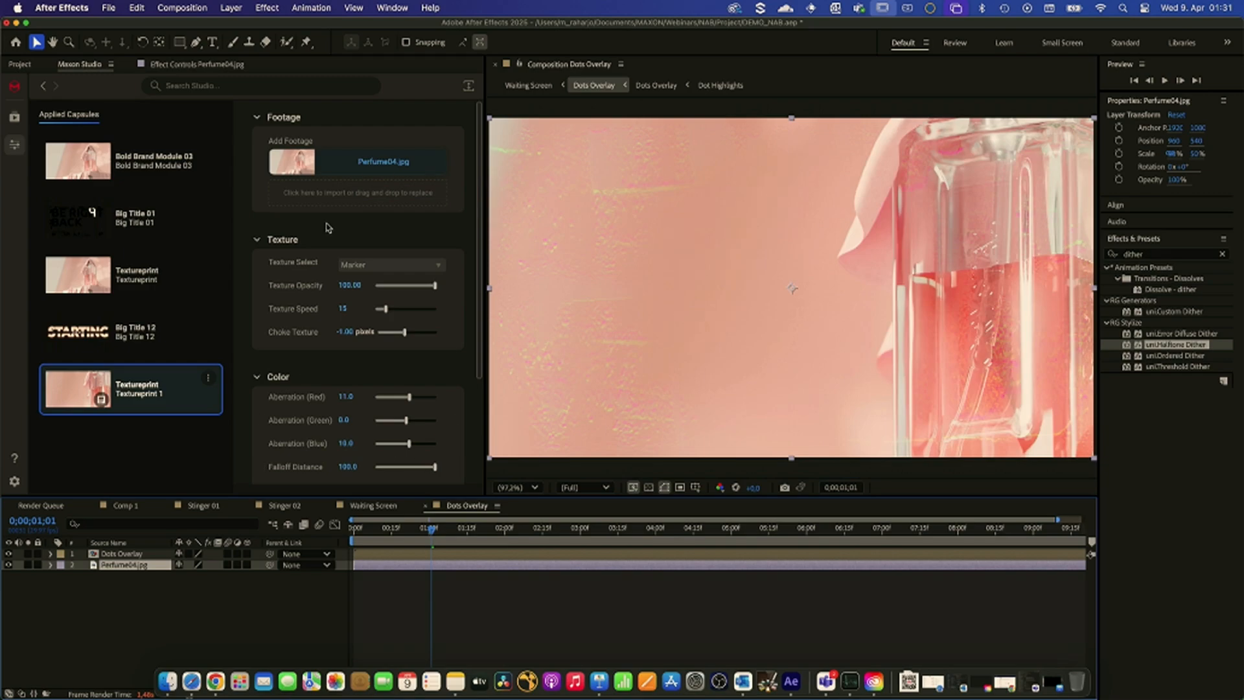
- Fit Perfume04.jpg to the composition size in Textureprint's nested Dots Overlay and Dot Highlights precompositions, and close both timelines
click(120, 554)
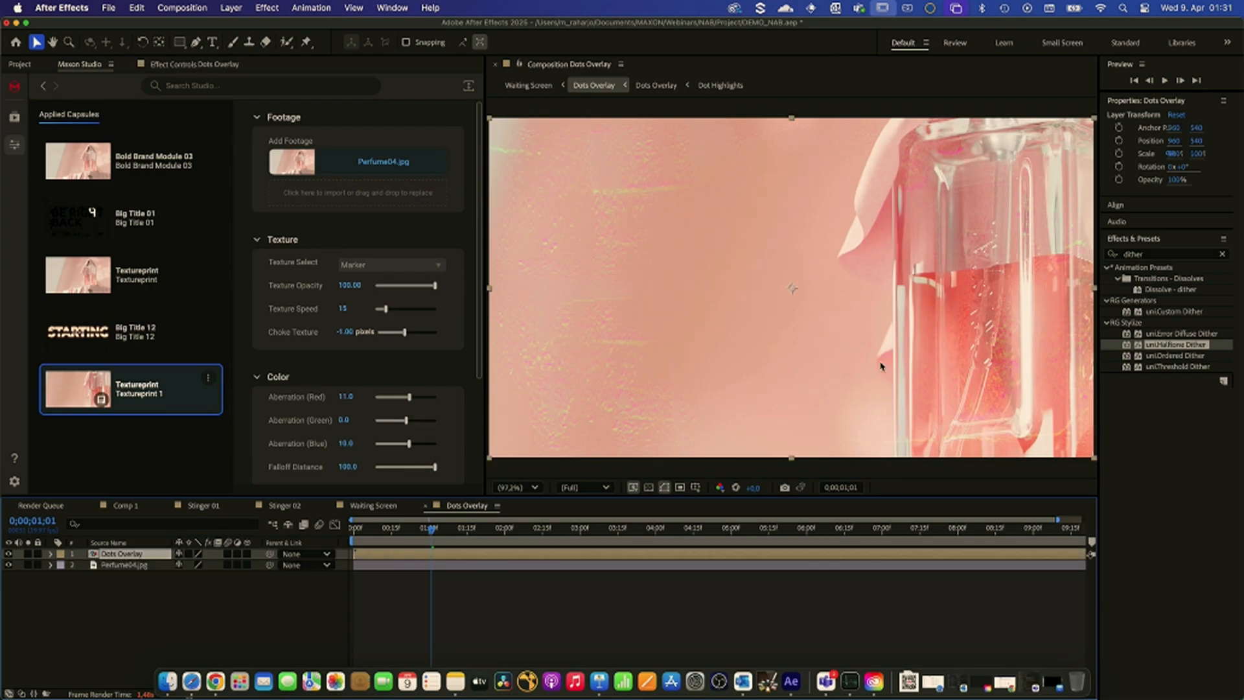
double_click(120, 553)
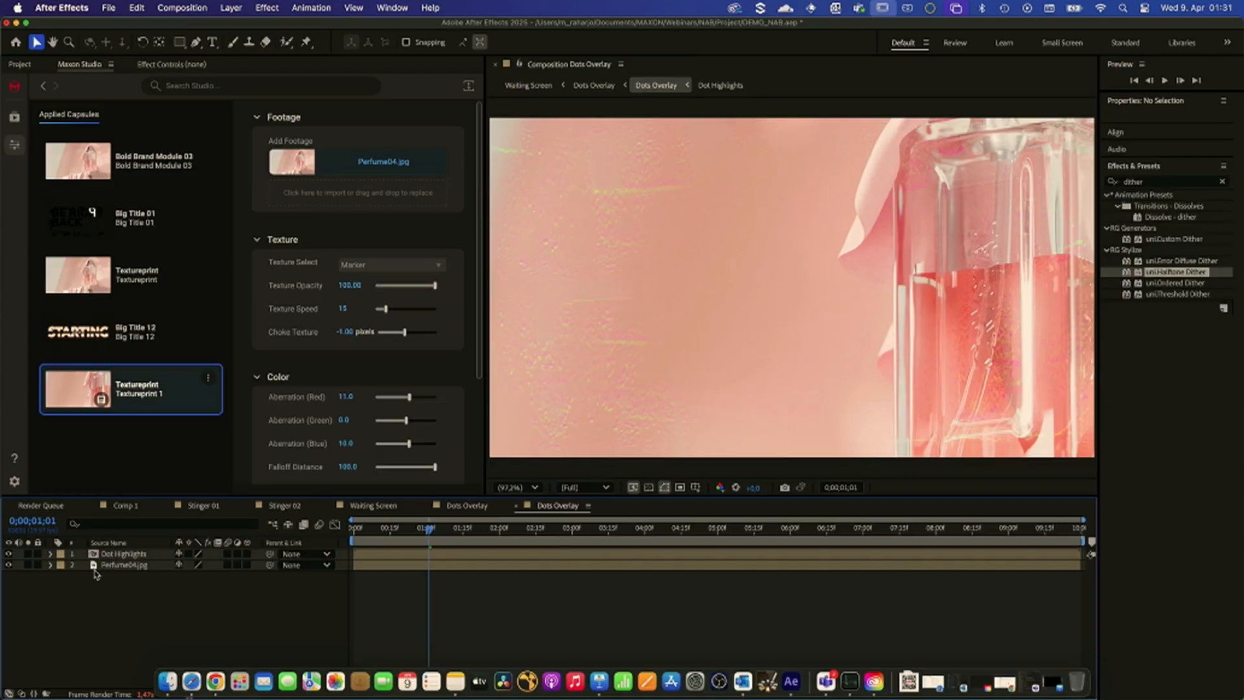
click(116, 566)
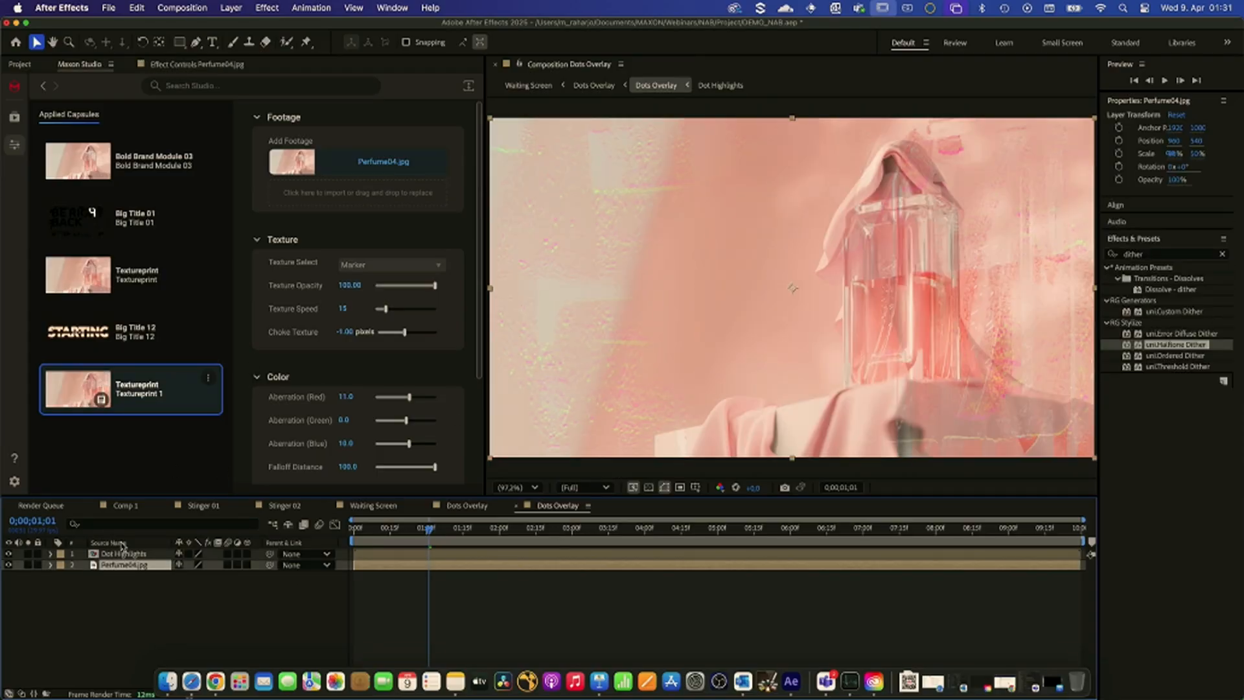
double_click(123, 553)
click(126, 576)
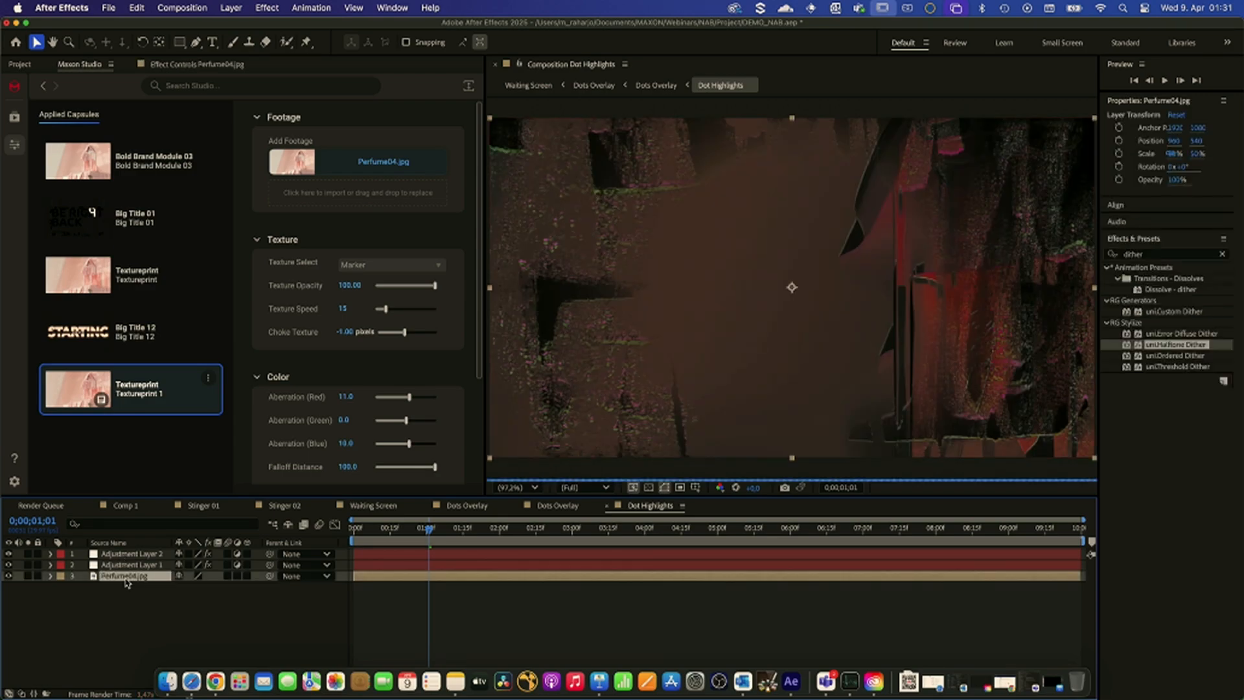
click(606, 506)
click(515, 506)
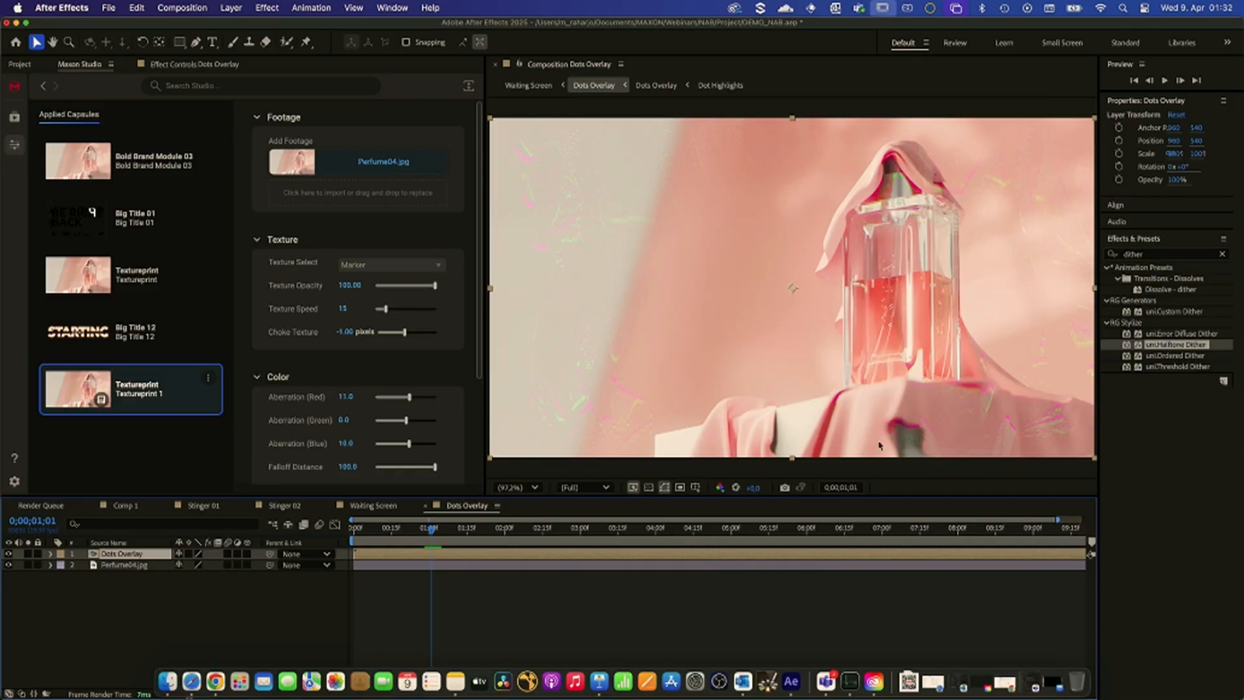
- Apply the Dotprint capsule inside Textureprint's Dots Overlay precomposition, placed between Dot Highlights and Perfume04.jpg, with Perfume04.jpg assigned as its footage
double_click(111, 555)
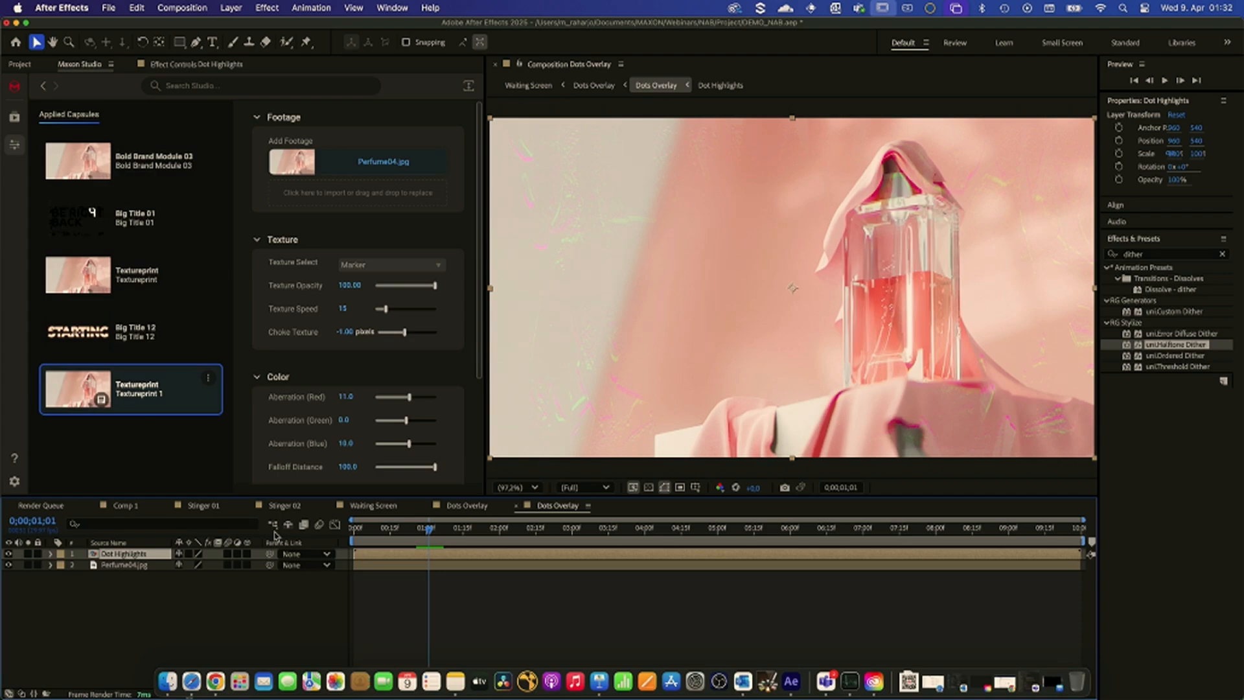
click(4, 120)
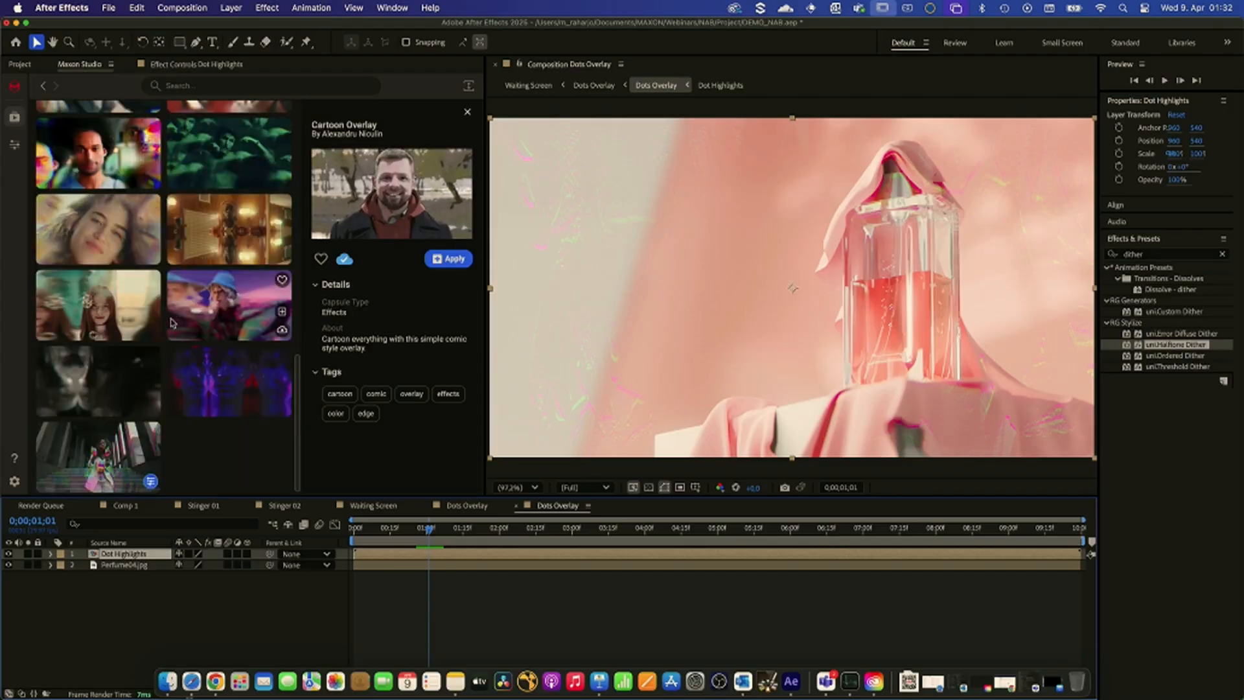
scroll(168, 311, down, 5)
scroll(198, 220, up, 3)
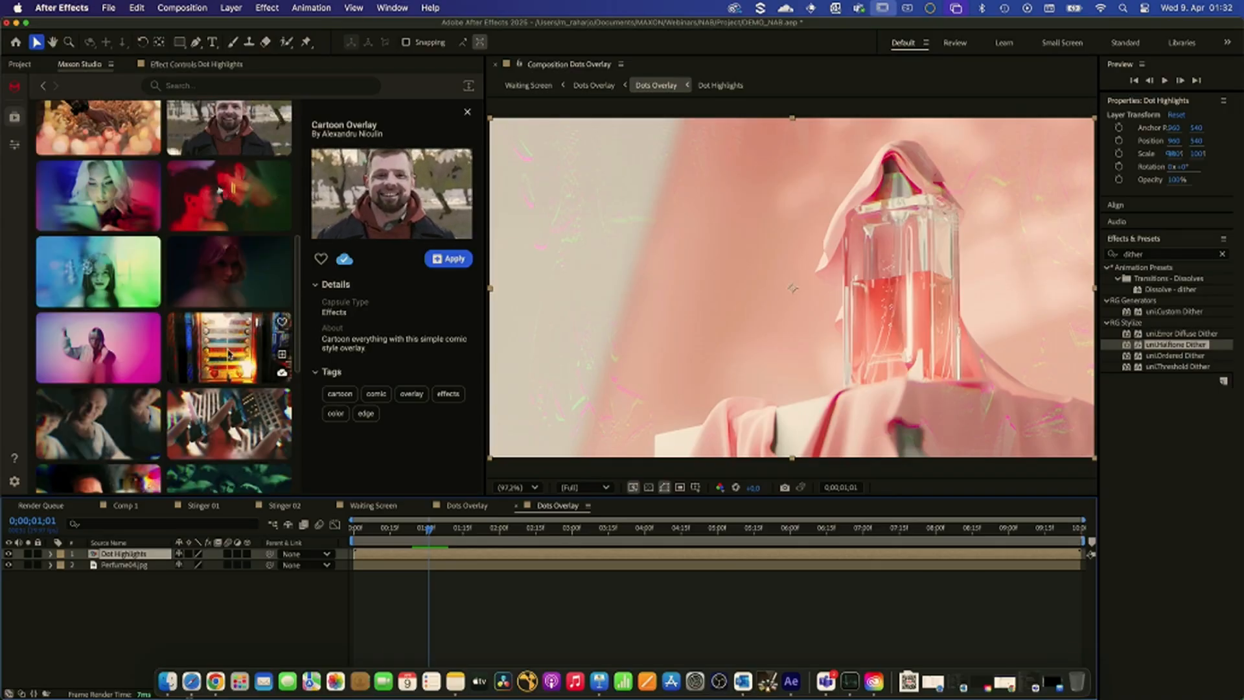
click(261, 360)
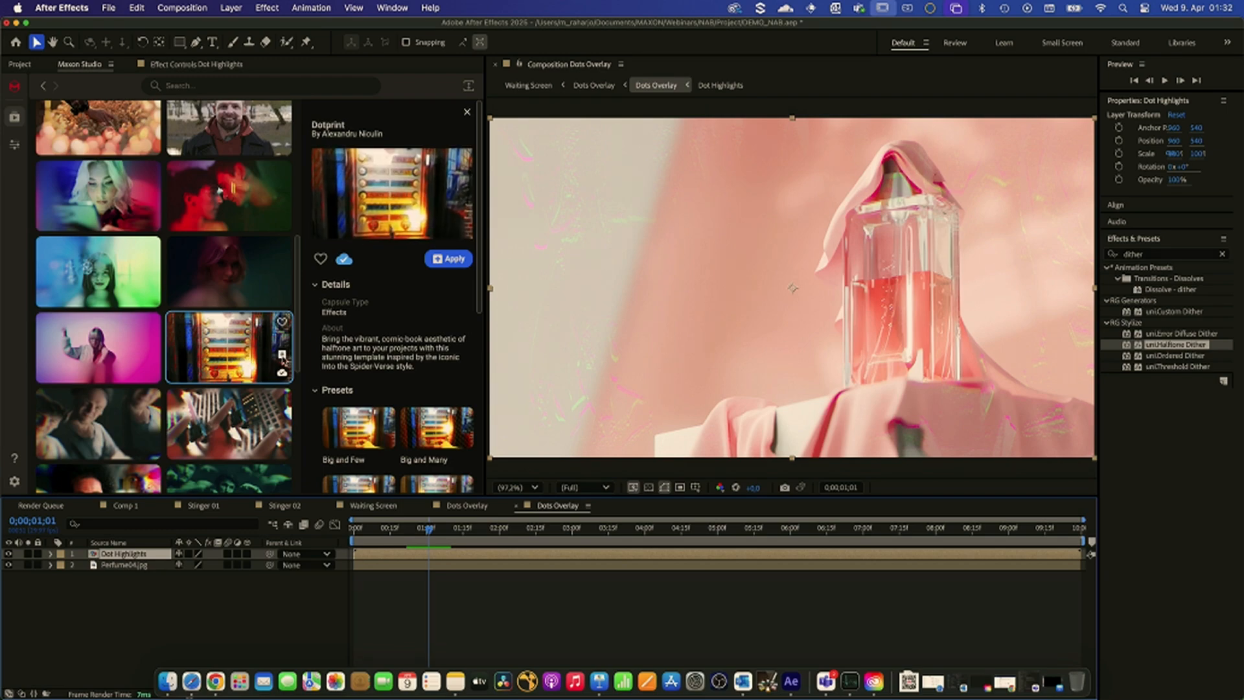
double_click(263, 361)
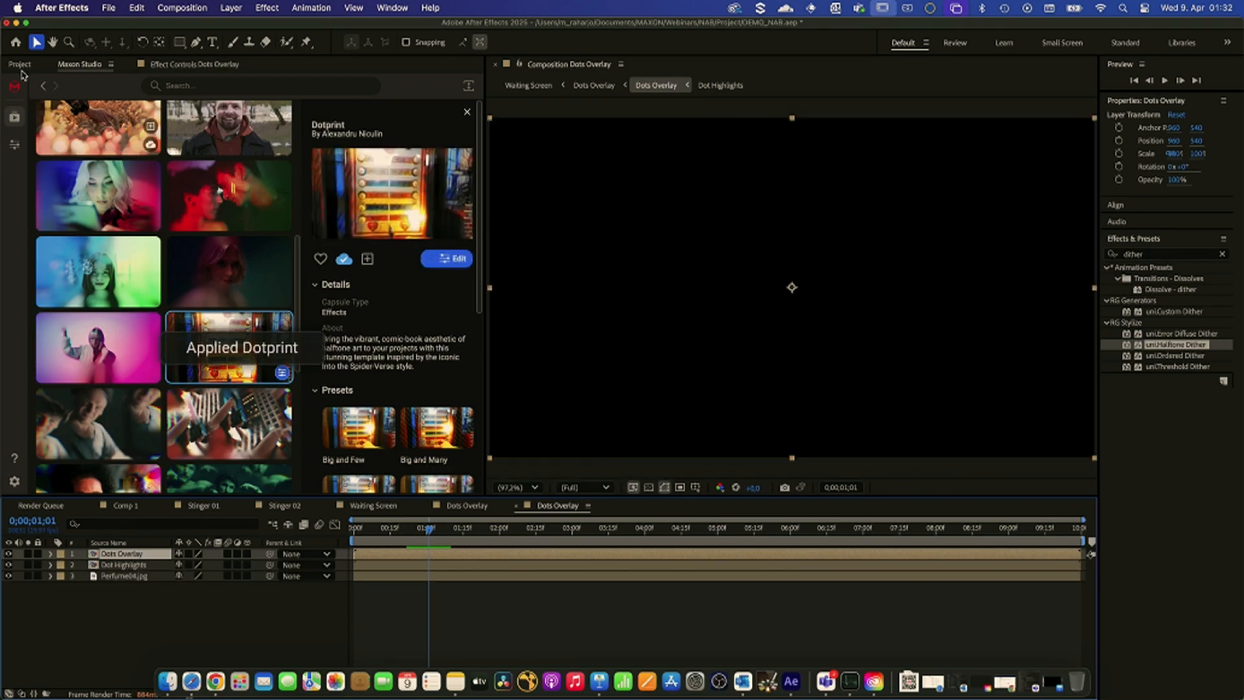
click(14, 147)
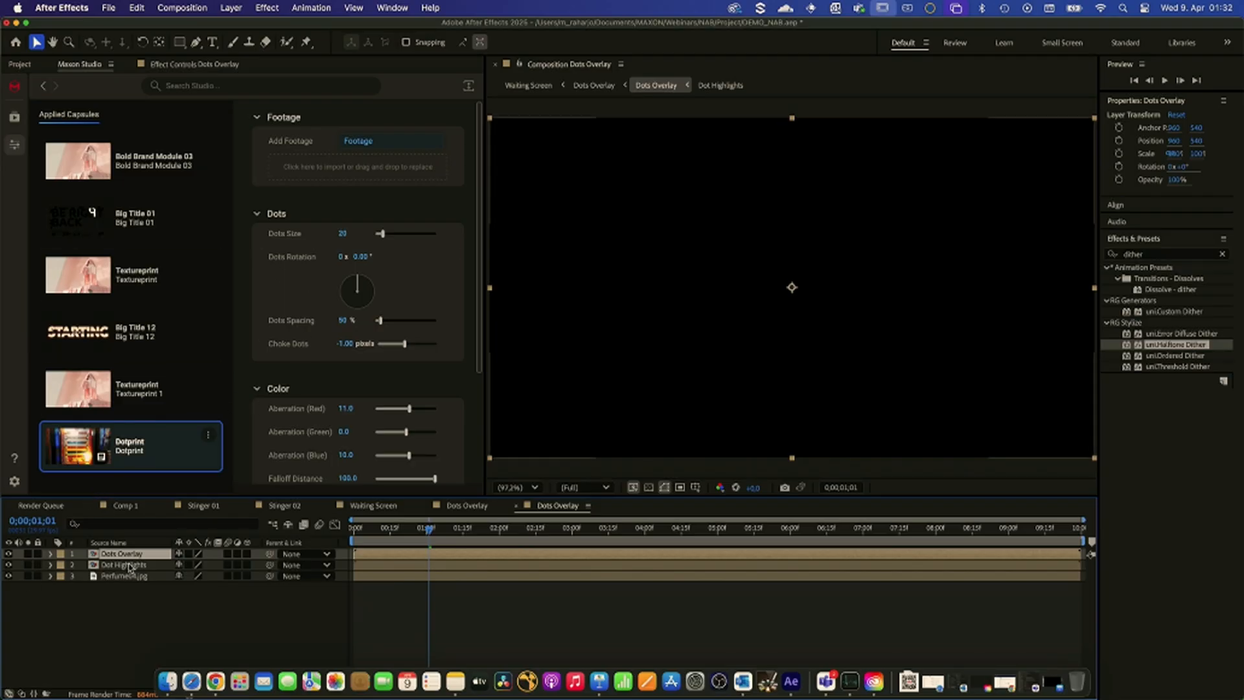
drag(128, 555, 134, 569)
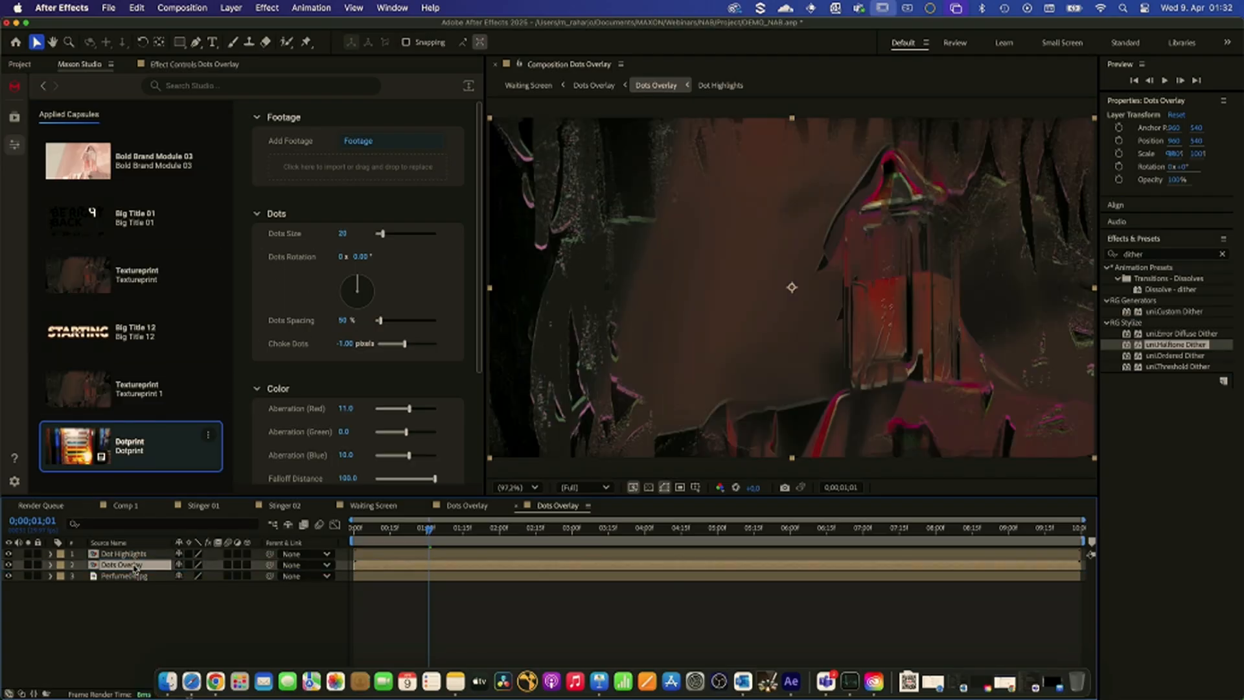
drag(128, 576, 411, 184)
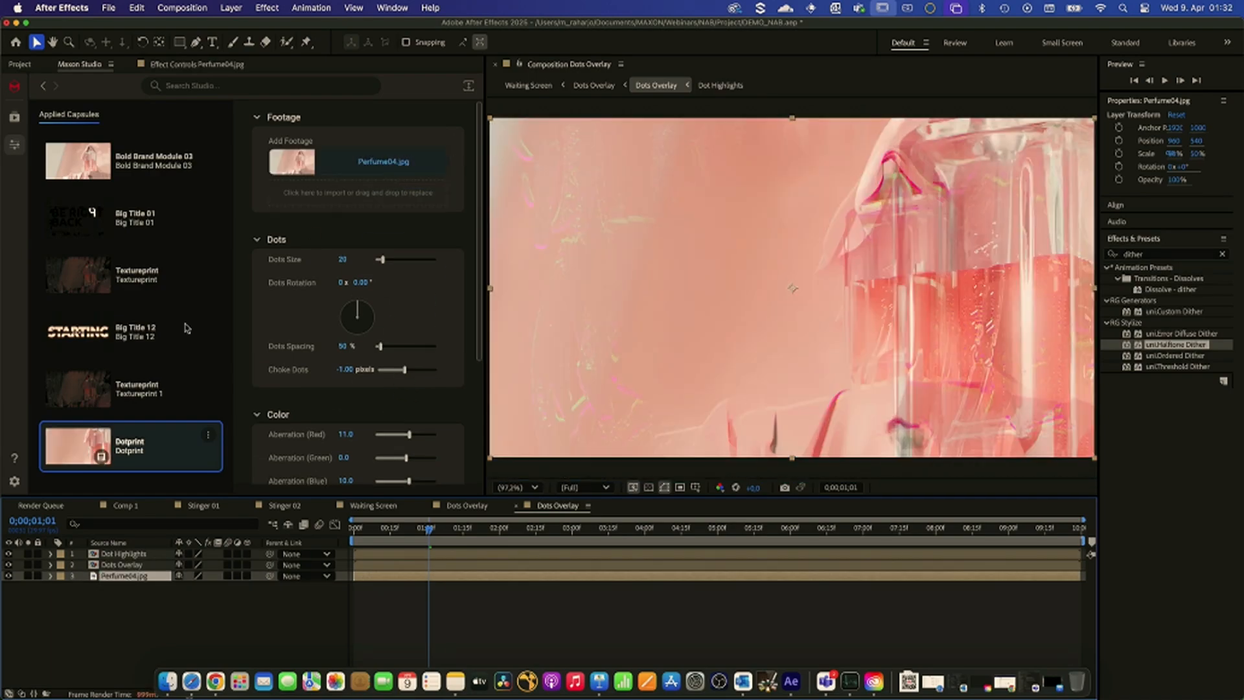
- Fit Perfume04.jpg to the composition size inside Dotprint's Dots Overlay and Dot Highlights precompositions, and close the nested timelines
click(118, 566)
double_click(118, 566)
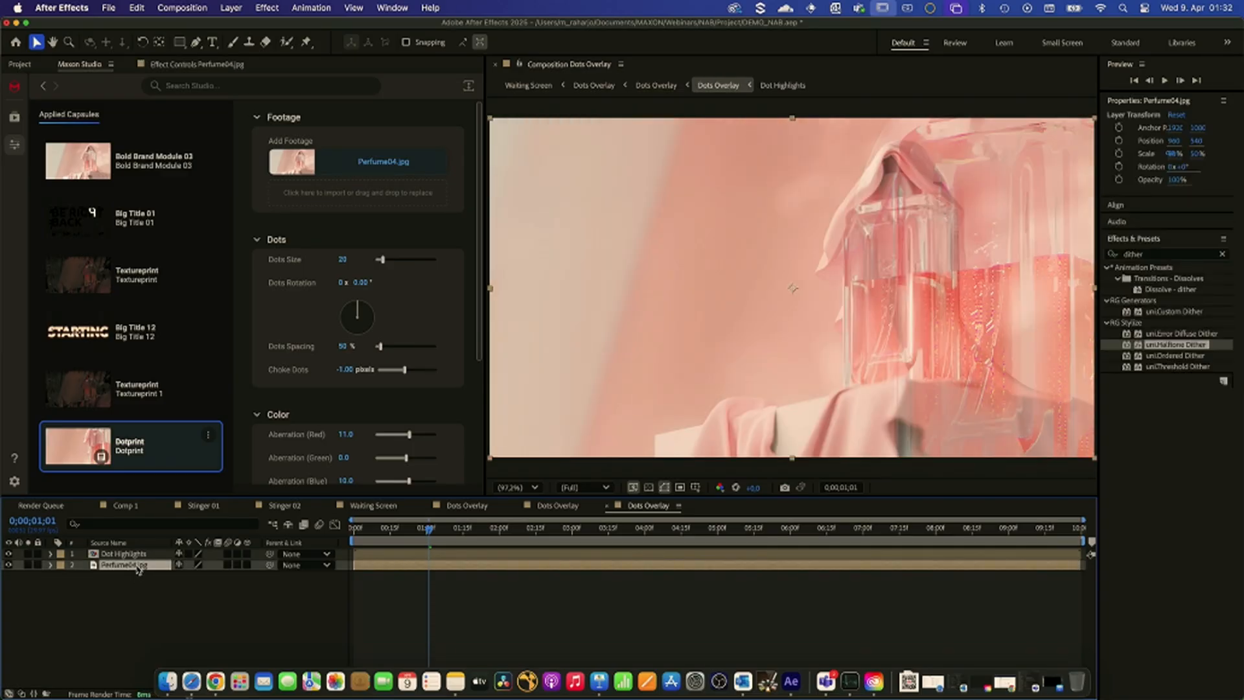
double_click(119, 555)
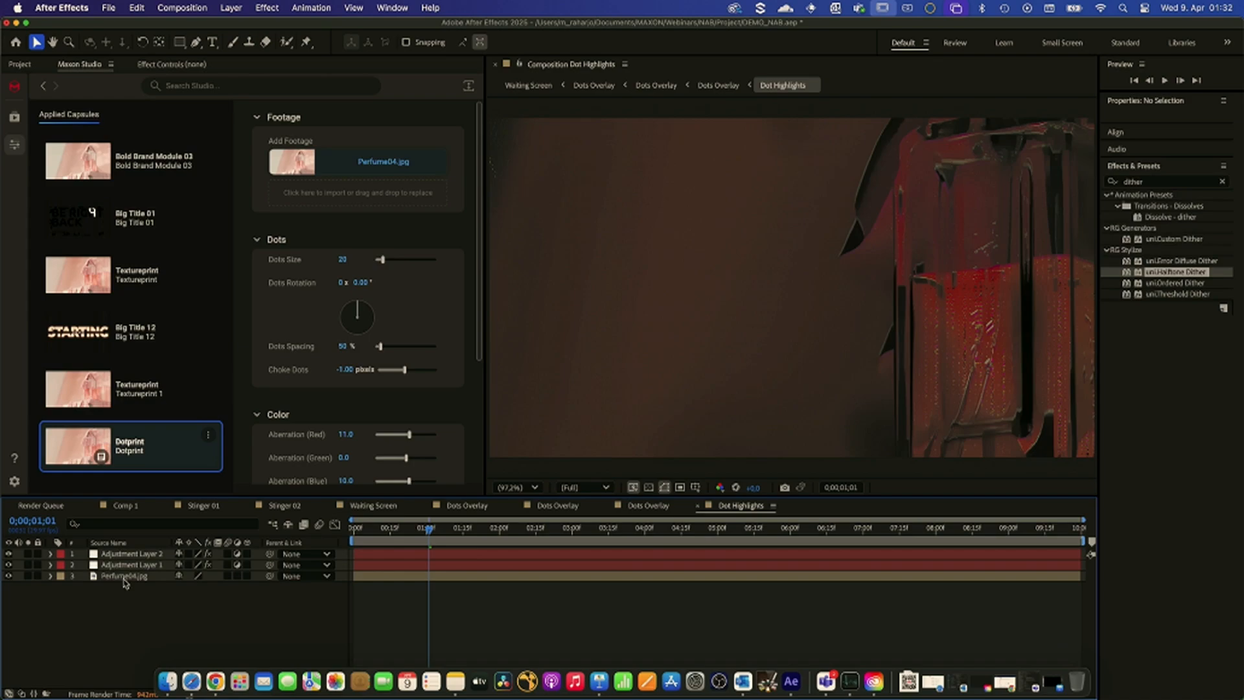
click(124, 576)
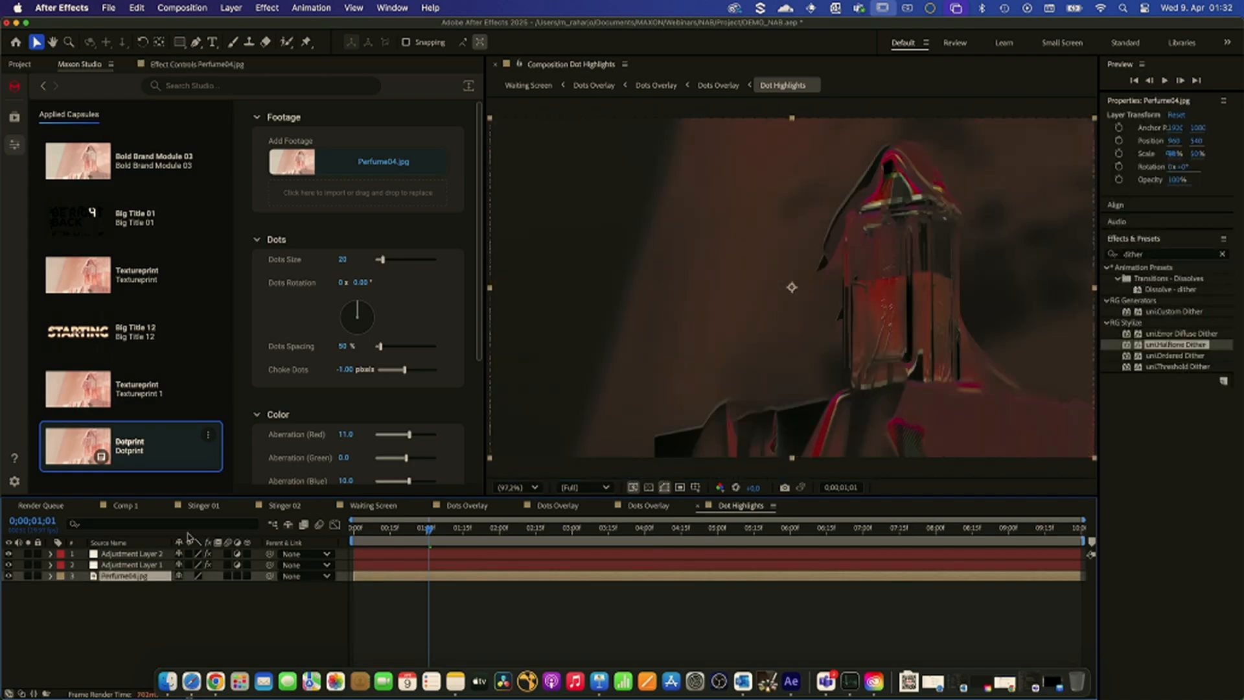
click(698, 507)
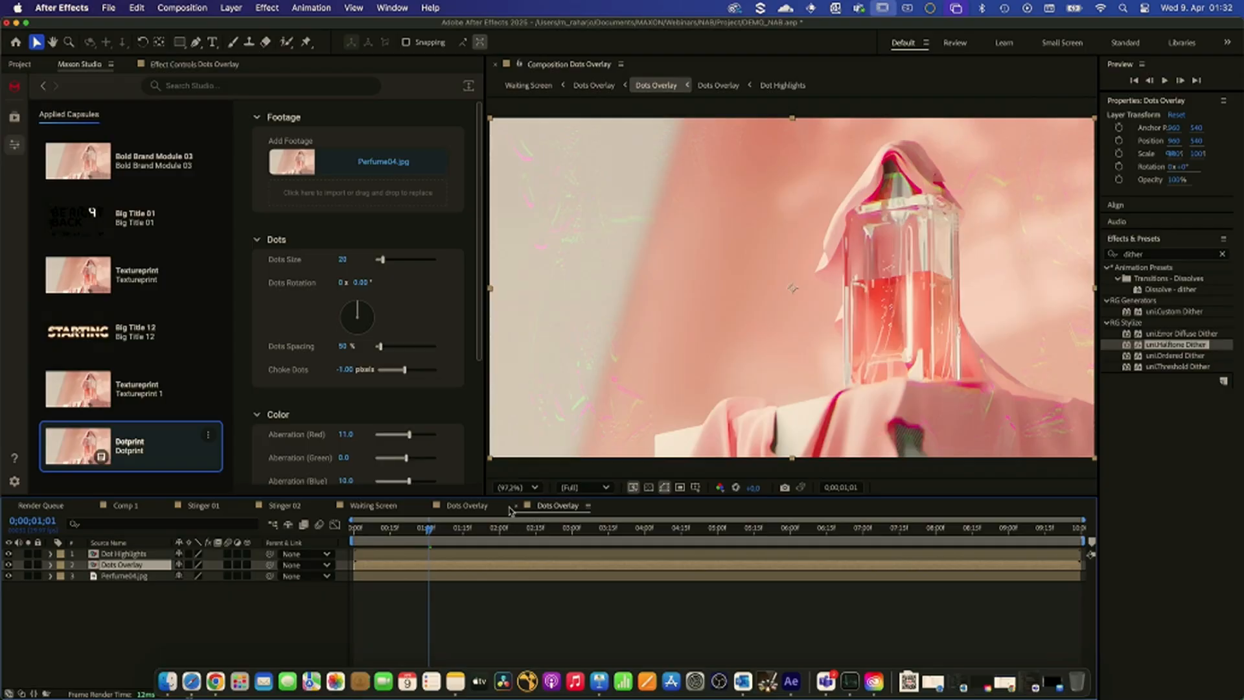
click(475, 507)
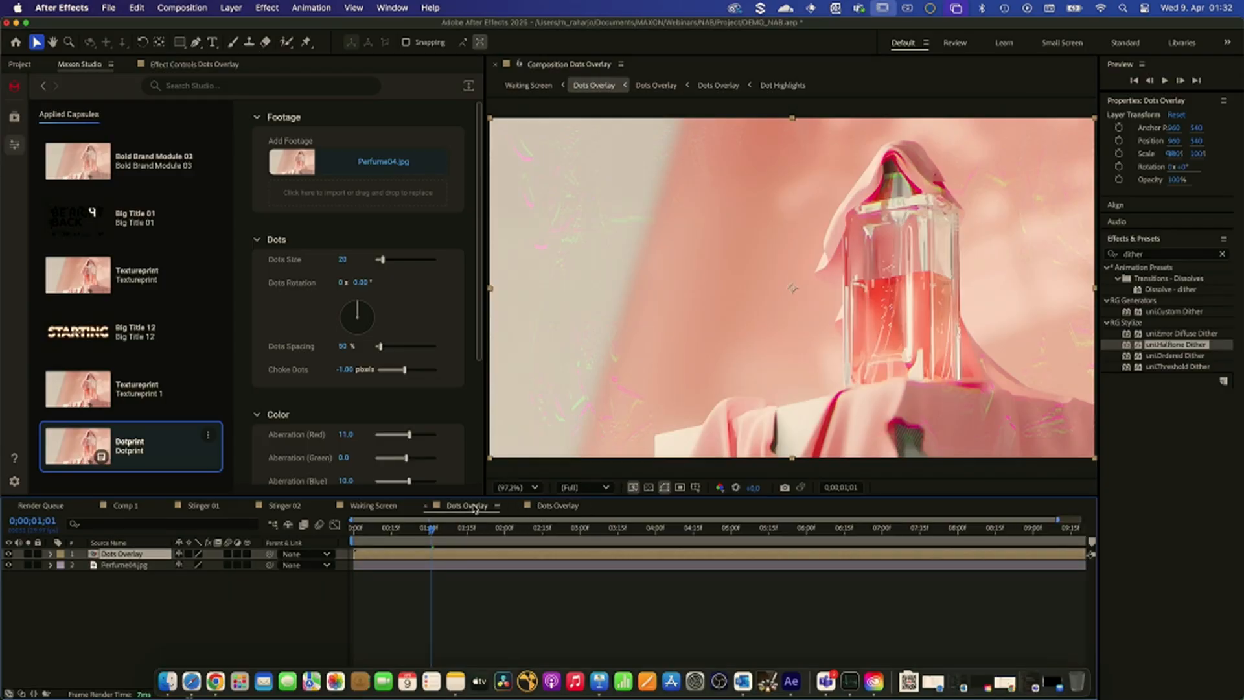
click(515, 507)
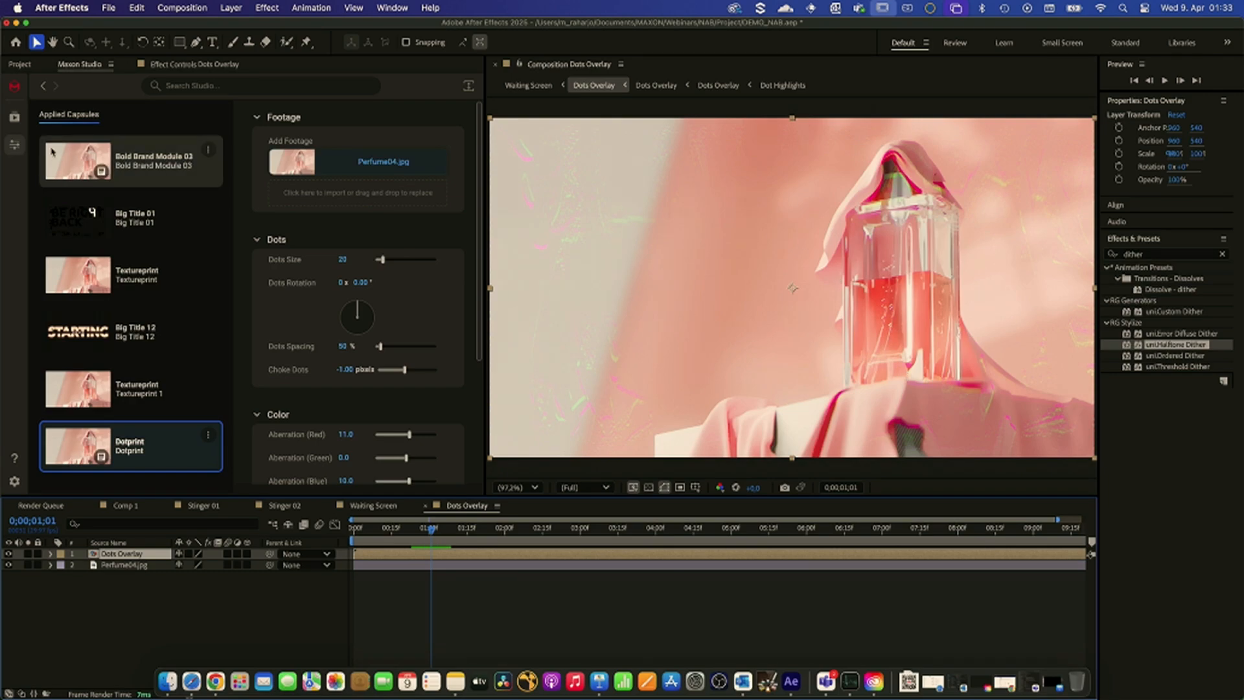
- Apply the Big Title 03 text capsule above the stylized perfume image in the Waiting Screen's Dots Overlay composition
click(12, 130)
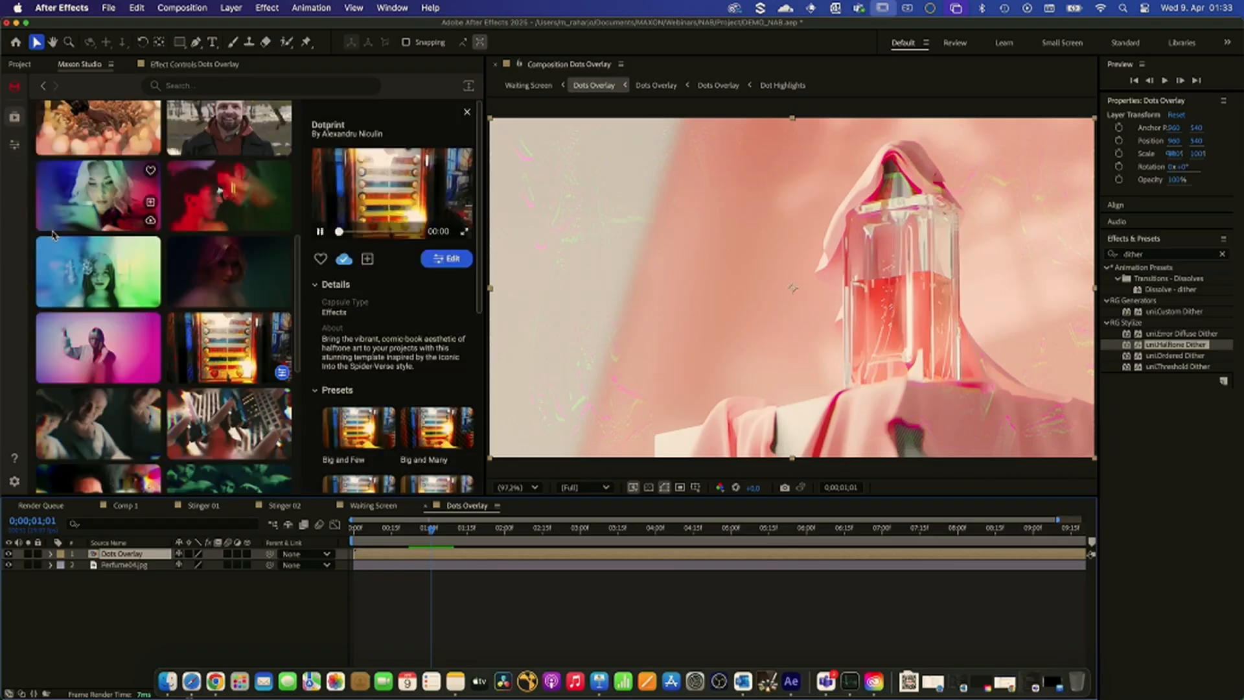
click(466, 112)
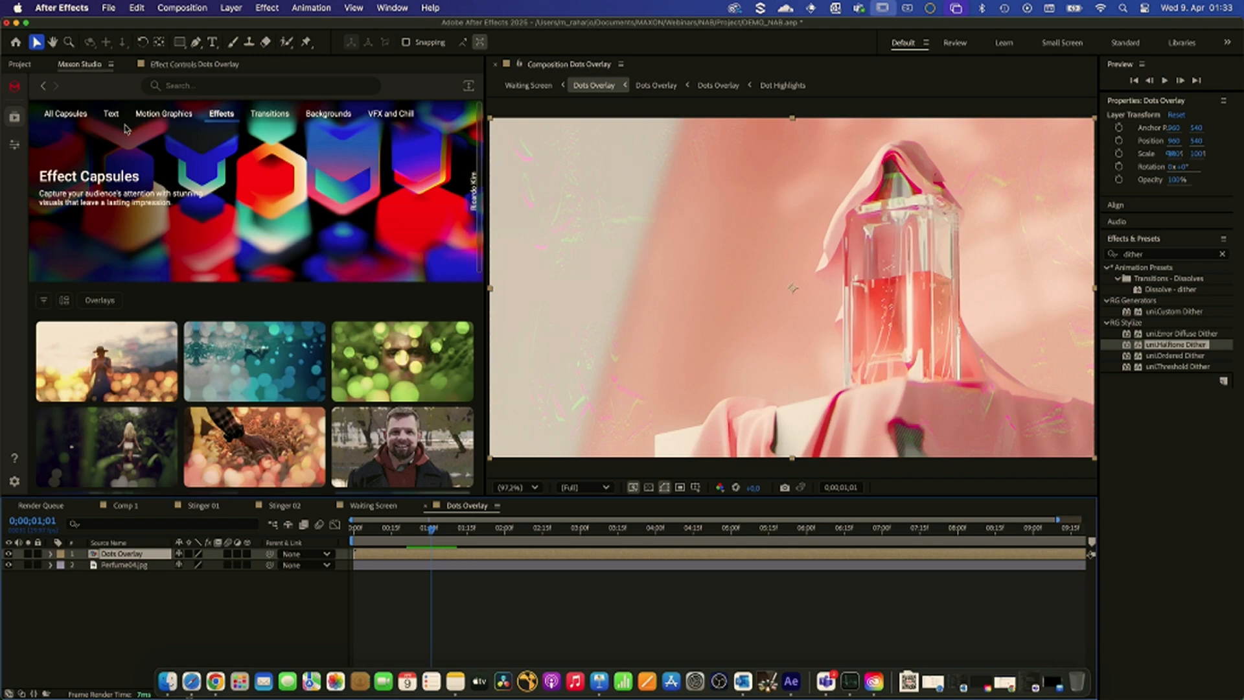
click(114, 115)
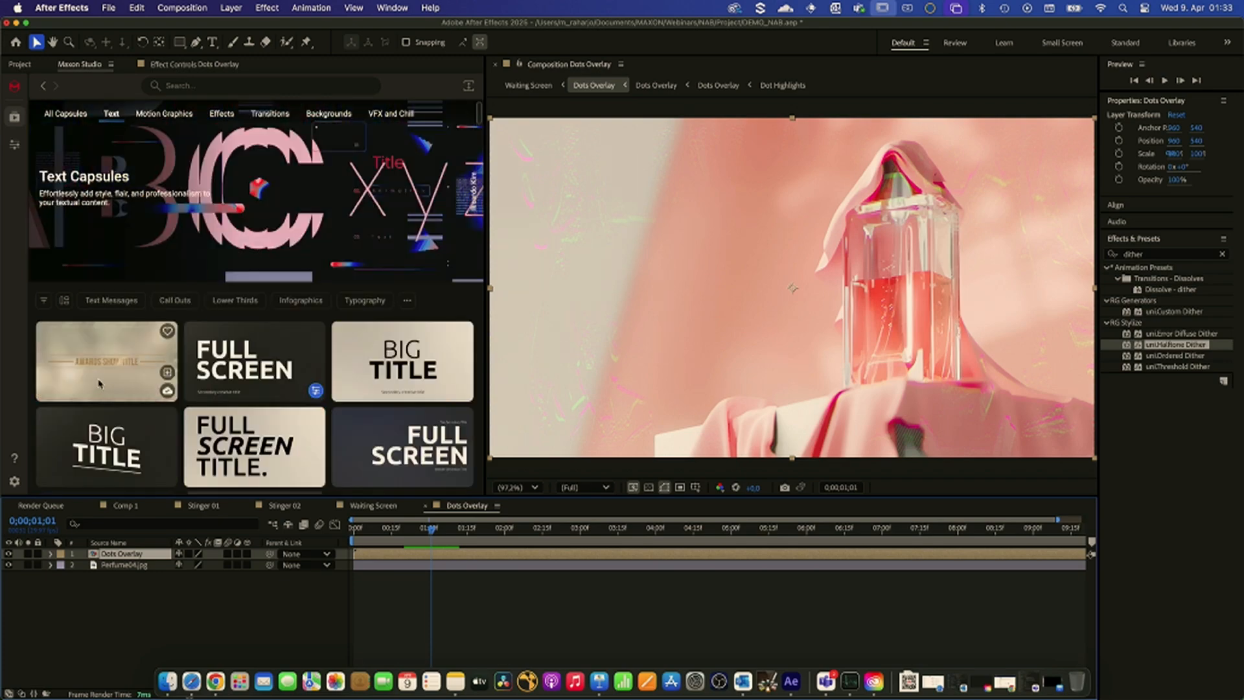
scroll(99, 384, down, 5)
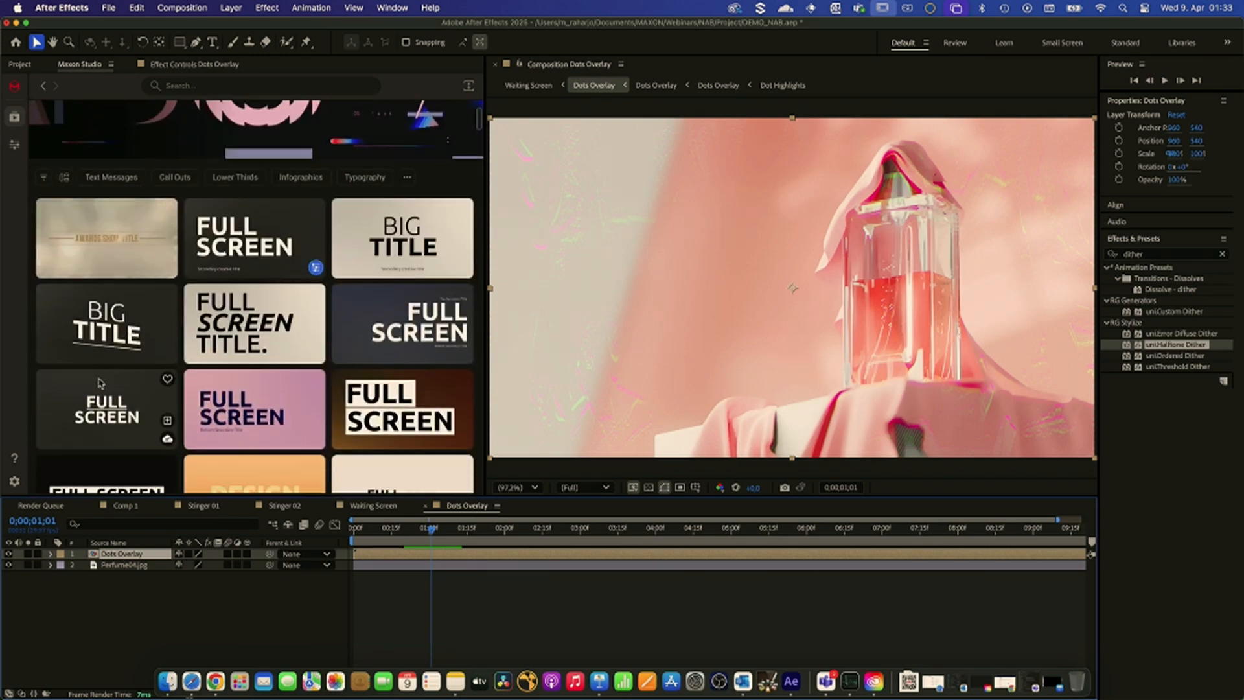
mouse_move(167, 336)
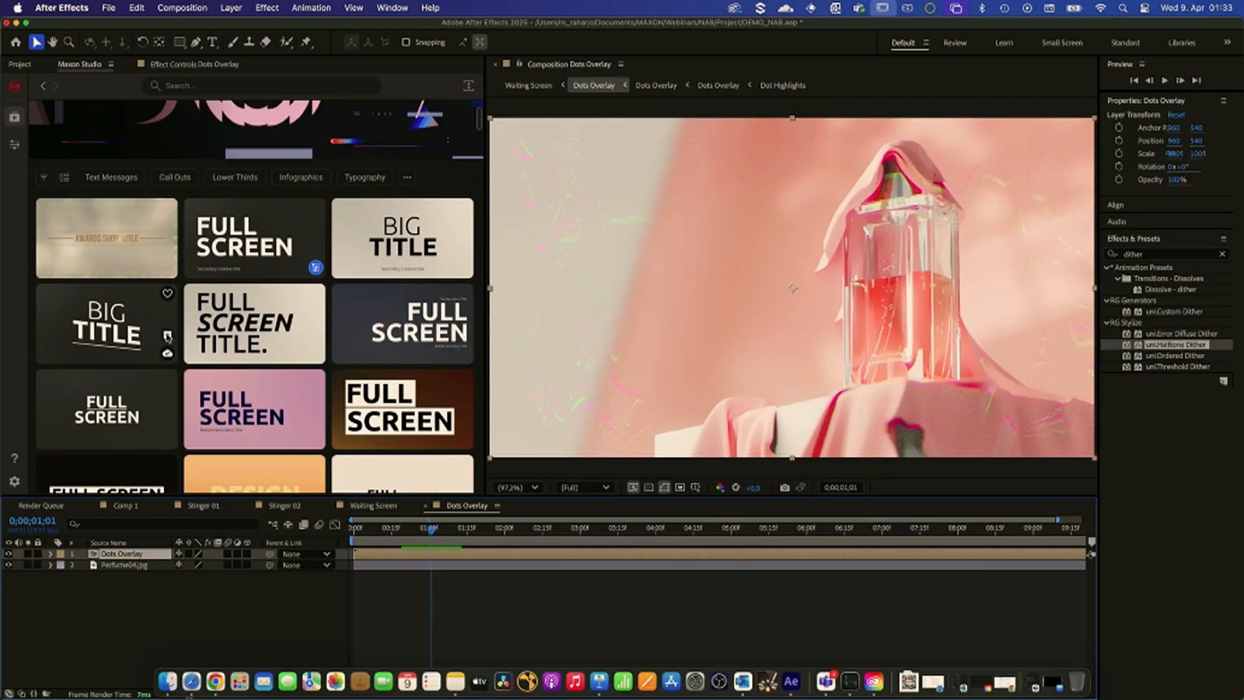
click(167, 336)
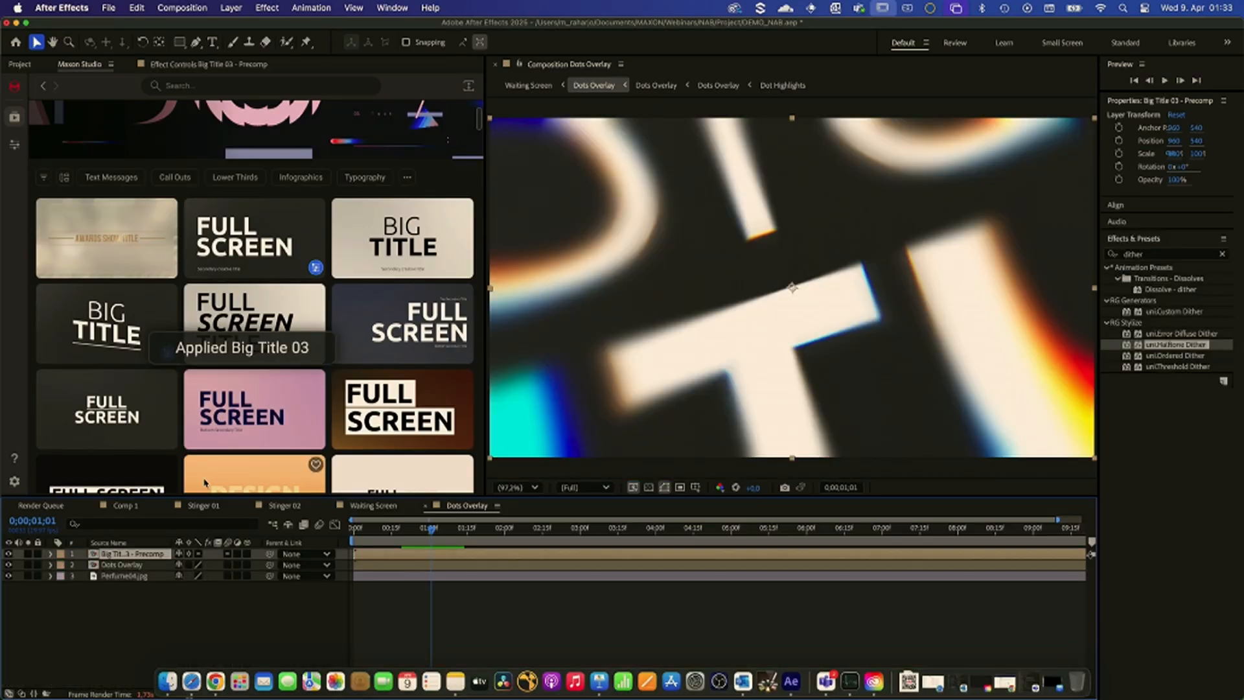
- Set Big Title 03's Background Opacity to 0 with the current time at 0;00;02;19
drag(387, 528, 553, 528)
click(15, 145)
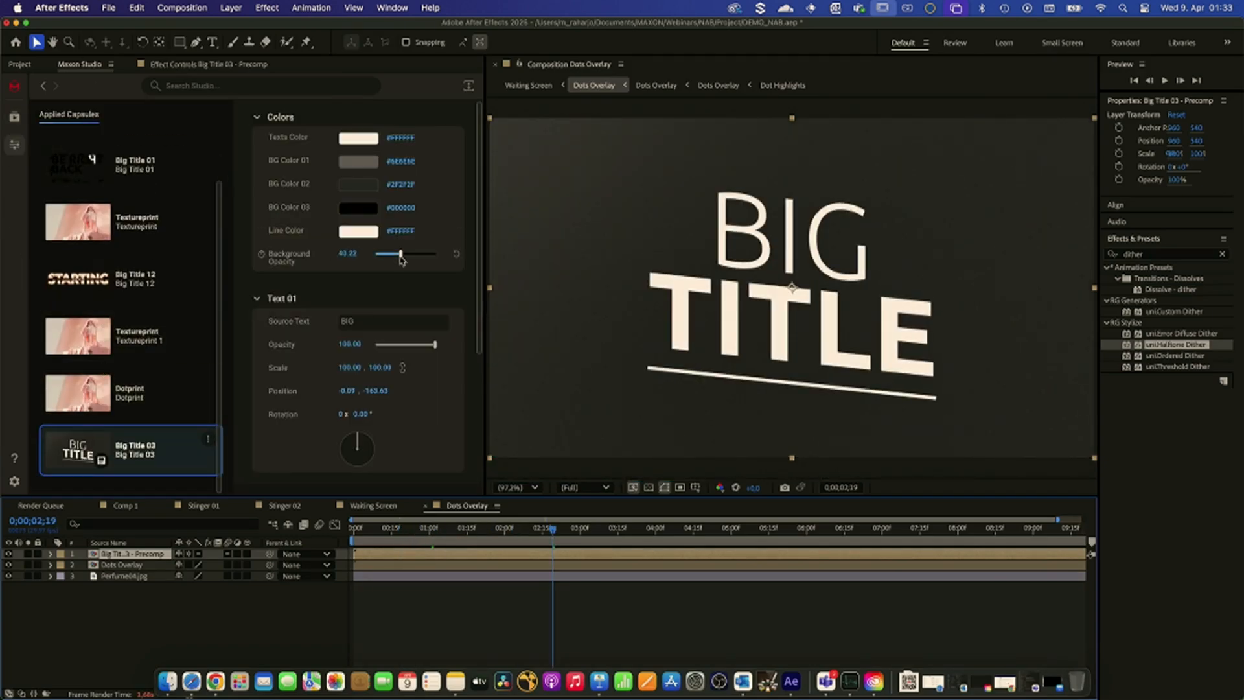
drag(399, 254, 368, 261)
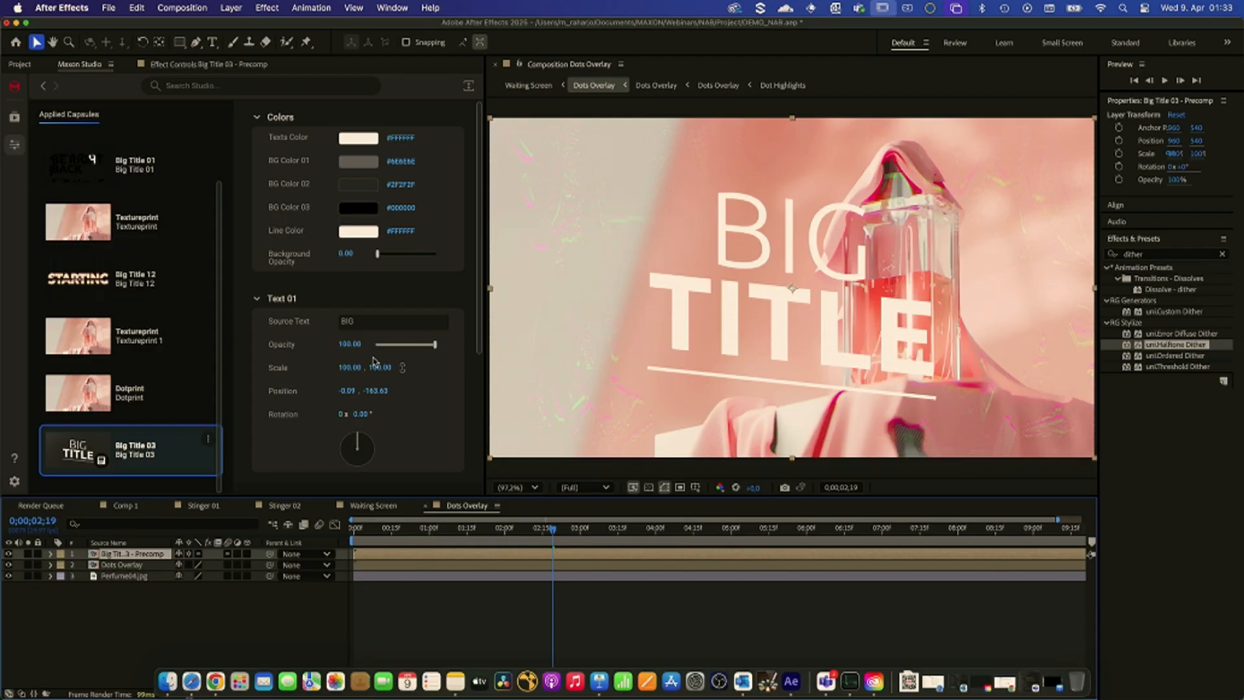
- Change Big Title 03's two text lines to STARTING and SOON, and scale the STARTING line to 82
click(371, 318)
text(STARTING)
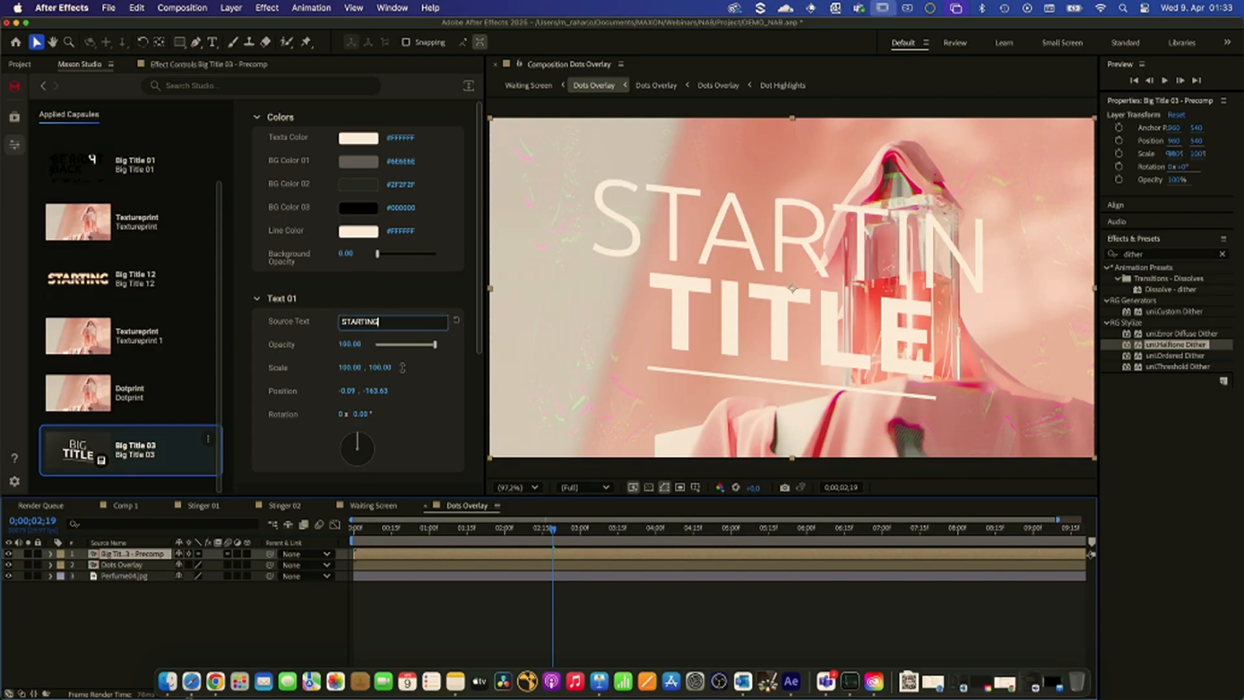
scroll(272, 361, down, 6)
click(384, 322)
text(SOO)
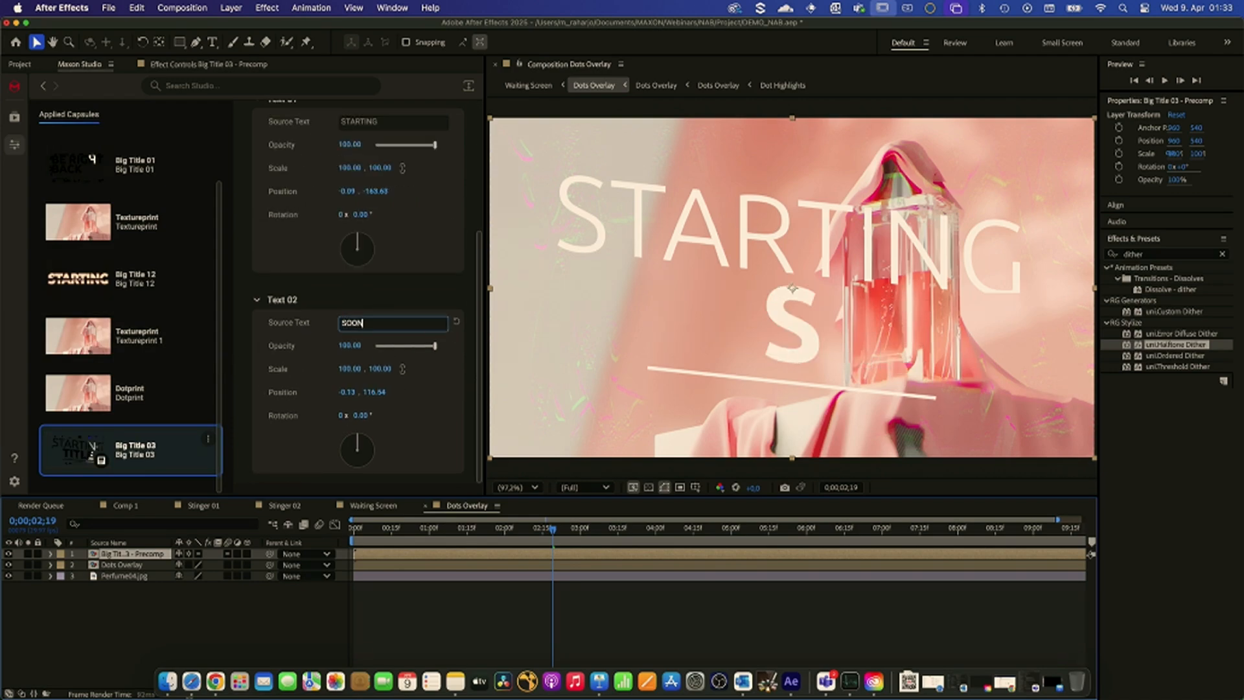
text(N)
scroll(362, 247, up, 2)
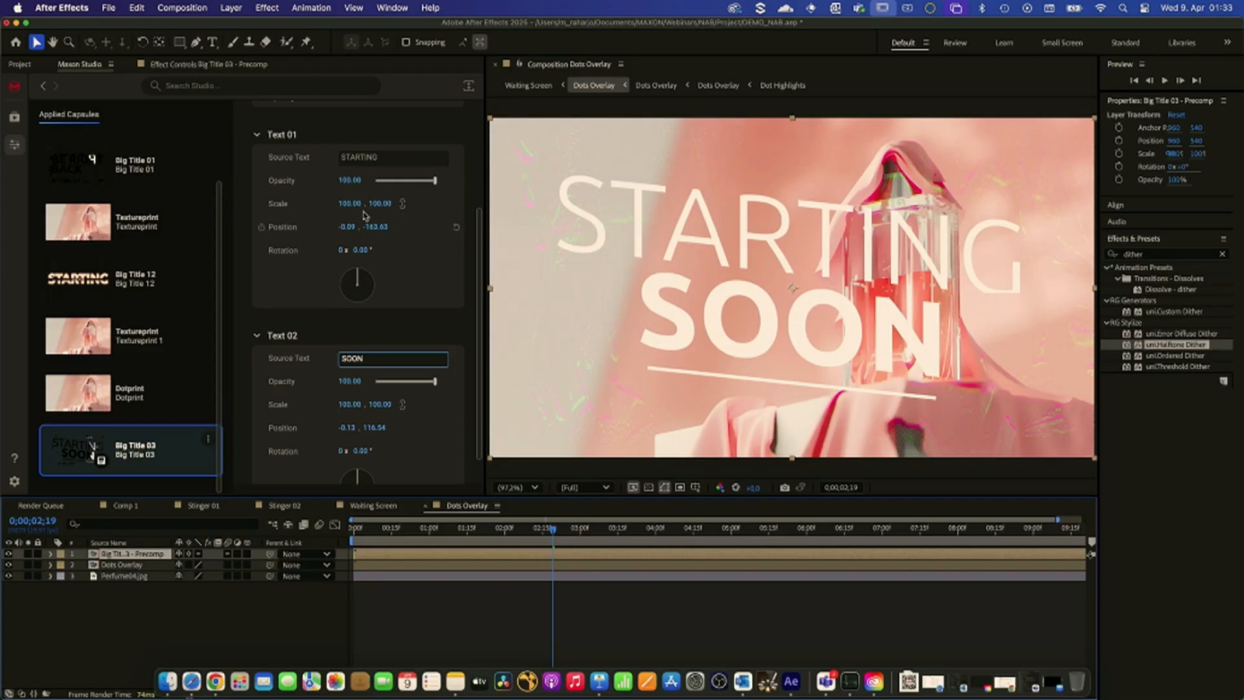
drag(351, 203, 340, 204)
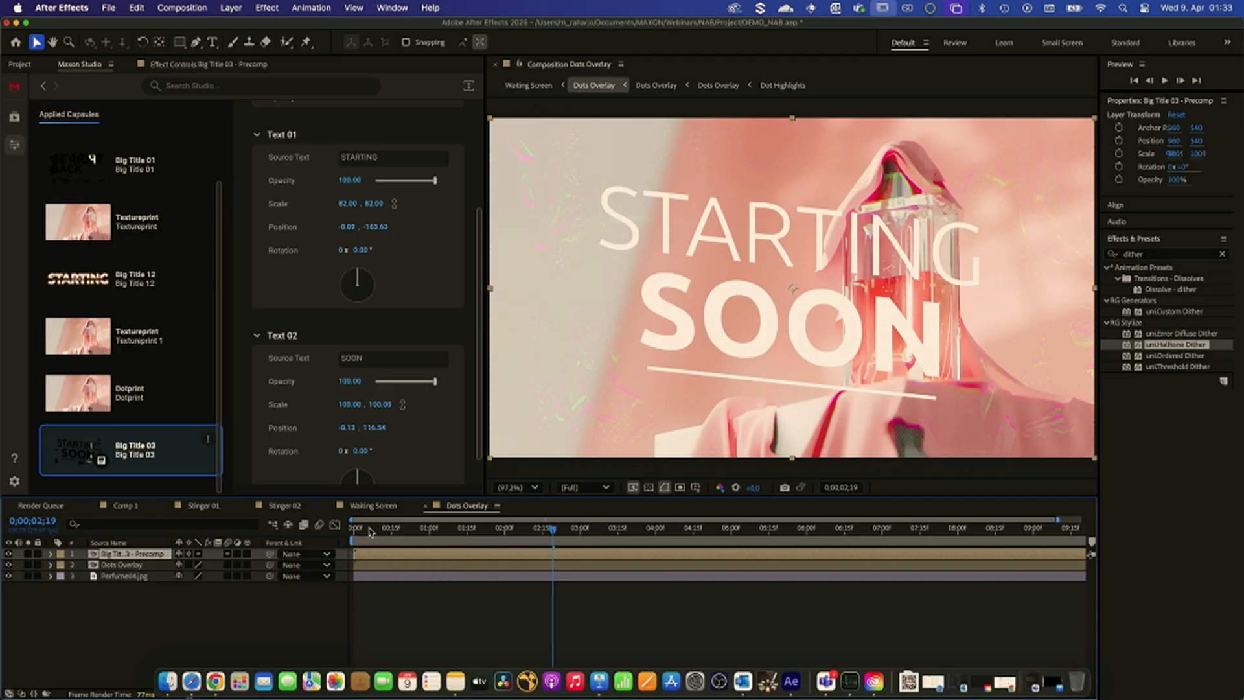
- Add a new adjustment layer above the Big Title 03 precomposition in the Dots Overlay composition
right_click(110, 633)
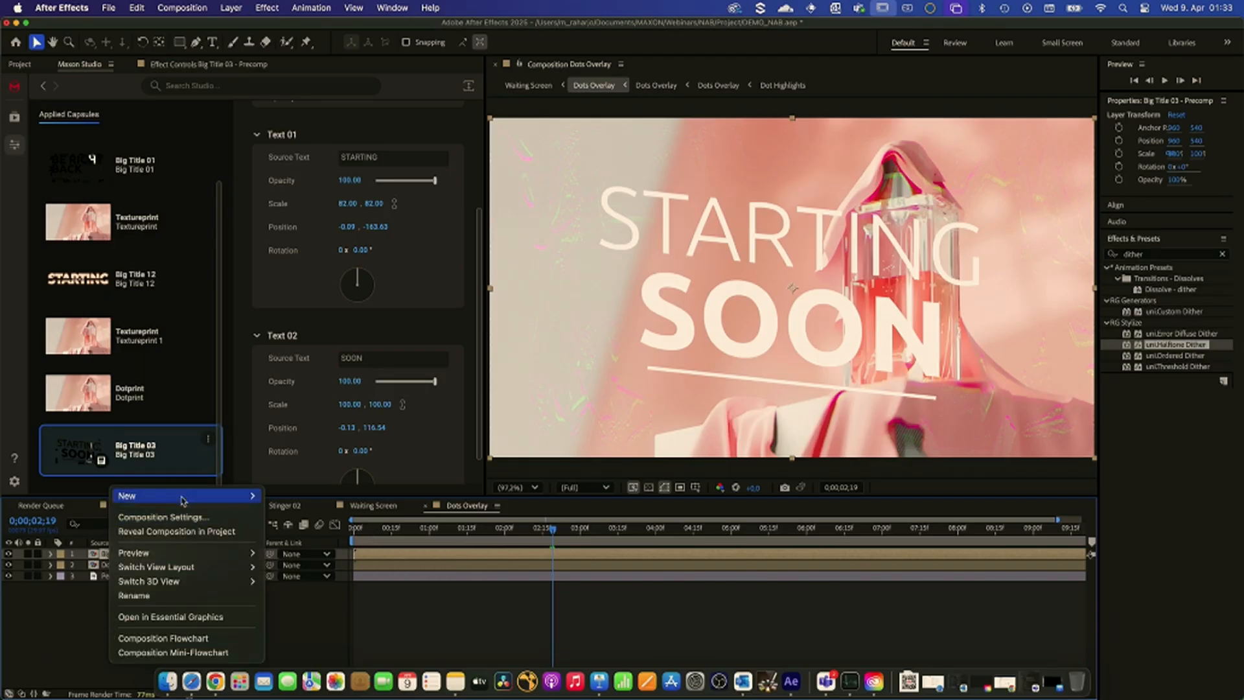
mouse_move(182, 495)
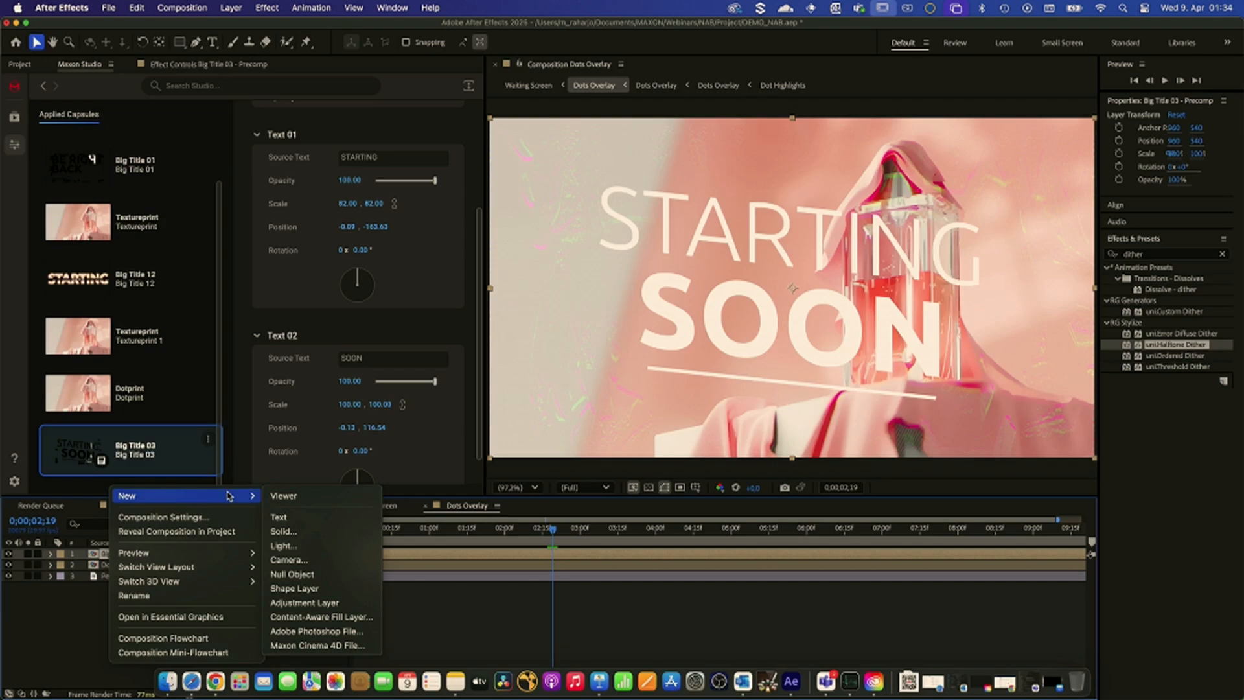
click(306, 606)
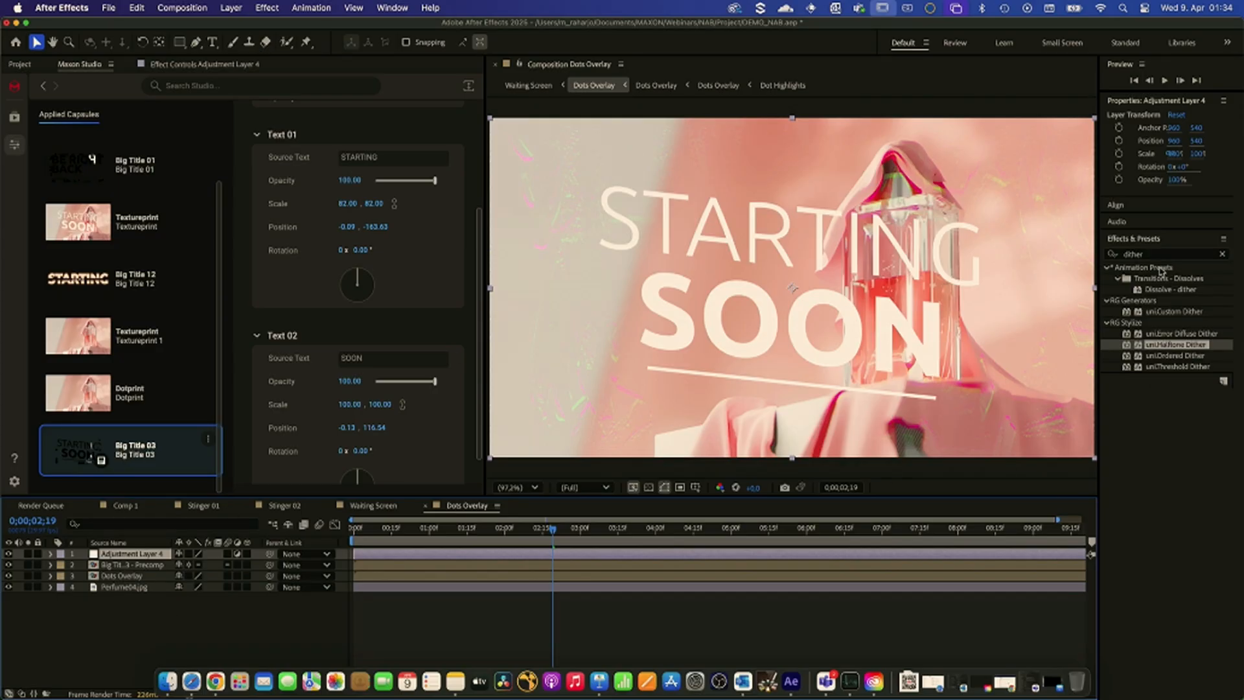
- Apply the Real Lens Flares effect to the adjustment layer and place its light above the STARTING text, at about 671, 99
drag(1160, 258, 1114, 258)
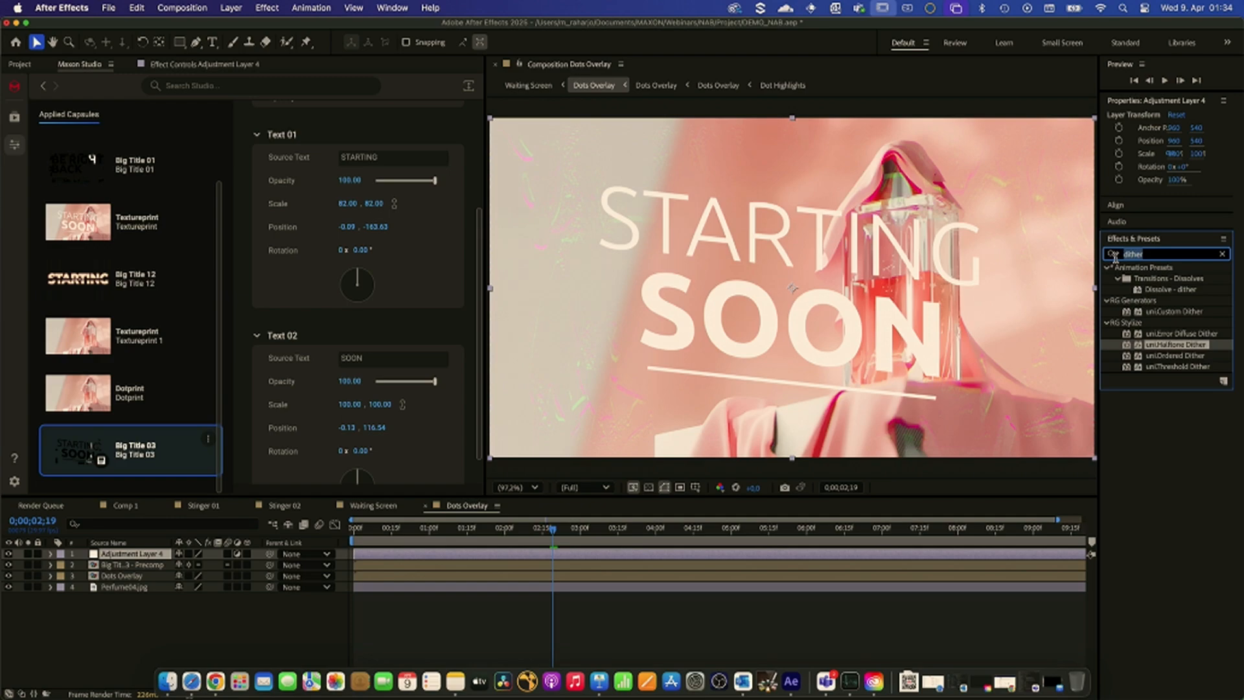
text(real)
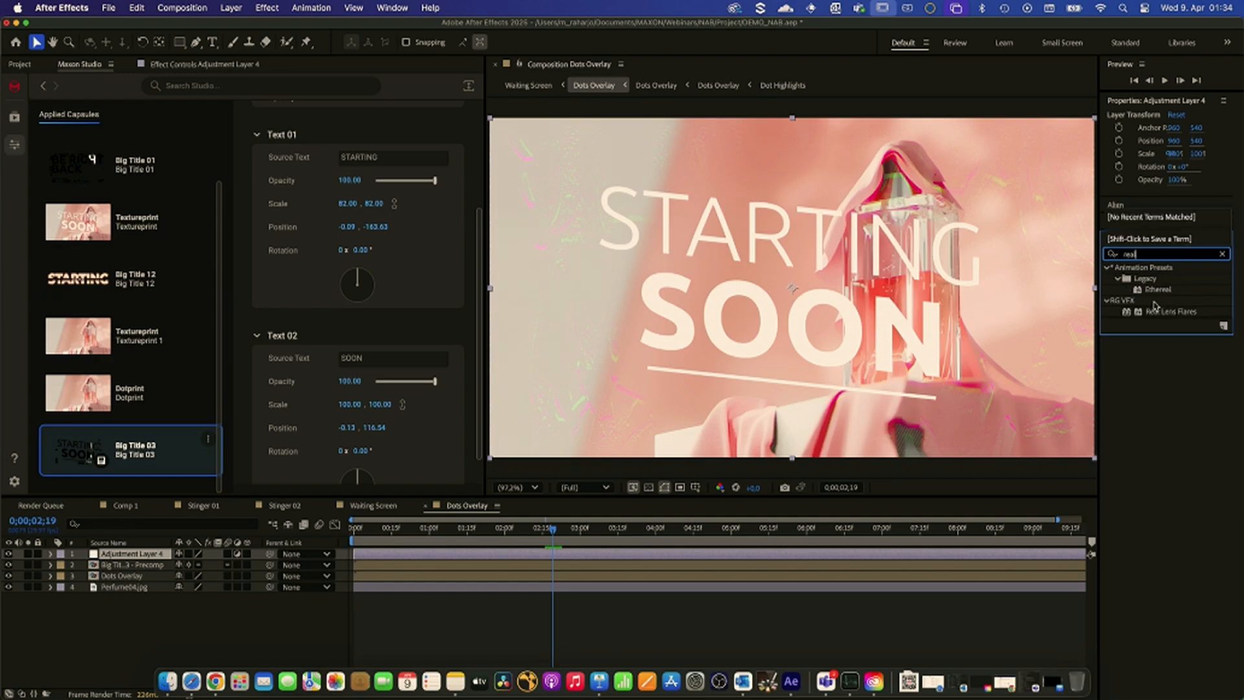
drag(1163, 312, 127, 554)
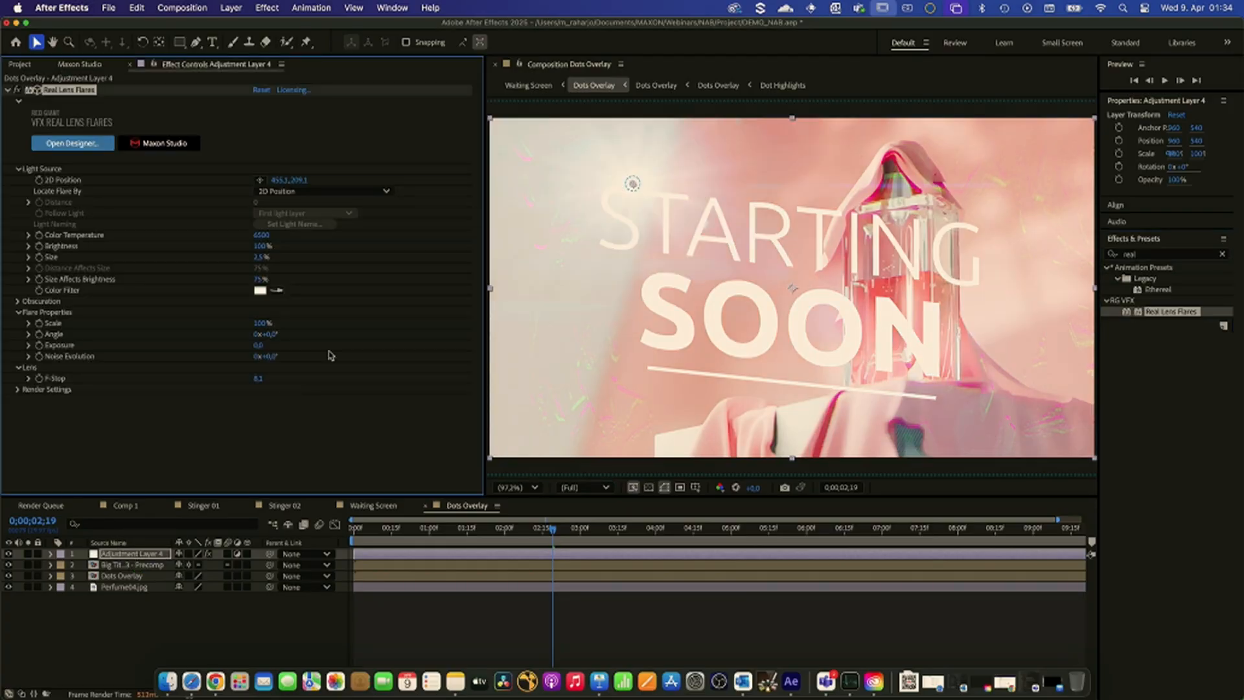
drag(631, 184, 699, 149)
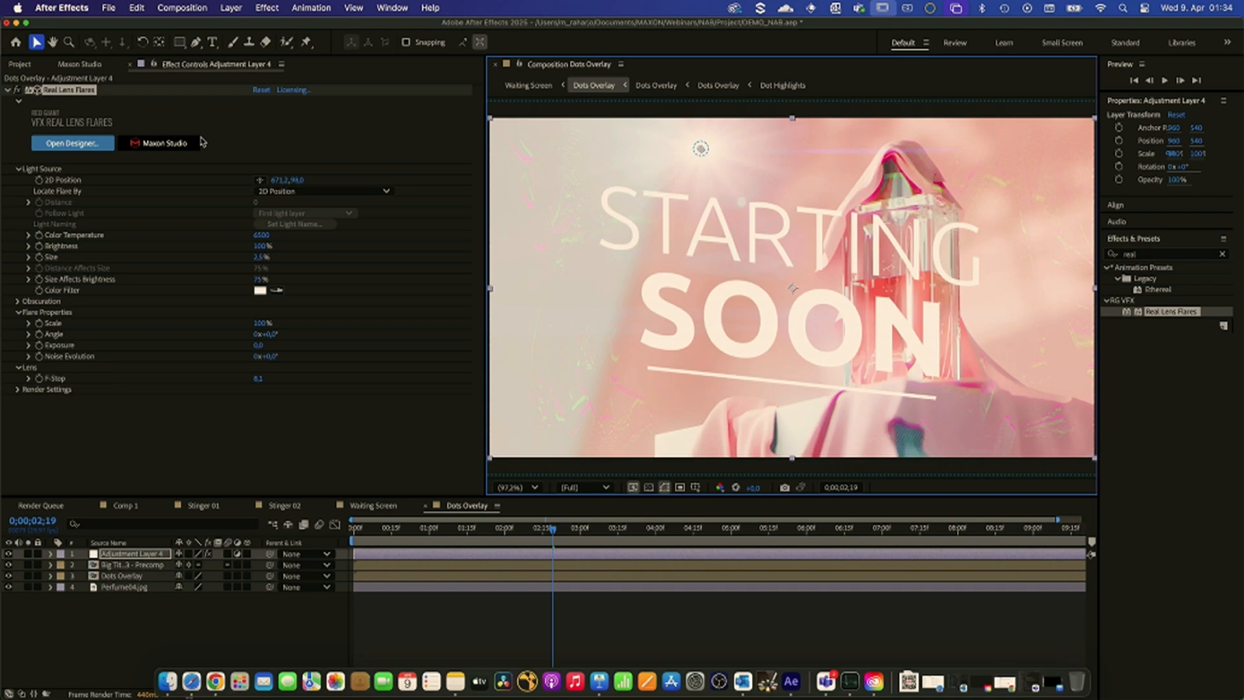
- Open the Real Lens Flares designer and examine the settings of each flare element, from Starburst to Gate Flare and Reflections
click(80, 148)
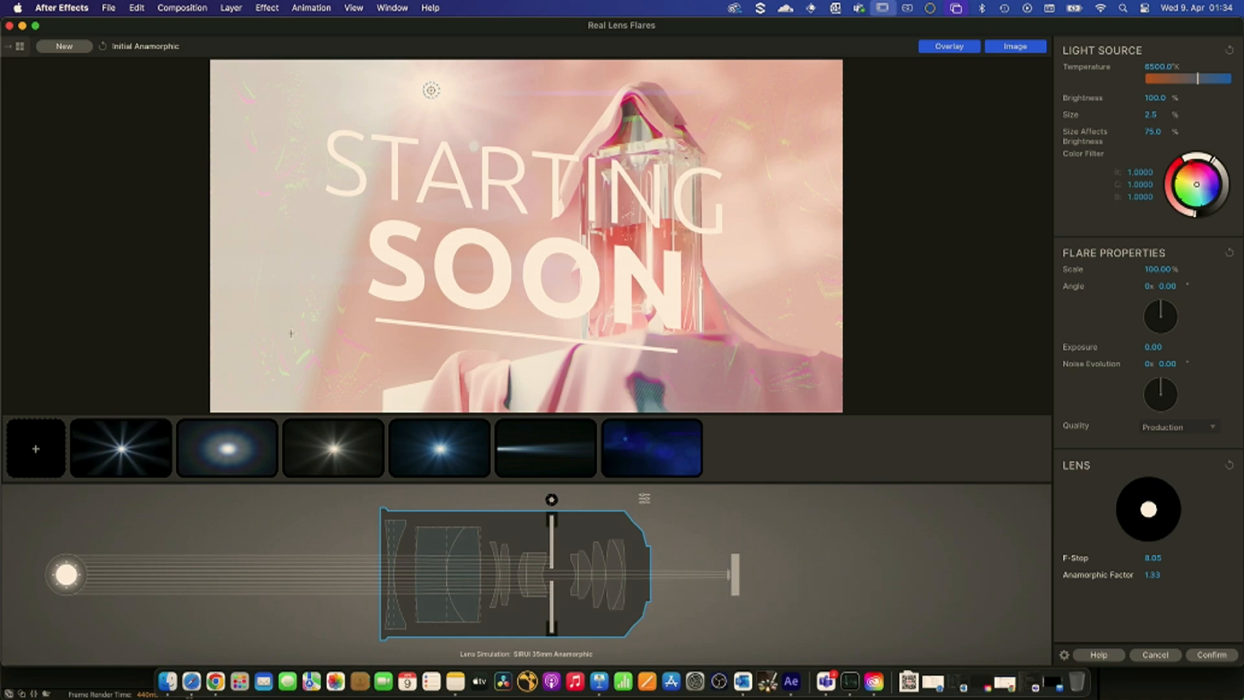
click(130, 451)
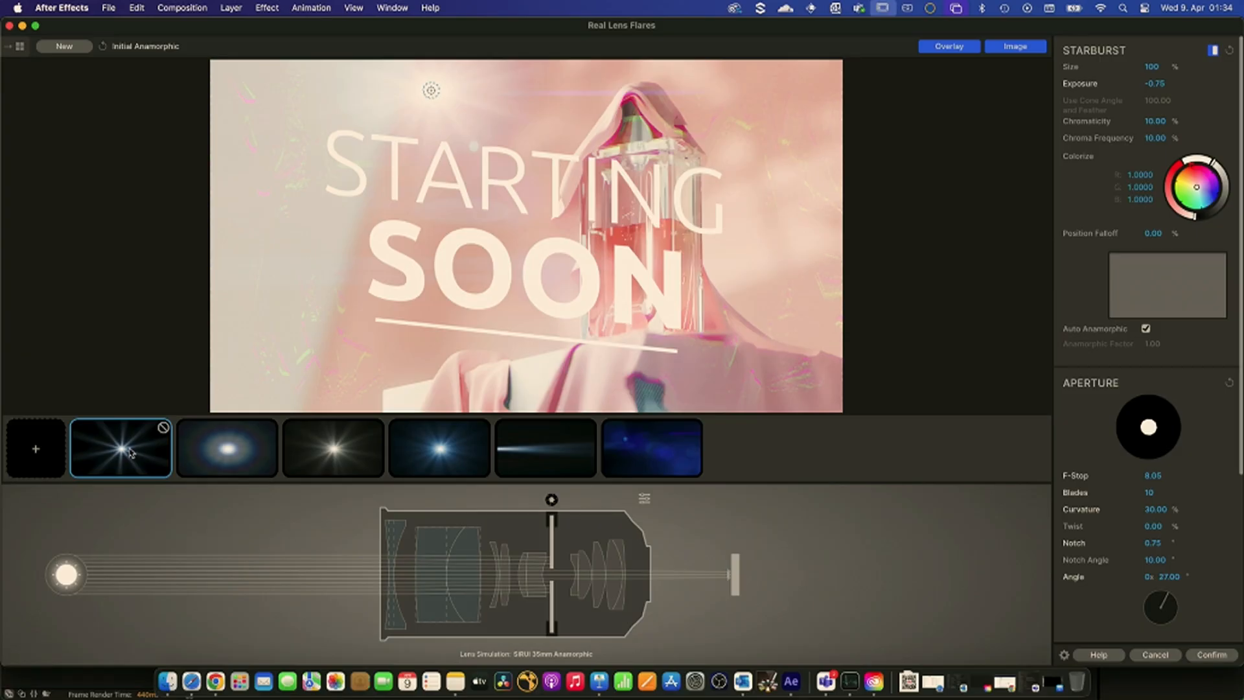
click(226, 451)
click(319, 447)
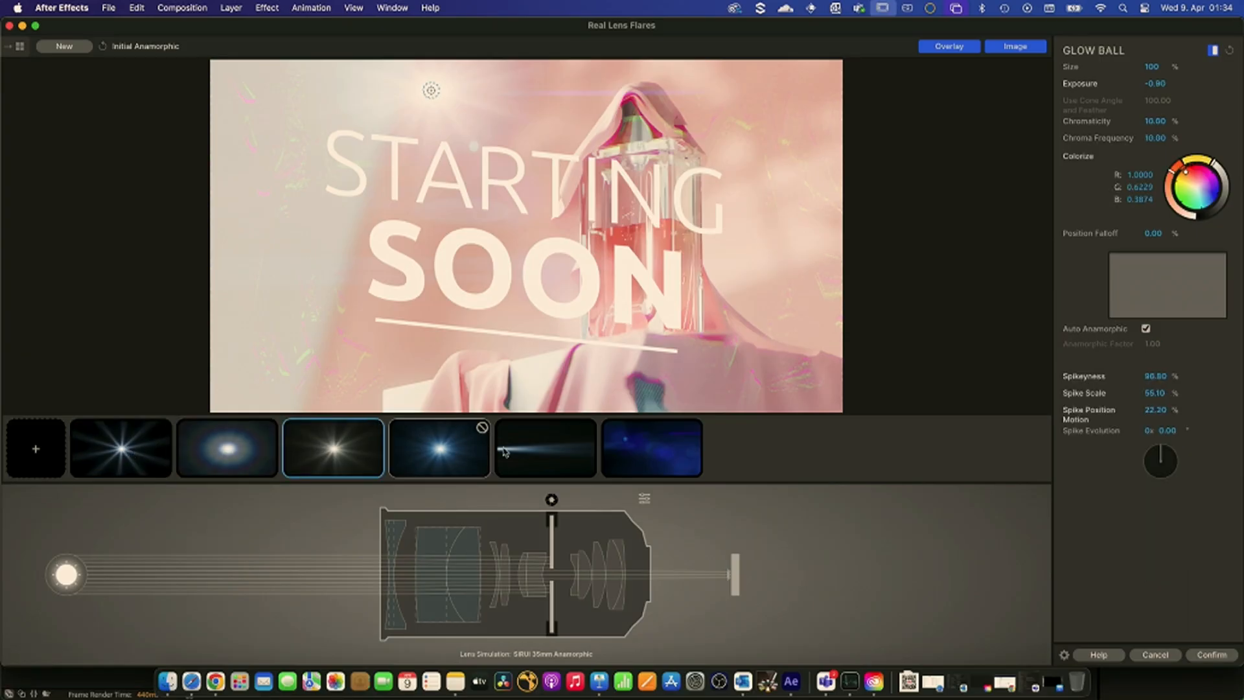
click(441, 454)
click(520, 447)
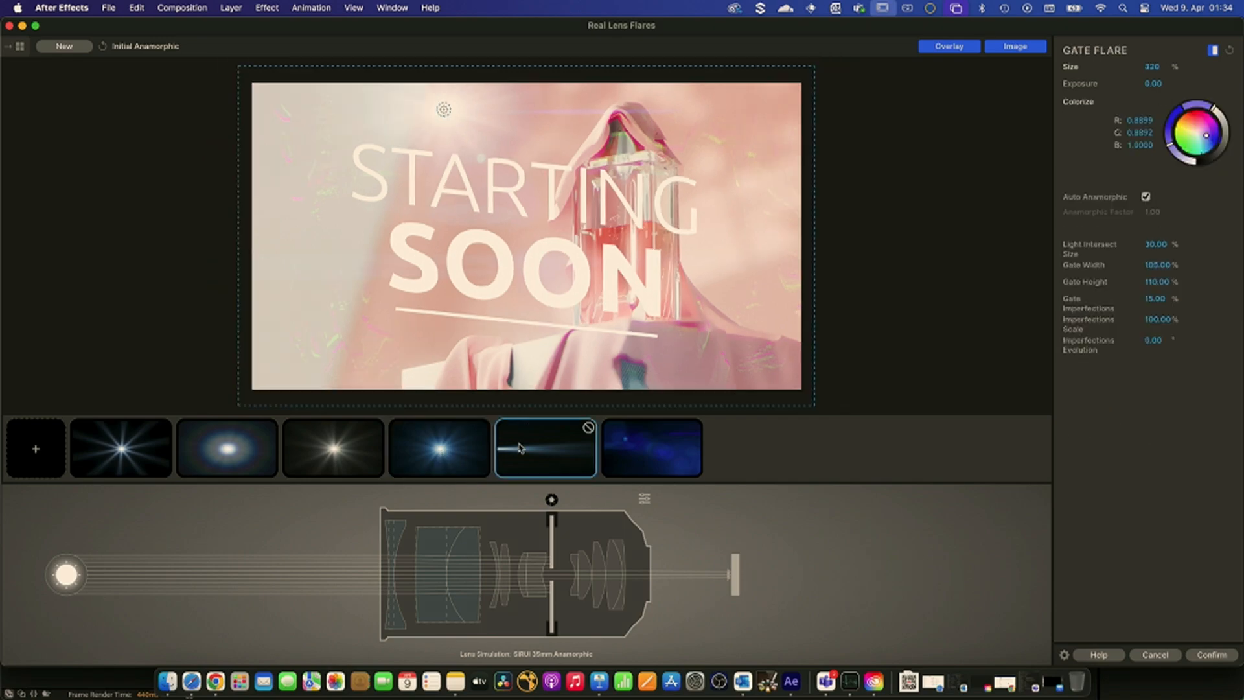
click(657, 453)
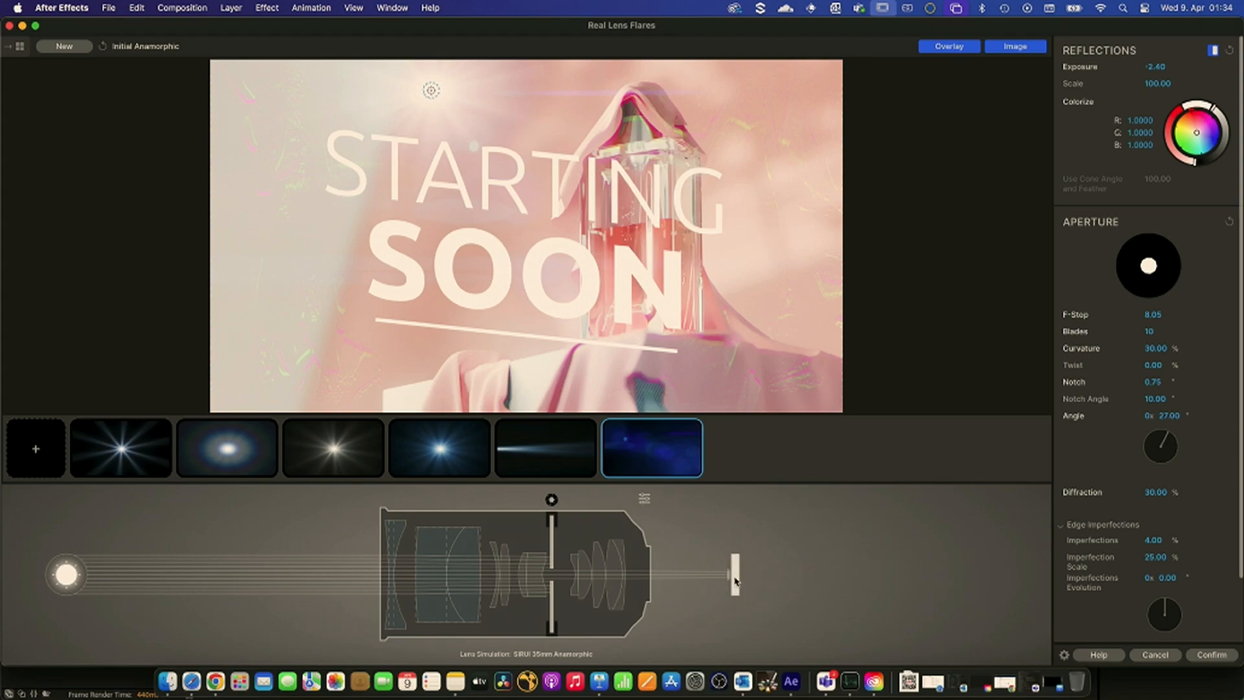
mouse_move(735, 580)
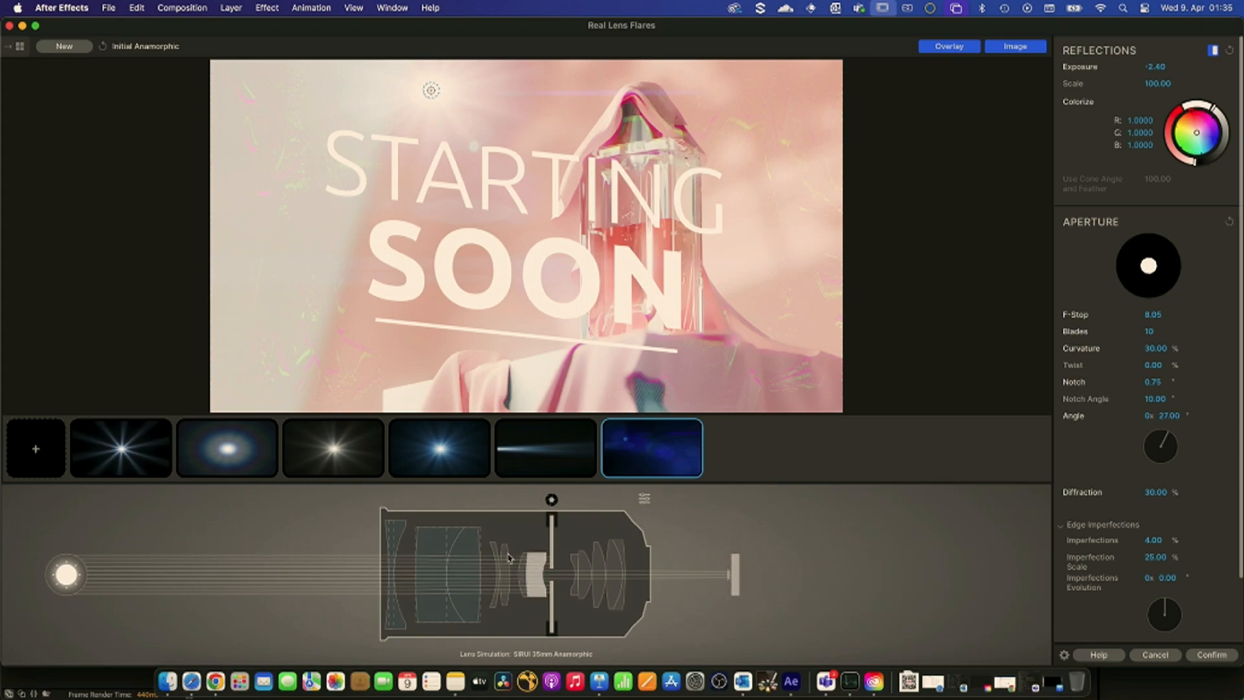
- Set the light source's temperature to 3200 K in the lens flare design
click(70, 574)
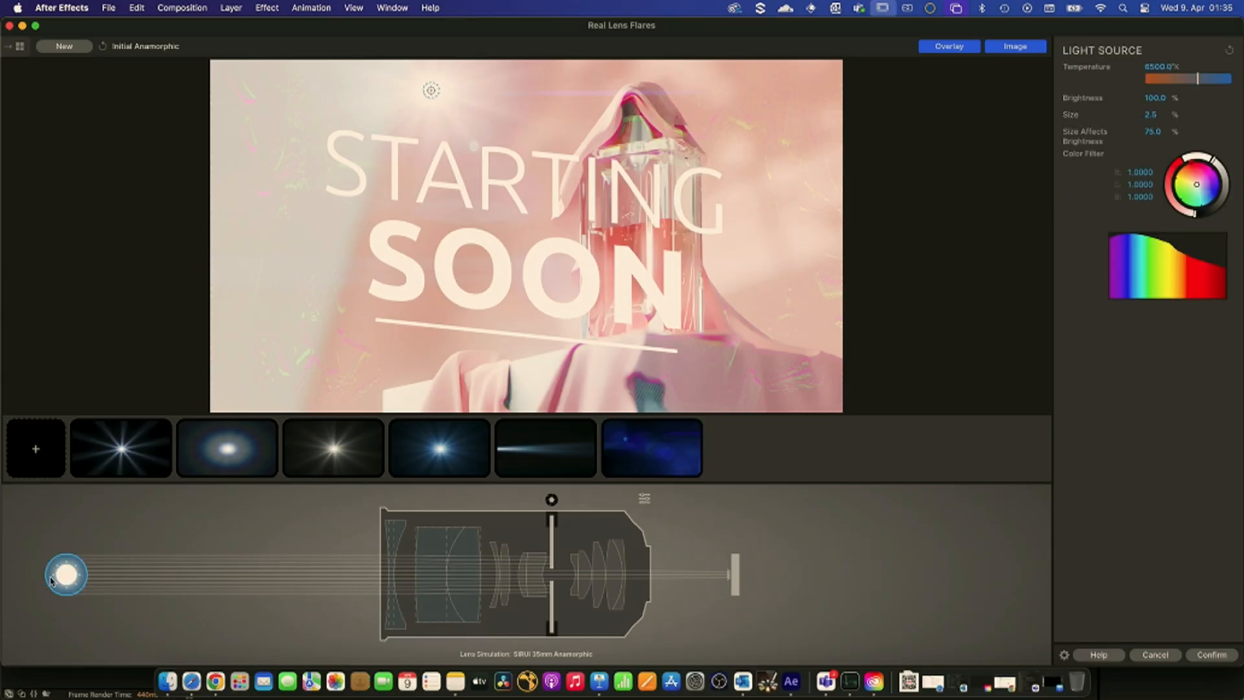
click(1157, 67)
text(3200)
key(Return)
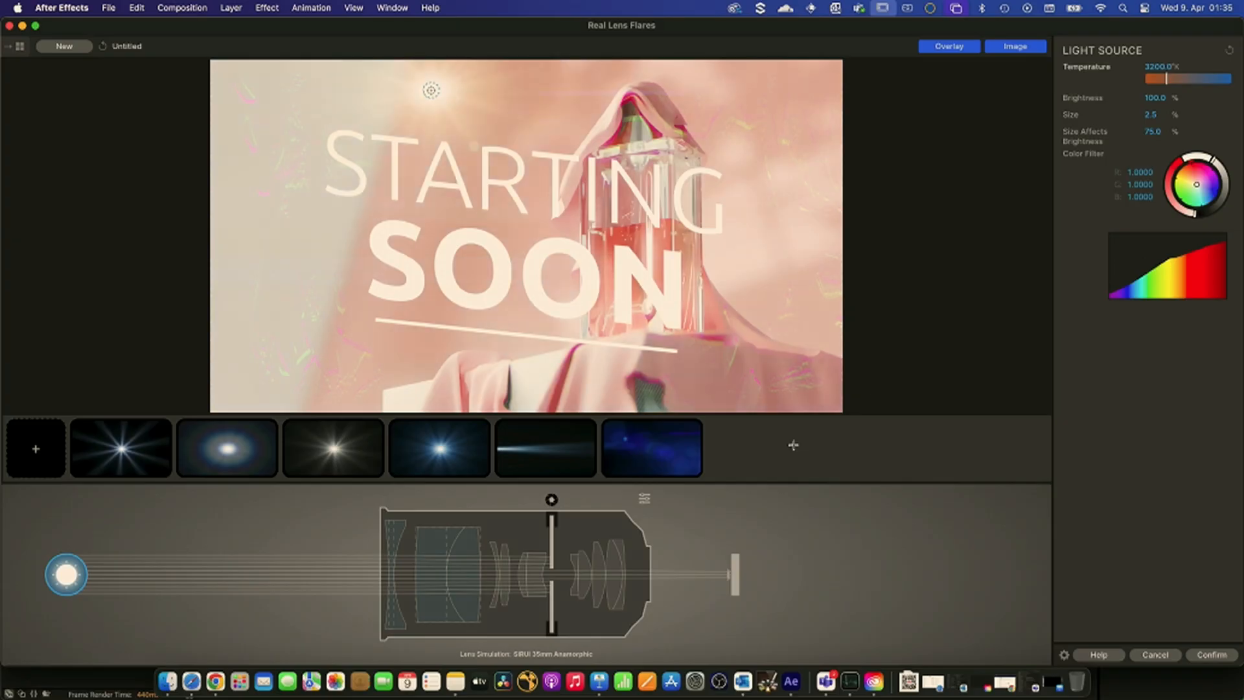
- Set the lens simulation's image plane to the IMAX preset
click(736, 574)
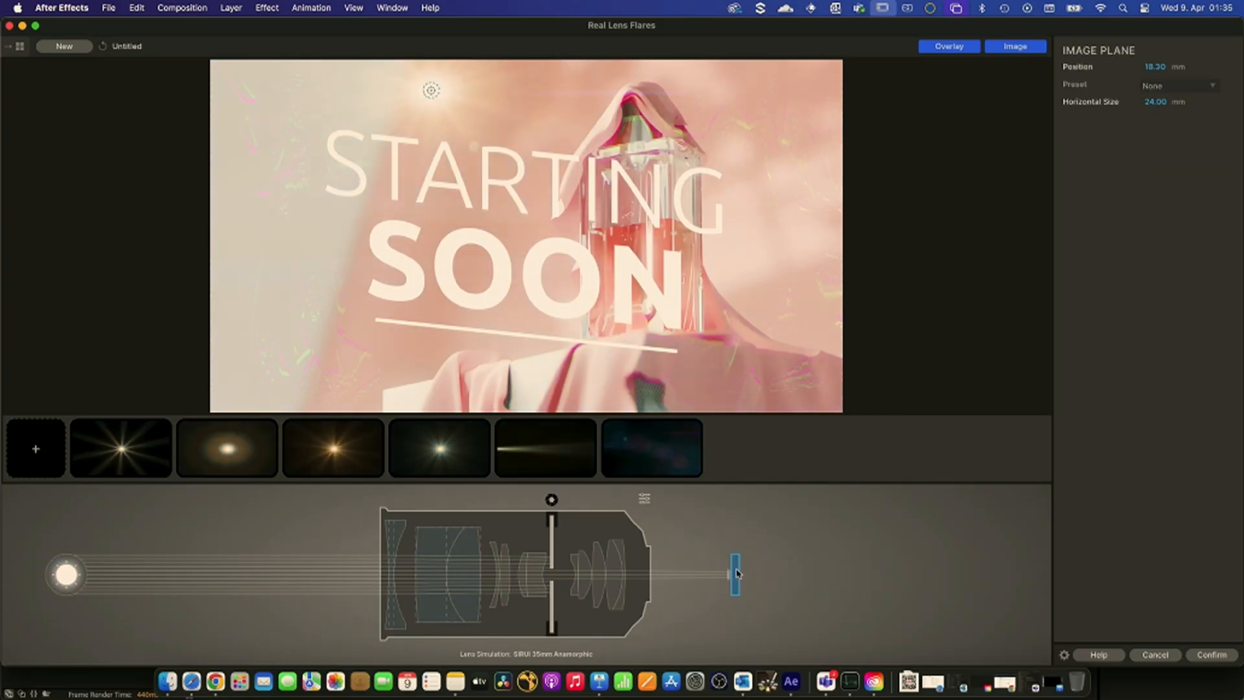
click(1196, 91)
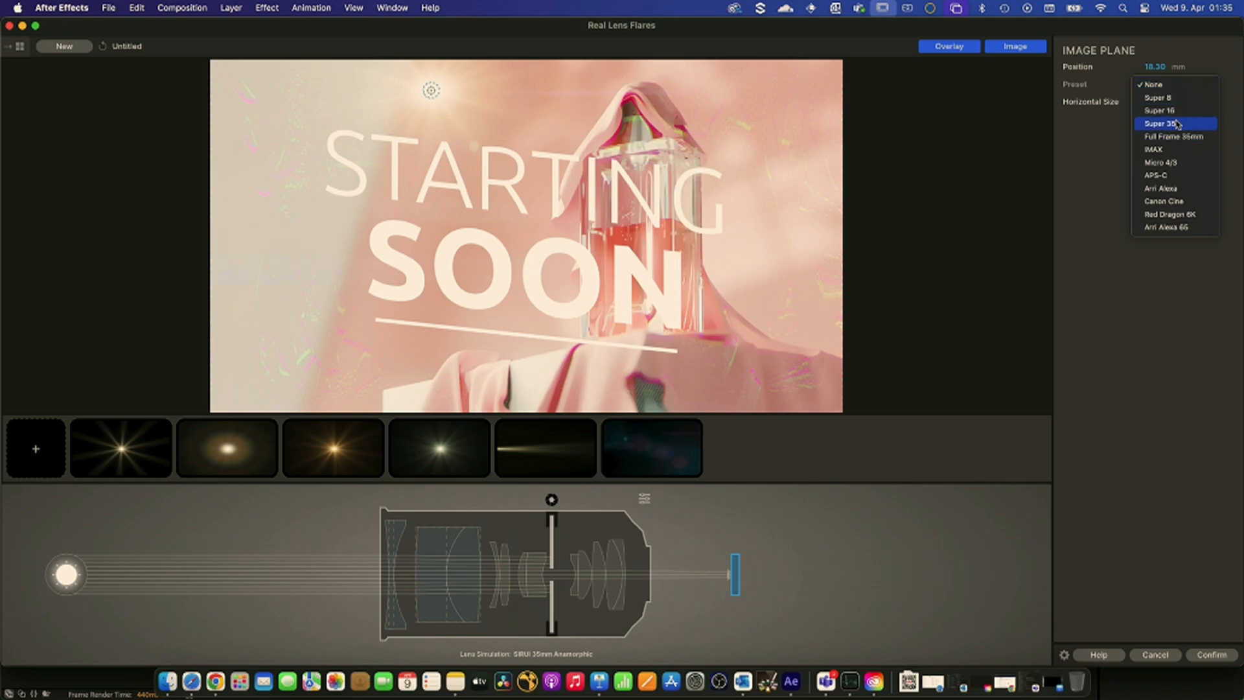
click(1176, 154)
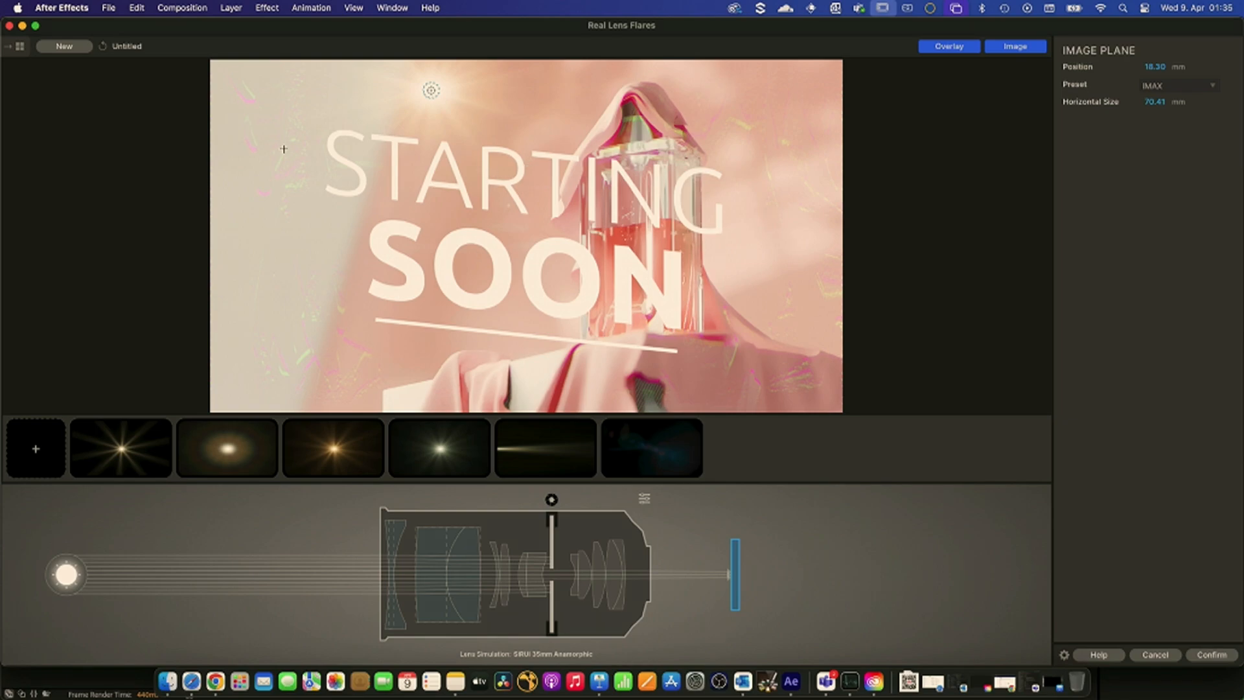
- Add a Schmutz element to the lens flare
mouse_move(162, 428)
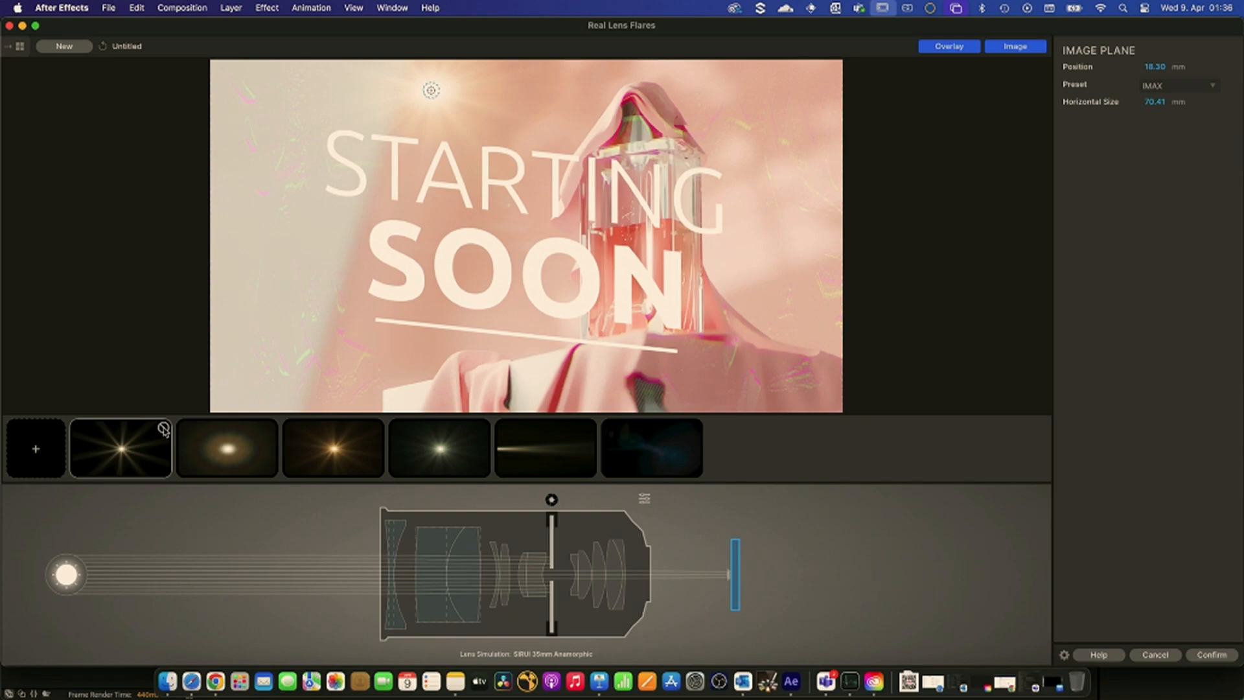
click(36, 451)
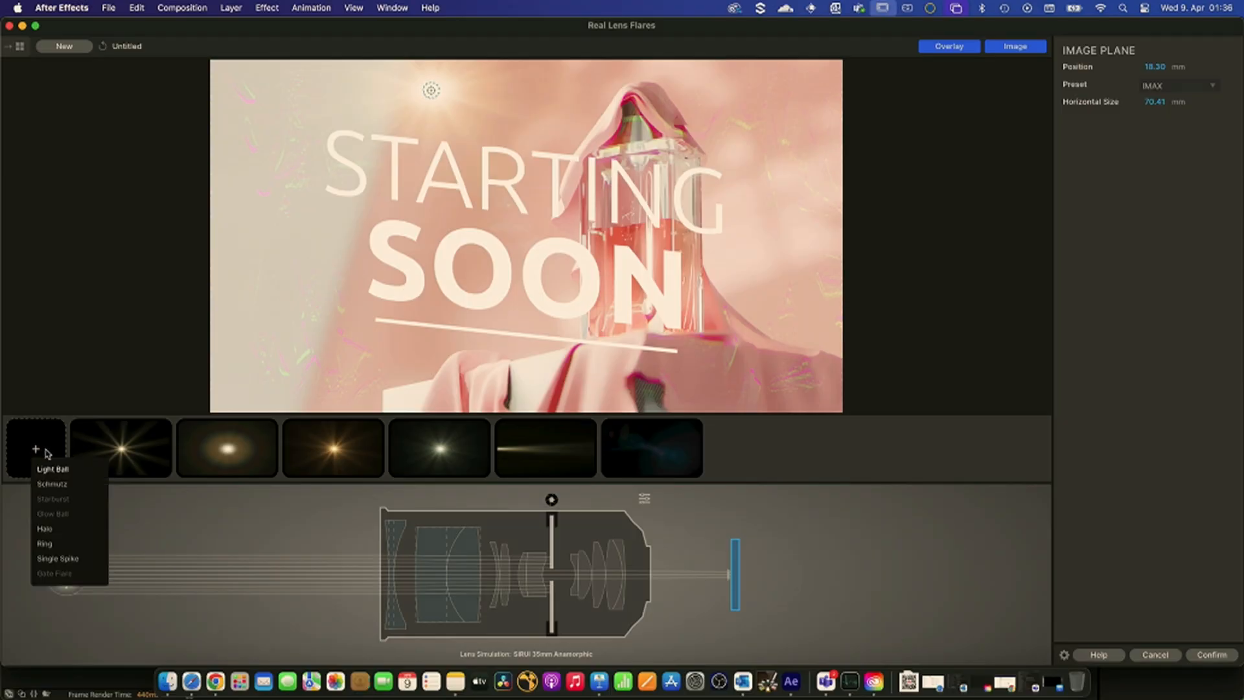
click(55, 486)
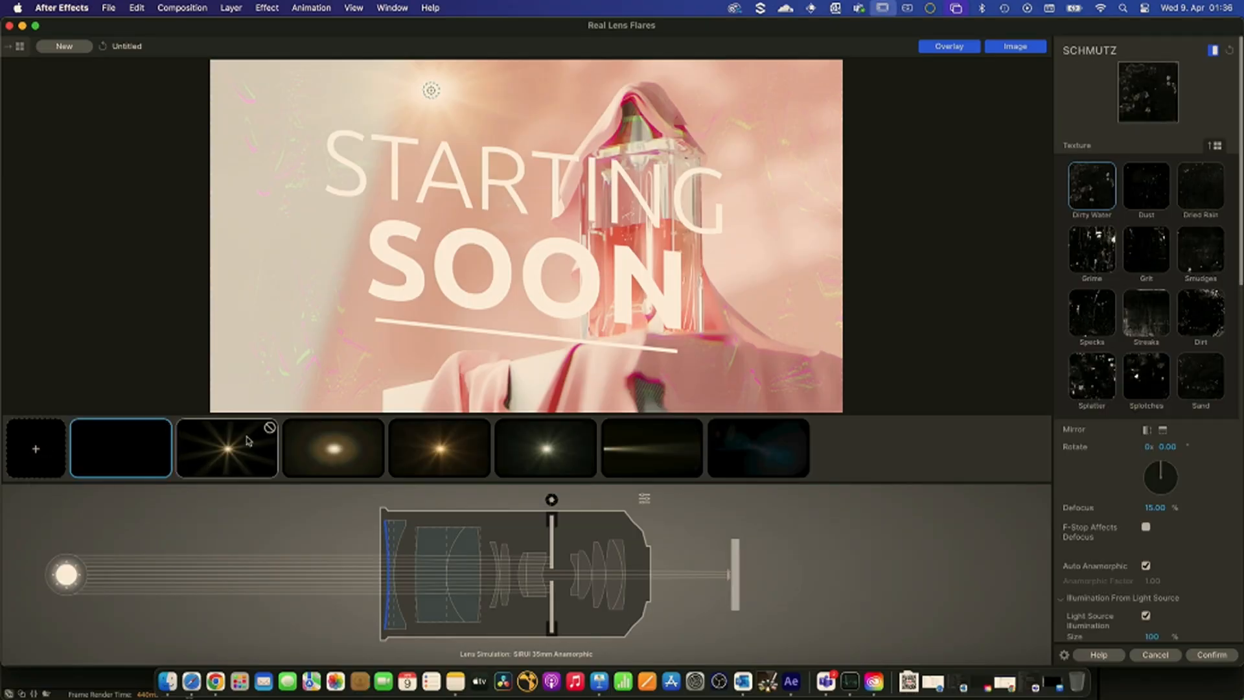
- Disable the six other flare elements, from Starburst through Reflections, so only Schmutz stays active
click(269, 427)
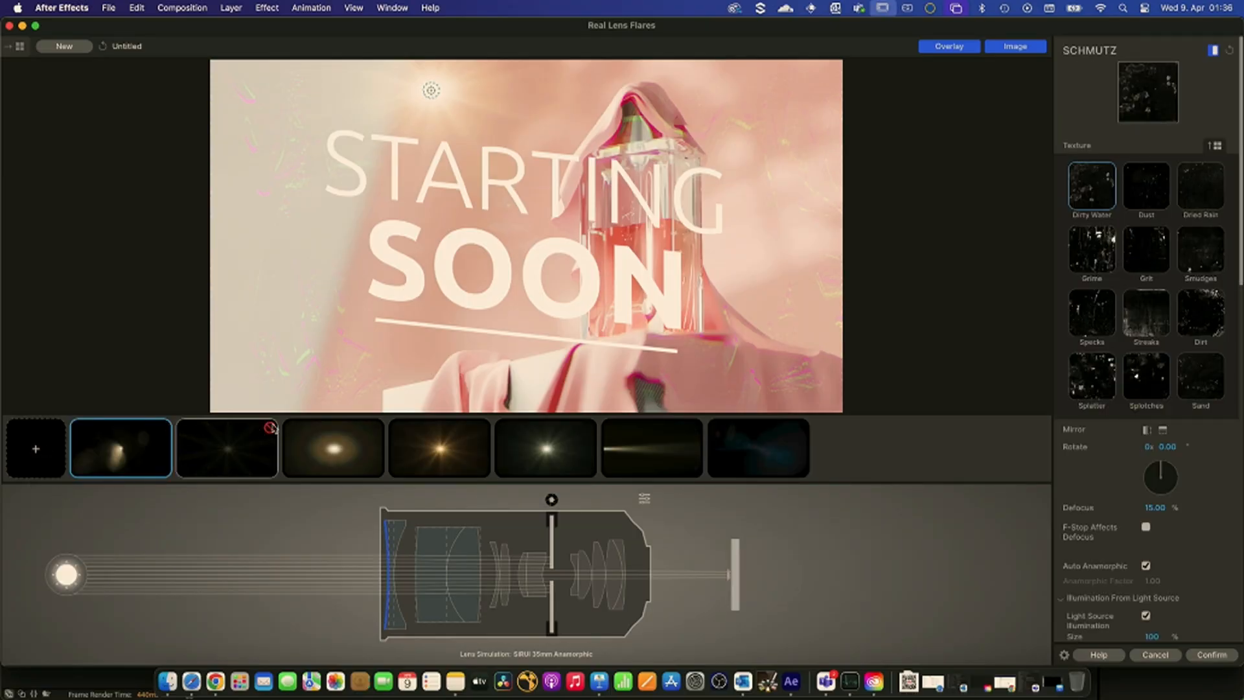
click(376, 428)
click(482, 428)
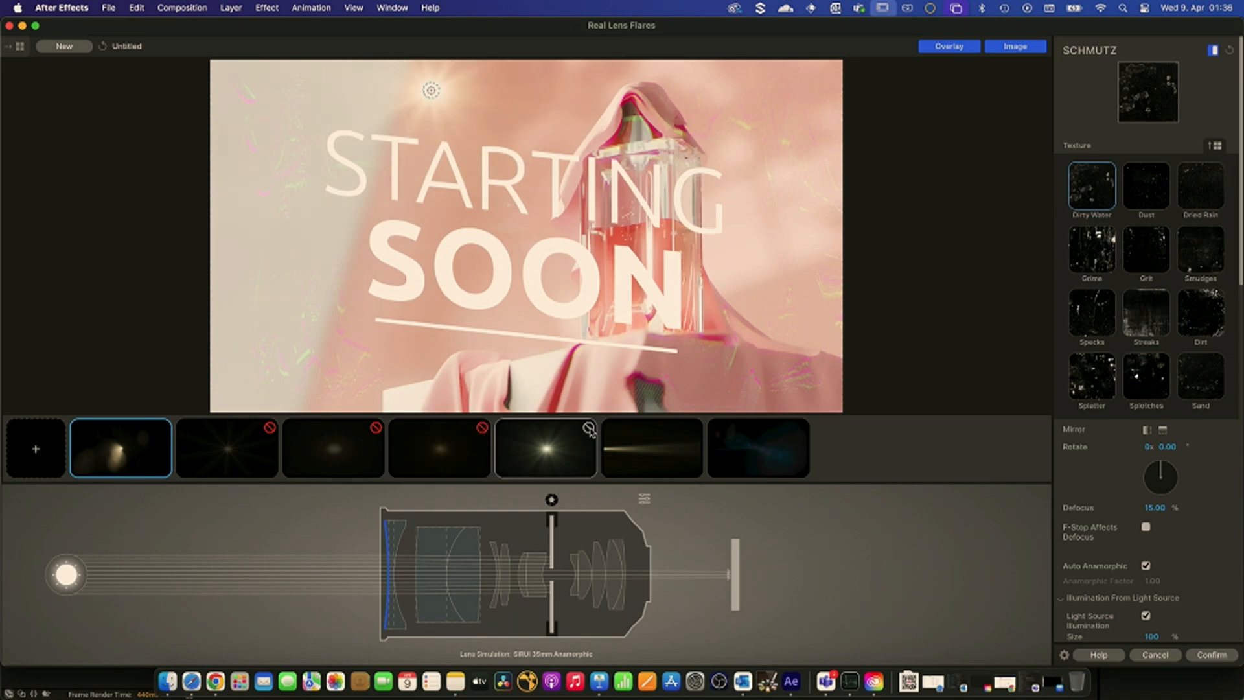
click(588, 428)
click(695, 429)
click(801, 428)
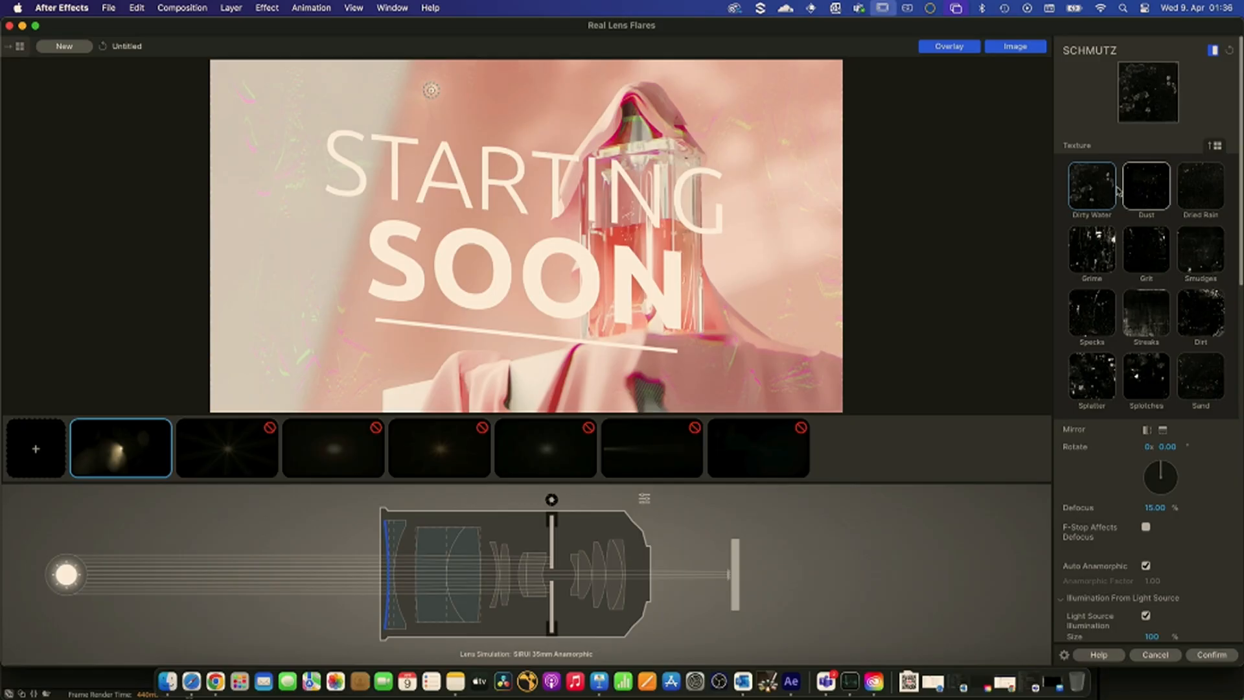
- Try the Dust and Grime textures on Schmutz, move the light closer to the bottle, and choose the Specks texture
click(1151, 193)
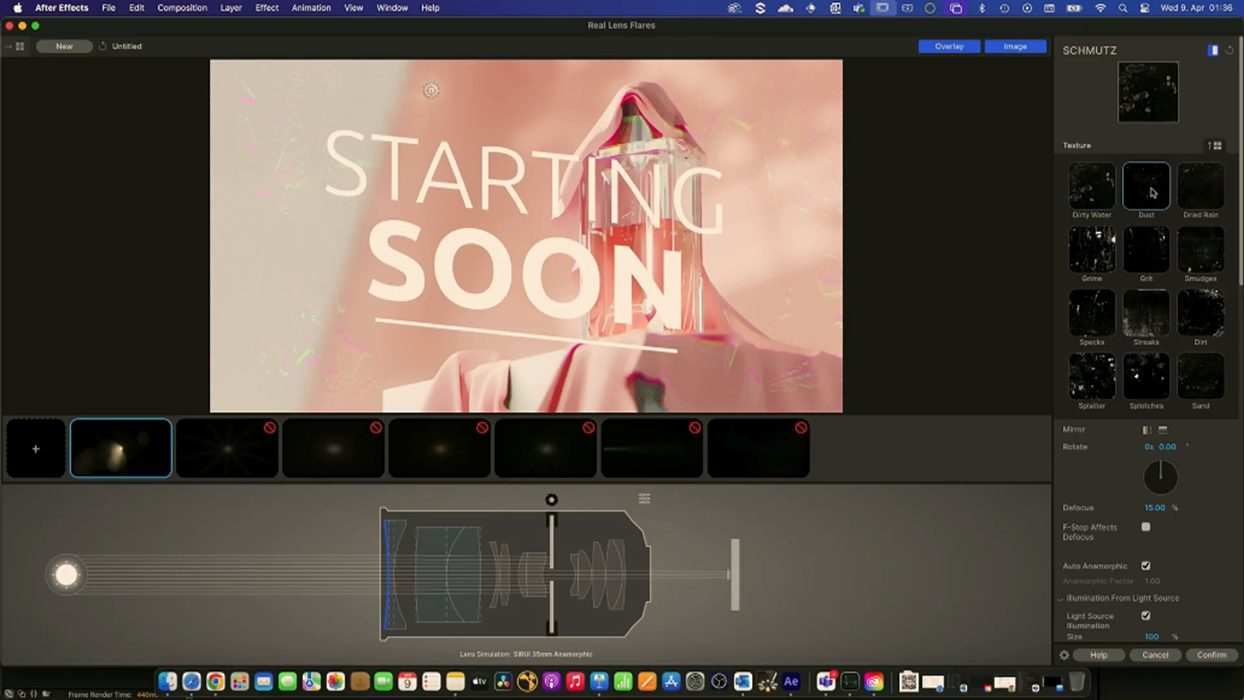
click(1095, 257)
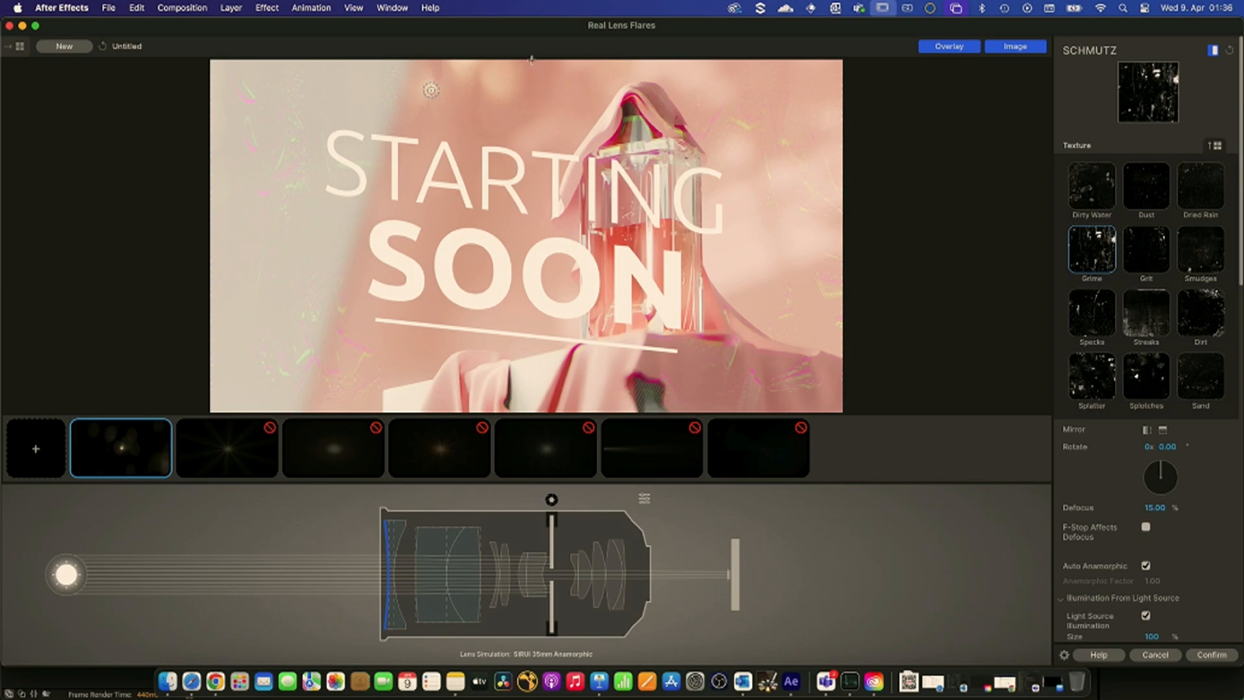
drag(430, 90, 523, 104)
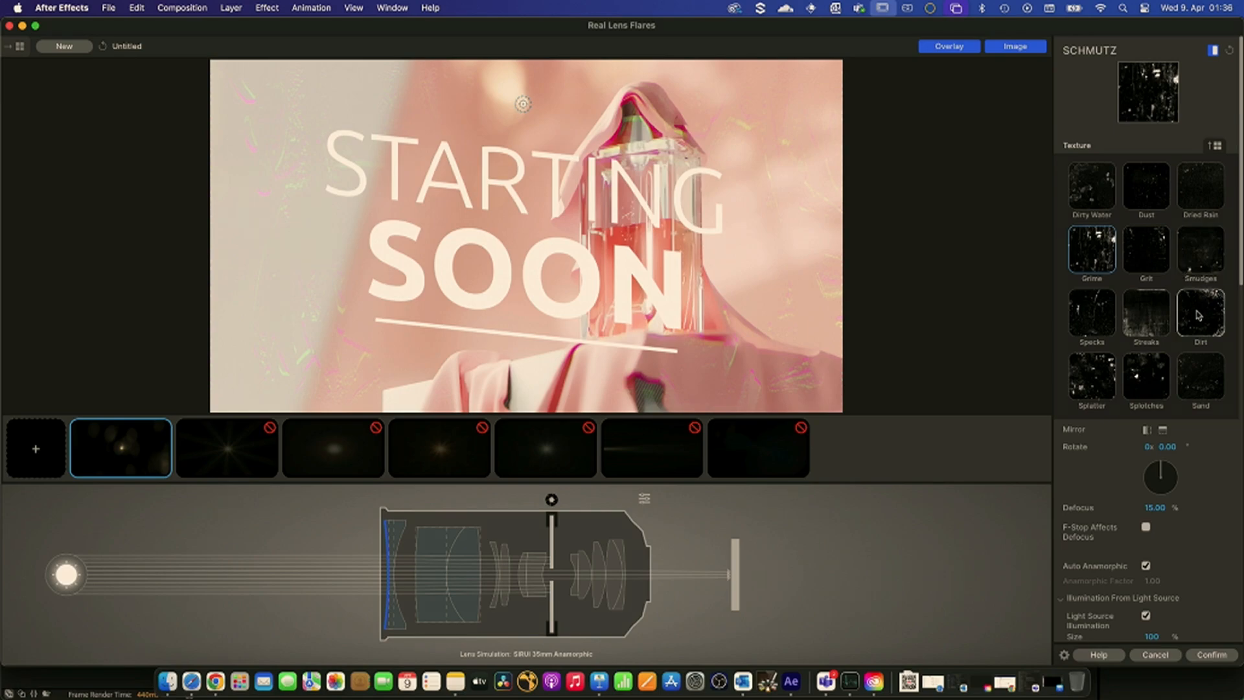
click(1094, 313)
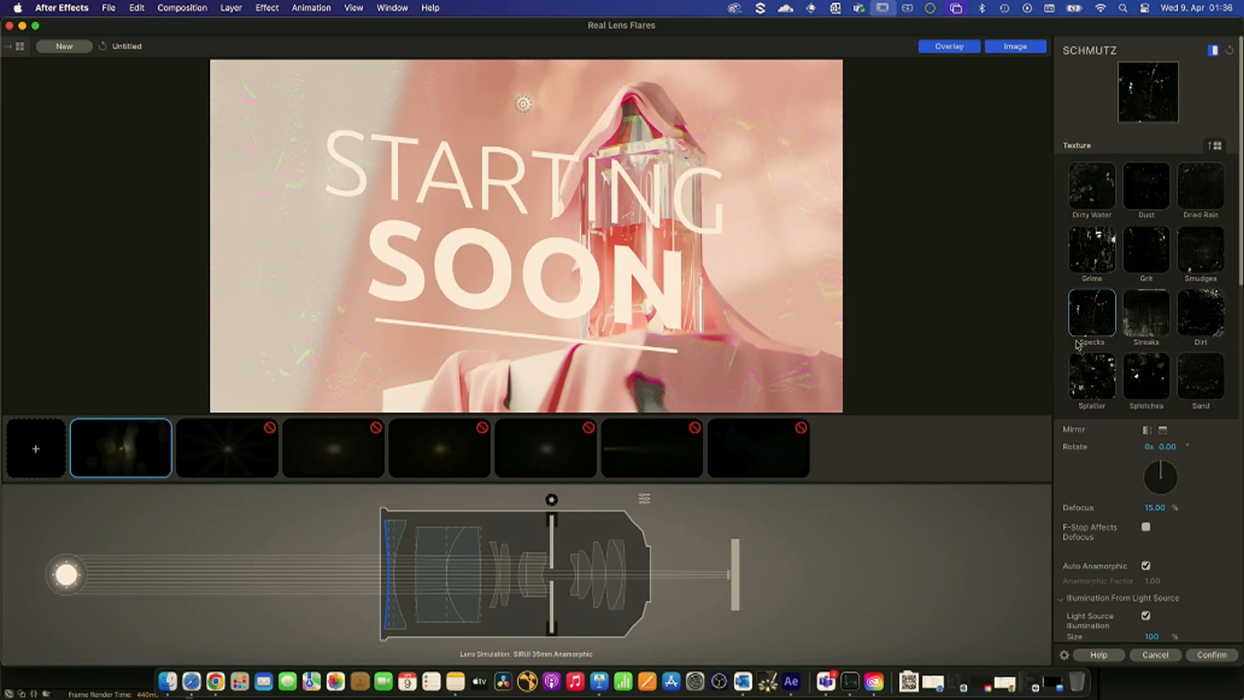
- Enable Background Illumination for the Schmutz element and apply the flare design to the adjustment layer
scroll(1098, 493, down, 5)
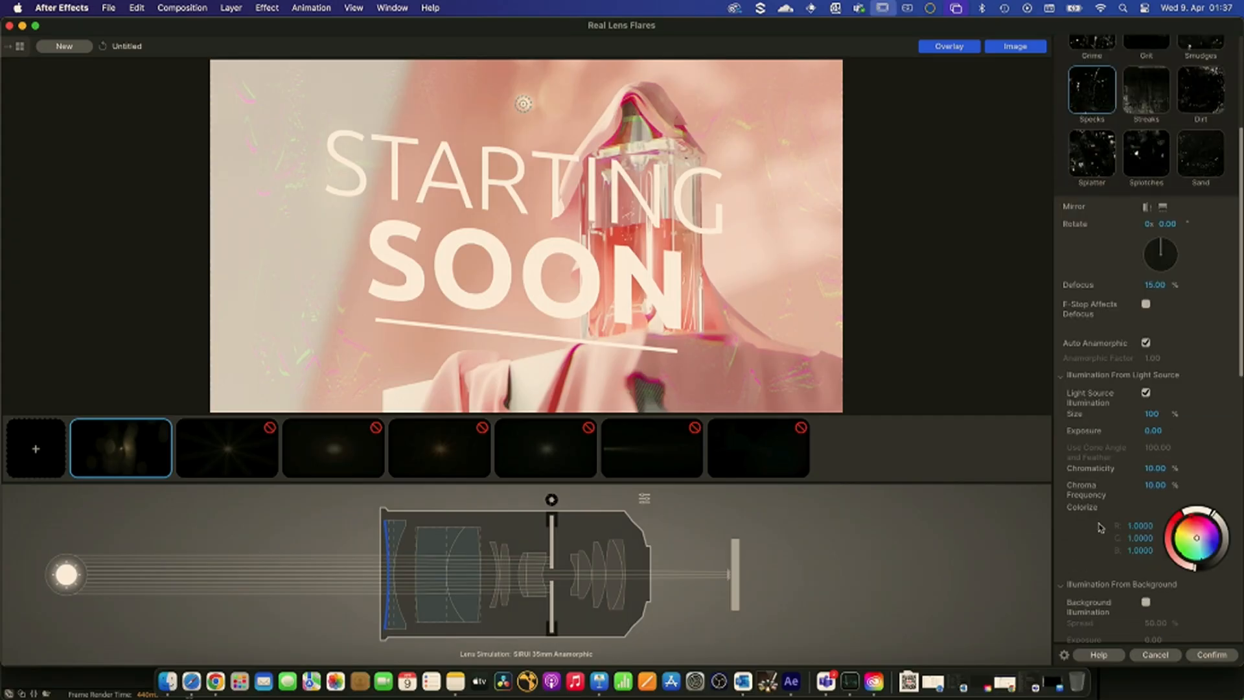
click(1146, 603)
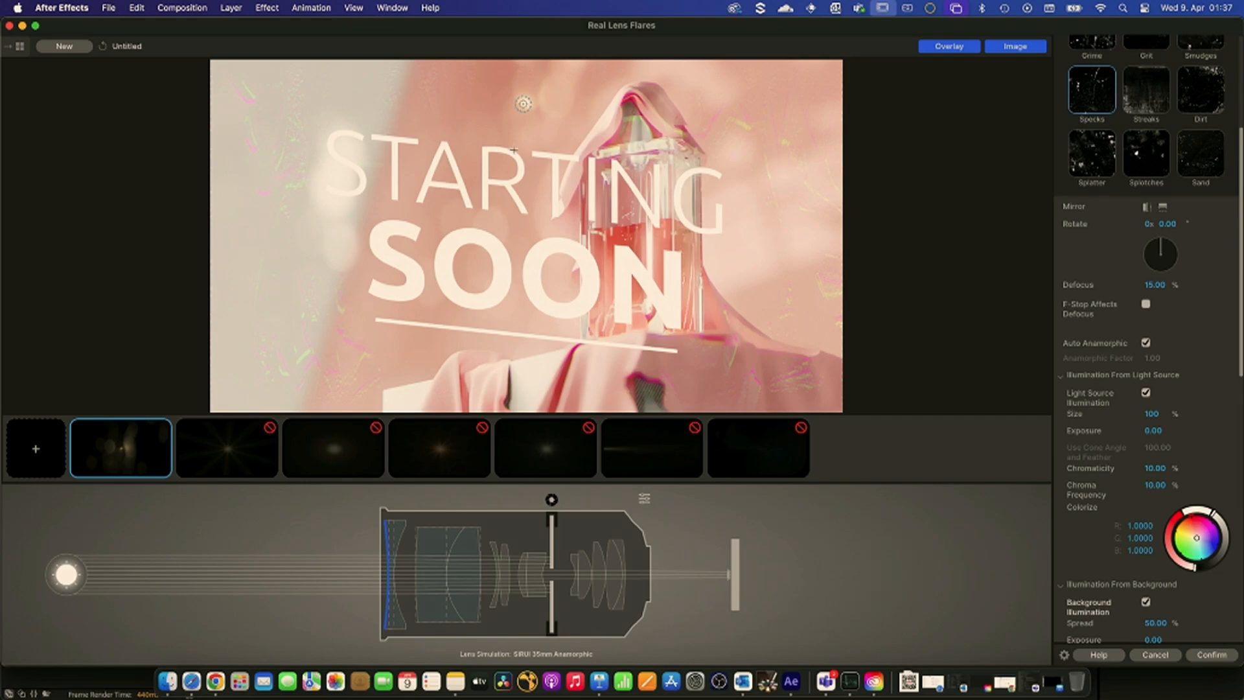
click(1222, 655)
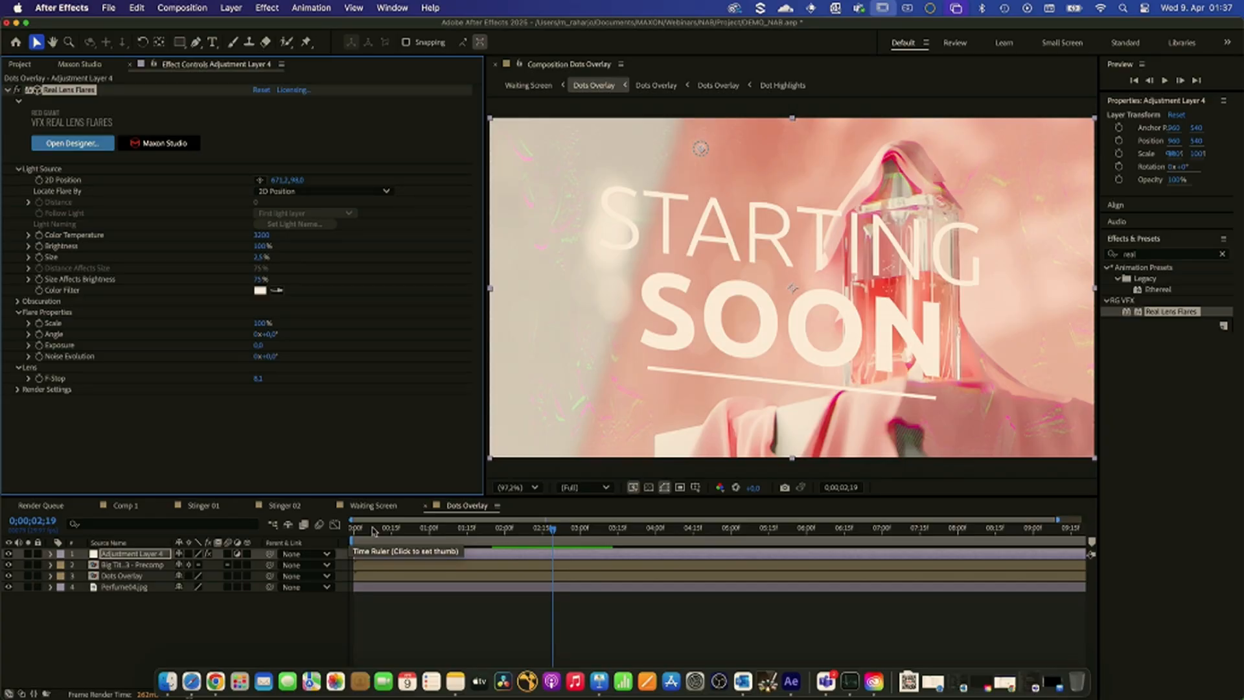
- Scrub through the Dots Overlay composition to review the Schmutz lens flare over the animated title and perfume bottle
click(367, 532)
drag(367, 533, 803, 555)
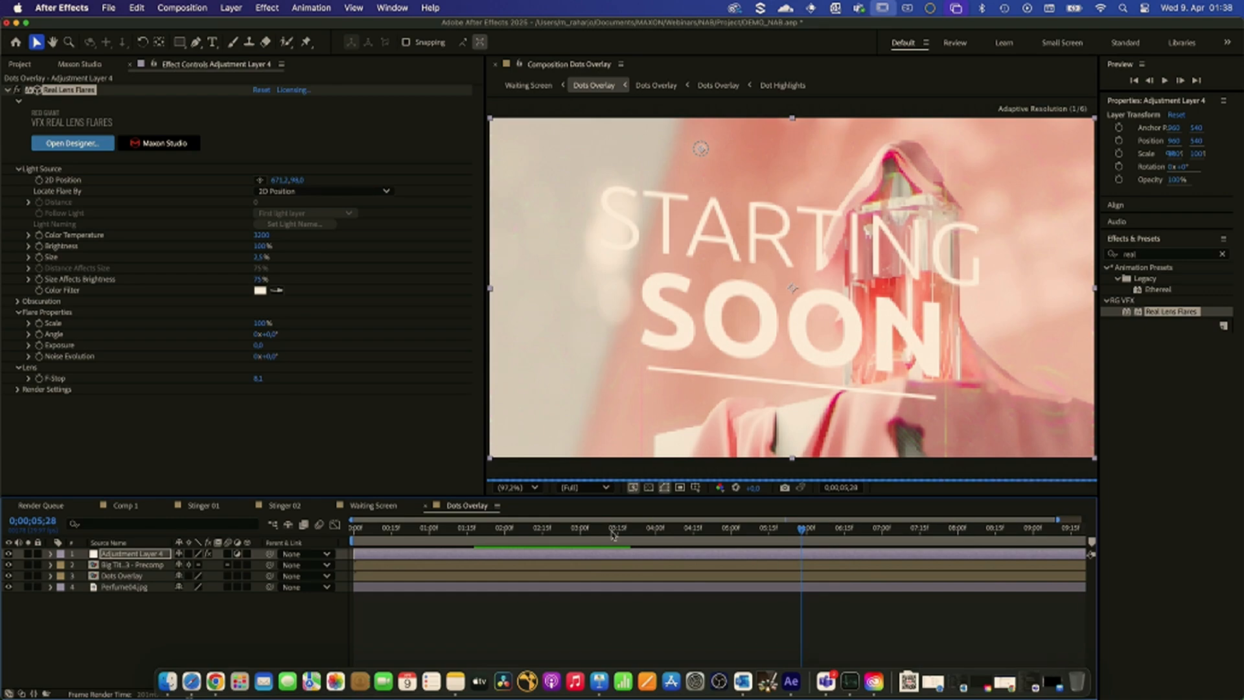
click(119, 508)
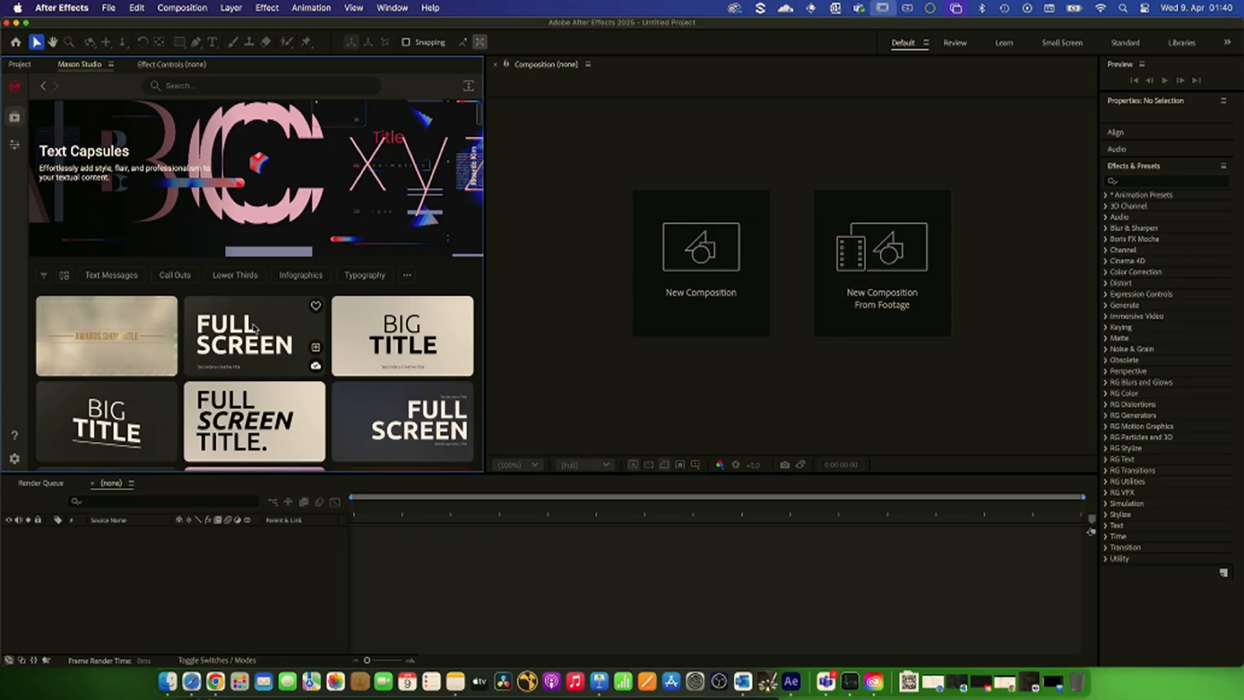
- Apply the Big Title 01 text capsule in a new 1920x1080, 29.97 fps, 10-second composition and move the playhead to 0;00;02;16
scroll(233, 356, down, 2)
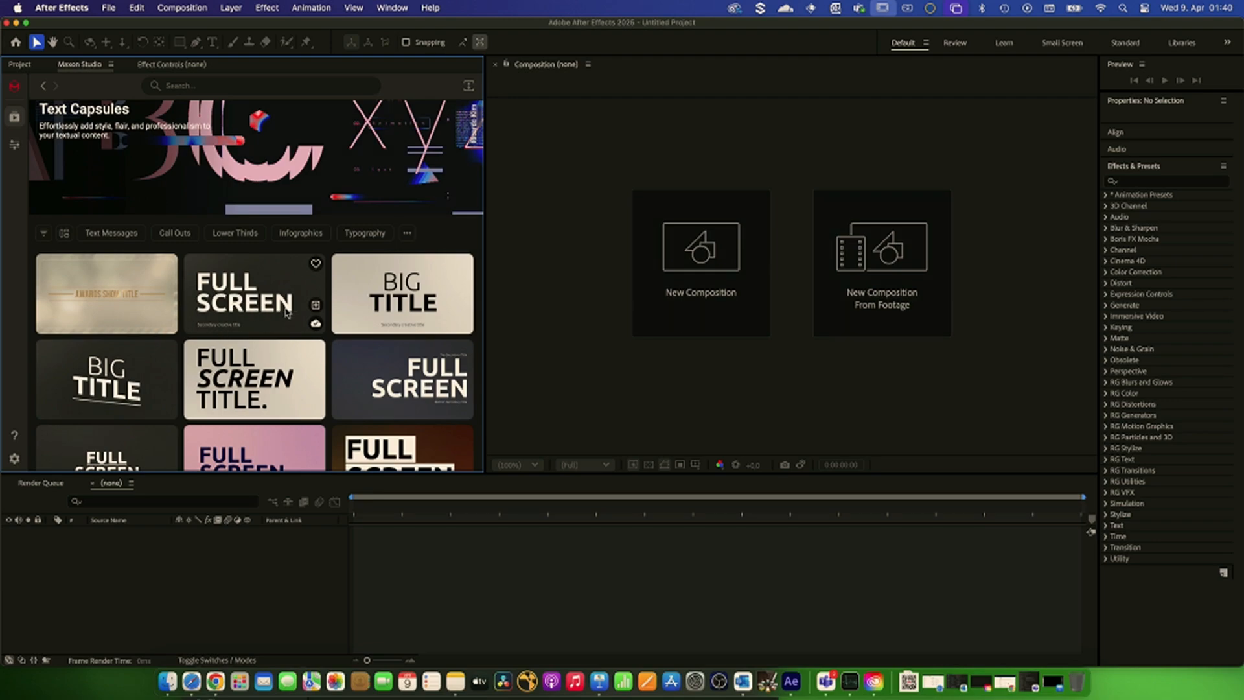
click(315, 306)
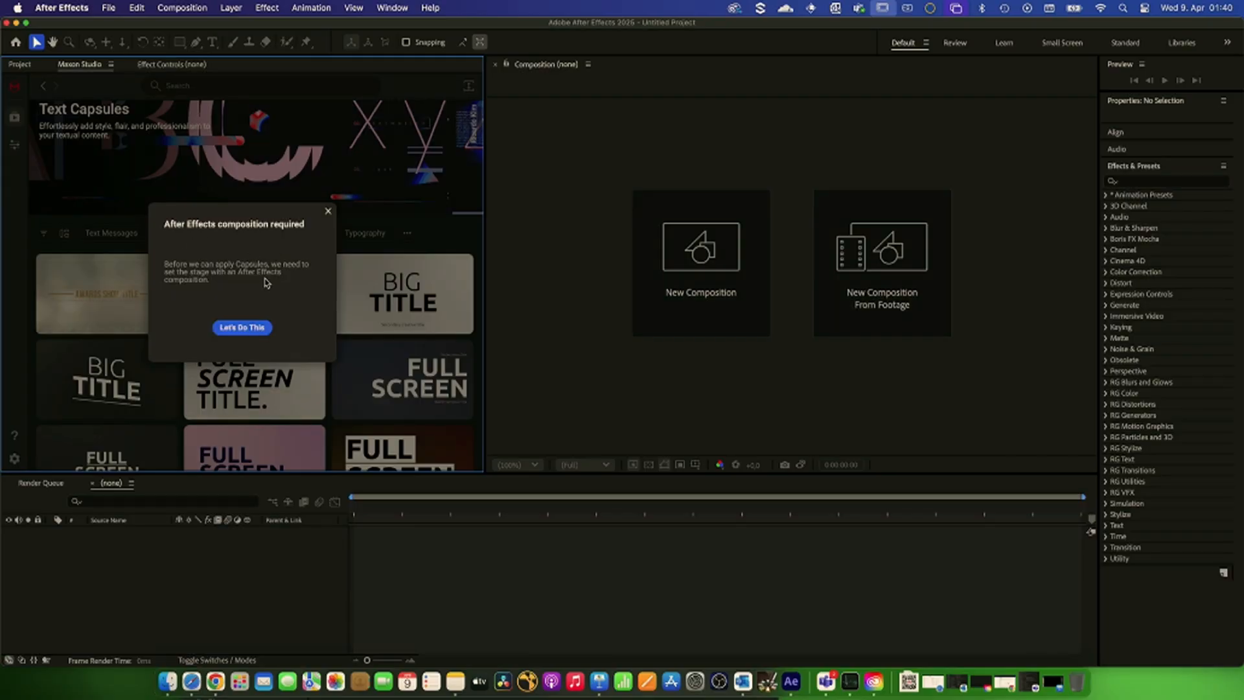
click(251, 328)
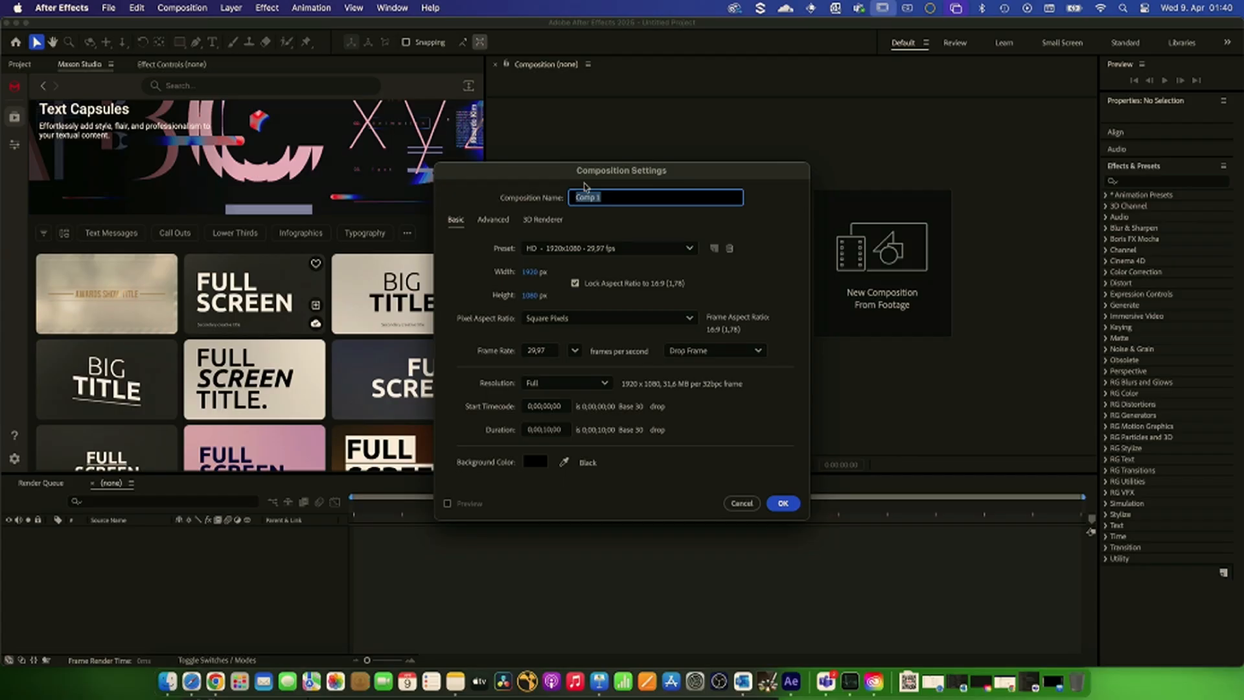
click(784, 503)
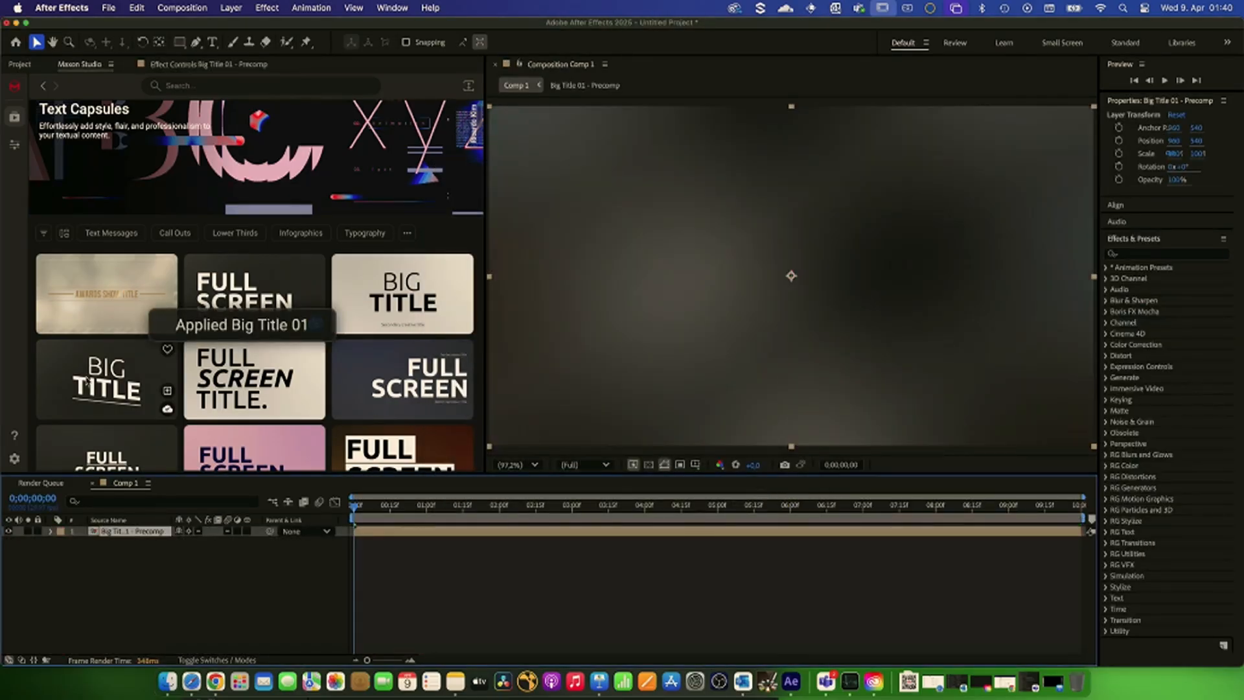
drag(362, 513, 537, 505)
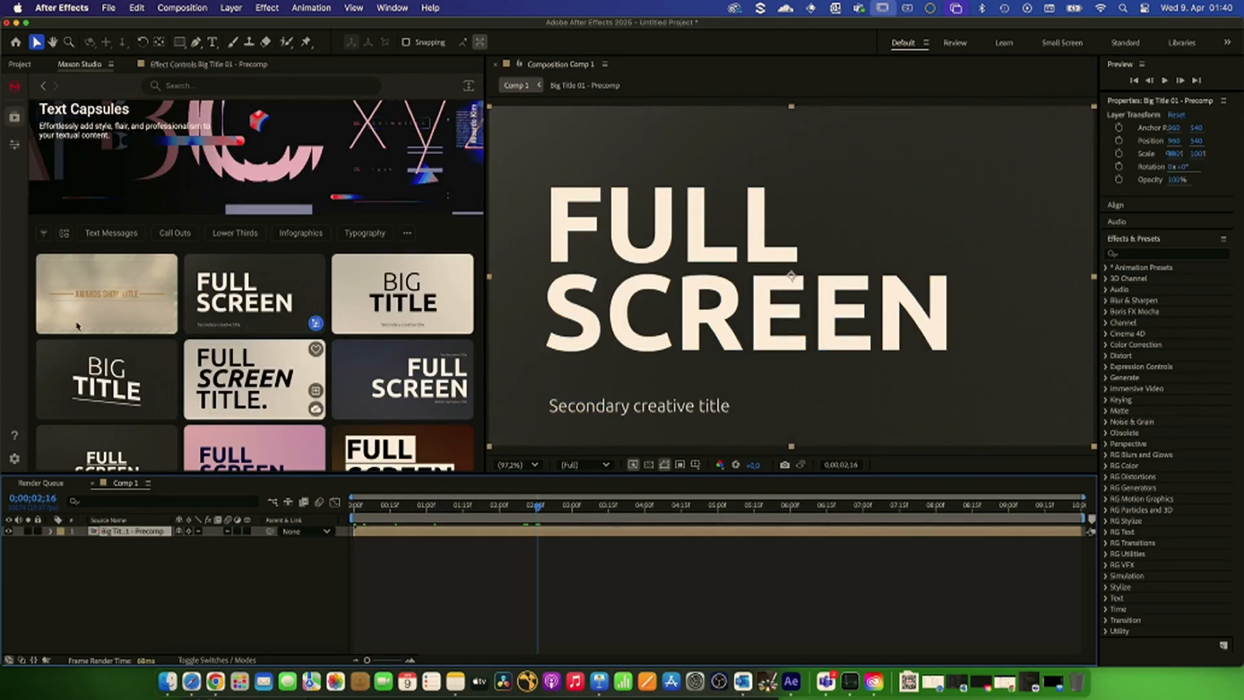
- Change the Big Title 01 text lines to STARTING and SOON, and set the secondary text's opacity to 0
click(14, 150)
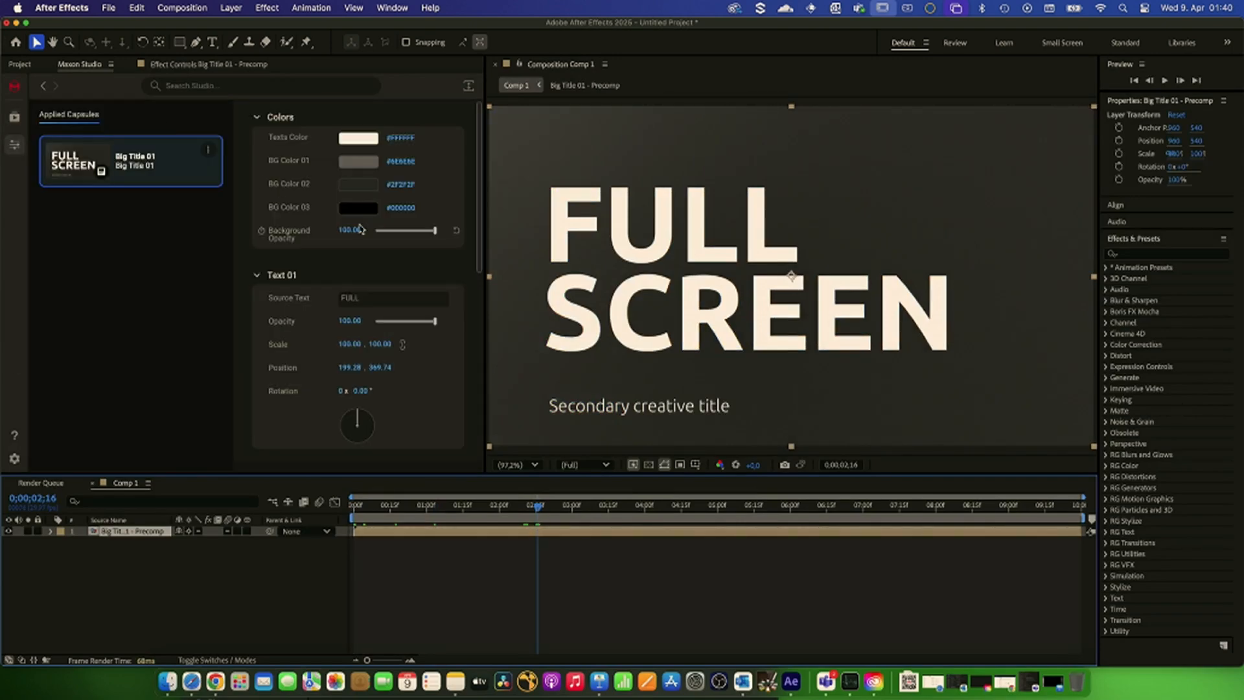
click(302, 298)
text(STA)
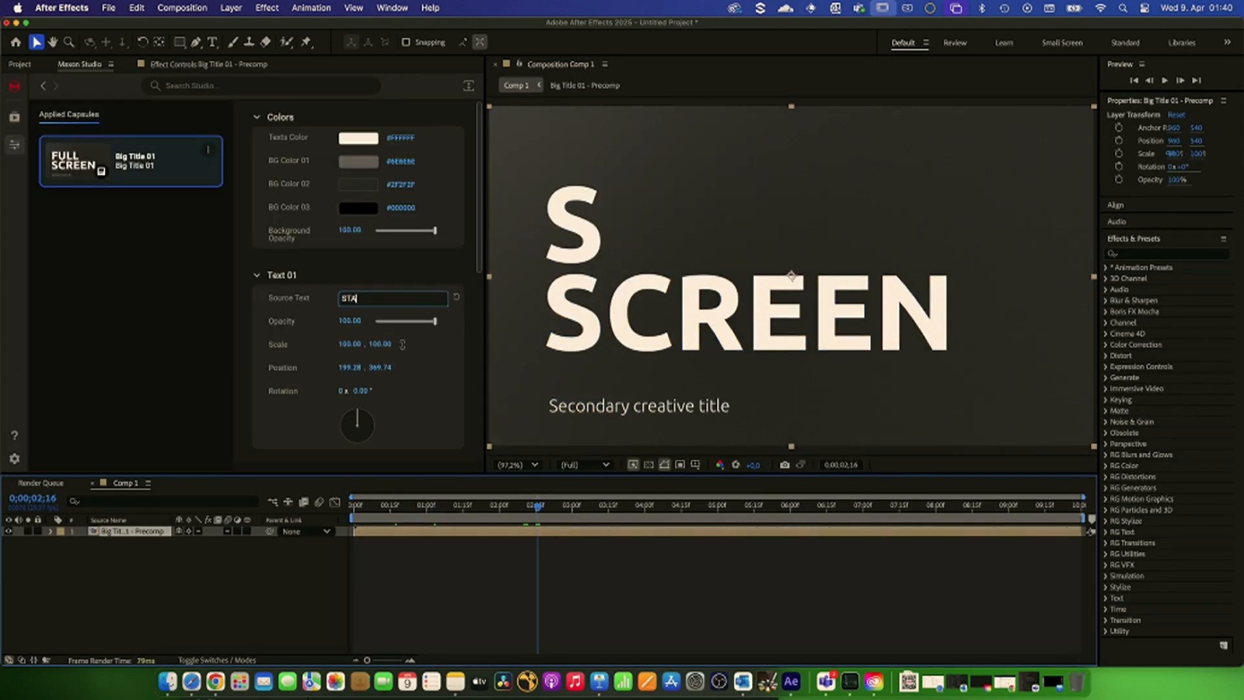
text(RTING)
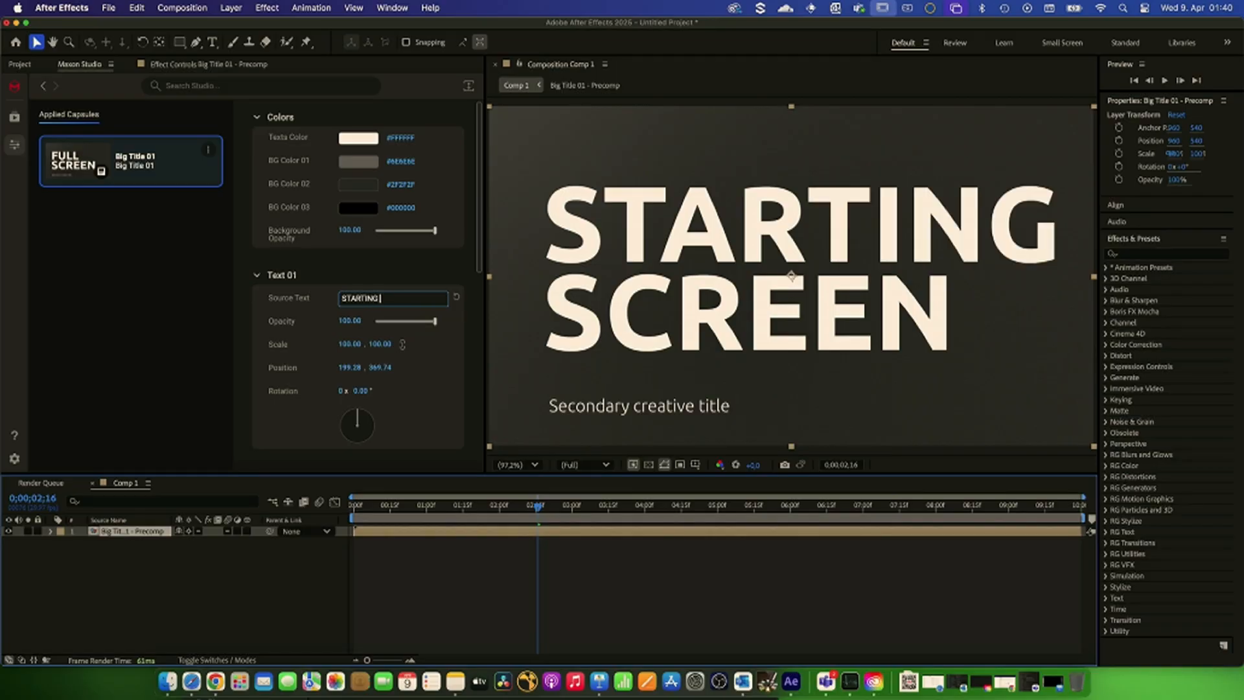
scroll(306, 377, down, 2)
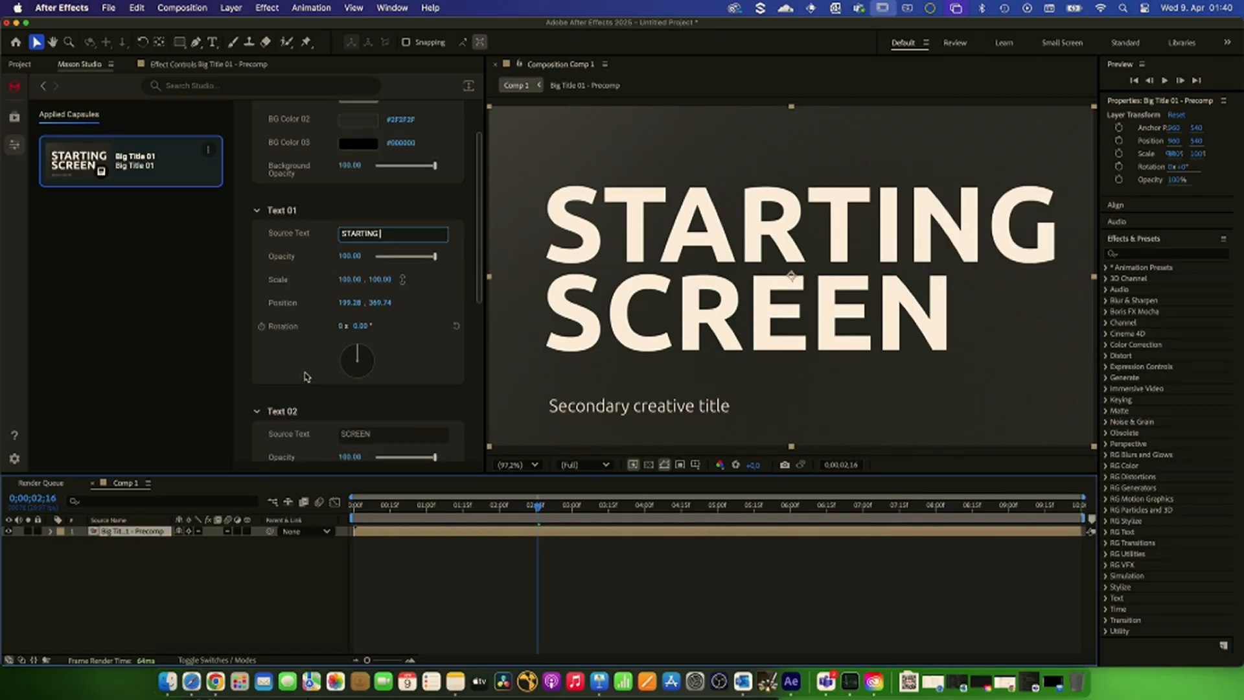
scroll(346, 372, down, 1)
click(340, 393)
text(SOON)
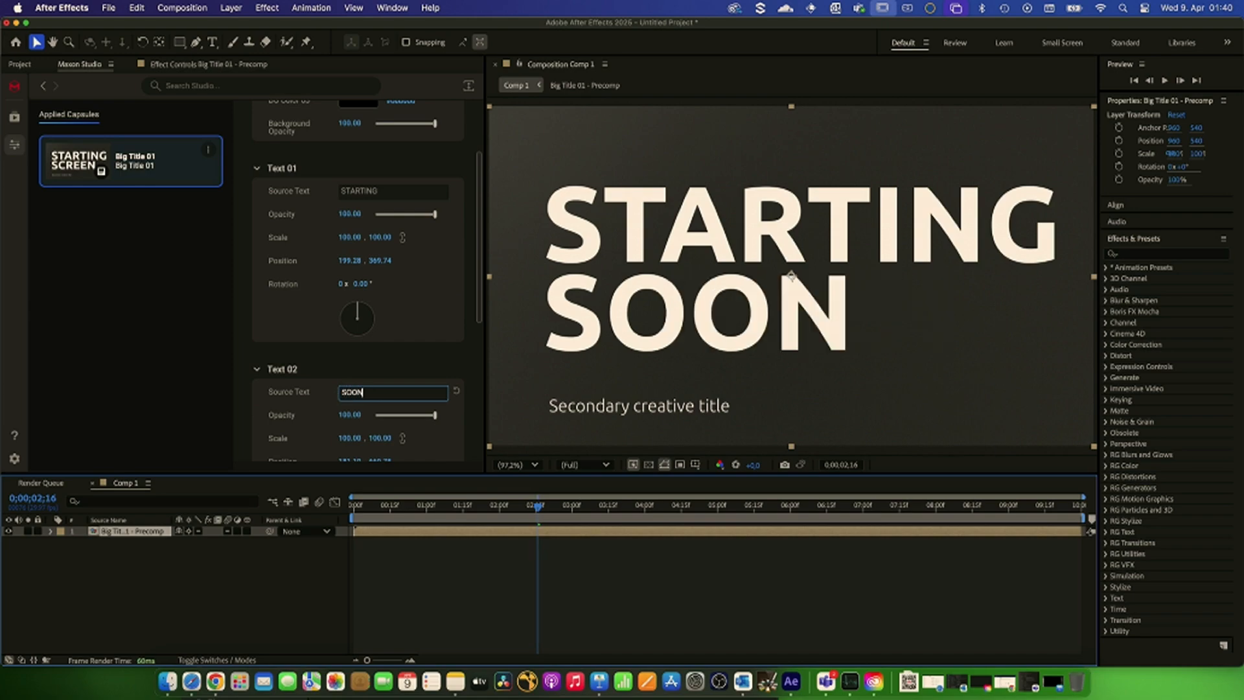
scroll(339, 396, down, 4)
drag(432, 442, 376, 443)
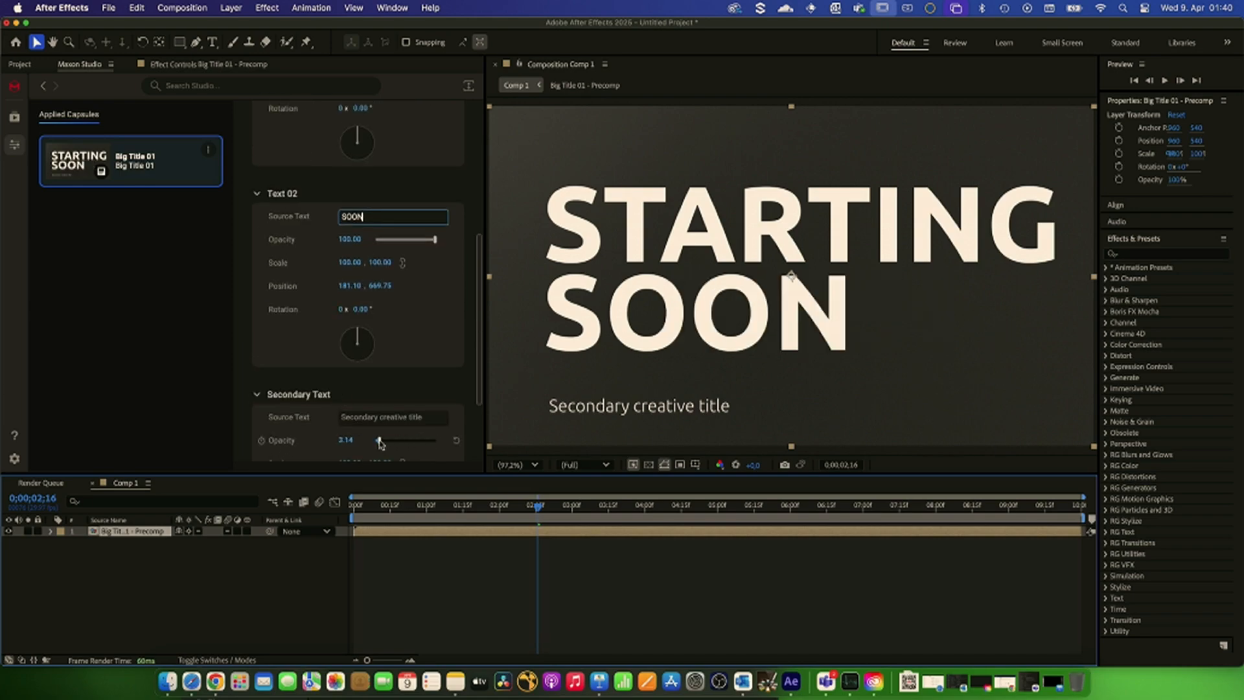
- Add the Colorful Lines Background 02 capsule to the composition and place its layer beneath the title
click(14, 118)
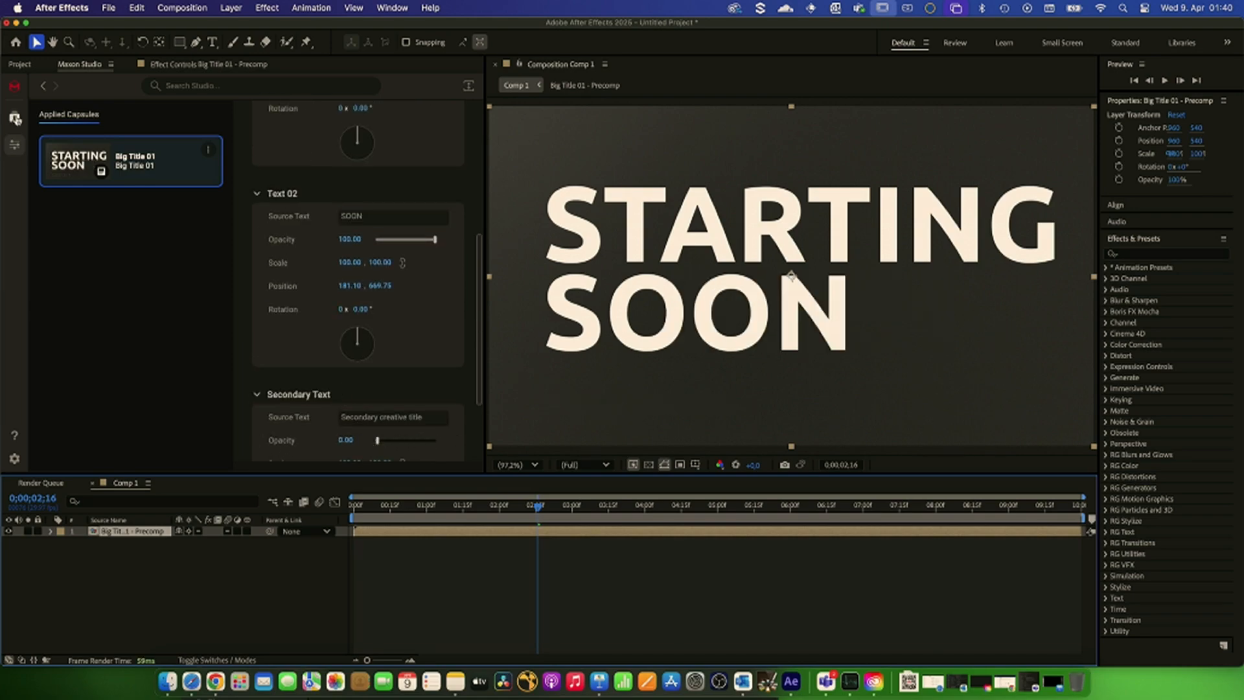
scroll(97, 195, up, 2)
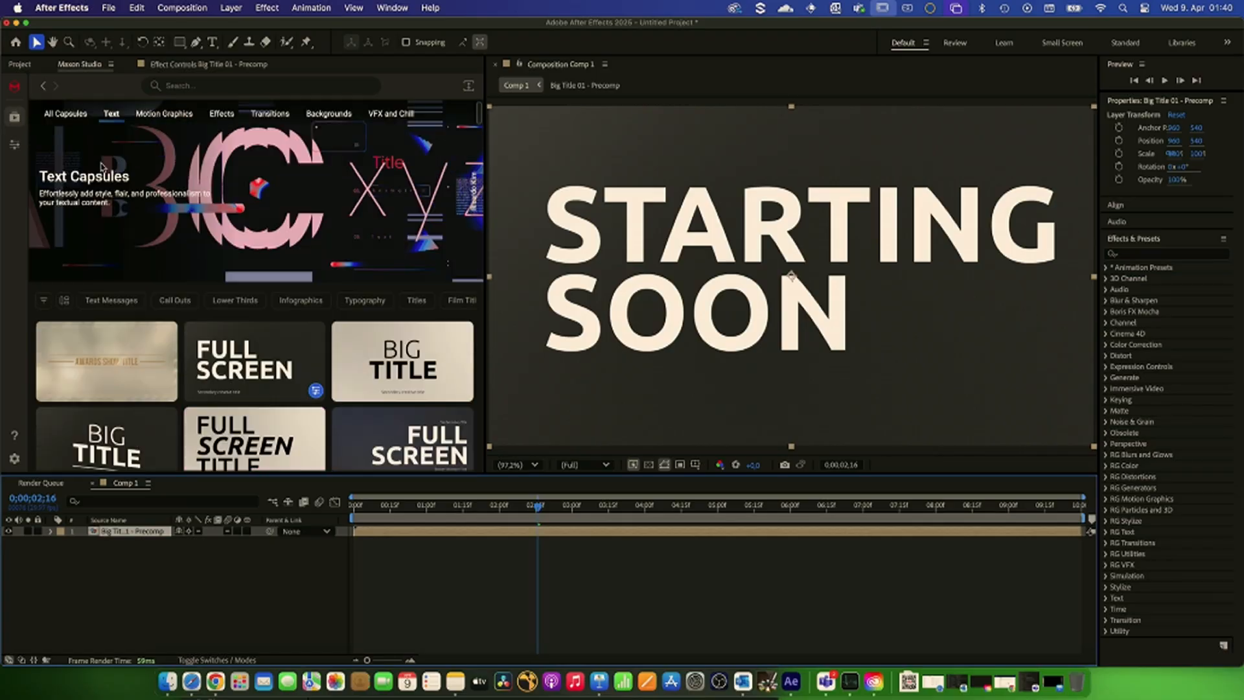
click(71, 119)
scroll(315, 336, down, 5)
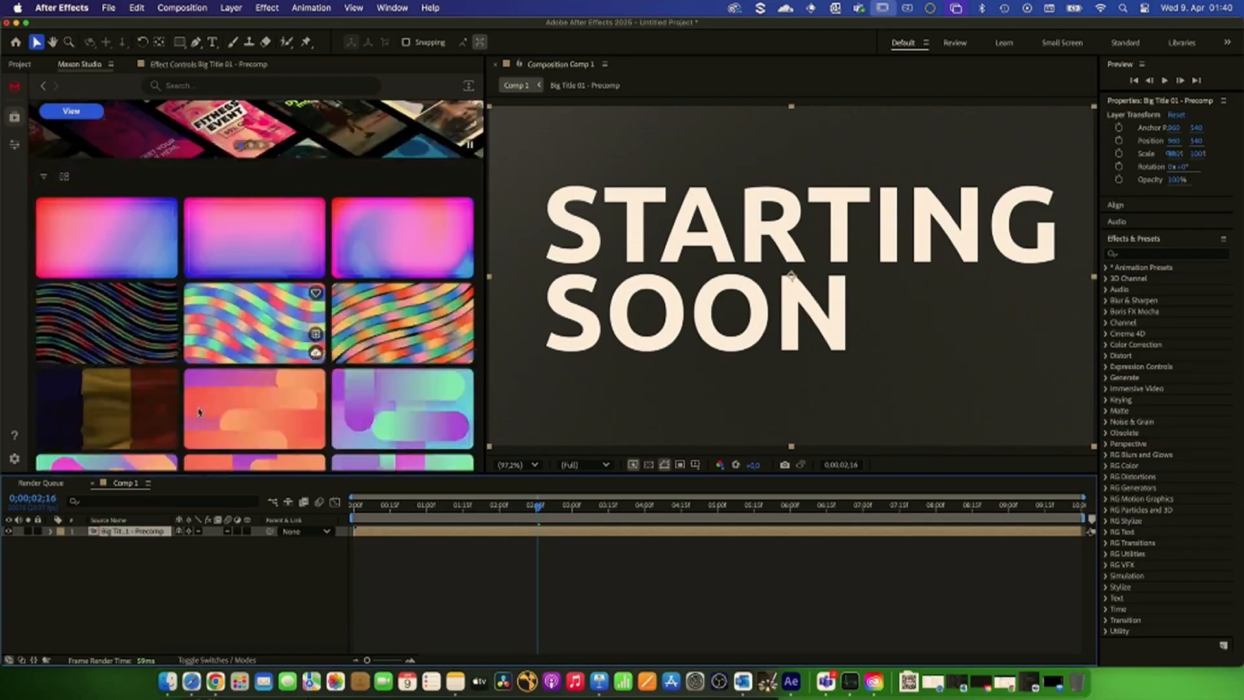
click(315, 334)
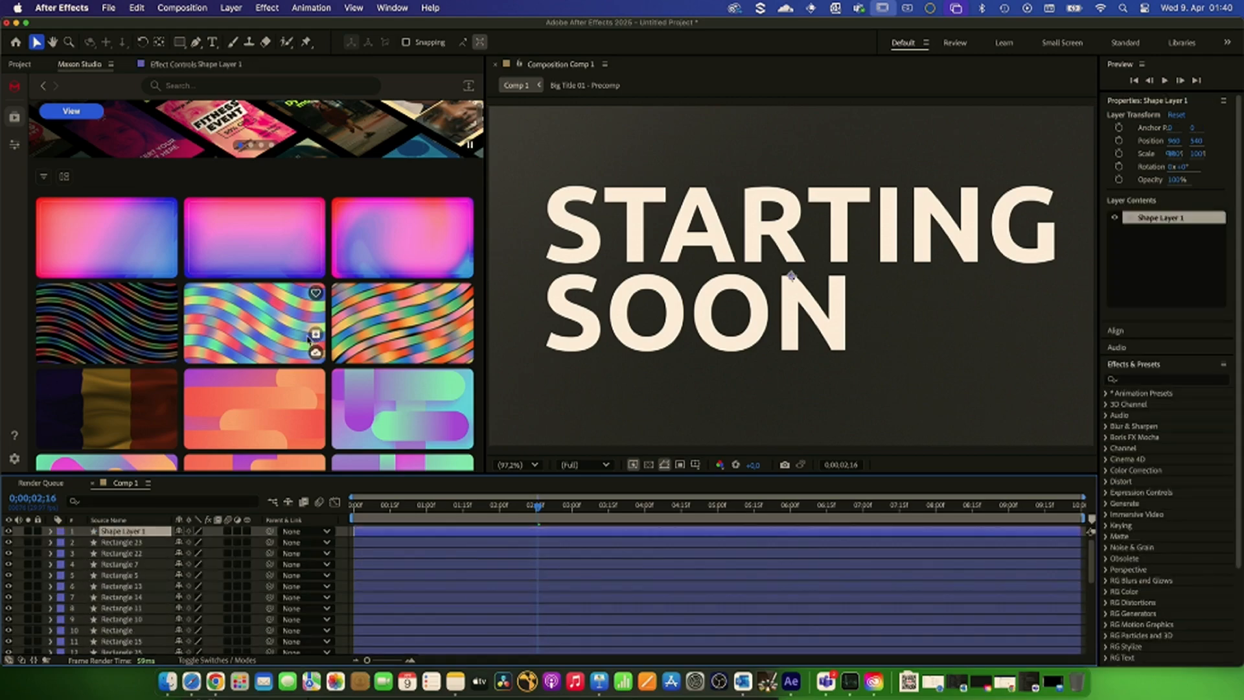
drag(151, 535, 155, 550)
- Set the background opacity of the Big Title 01 capsule to 0
click(14, 148)
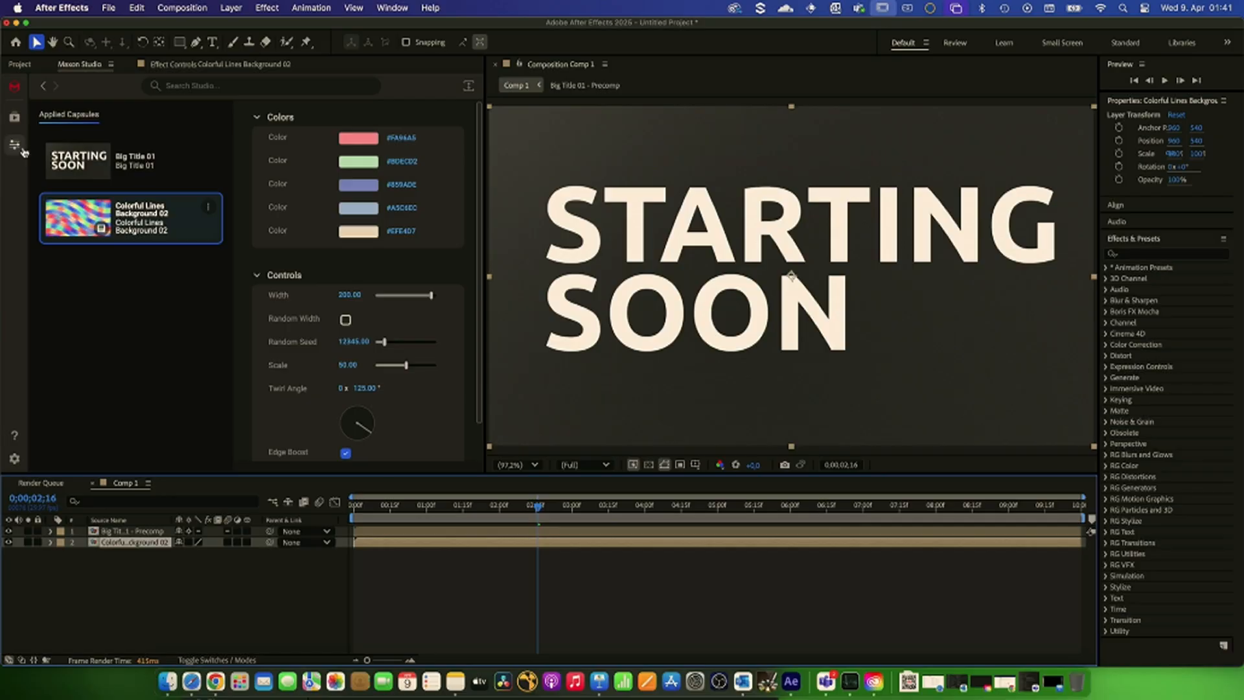
click(97, 174)
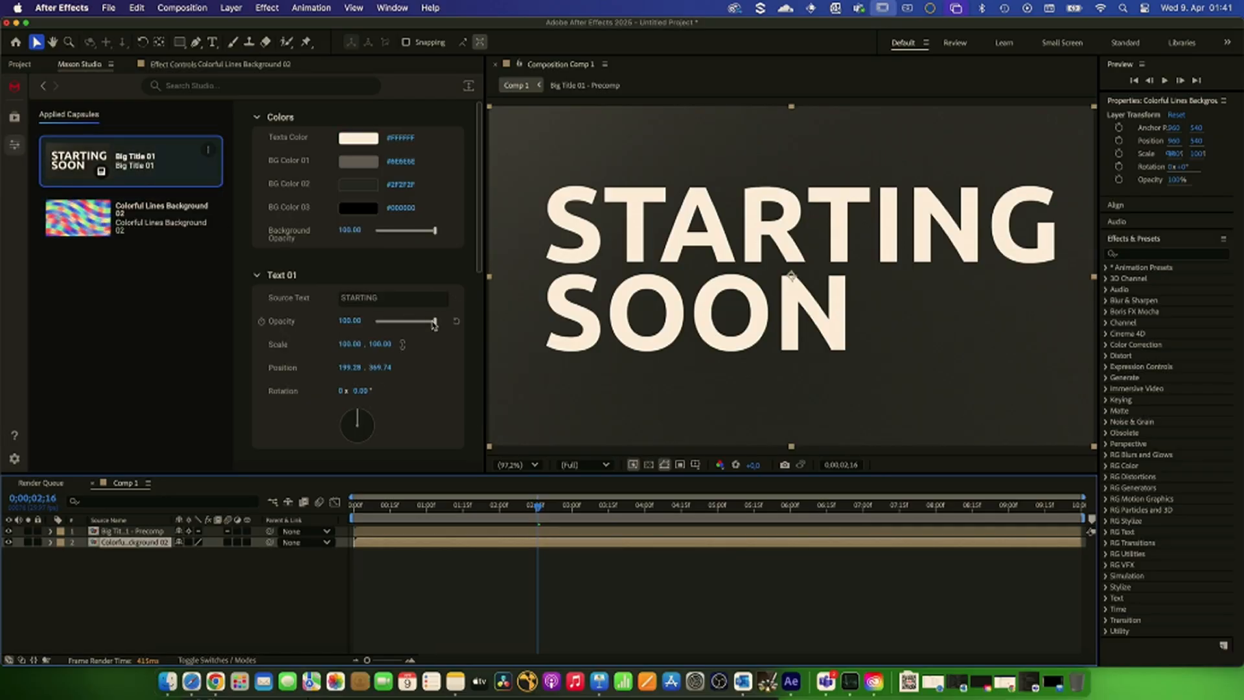
drag(433, 320, 434, 321)
drag(435, 231, 361, 234)
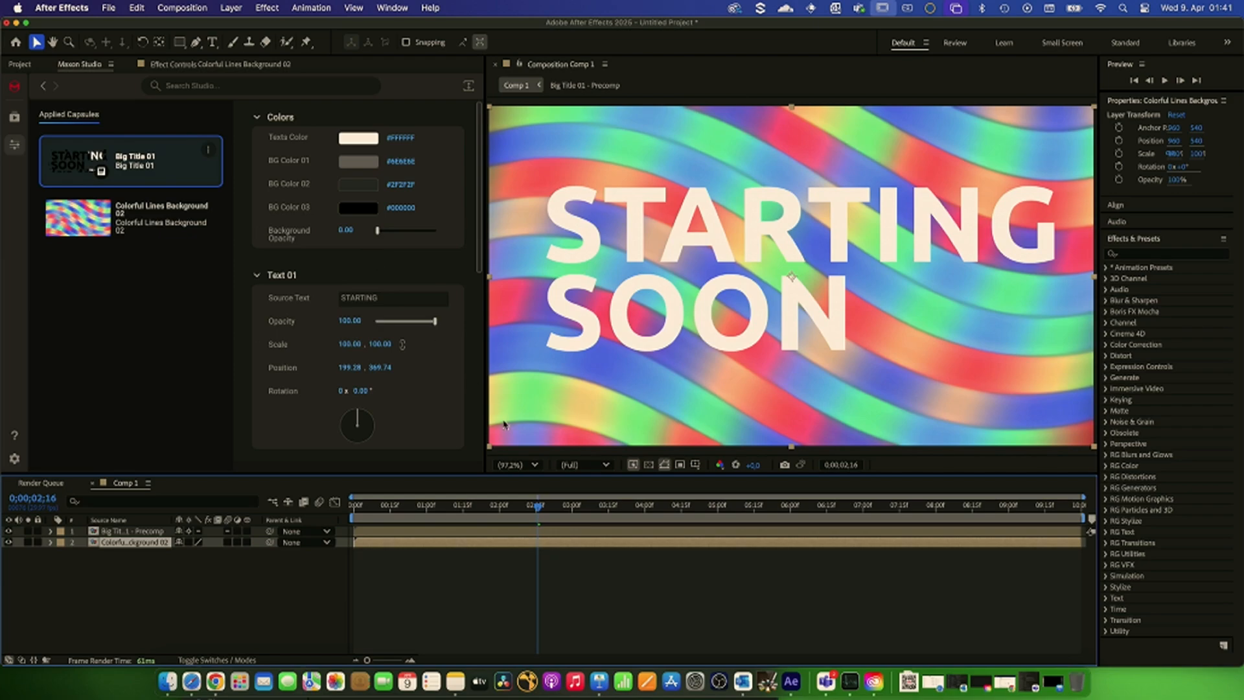
- Time-stretch the Big Title 01 layer with a stretch factor of 50
click(130, 532)
right_click(133, 534)
mouse_move(210, 339)
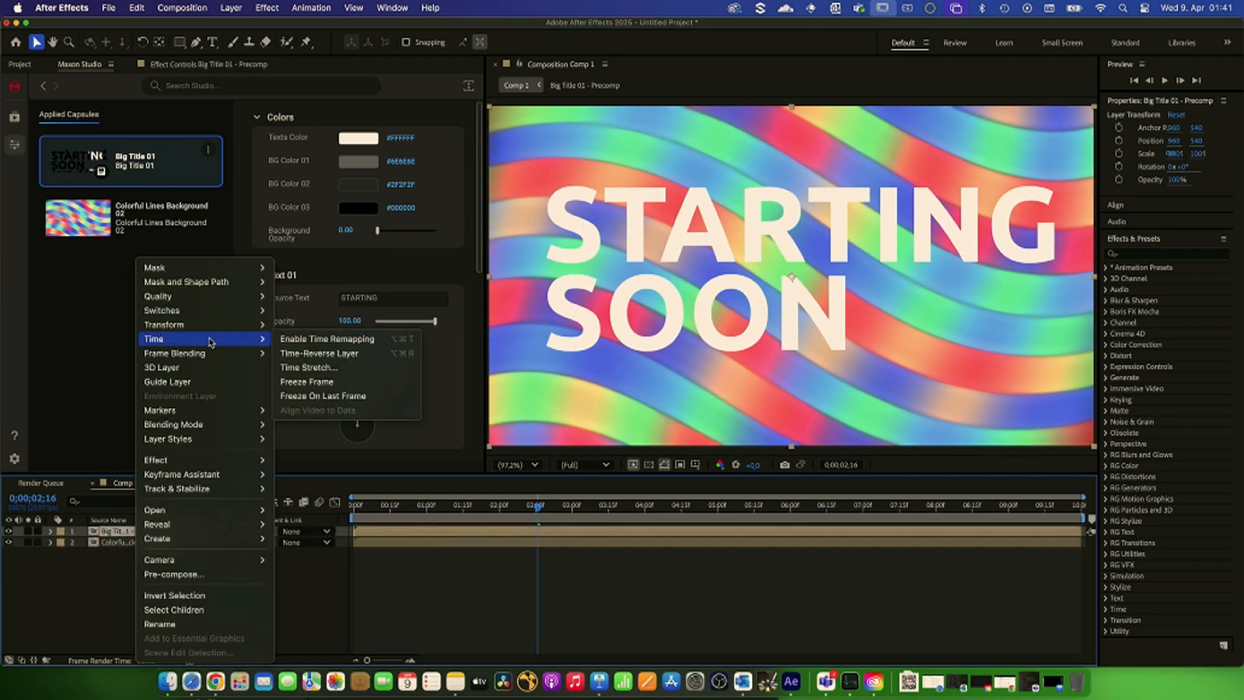
click(335, 368)
text(50)
key(Return)
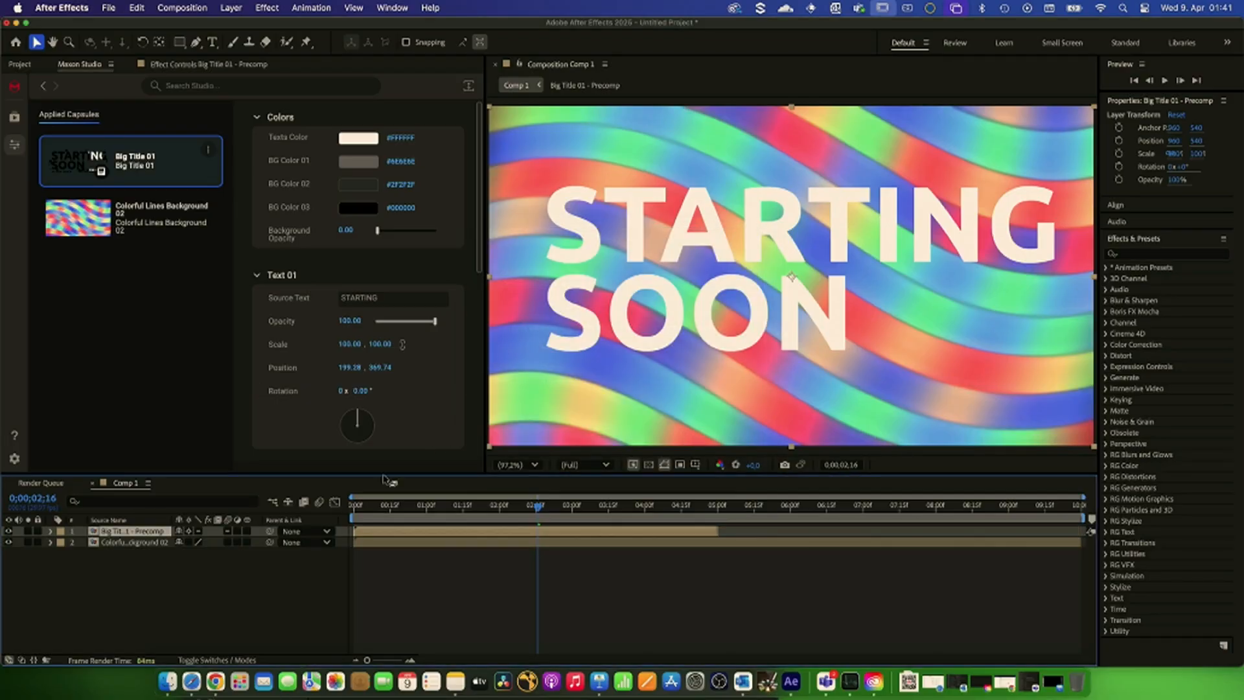
- Time-stretch the Colorful Lines Background 02 layer with a stretch factor of 50, holding the layer in-point
click(150, 542)
right_click(151, 546)
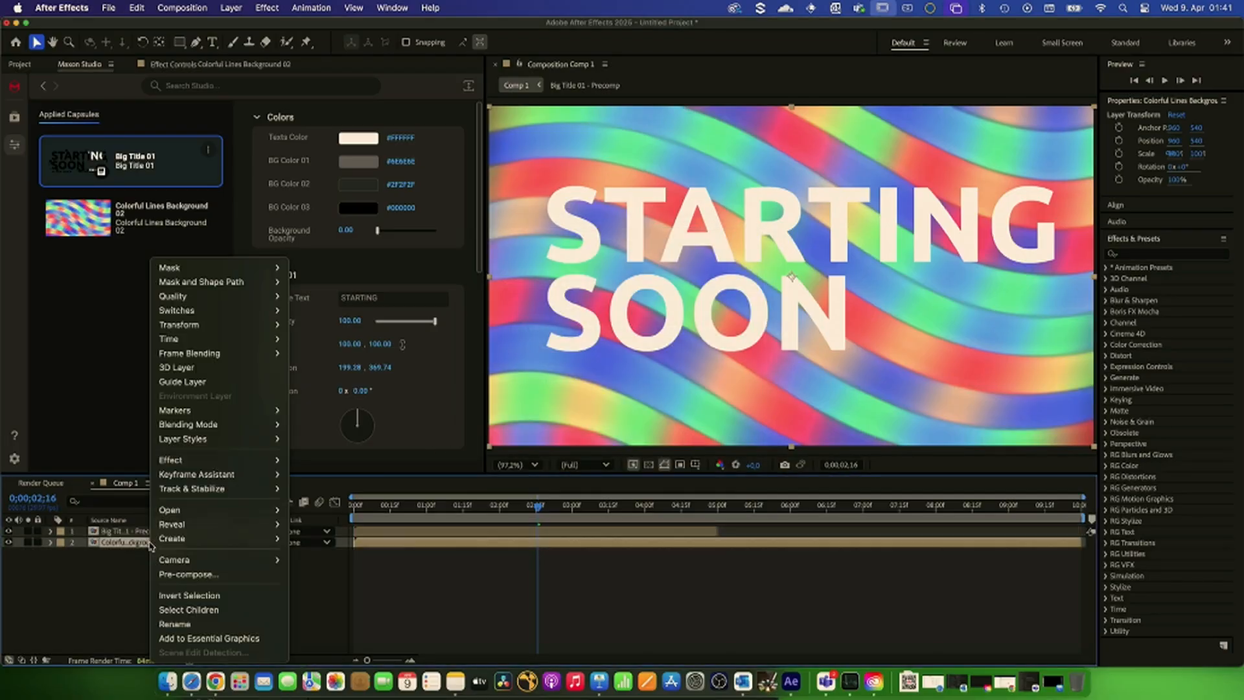
mouse_move(241, 342)
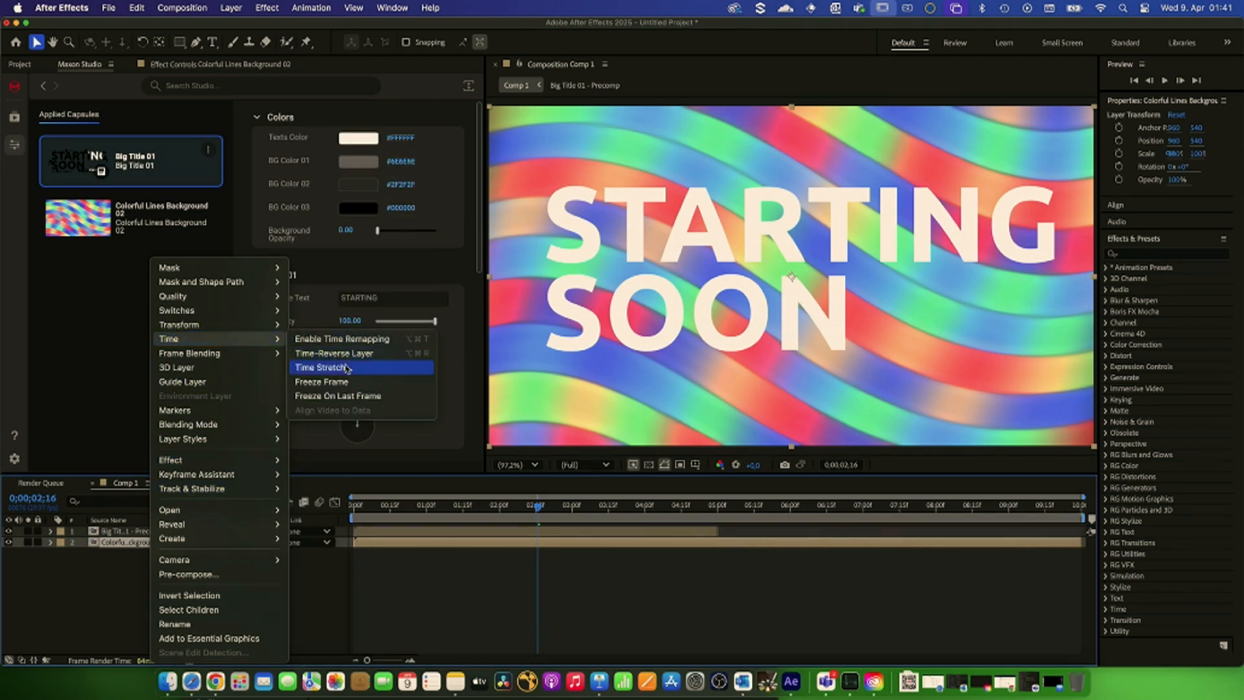
click(324, 367)
text(5)
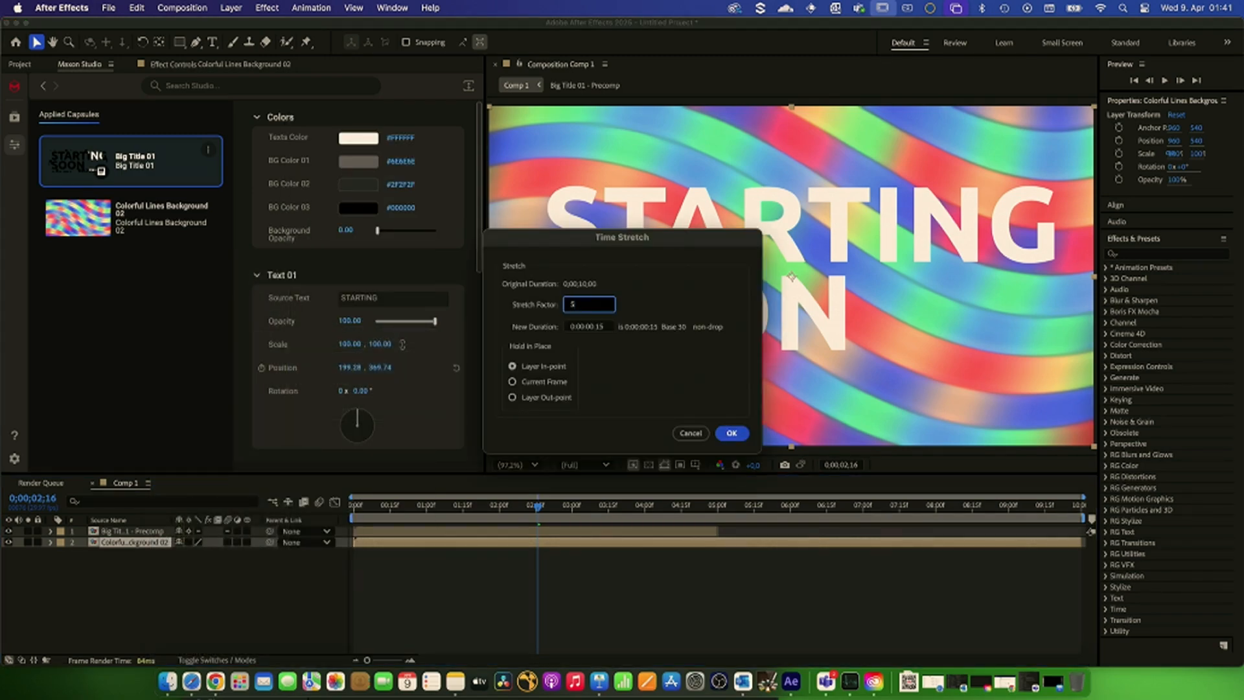
text(0)
click(725, 433)
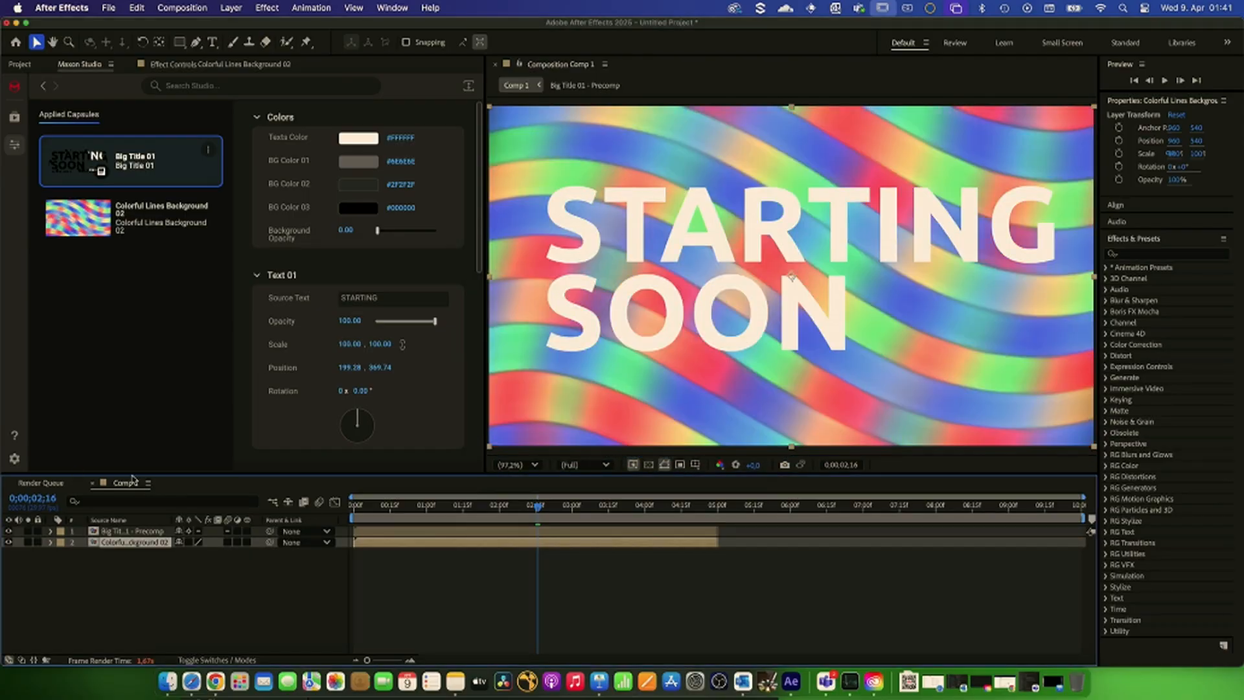
- Apply the Big Title 03 text capsule to the composition, dismissing the frame caching tip
click(11, 119)
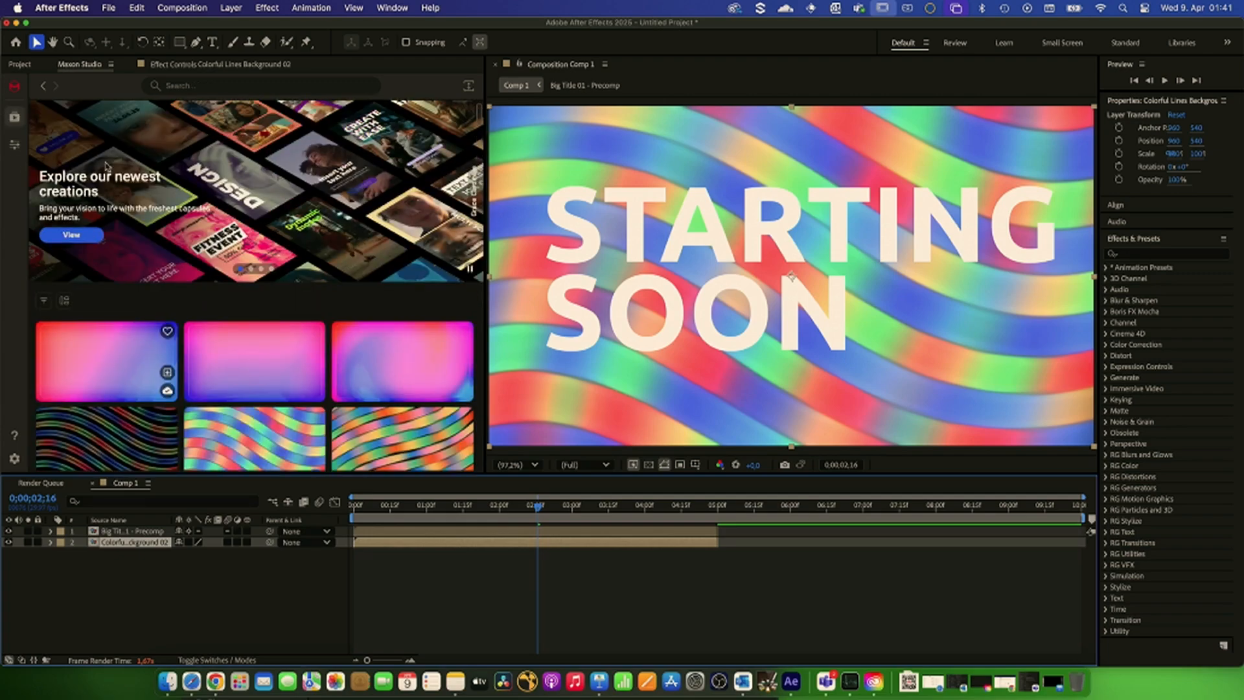
click(116, 119)
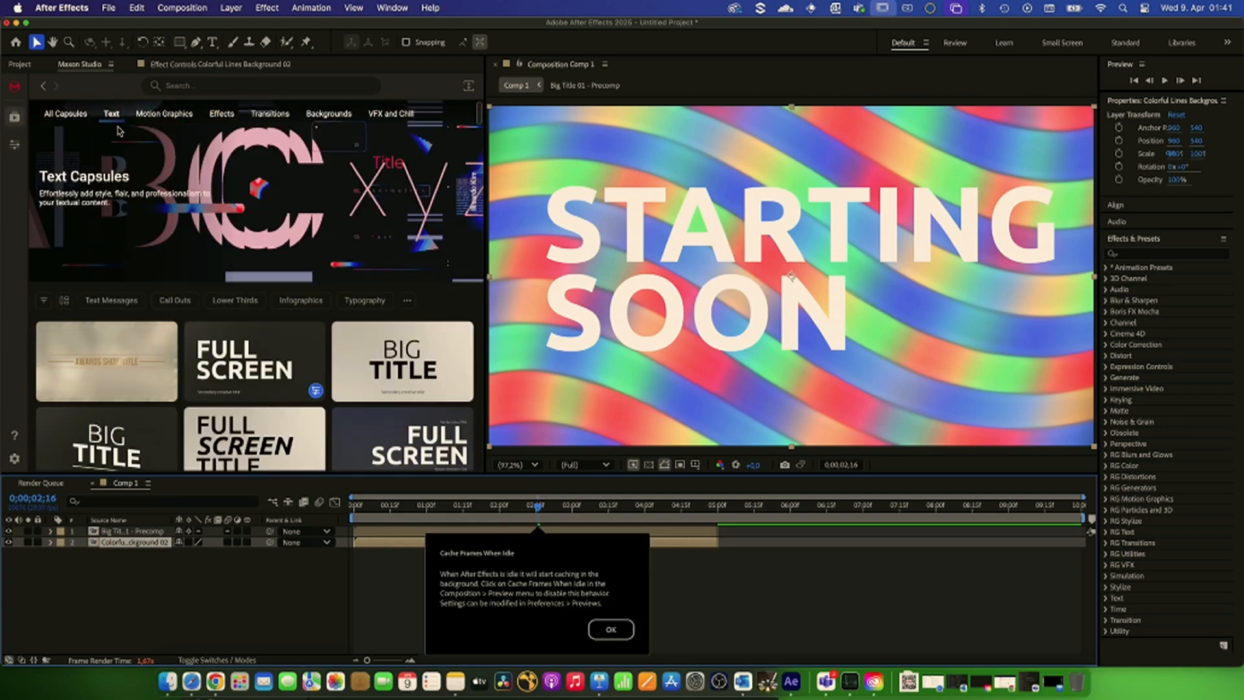
mouse_move(289, 360)
click(610, 628)
scroll(155, 424, down, 1)
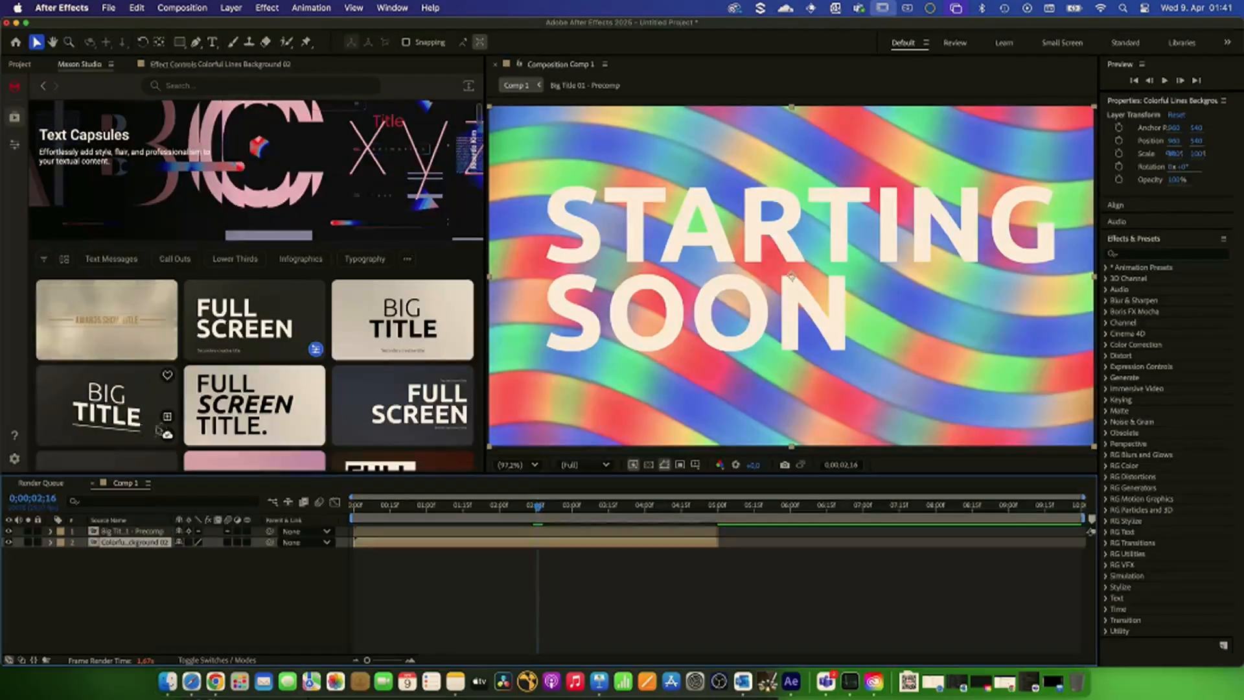
click(166, 433)
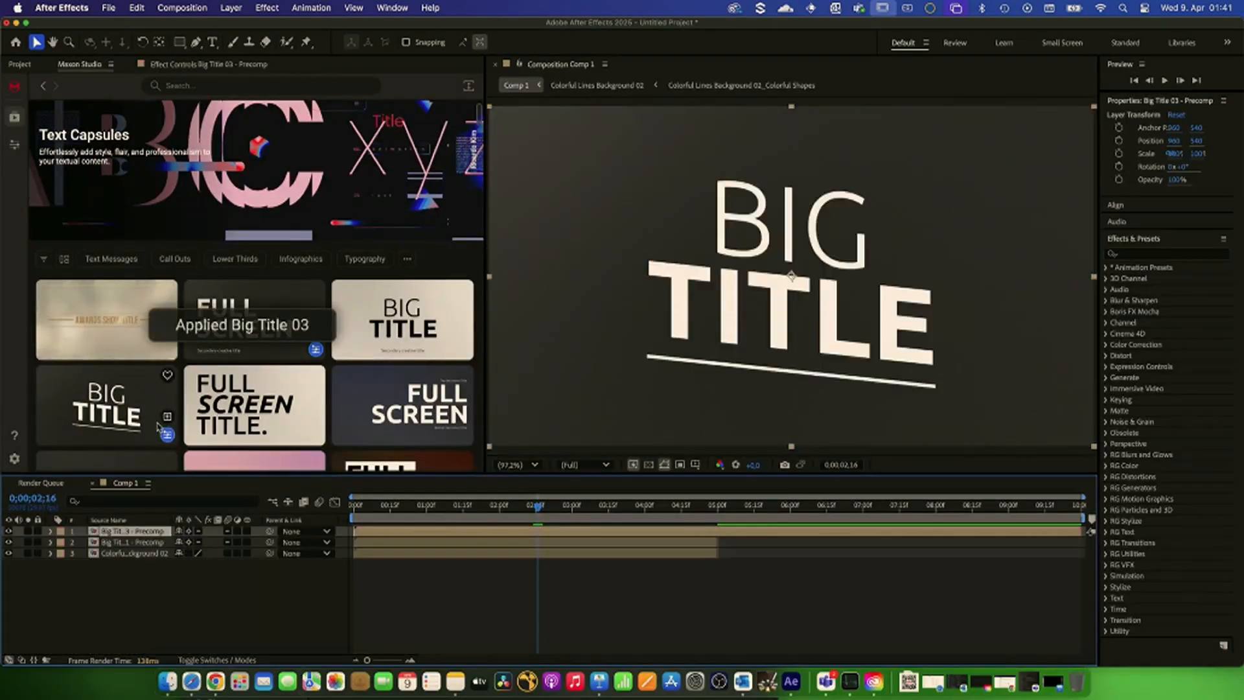
- Change the Big Title 03 text lines to STAY and TUNED
click(17, 152)
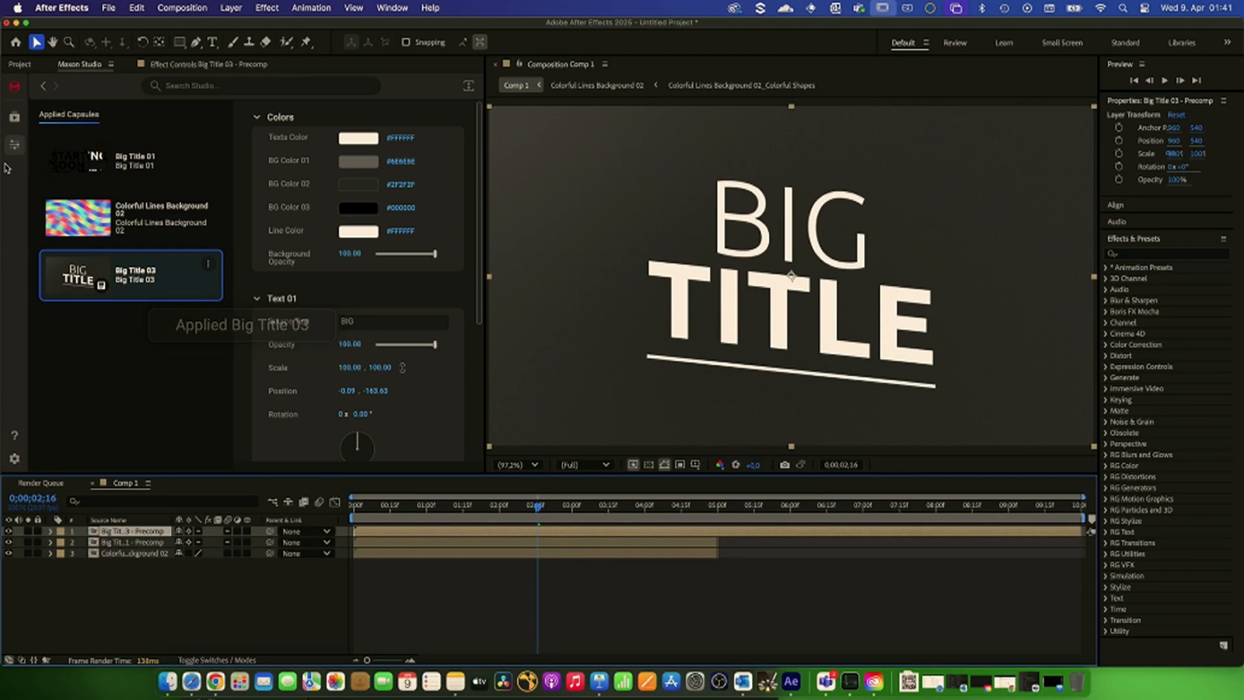
click(387, 326)
text(STAY)
scroll(317, 324, down, 1)
scroll(340, 359, down, 4)
click(380, 331)
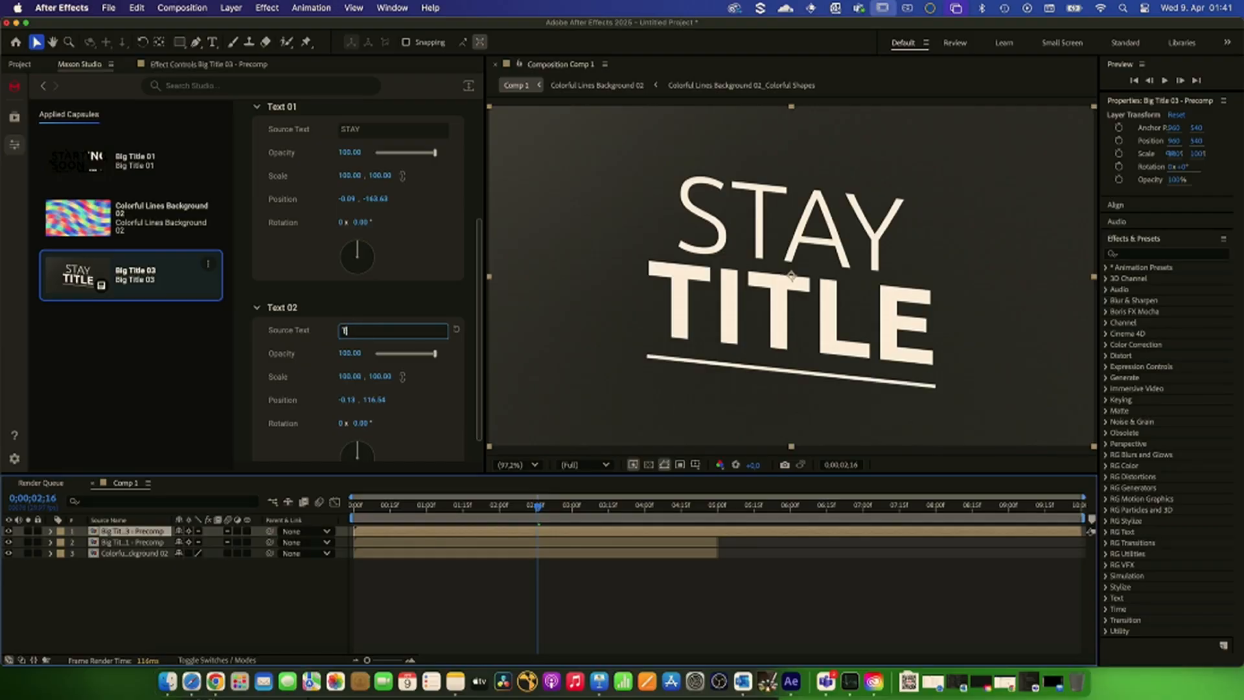
text(TUNED)
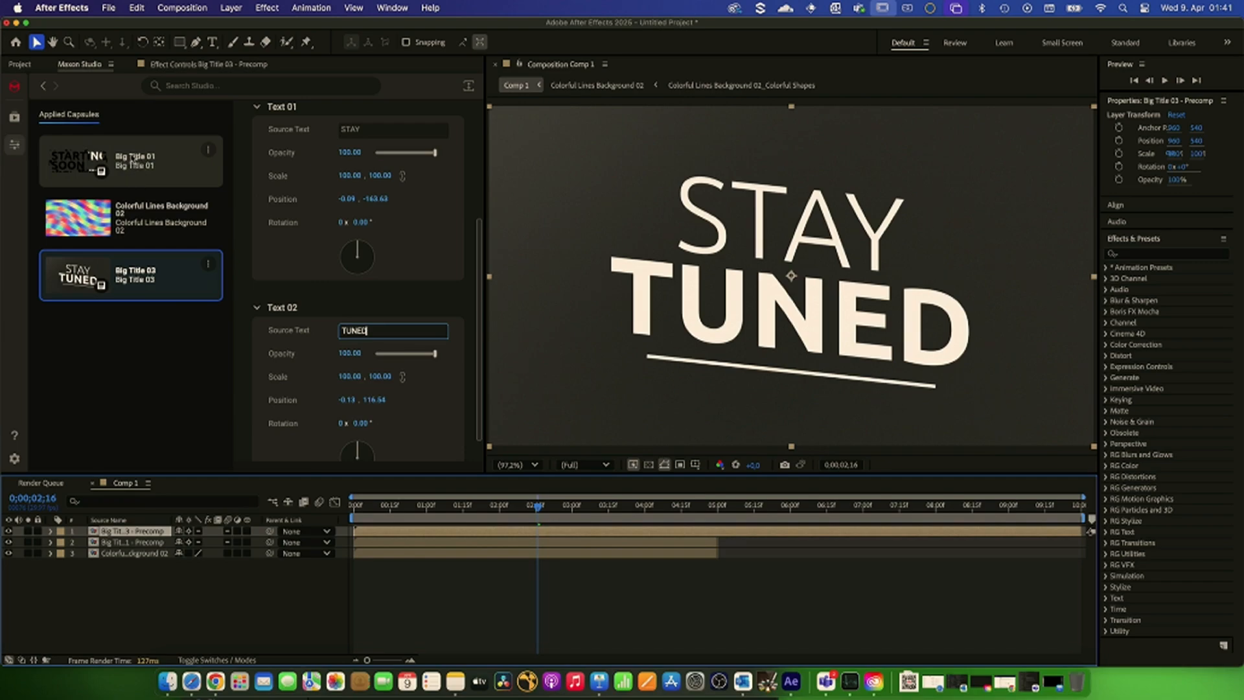
- Apply the Colorful Lines Background 03 capsule and place its layer directly below the Big Title 03 layer
click(17, 168)
click(14, 116)
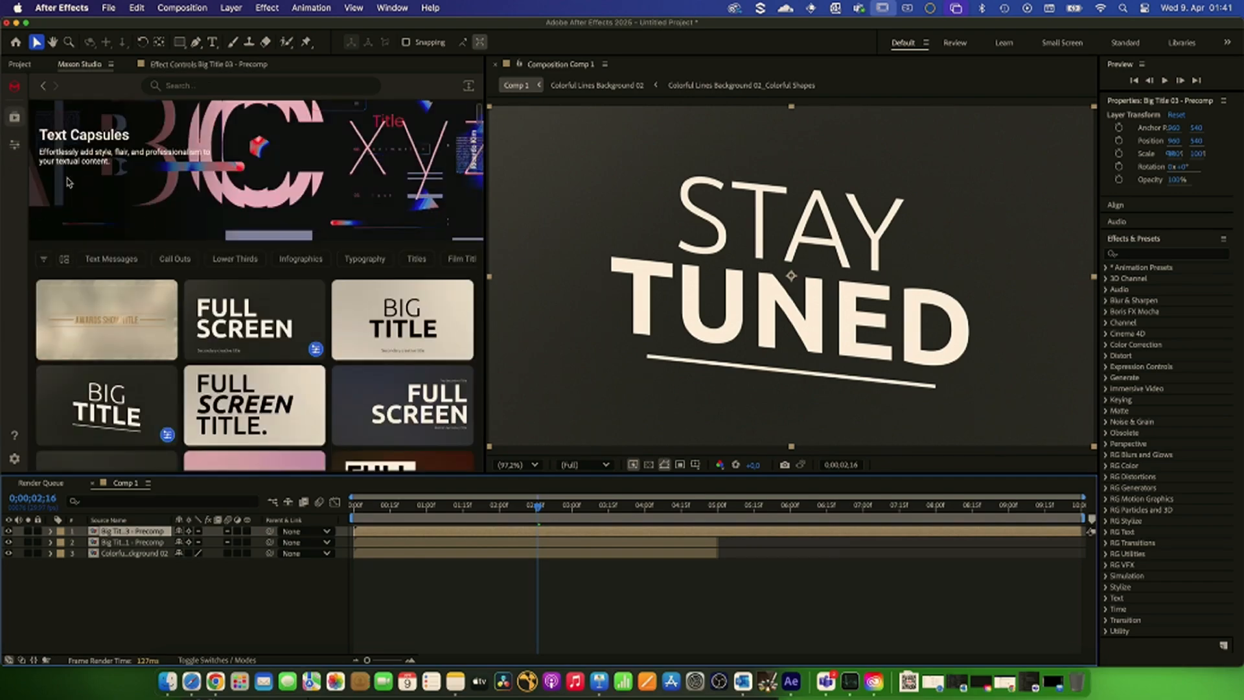
click(73, 117)
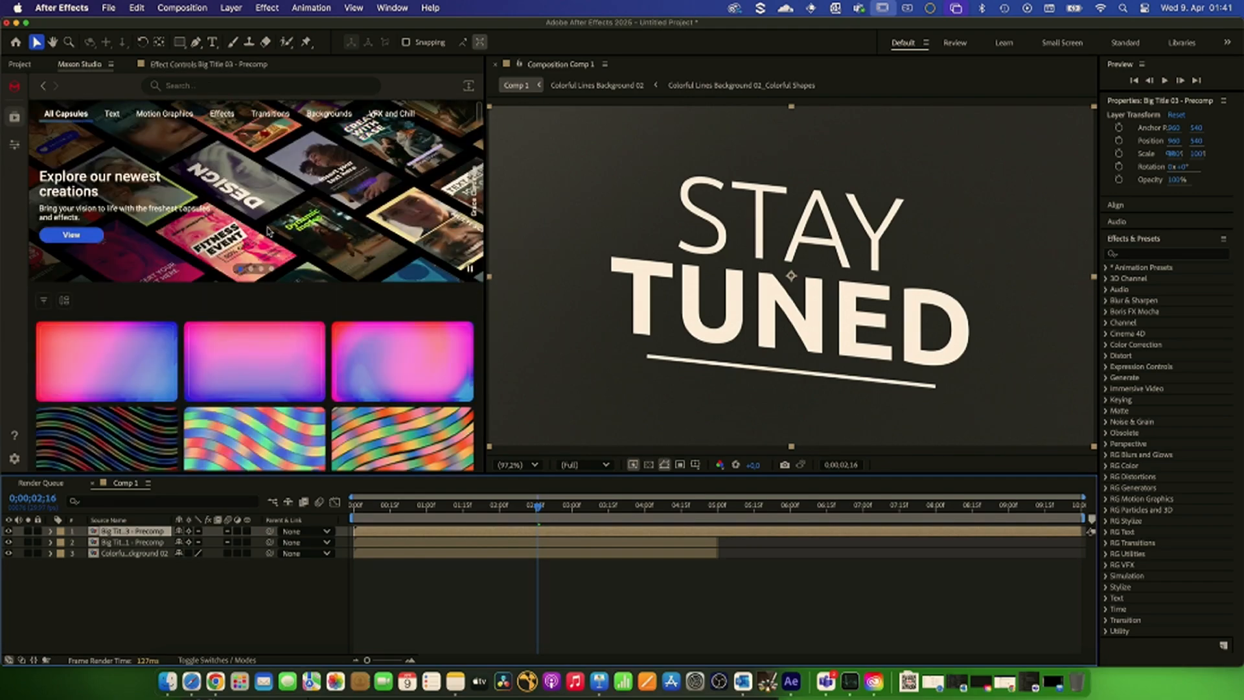
scroll(373, 363, down, 2)
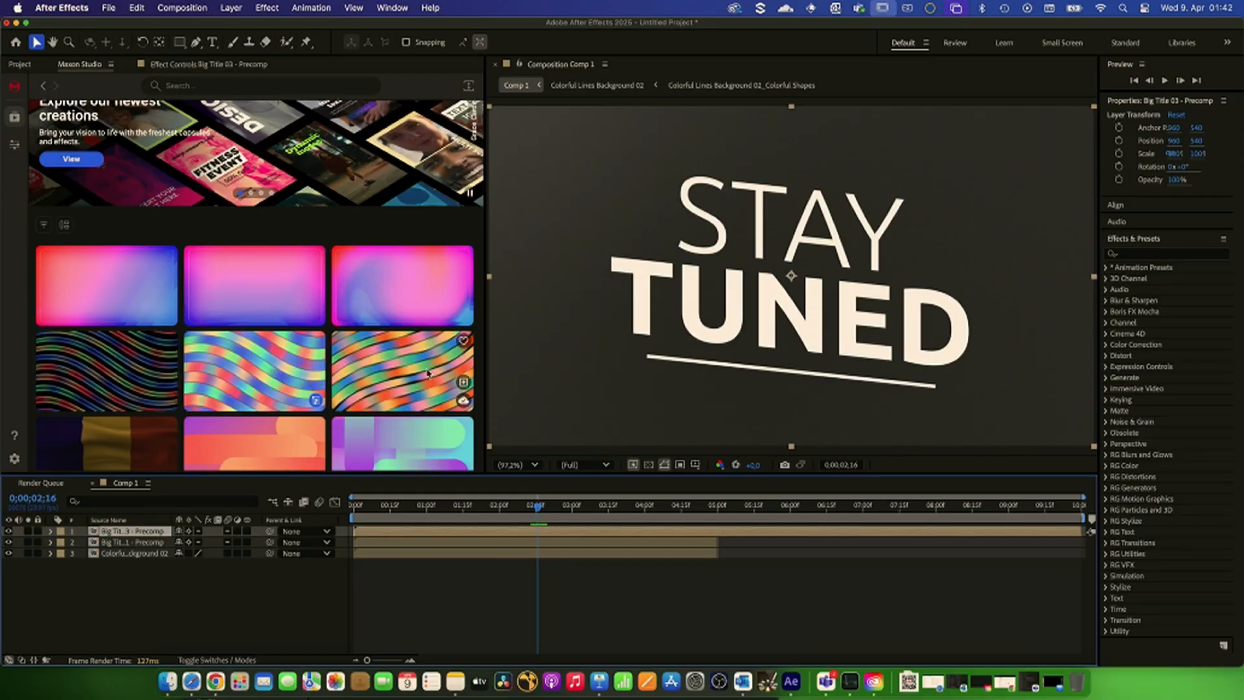
click(462, 383)
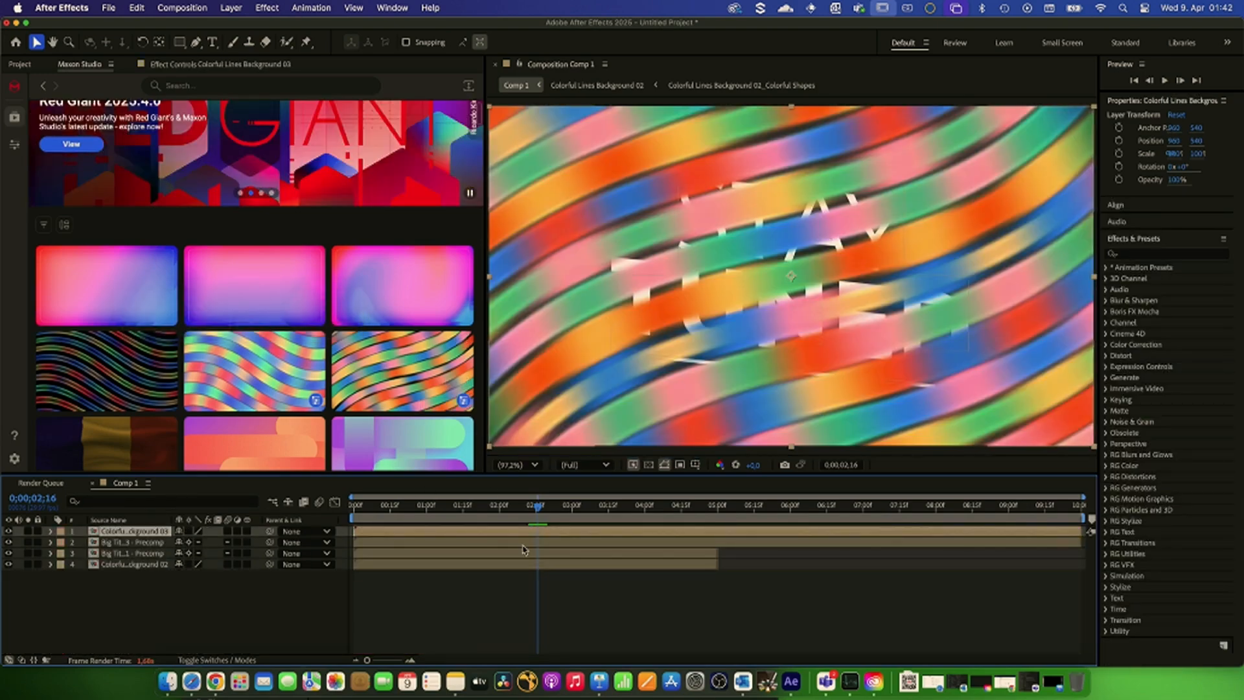
drag(138, 536, 143, 545)
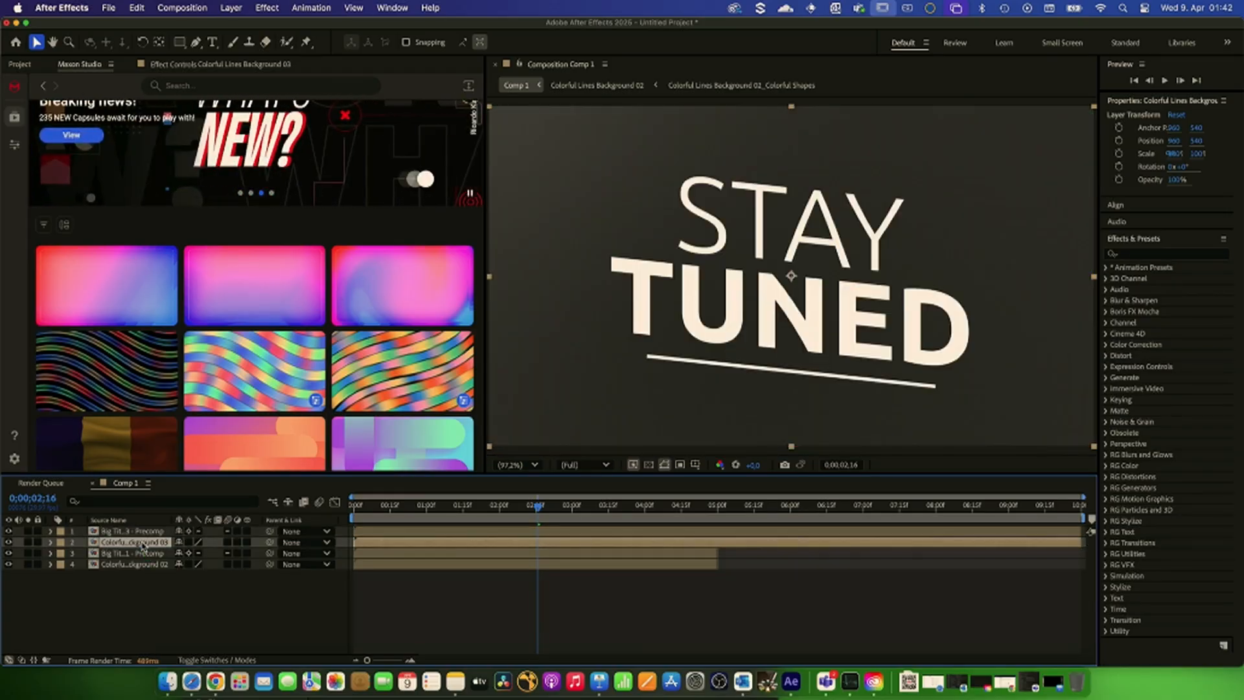
- Set Big Title 03's background opacity to 0 and hide the Big Title 01 and Colorful Lines Background 02 layers
click(462, 532)
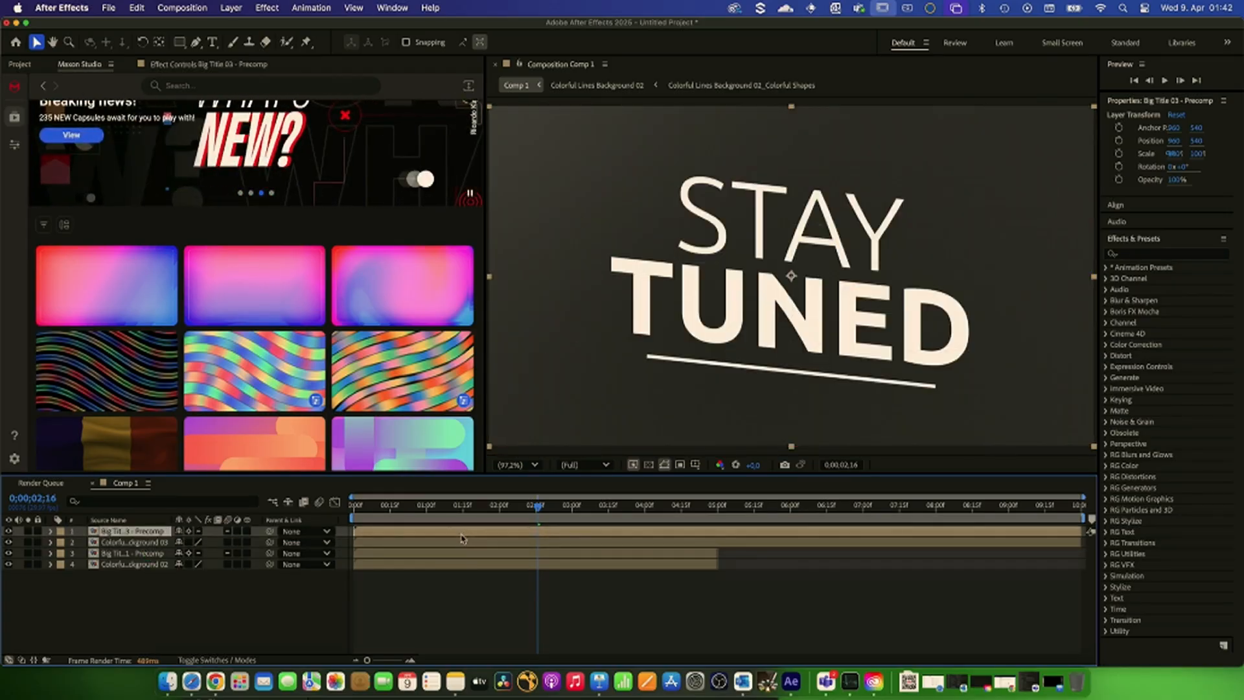
click(15, 144)
click(155, 166)
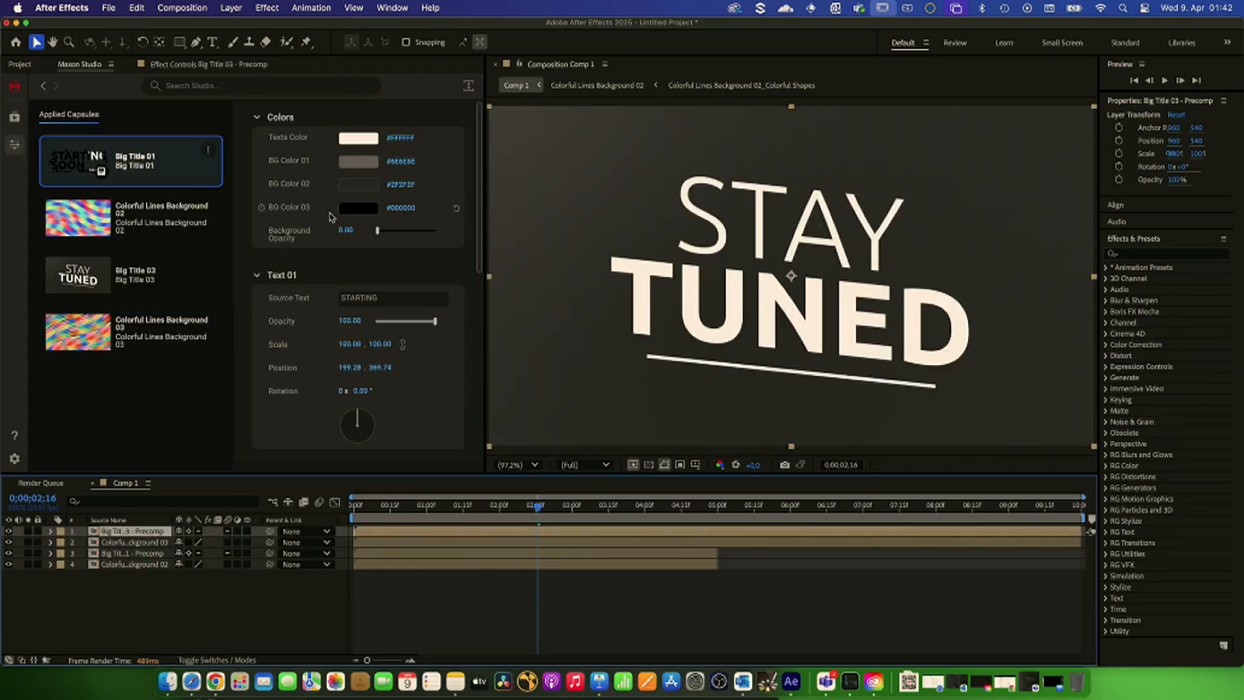
click(156, 277)
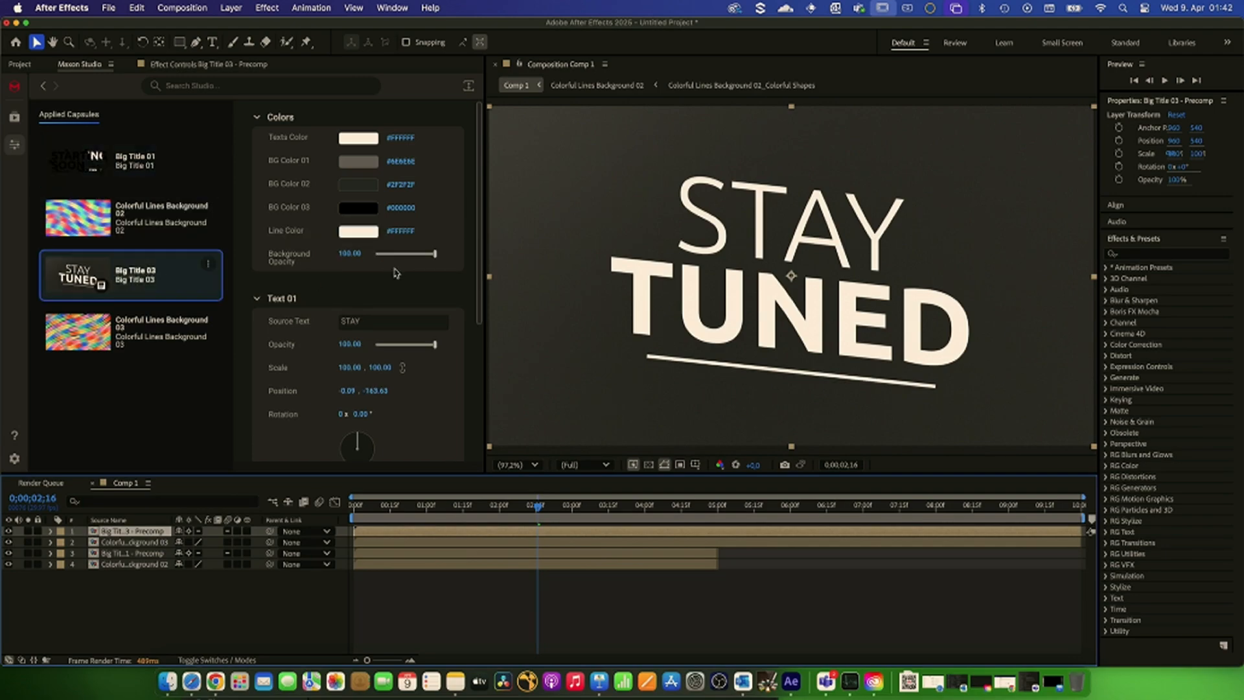
drag(433, 254, 376, 259)
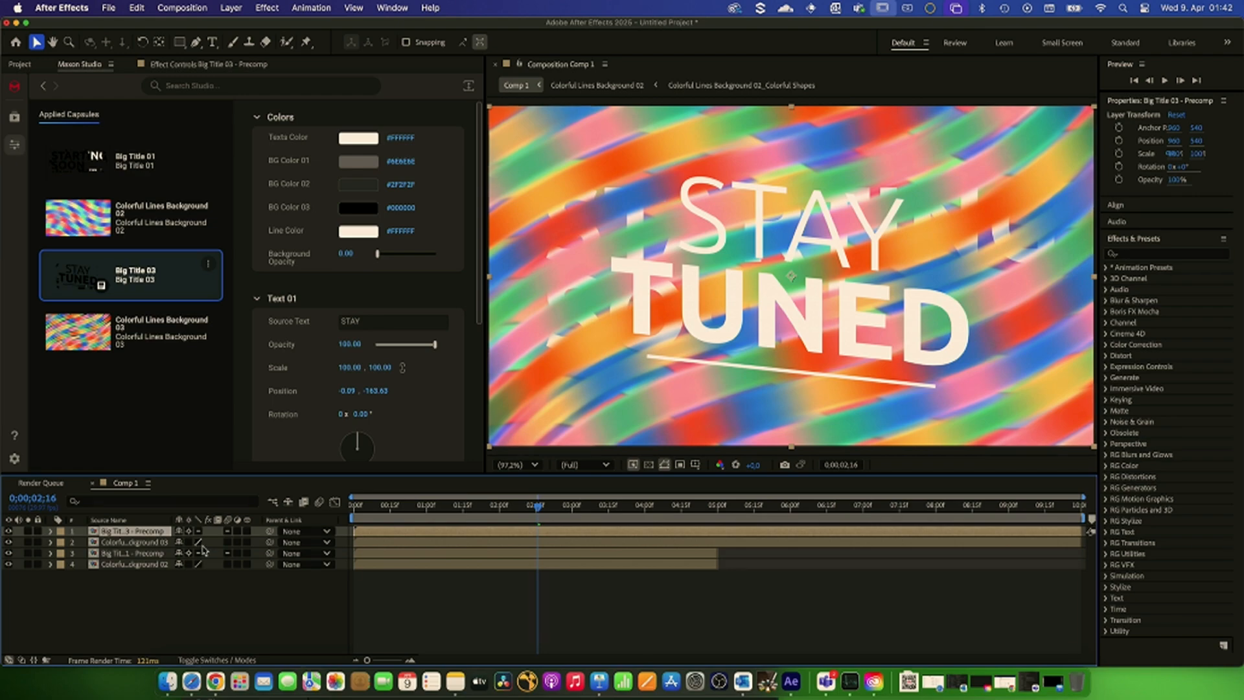
click(8, 553)
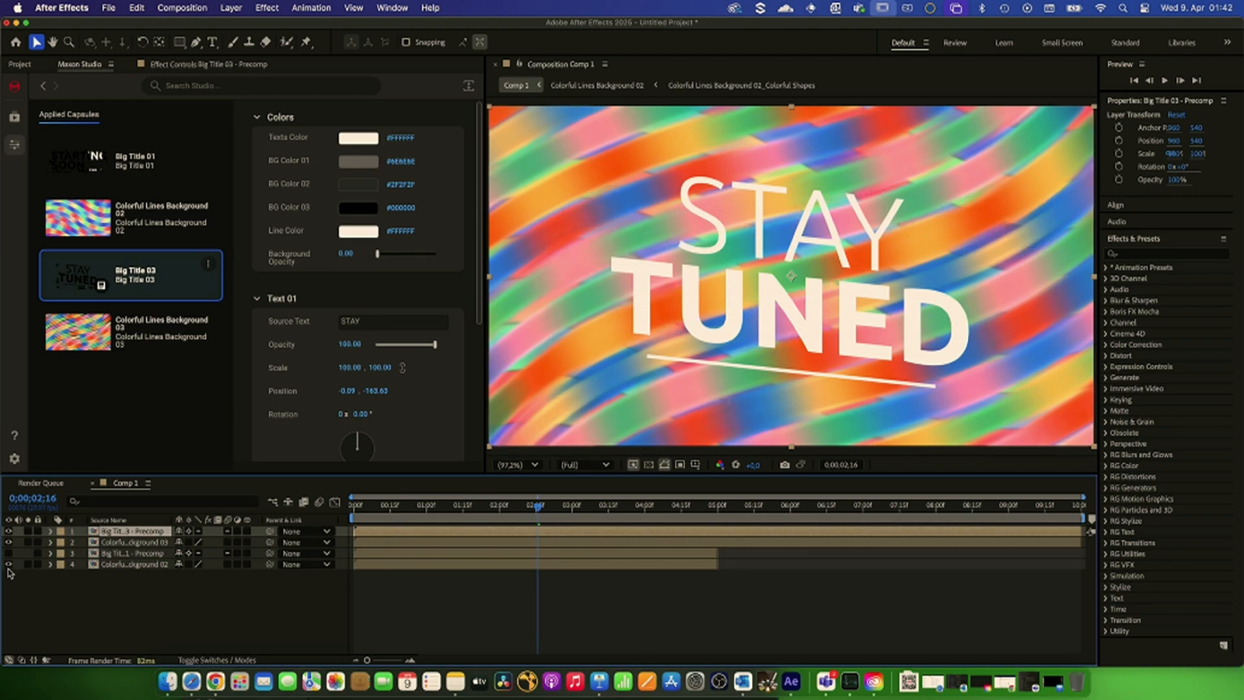
click(7, 565)
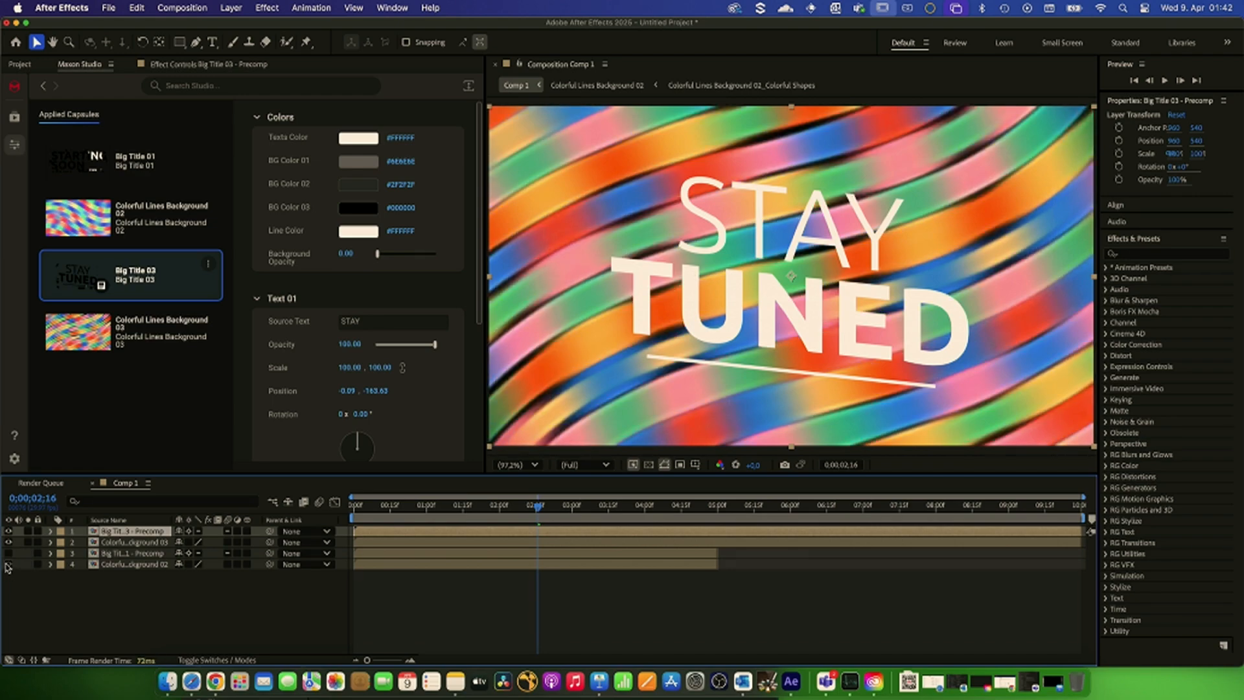
- Time-stretch the Big Title 03 layer with a stretch factor of 50, holding the layer in-point
right_click(123, 535)
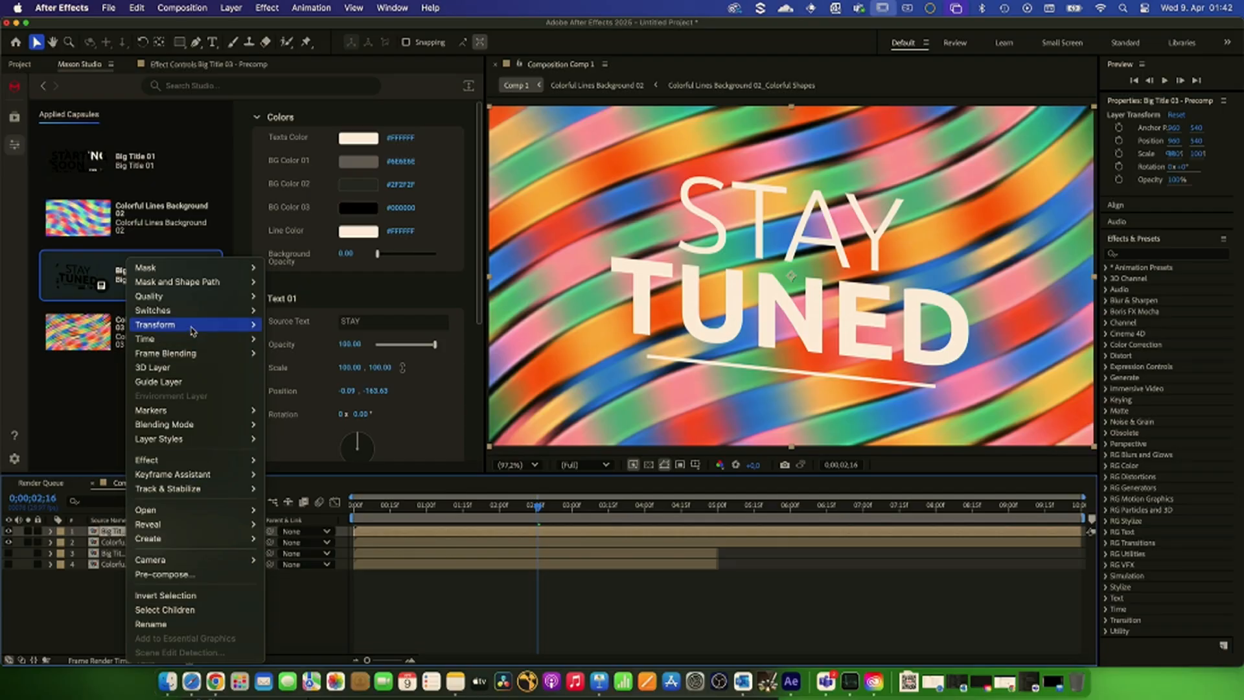
mouse_move(187, 339)
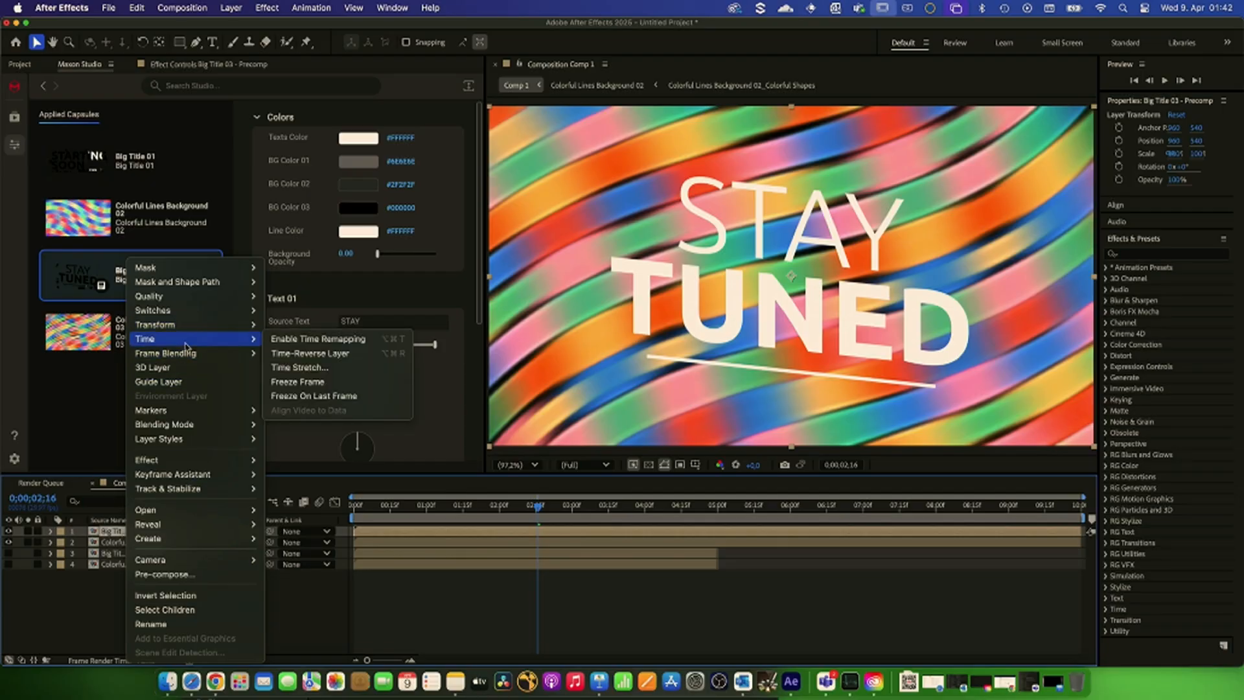
click(299, 368)
text(50)
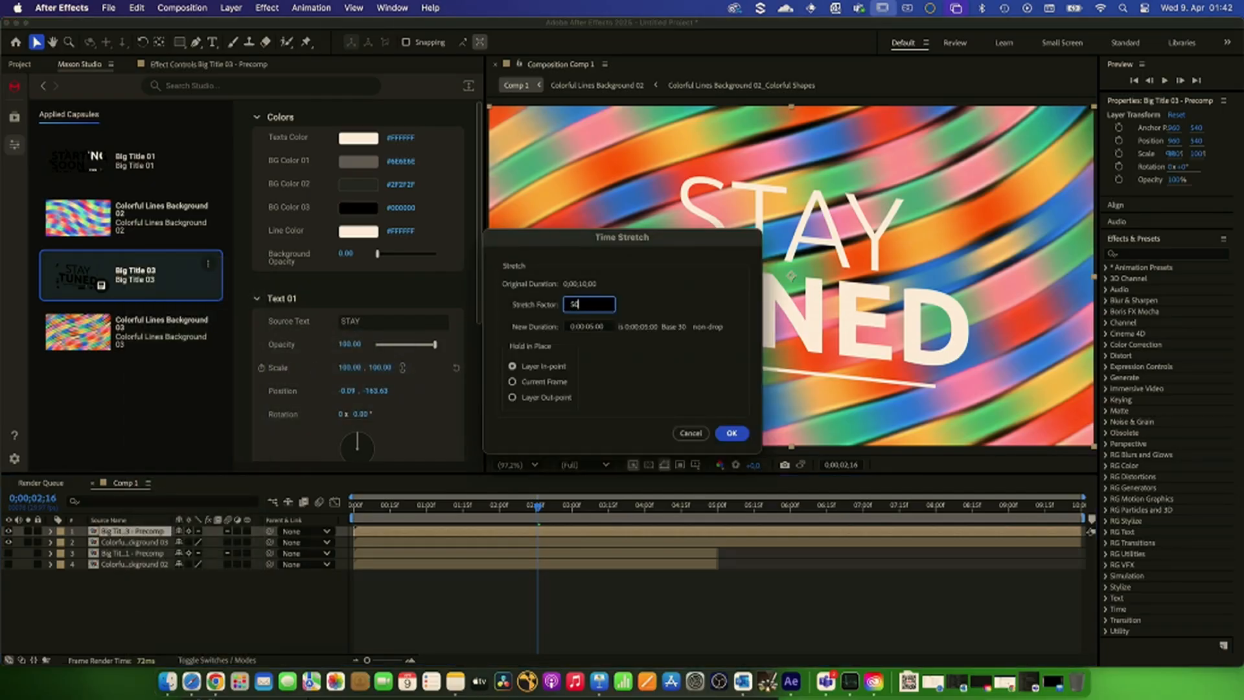
key(Return)
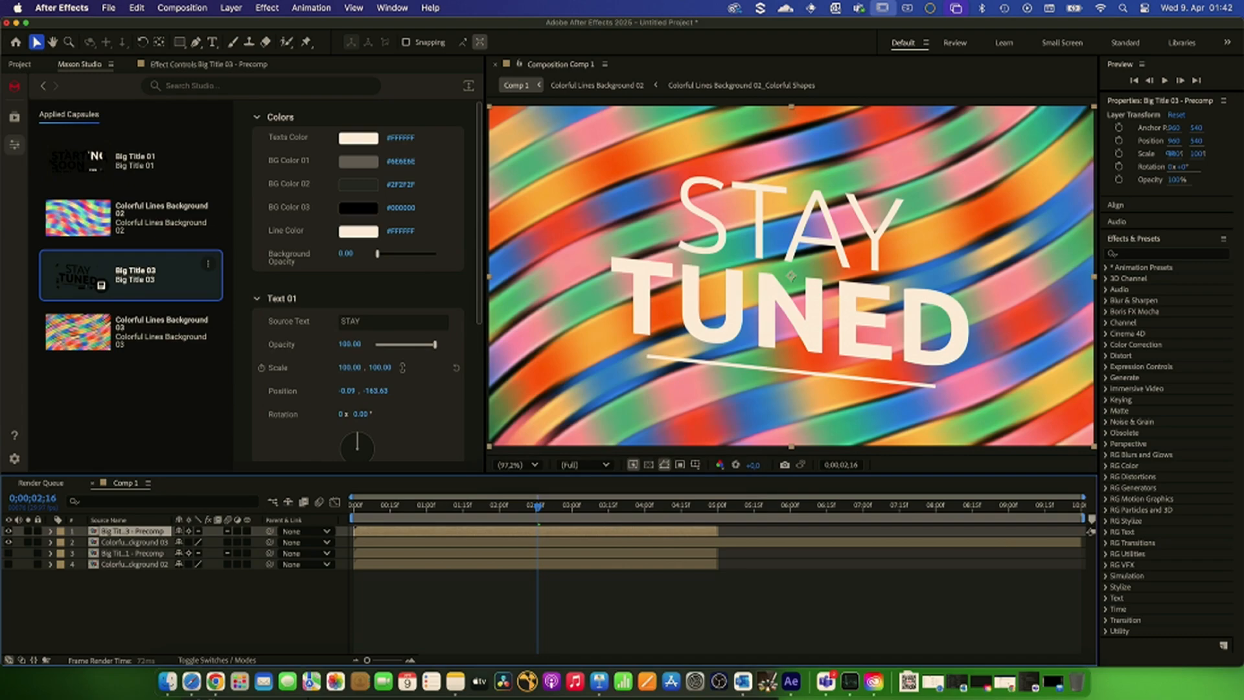
- Time-stretch the Colorful Lines Background 03 layer with a stretch factor of 50, holding the layer in-point
click(152, 546)
right_click(153, 546)
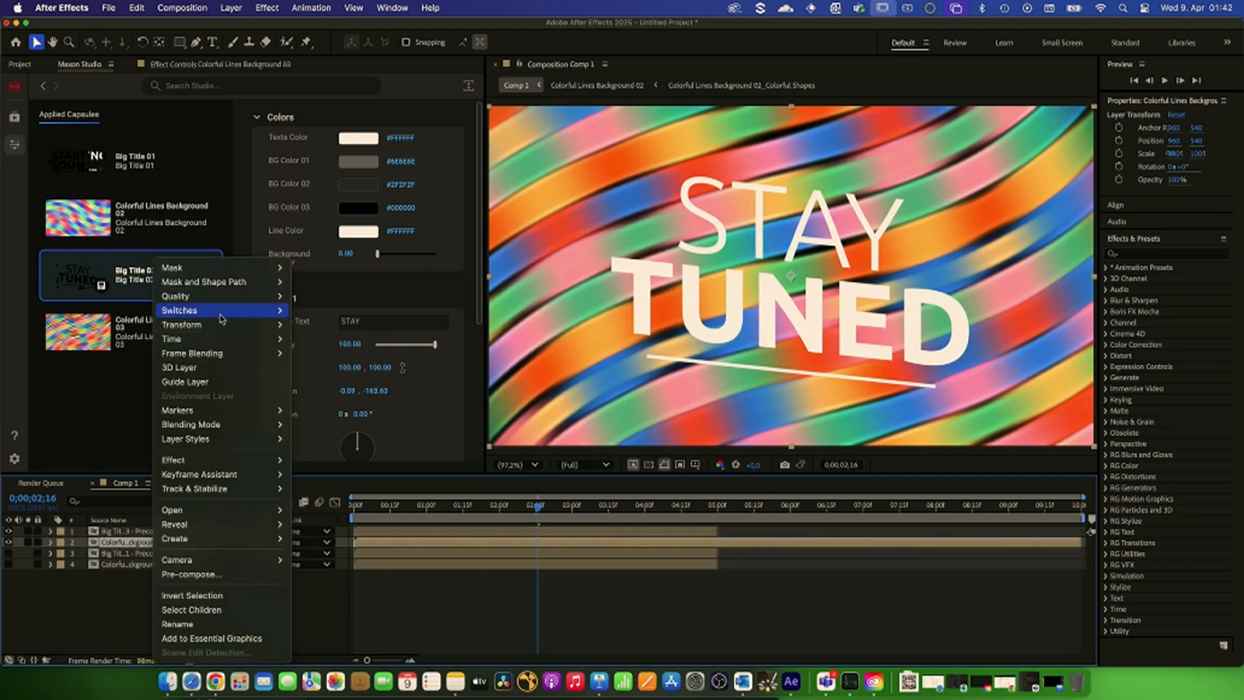
mouse_move(218, 312)
mouse_move(208, 340)
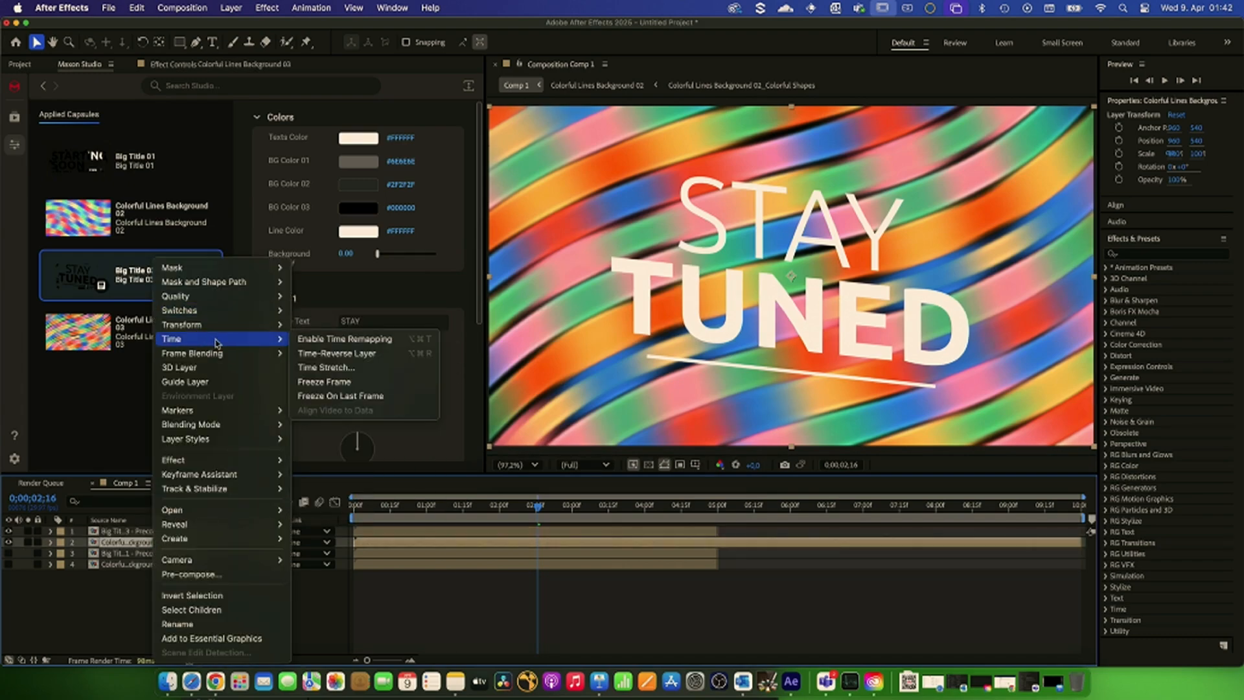
click(337, 367)
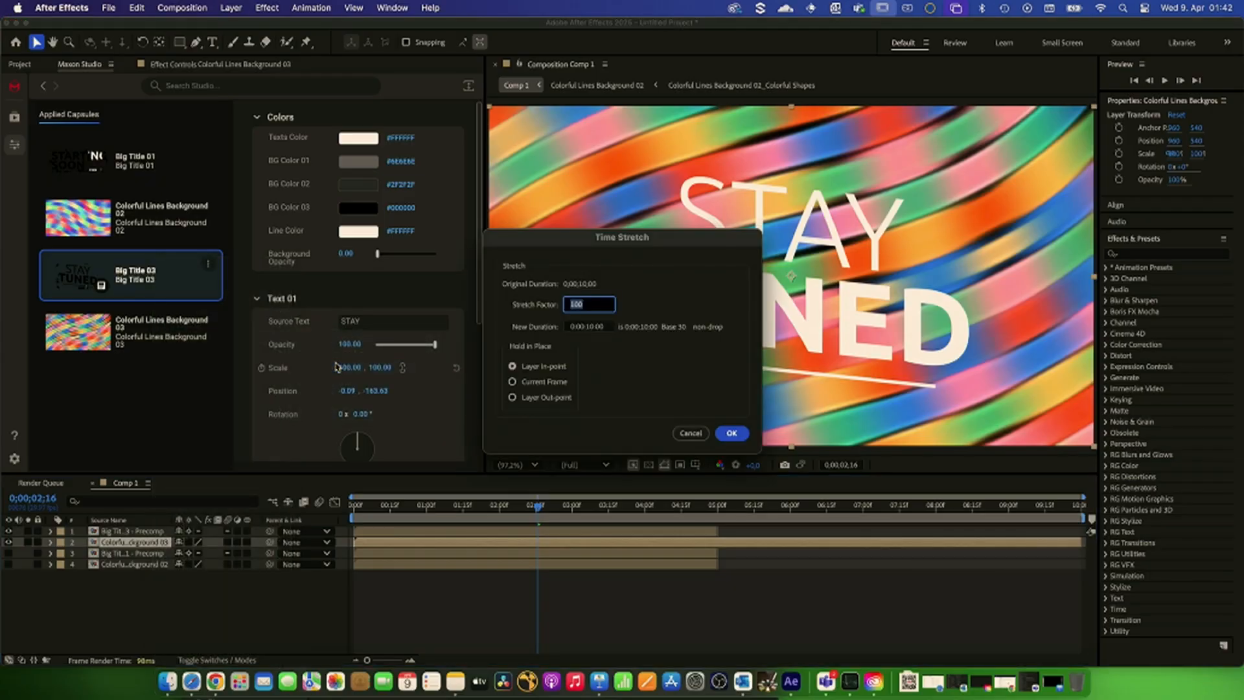
text(50)
key(Return)
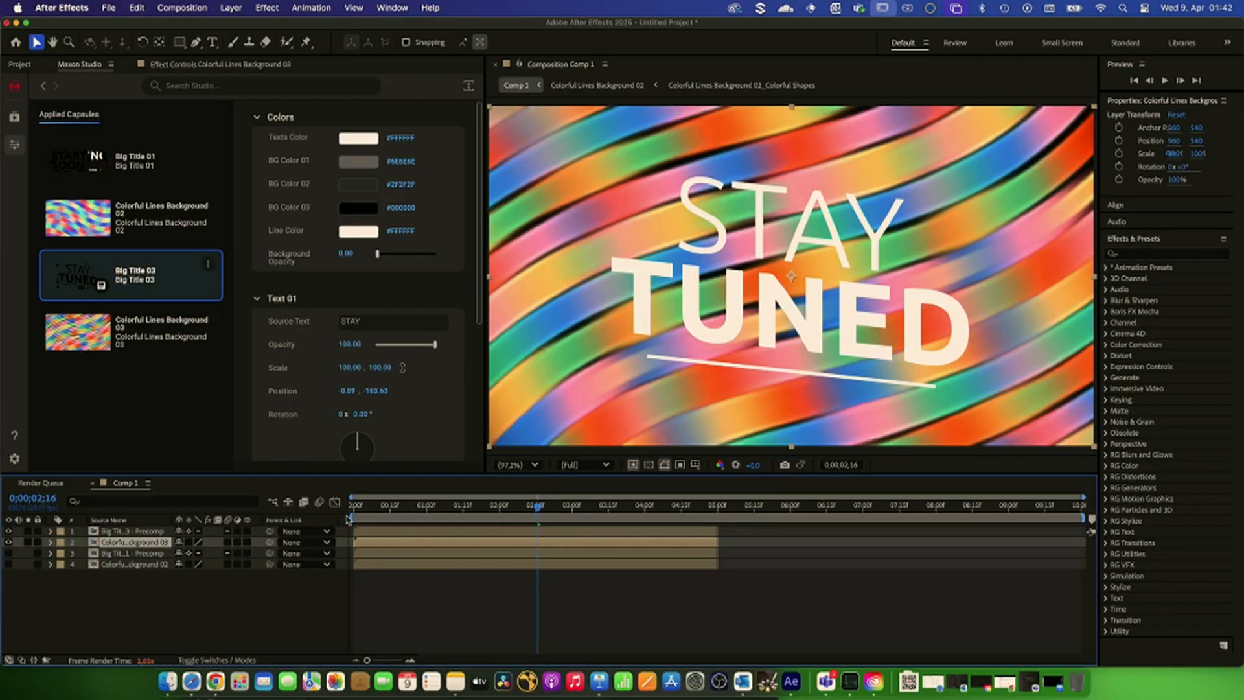
- Shift the Big Title 03 and Colorful Lines Background 03 layers to start at 5 seconds, and show the two hidden layers again
shift+click(143, 531)
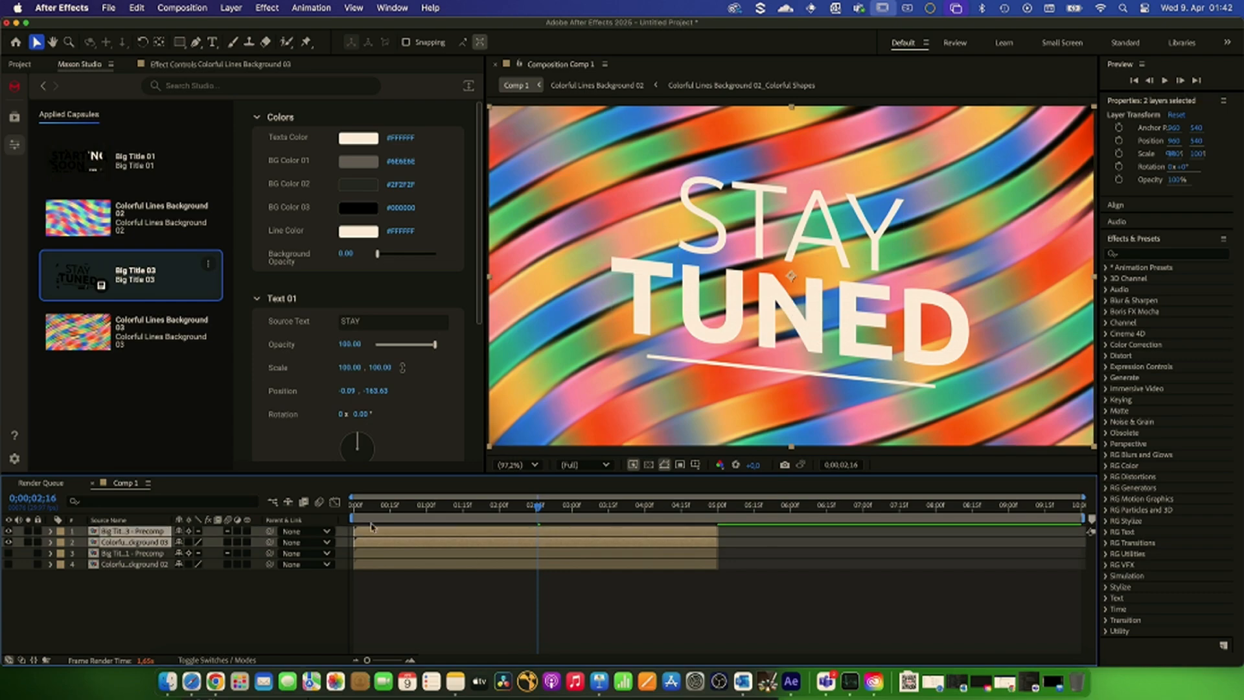
drag(373, 535, 737, 535)
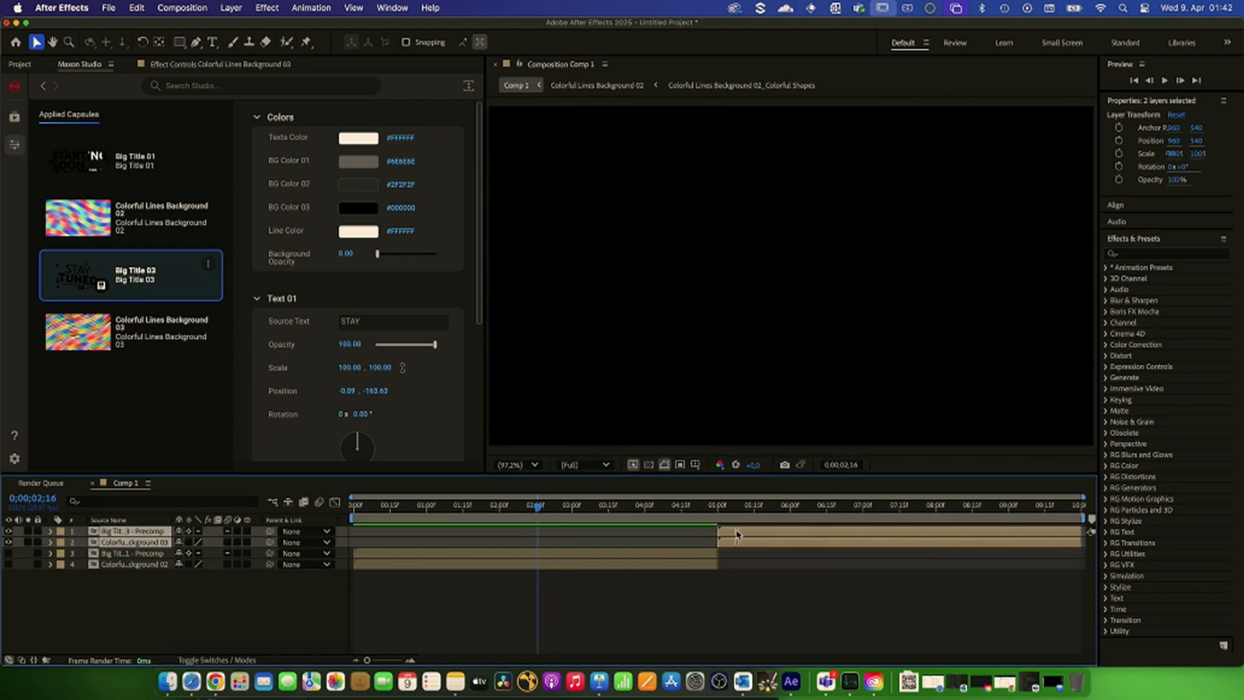
click(8, 552)
click(8, 563)
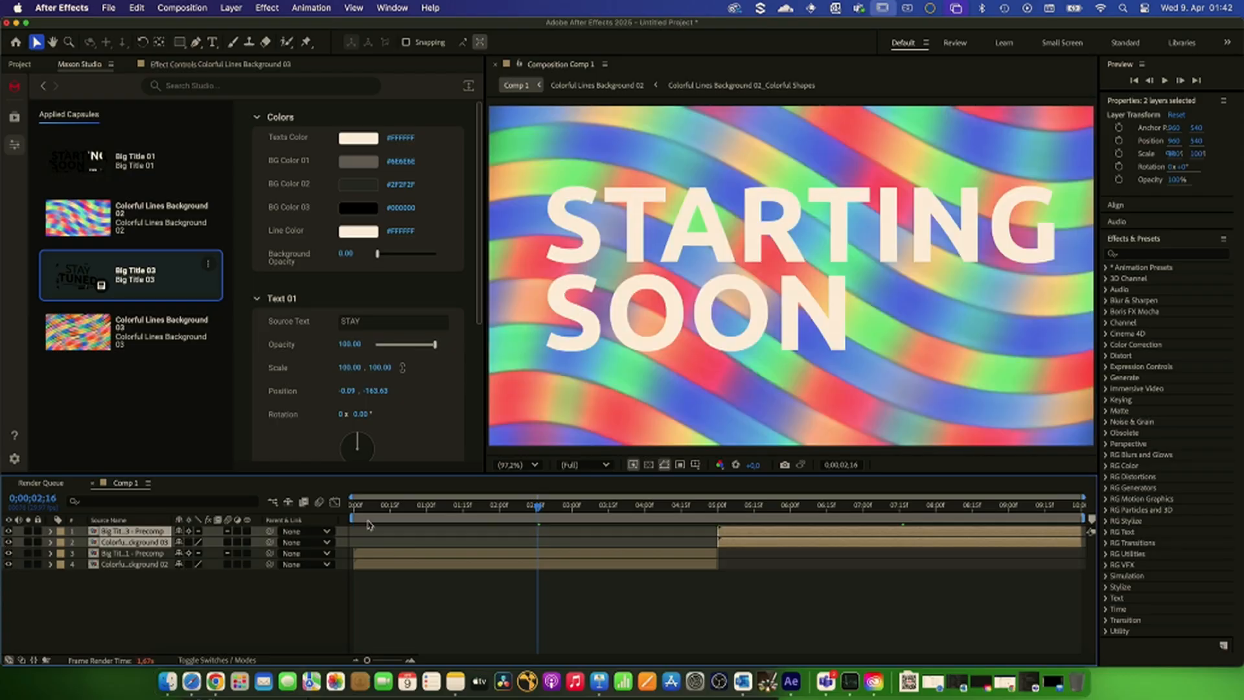
drag(354, 507, 826, 535)
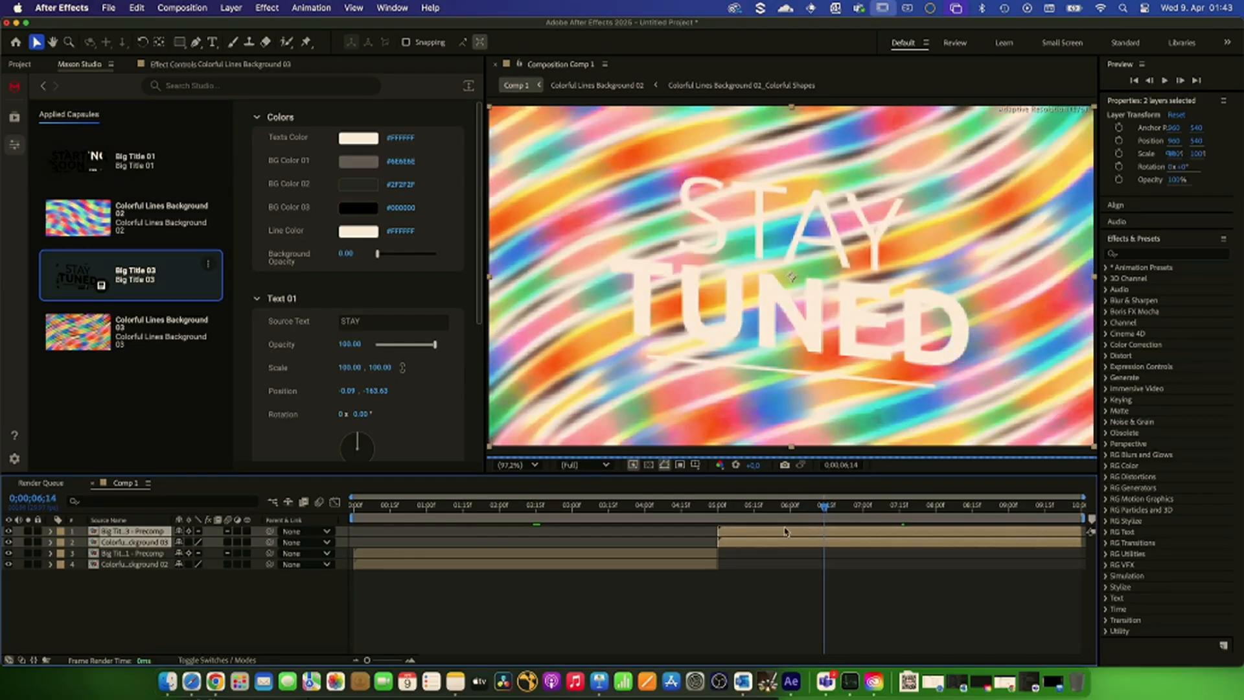
drag(713, 514, 693, 508)
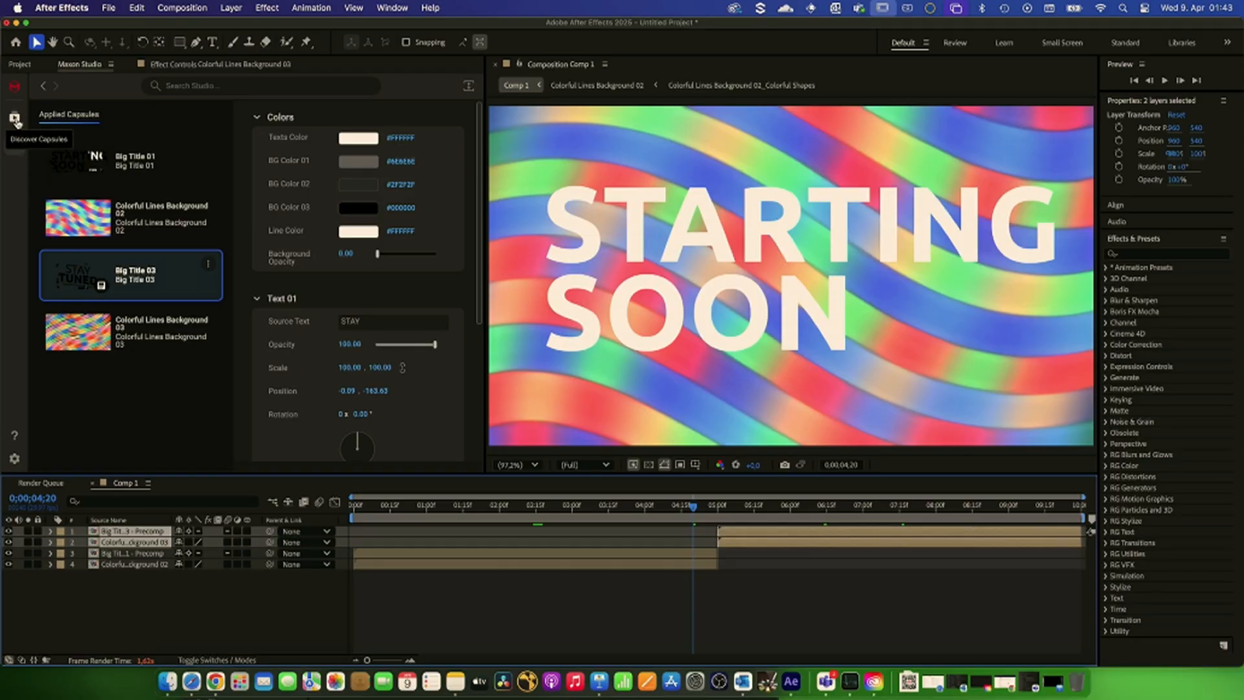
- Browse the transition capsules, examining Zoom Out Spin Transition 01, Zoom Out - Long Transition 01 and Zoom Out - Hard Transition 02
click(15, 118)
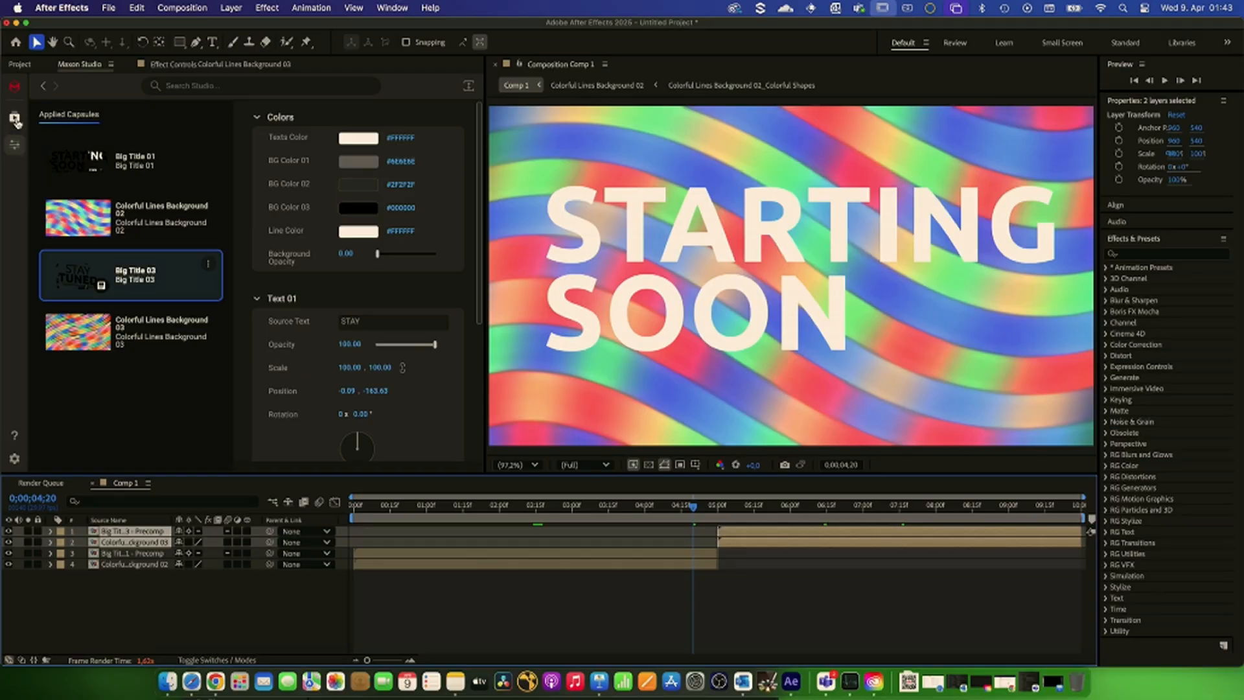
scroll(151, 141, down, 3)
scroll(157, 179, up, 2)
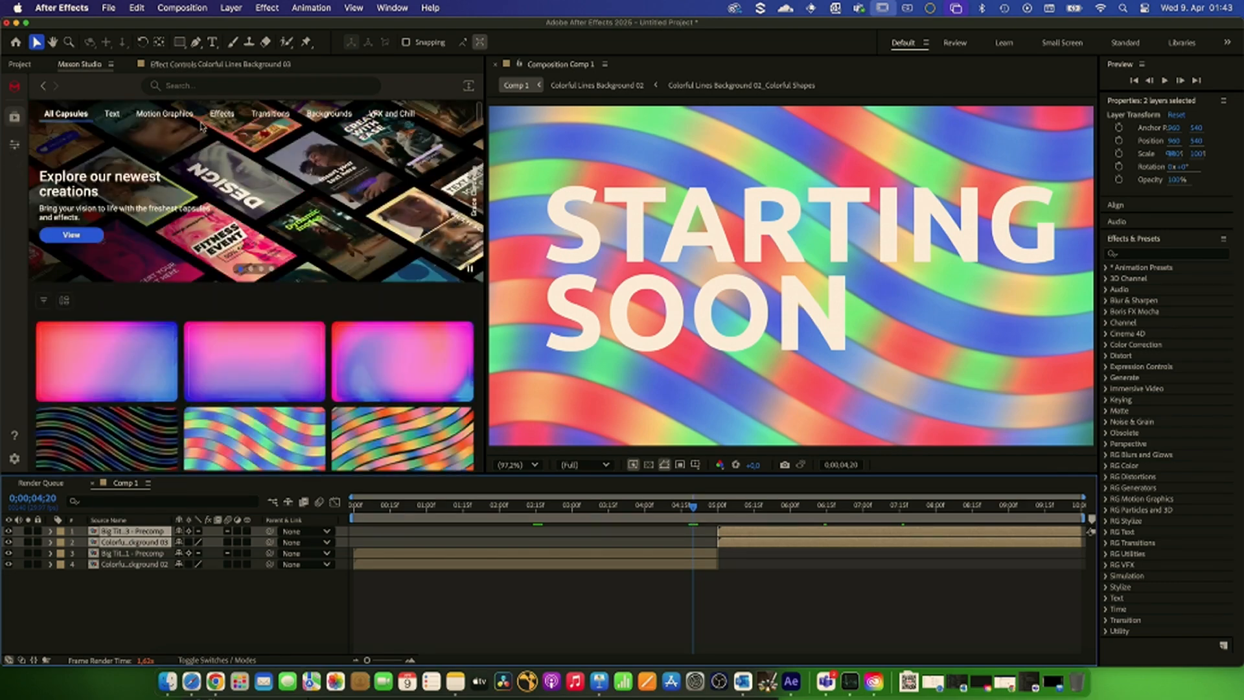
click(283, 121)
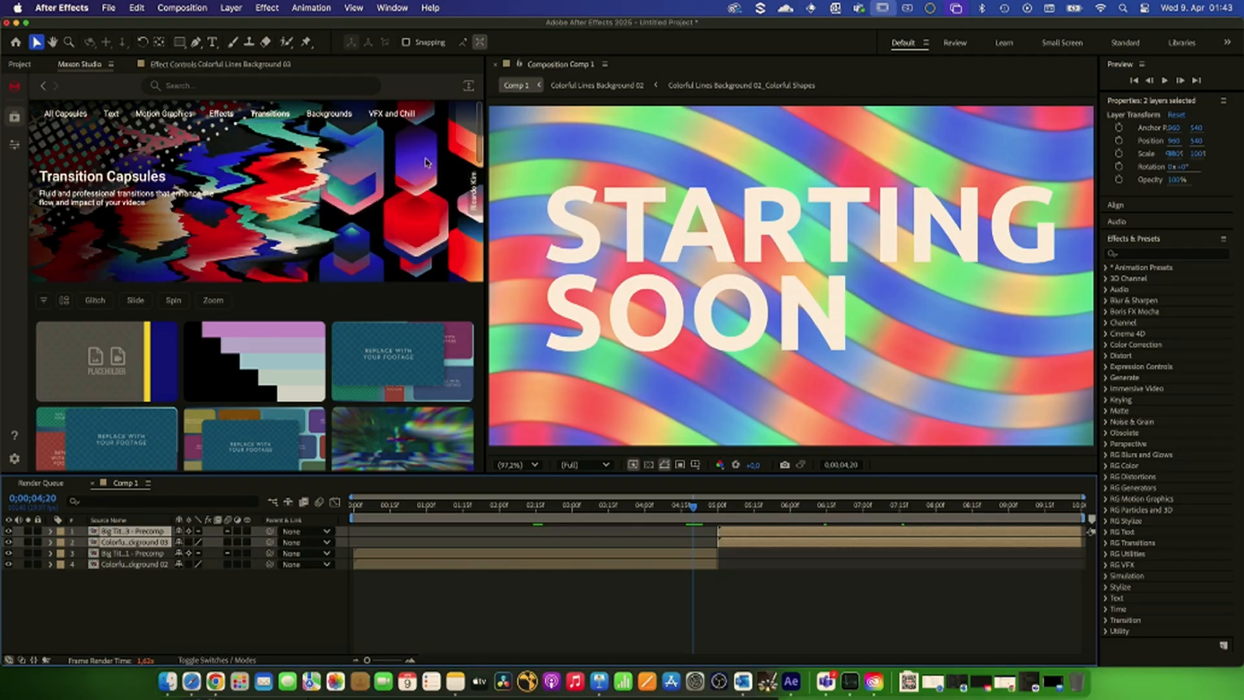
drag(482, 130, 467, 443)
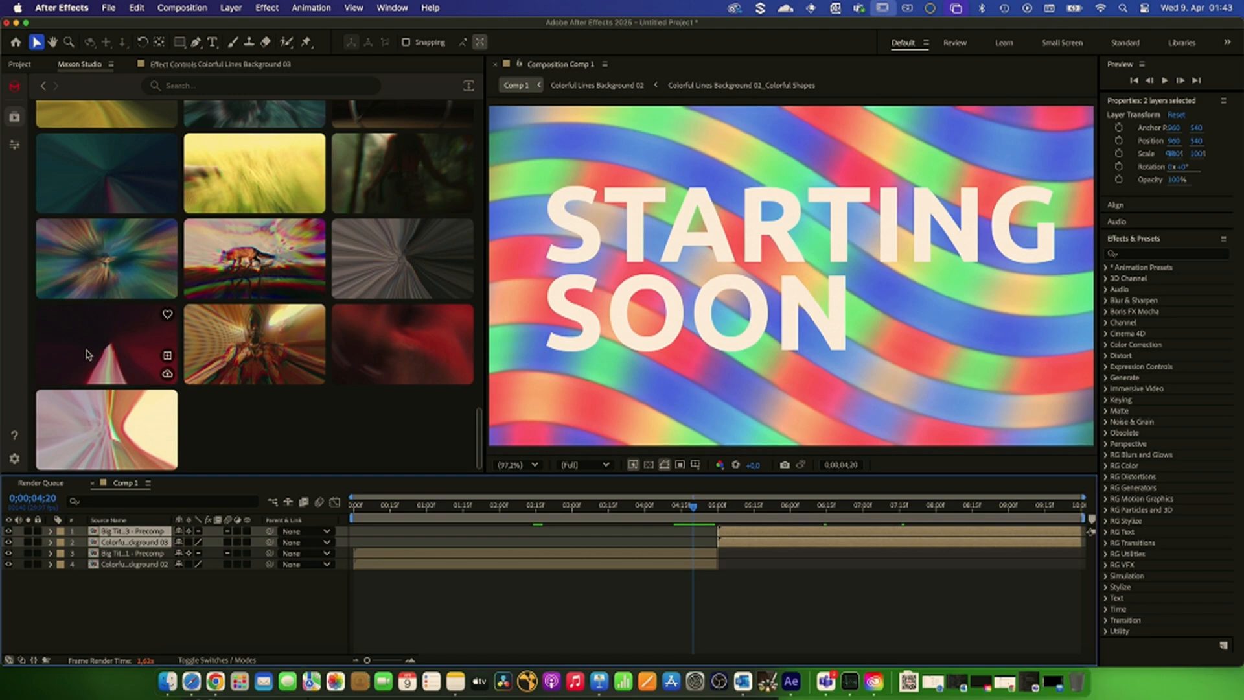
click(390, 347)
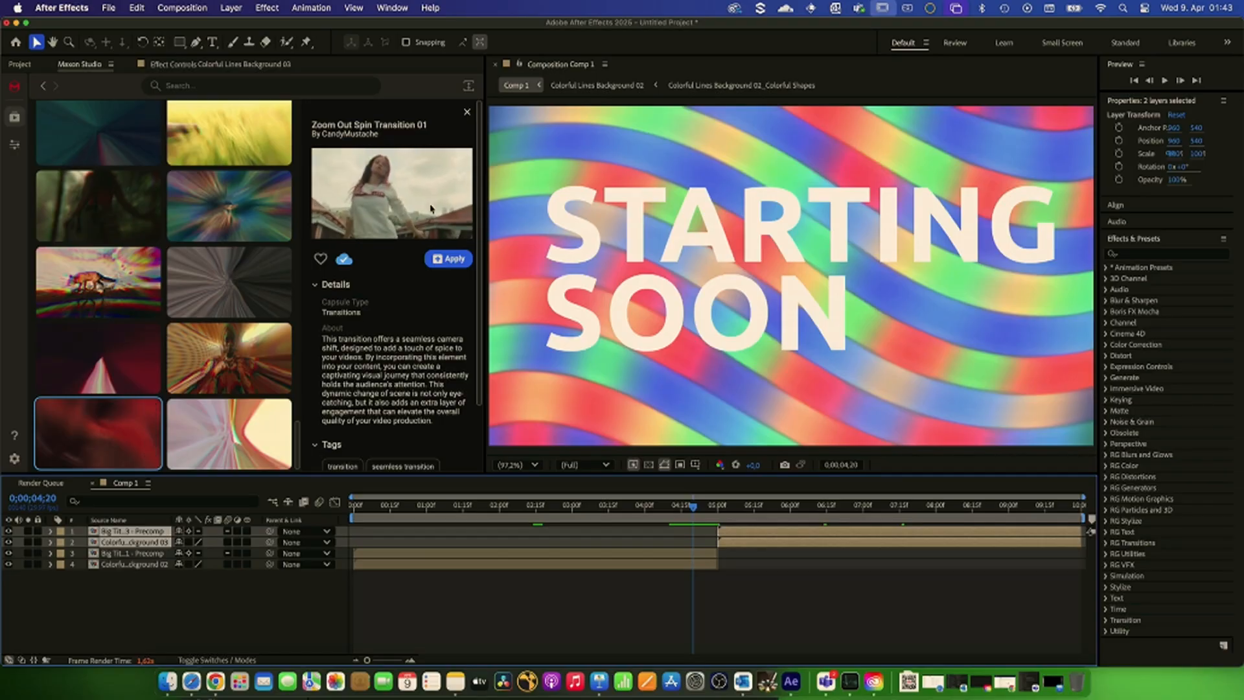
scroll(207, 352, up, 2)
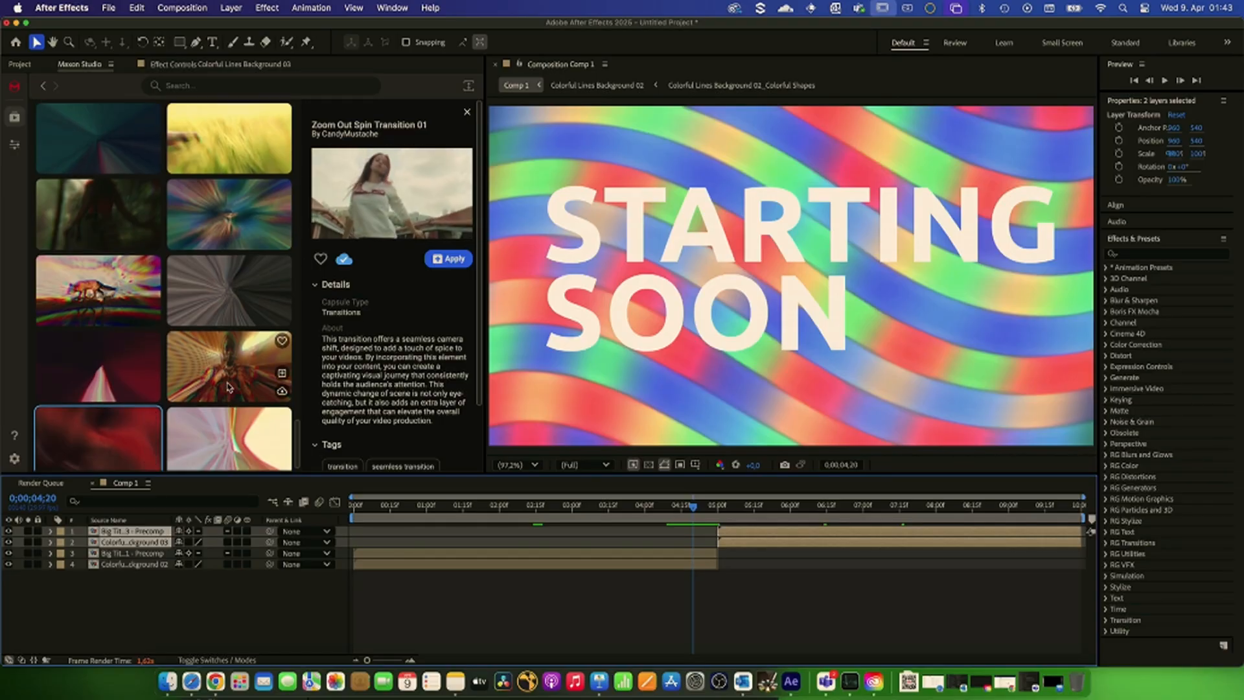
click(215, 355)
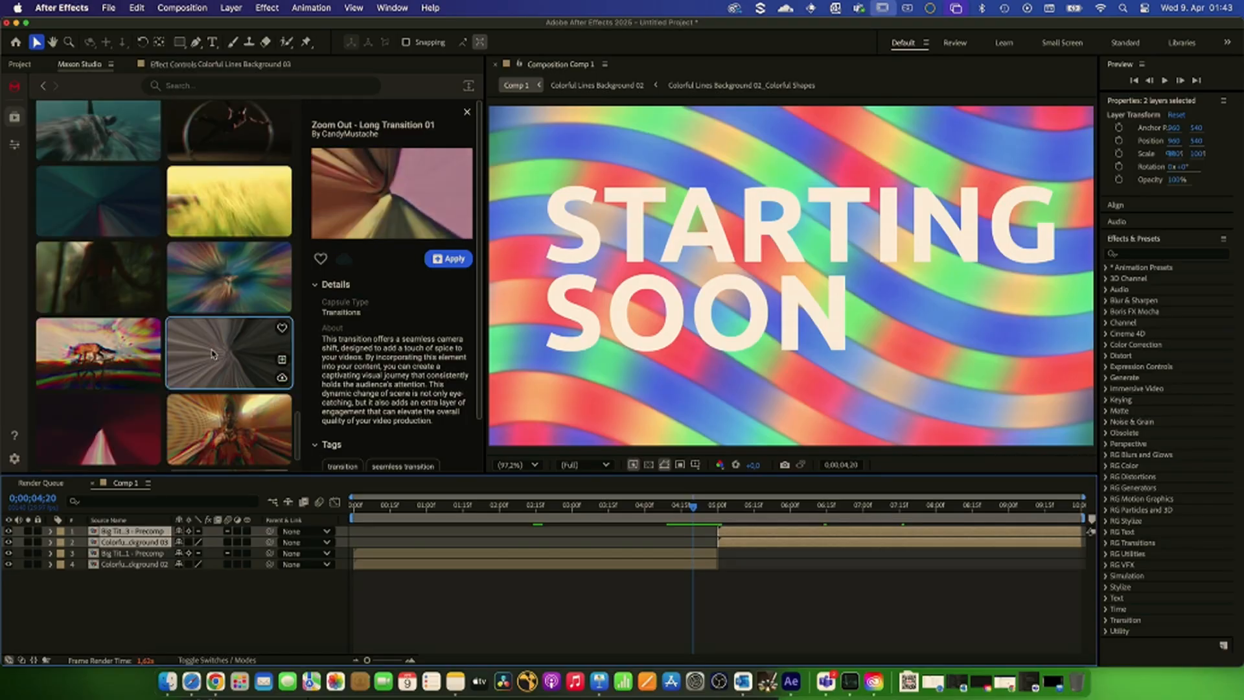
click(225, 284)
scroll(233, 260, up, 3)
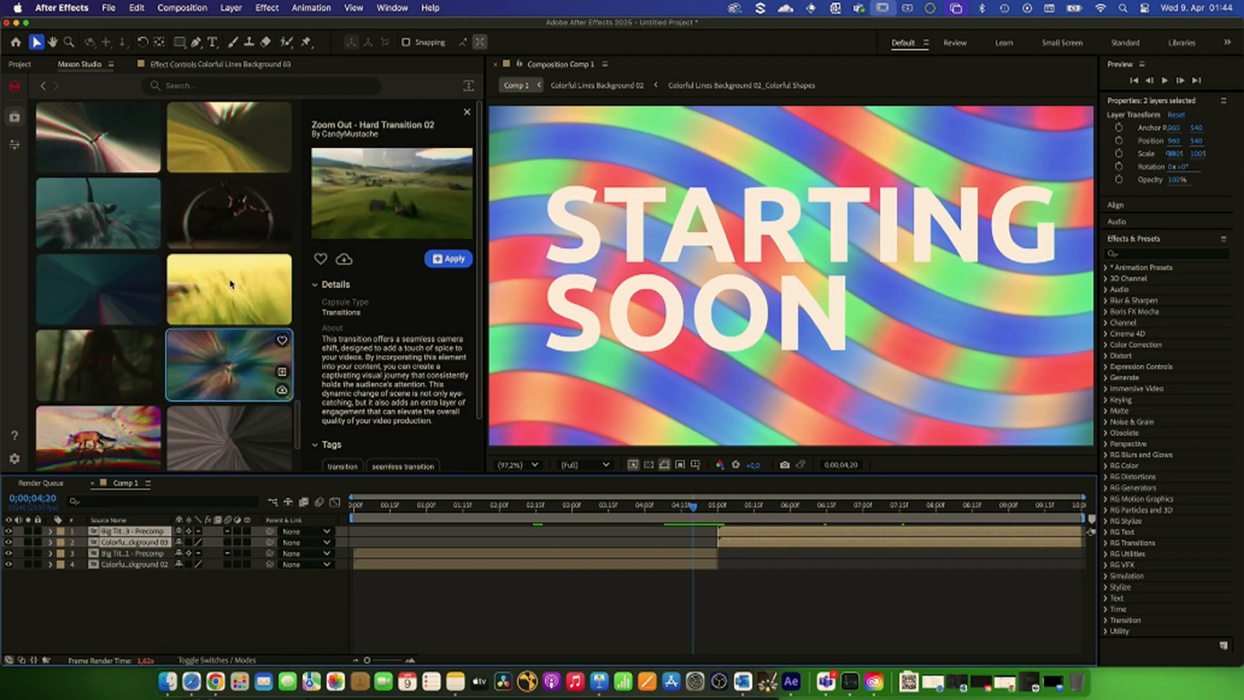
- Apply the Zoom In Transition 02 capsule and shift its layer so the Transition marker sits on the cut at 5 seconds
click(237, 228)
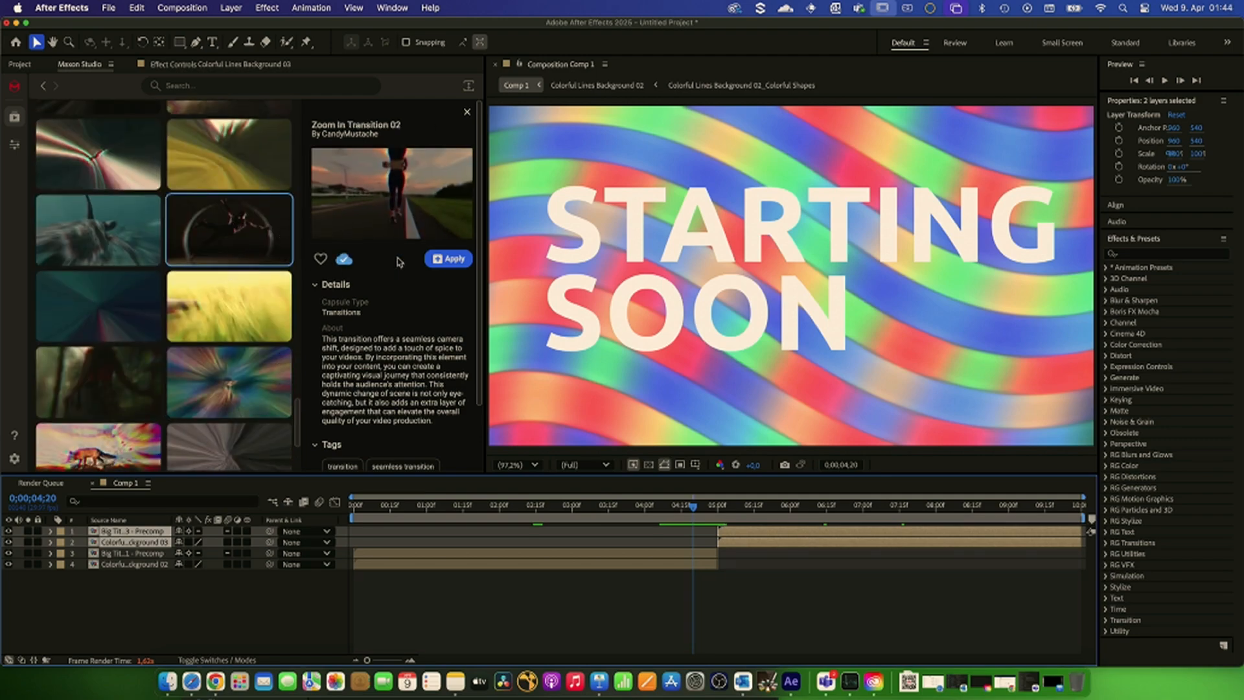
click(459, 261)
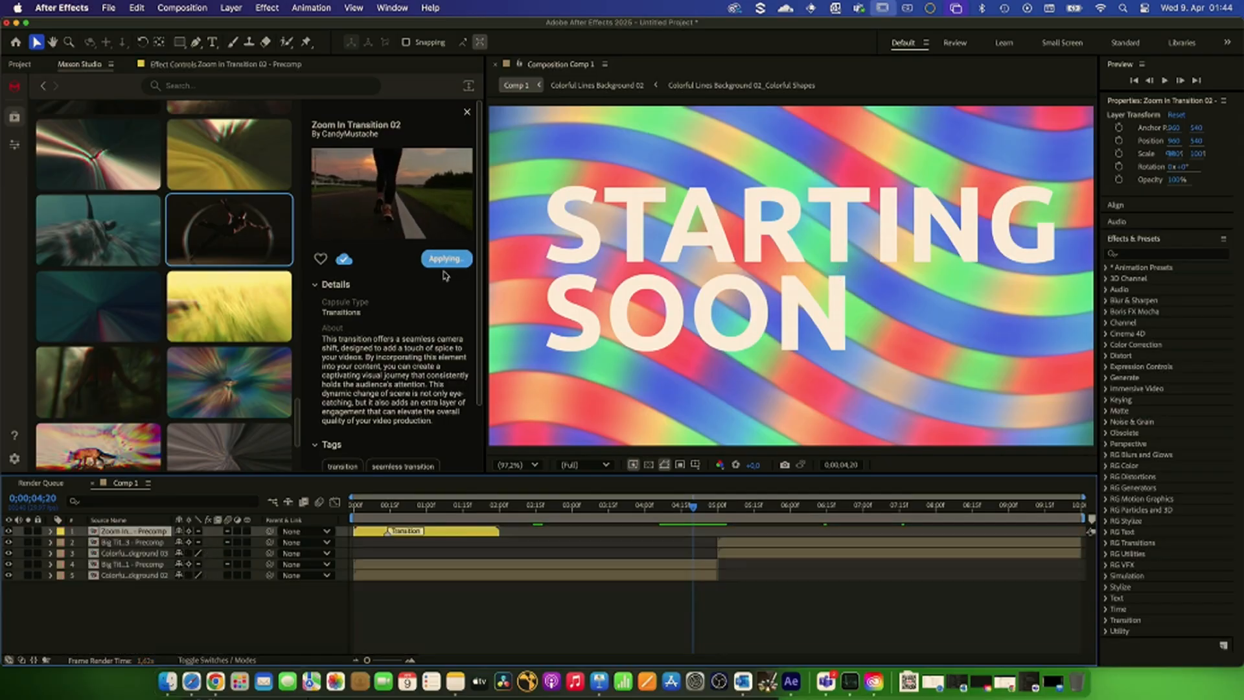
drag(439, 534, 768, 547)
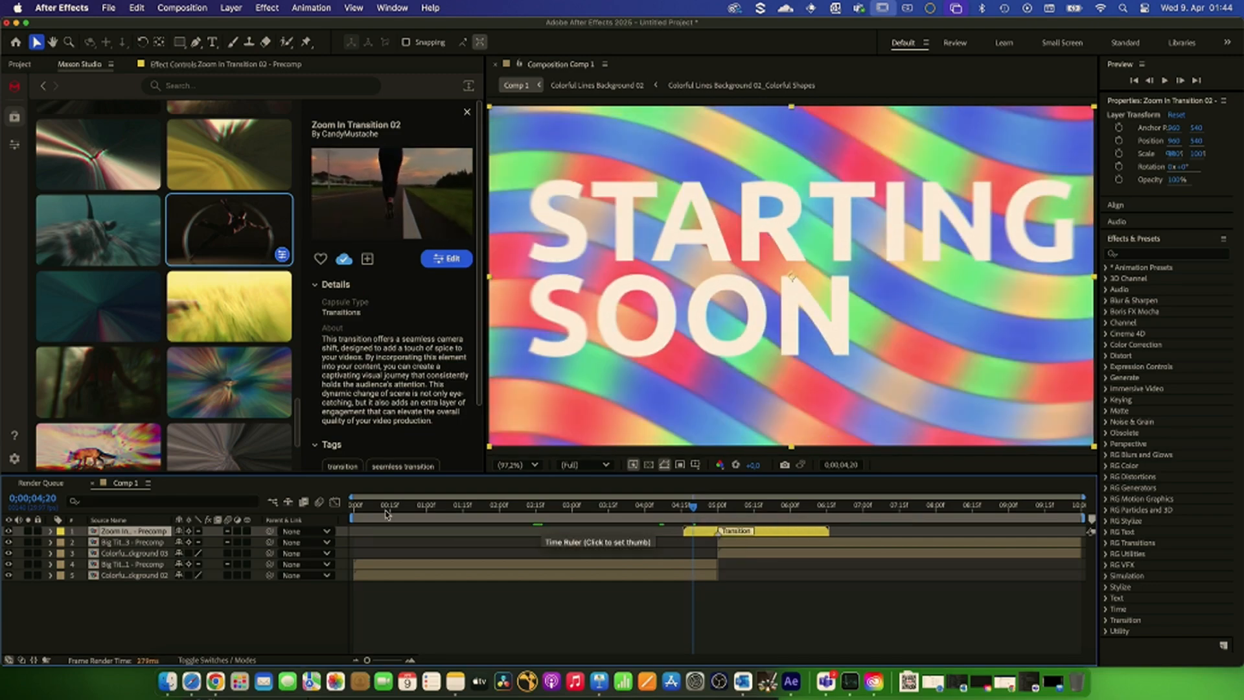
click(361, 510)
drag(361, 512, 965, 531)
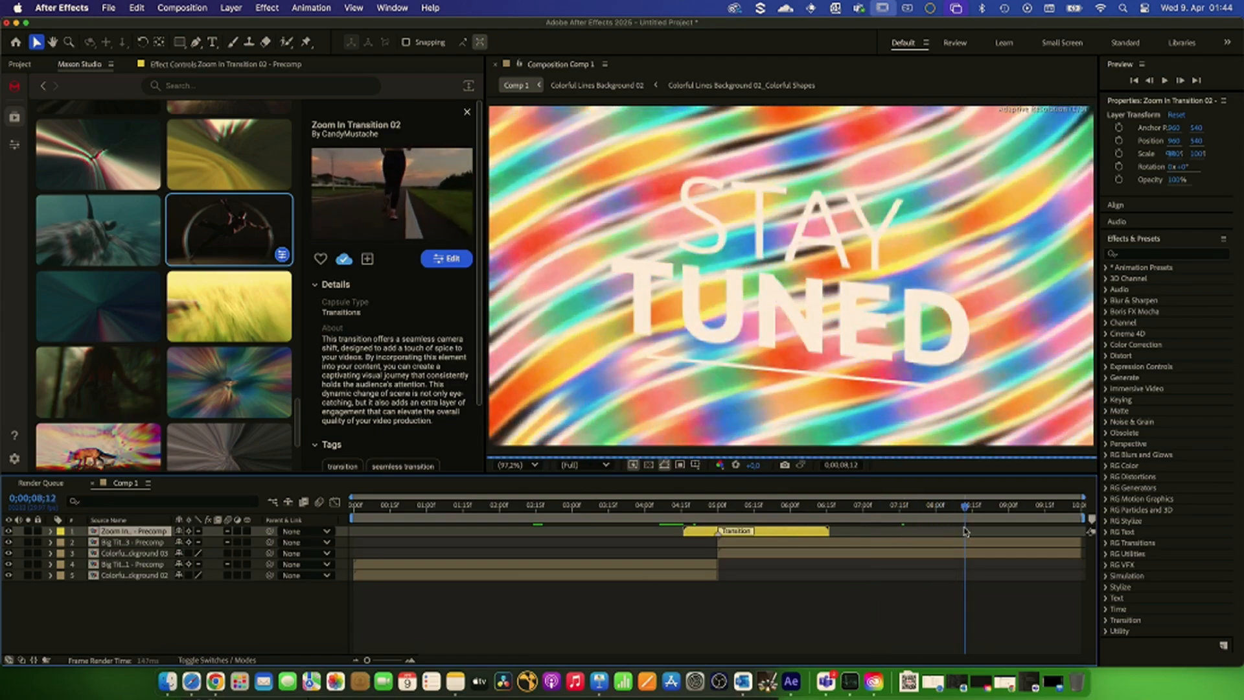